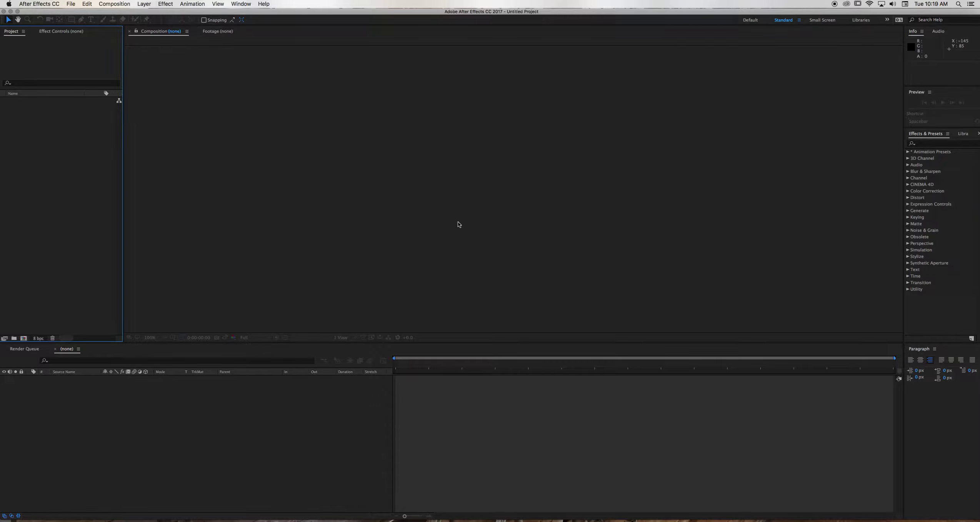
- Start a new composition named "first lesson" and choose the HDTV 1080 25 preset for it
click(123, 5)
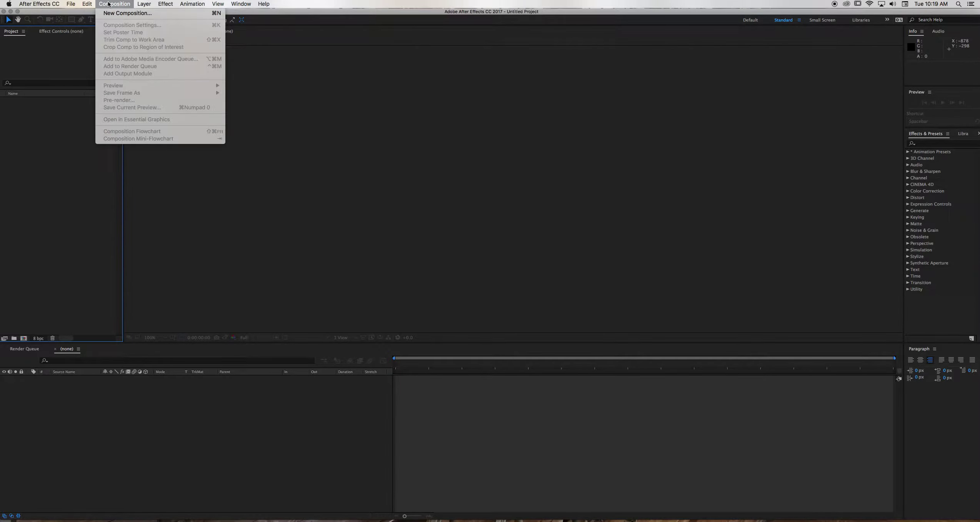
click(127, 14)
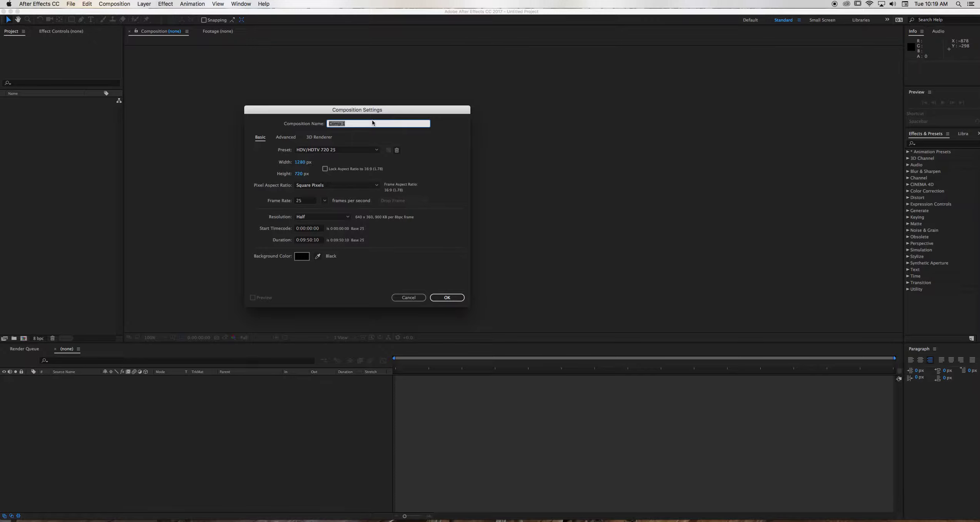
text(first lesson)
click(377, 151)
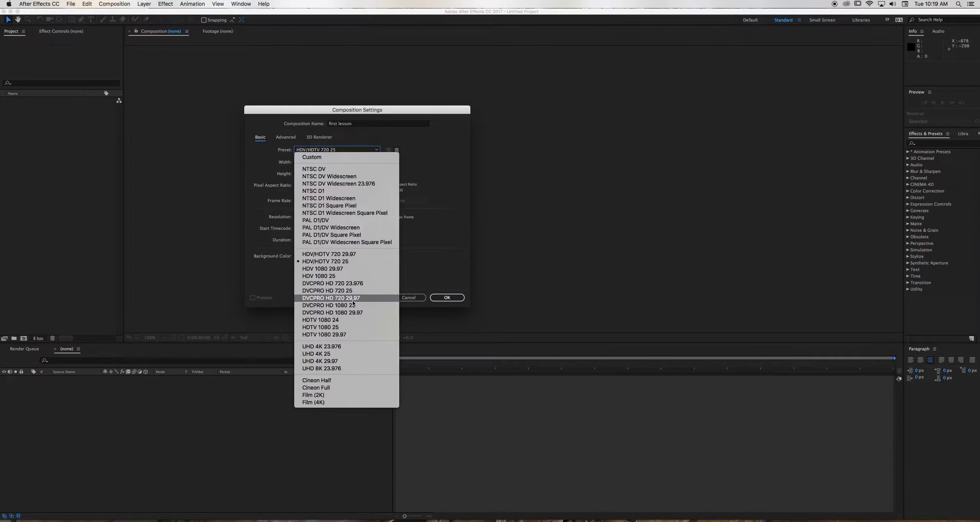
click(336, 328)
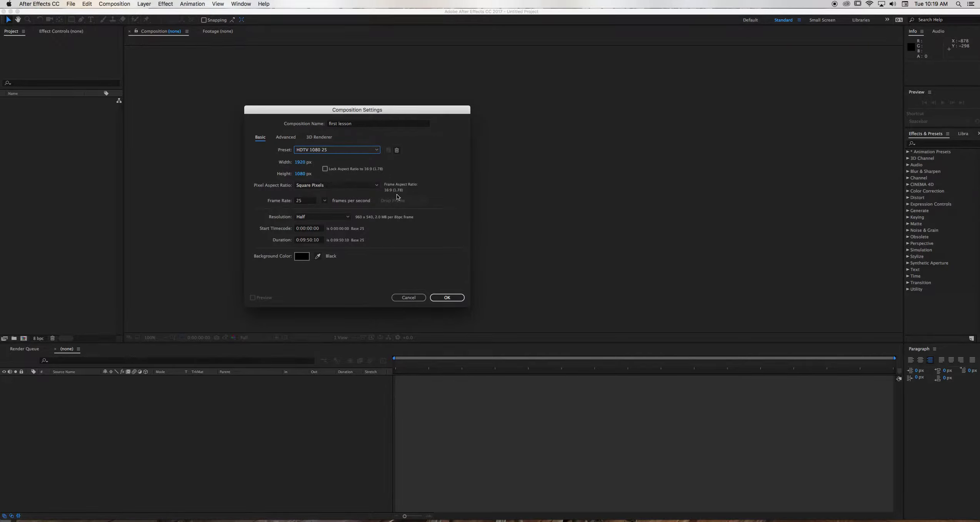
click(354, 150)
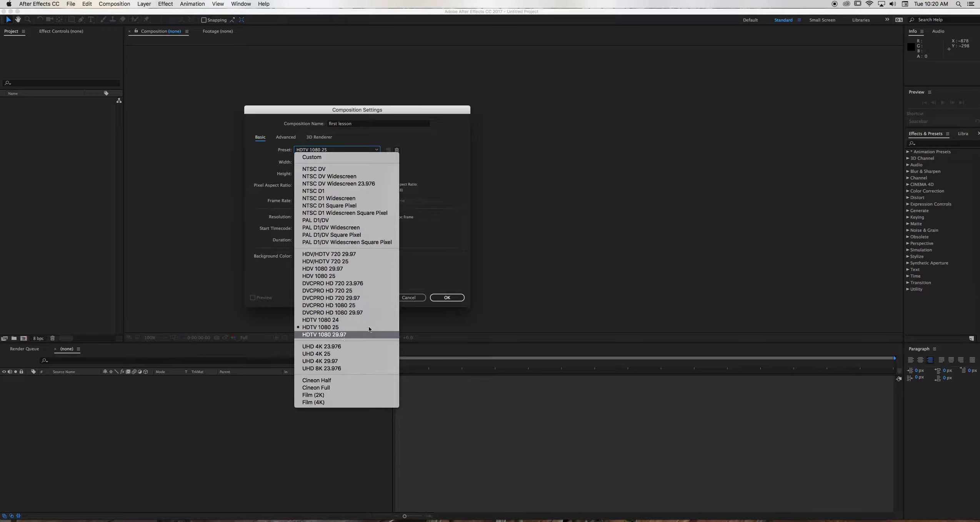
click(457, 263)
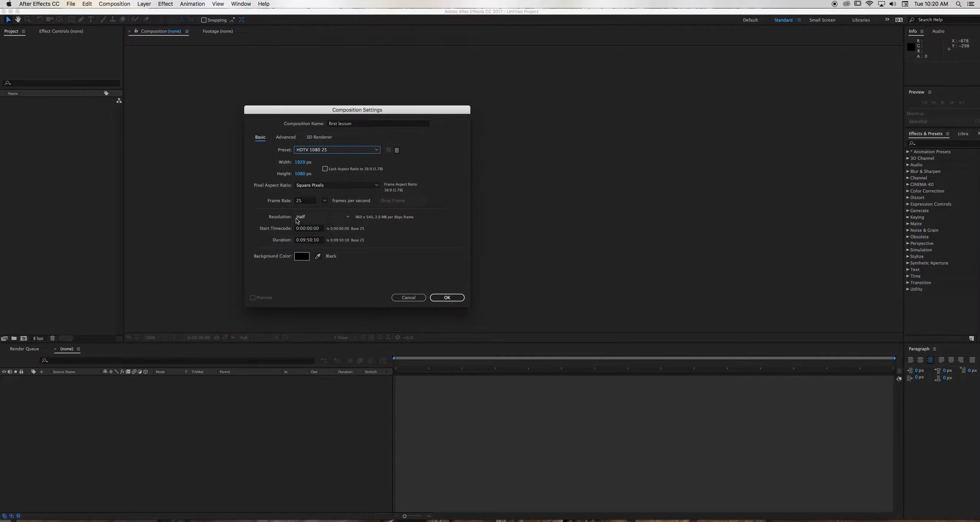
click(334, 217)
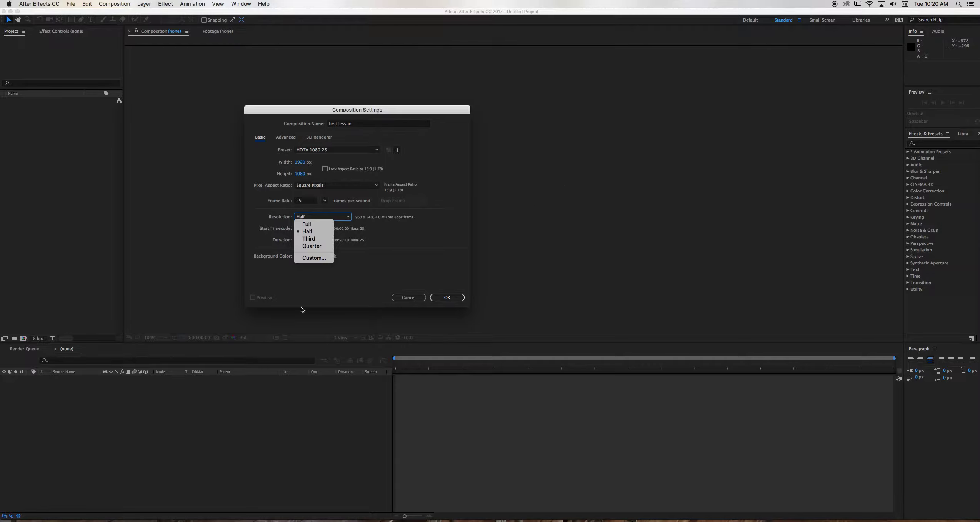
click(324, 282)
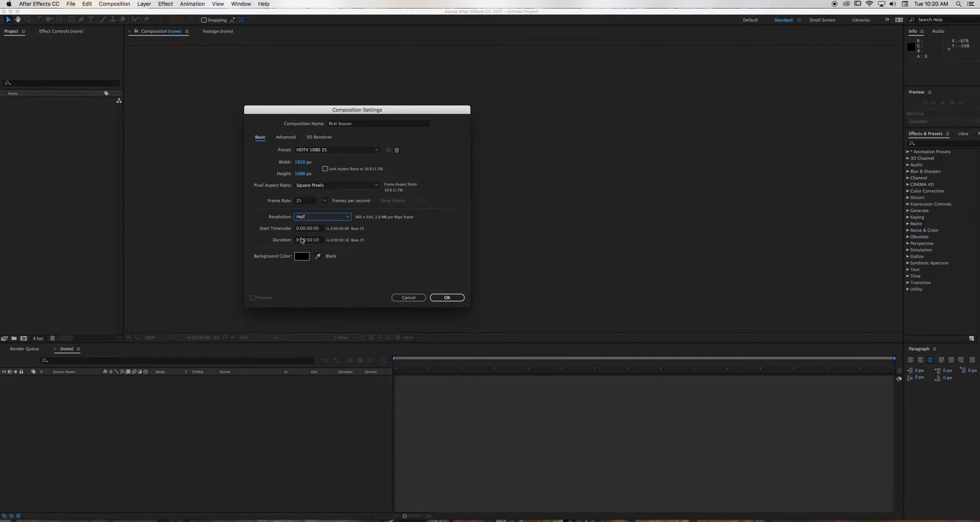
- Set the new composition's duration to 0:00:30:00
click(306, 241)
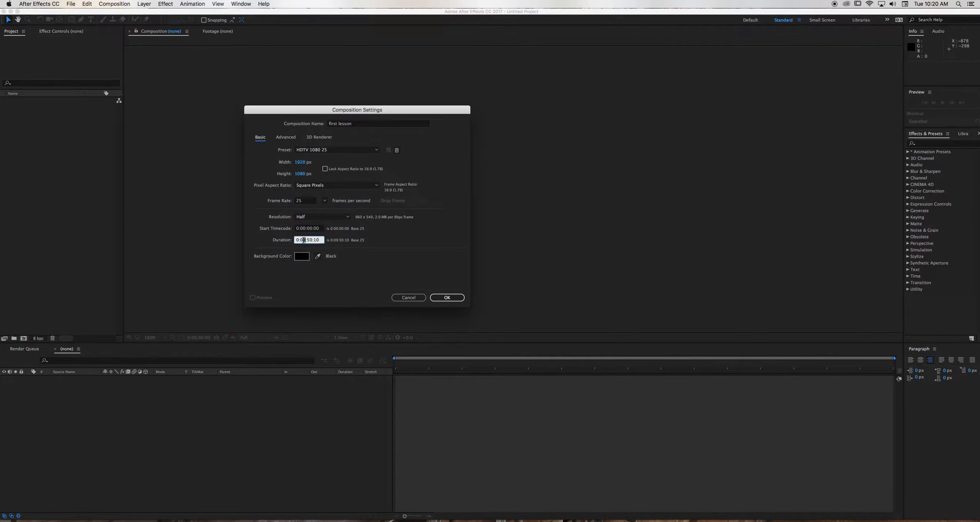
text(0)
double_click(315, 240)
text(00:30:00)
- Change the composition's background color to white (FFFFFF) and create the composition
click(306, 257)
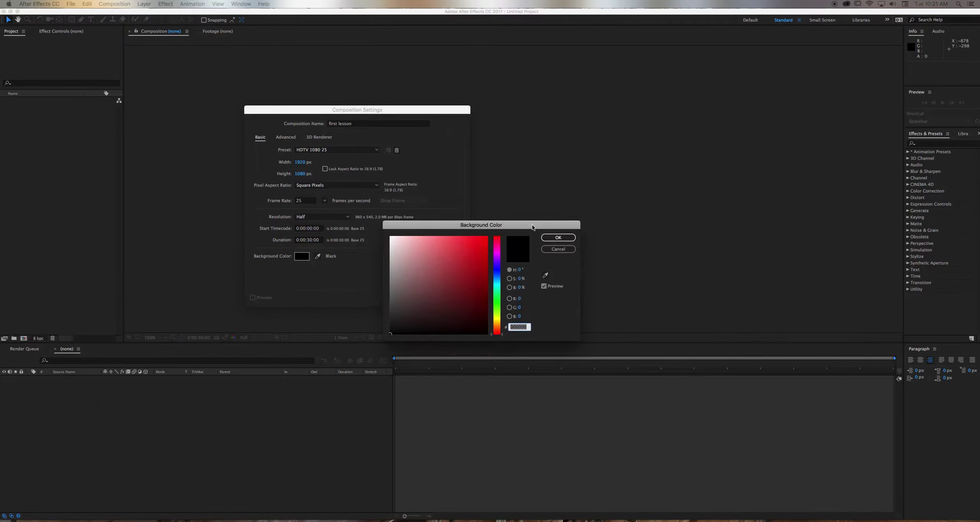
drag(408, 258, 385, 234)
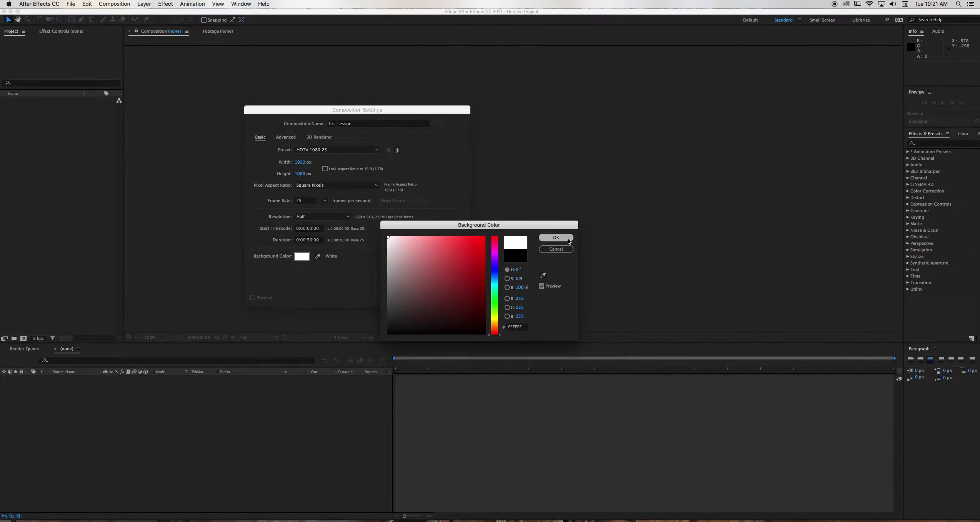
click(556, 238)
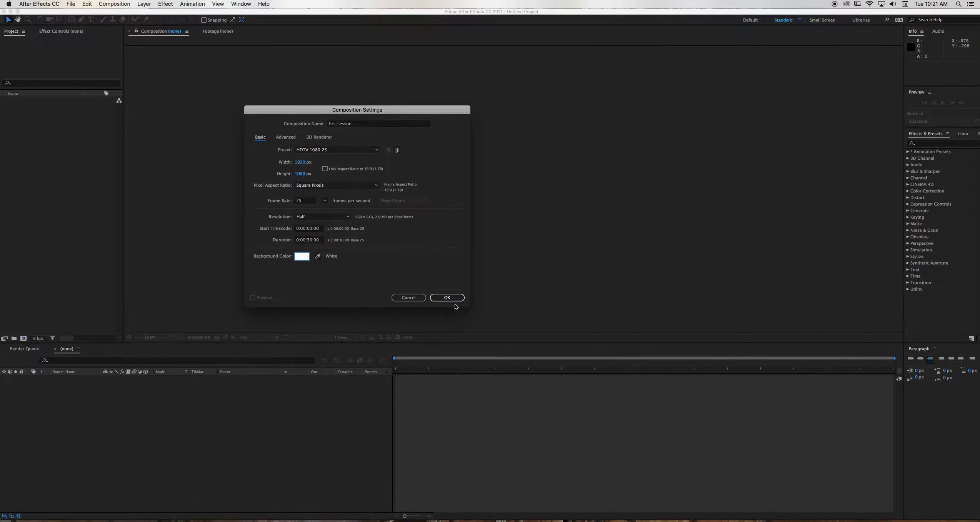
click(447, 297)
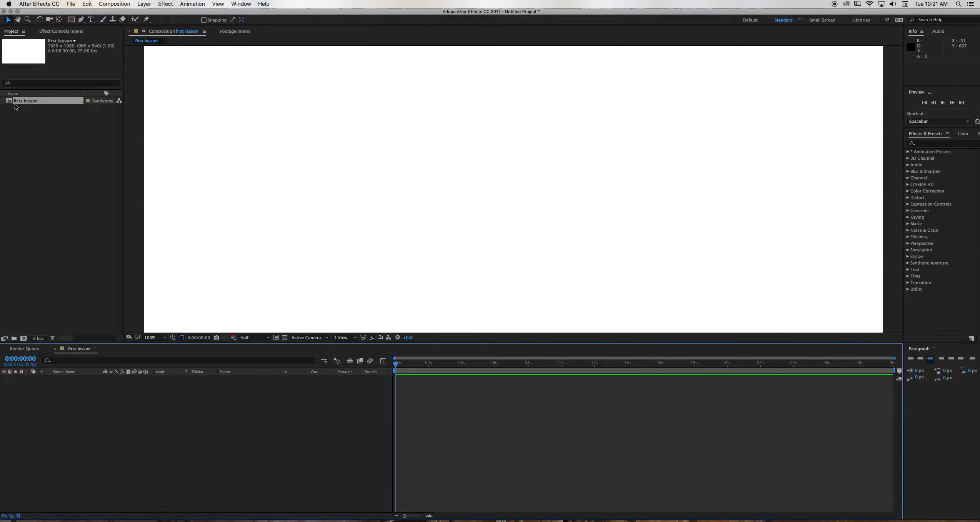
- Fit the composition to the viewer and set the Rectangle tool's stroke to None
click(164, 337)
click(167, 351)
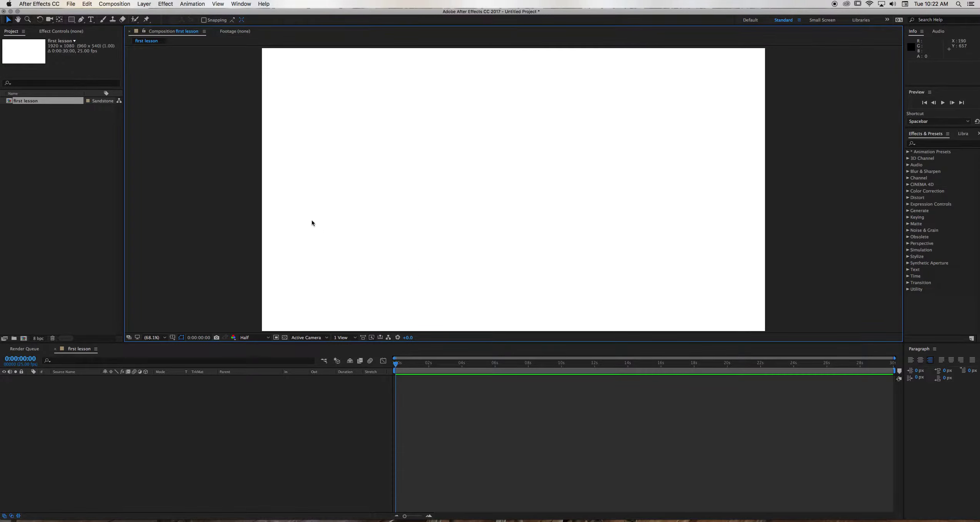
click(72, 19)
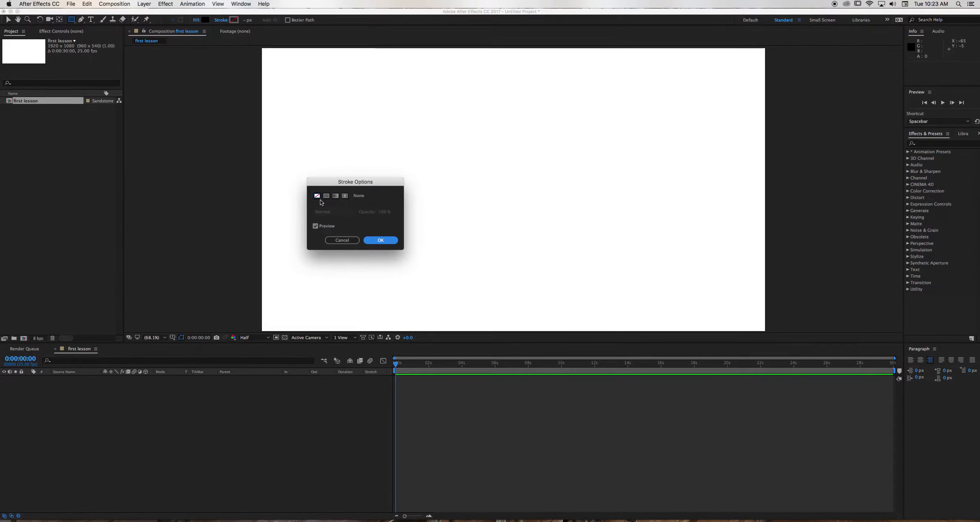
click(317, 196)
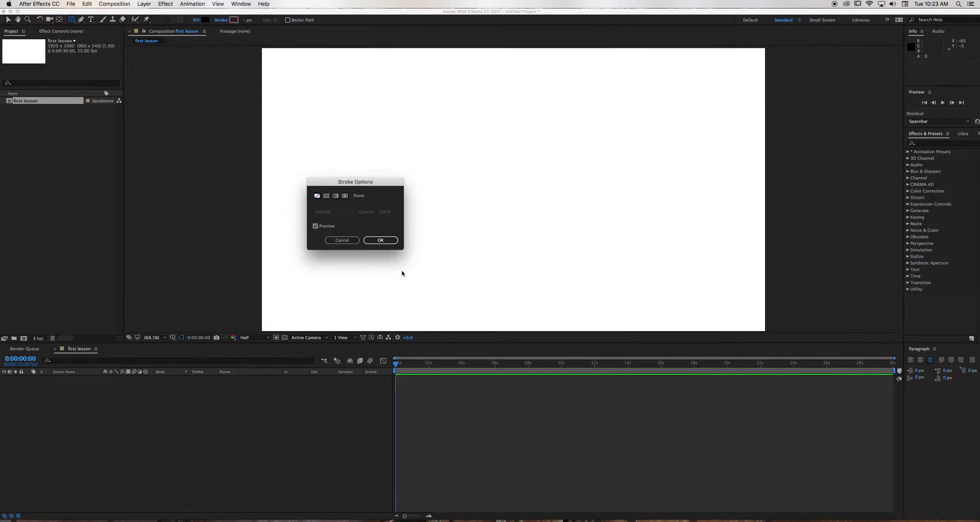
click(385, 240)
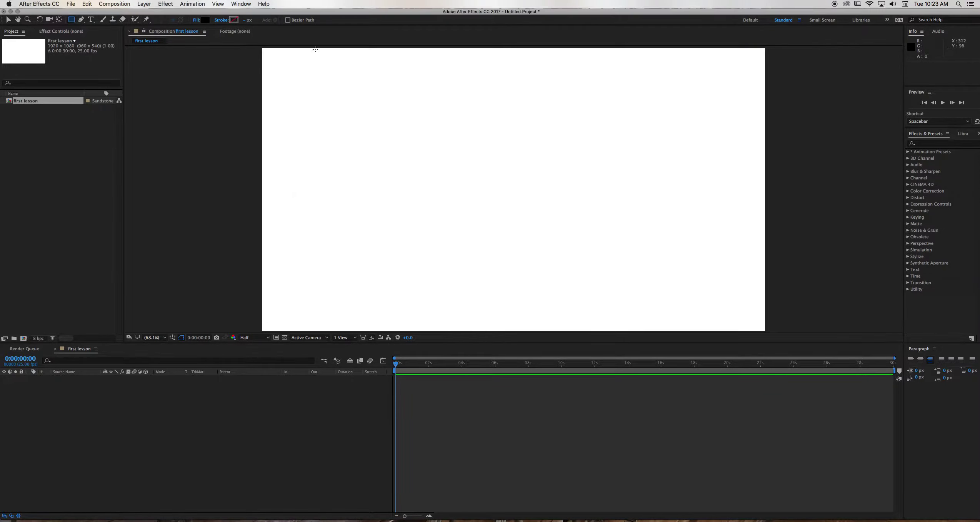
- Draw a black-filled square about 153 px wide in the left part of the composition and reveal its transform properties
click(206, 20)
drag(392, 333, 383, 338)
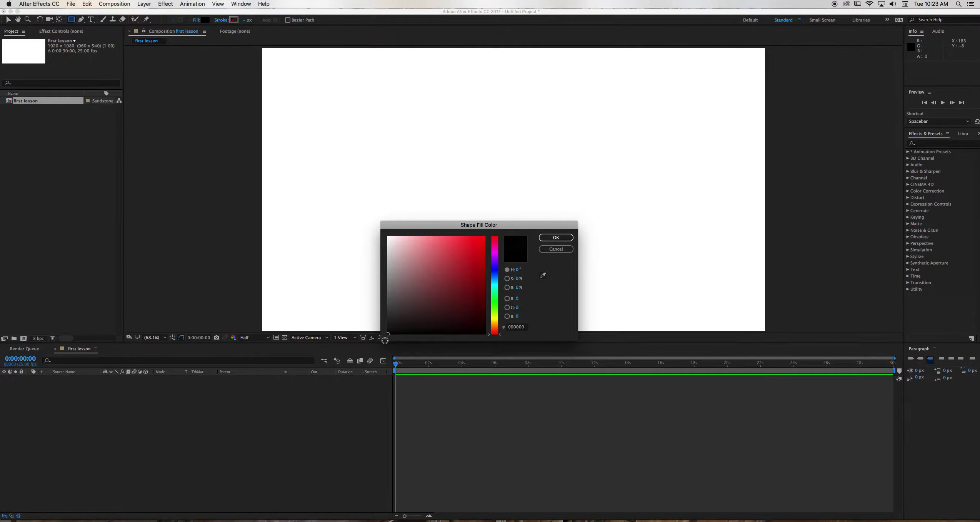
click(568, 238)
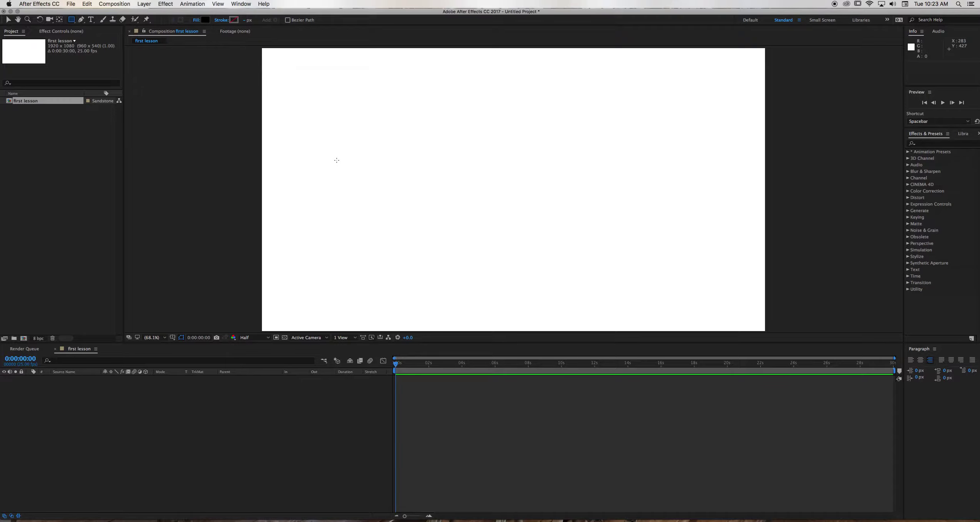
drag(329, 158, 366, 197)
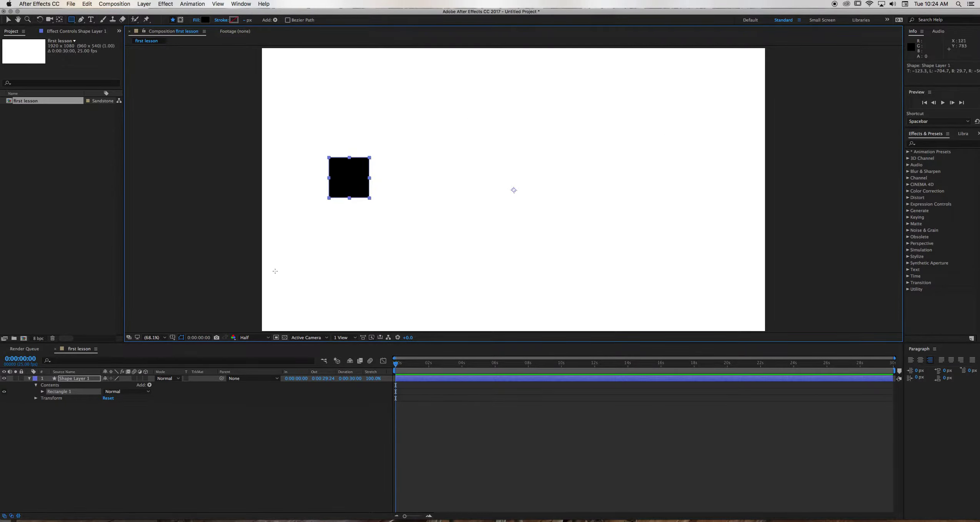
click(40, 399)
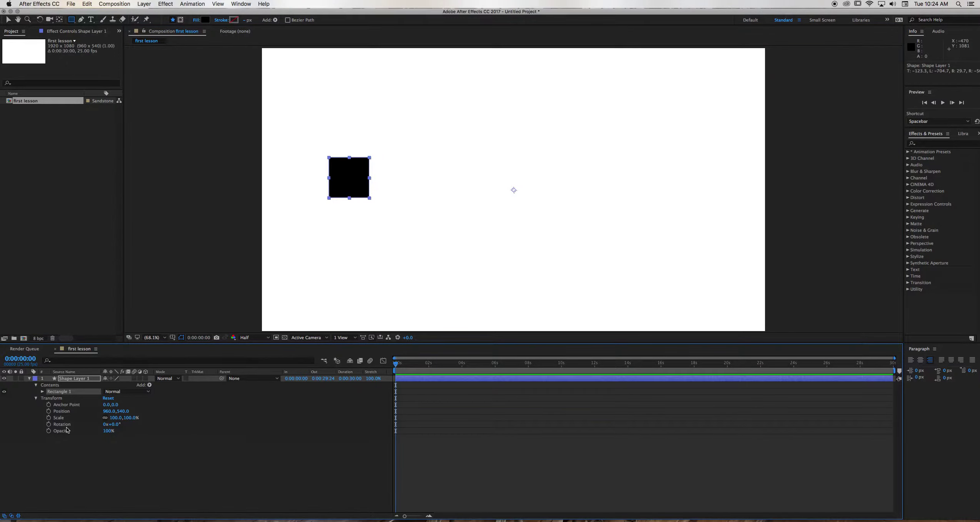
- Try rotating the square slightly and moving its anchor point by hand, and undo these changes
mouse_move(114, 424)
mouse_down()
mouse_move(135, 423)
mouse_move(109, 430)
mouse_move(117, 424)
mouse_up()
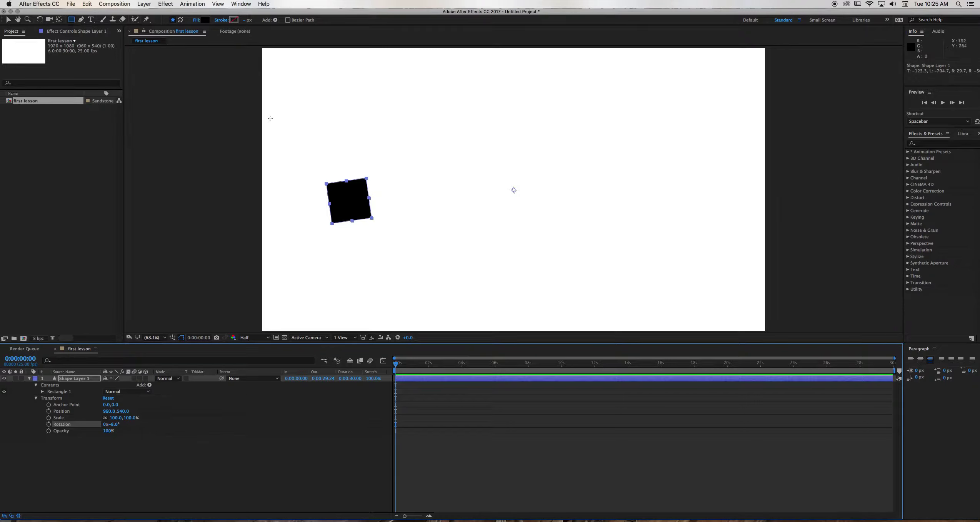
click(59, 20)
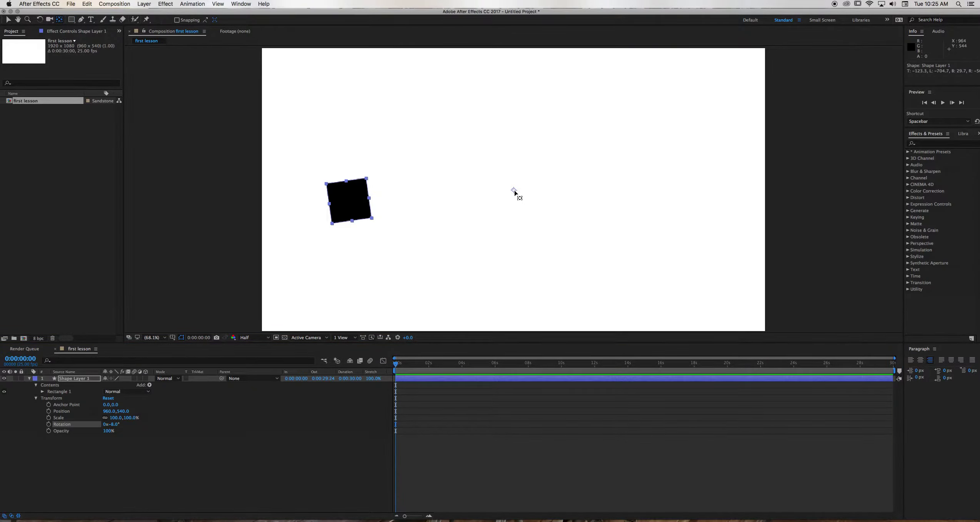
drag(515, 192, 485, 196)
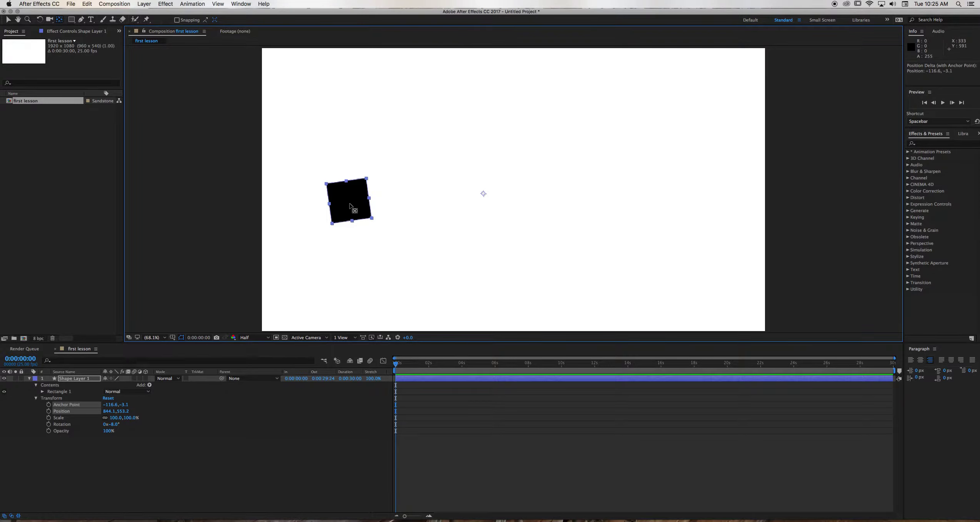
key(super+z)
key(super+z)
key(super+z)
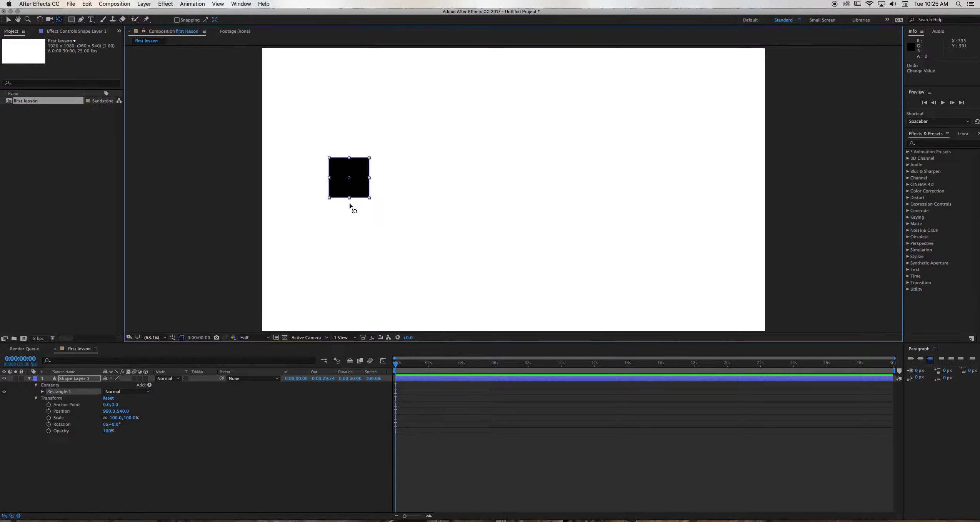
- Center the square layer's anchor point in its layer content and test a small rotation around it, undoing the test
click(72, 379)
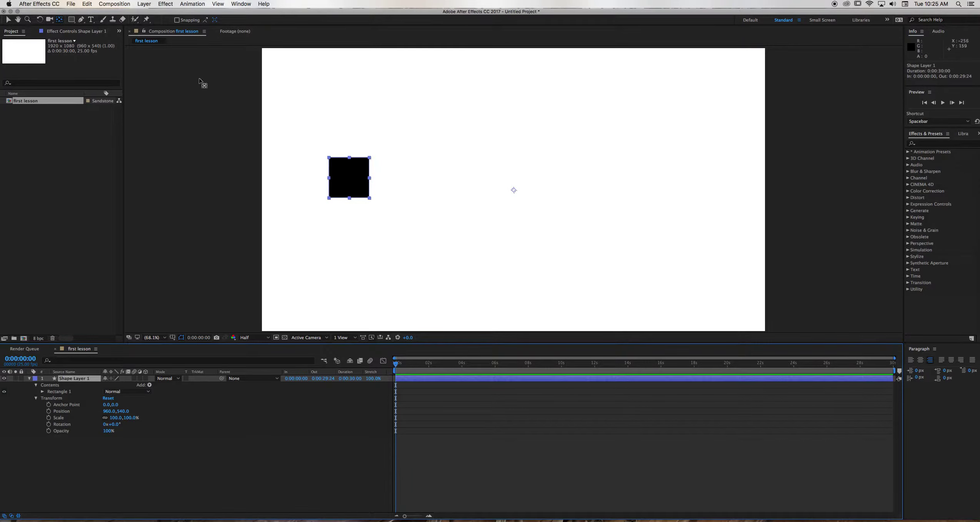
click(145, 4)
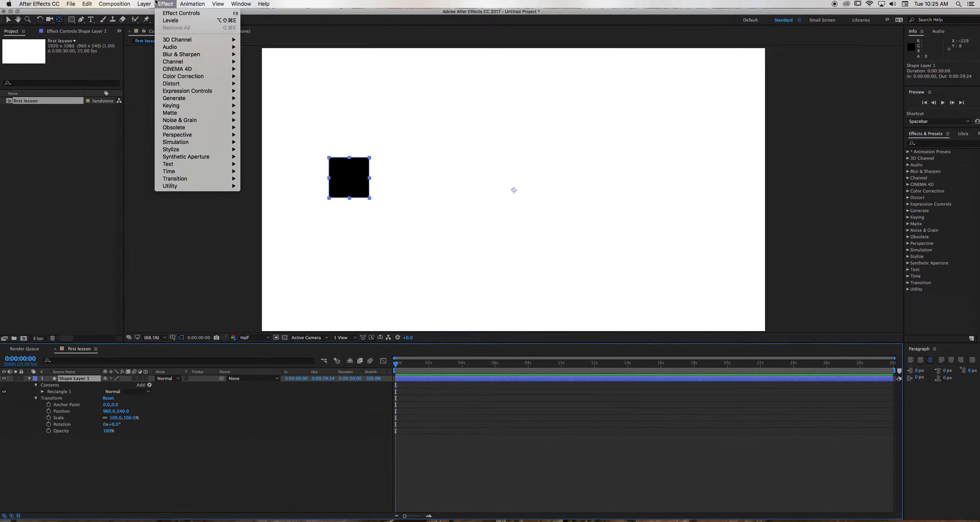
mouse_move(164, 90)
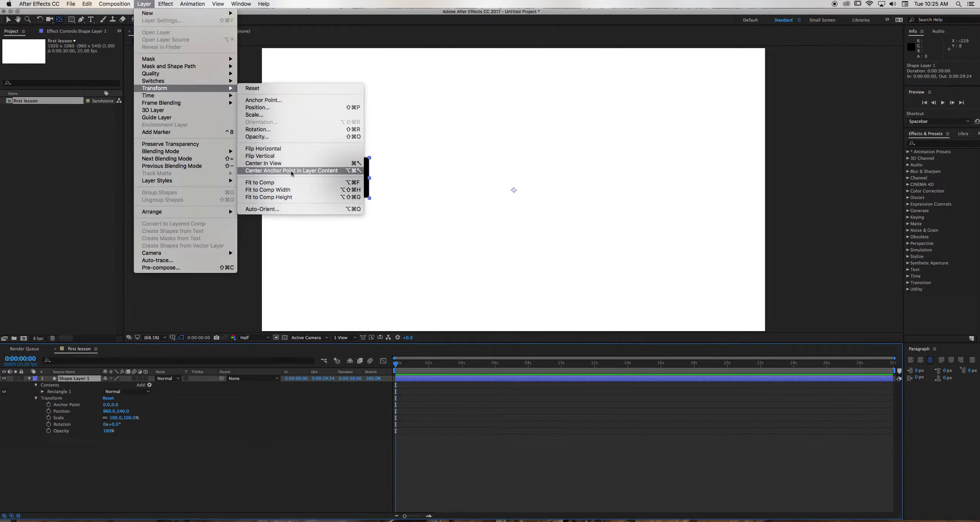
click(332, 172)
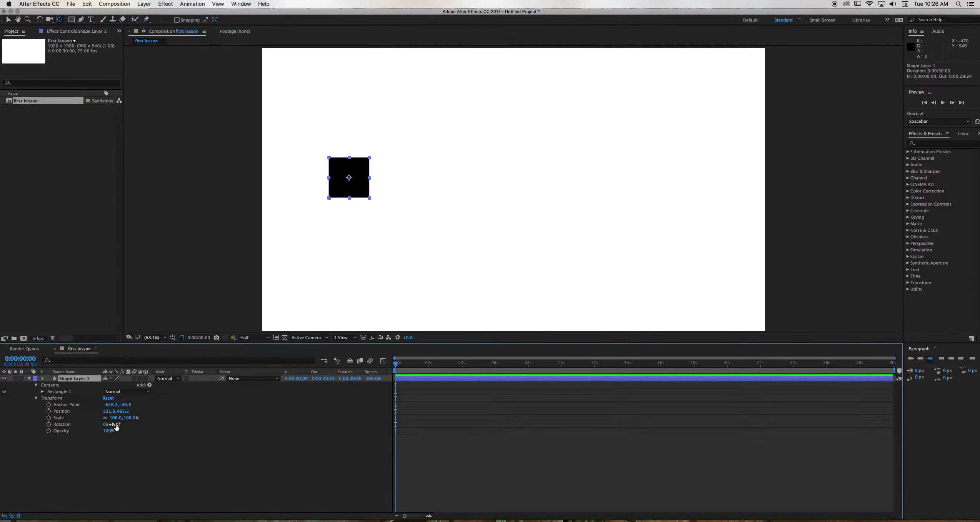
mouse_move(116, 426)
mouse_down()
mouse_move(133, 423)
mouse_move(119, 423)
mouse_up()
key(super+z)
- Move the square to the lower-left area of the composition, at a position of about 349.5, 759.1
drag(107, 411, 131, 410)
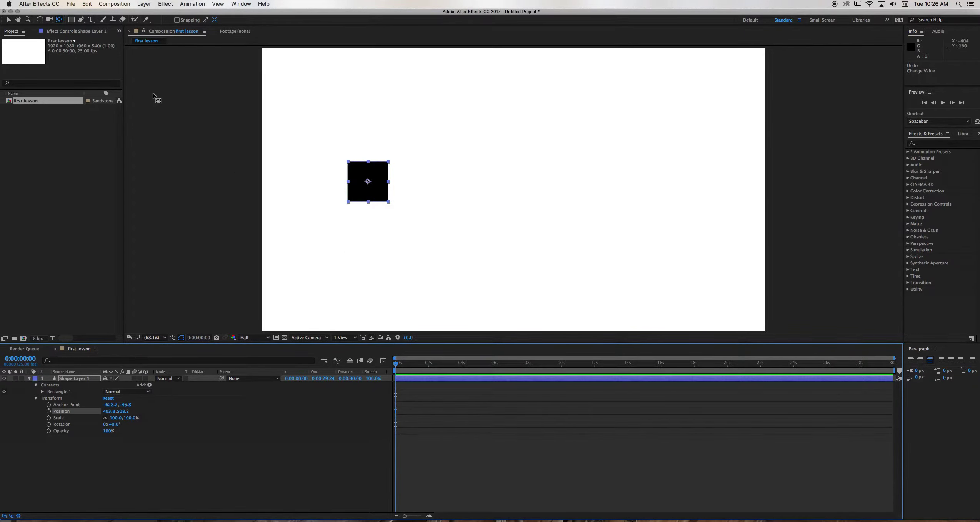
click(9, 20)
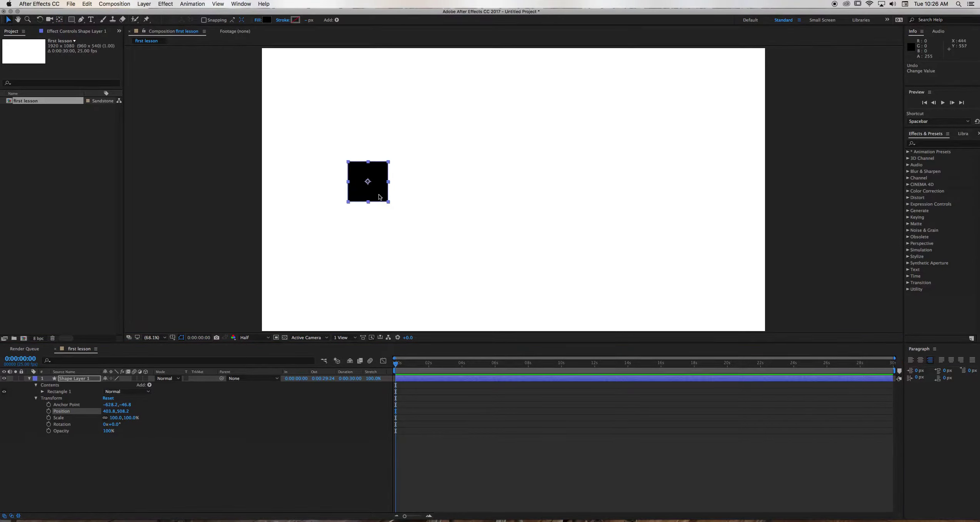
drag(382, 198, 441, 249)
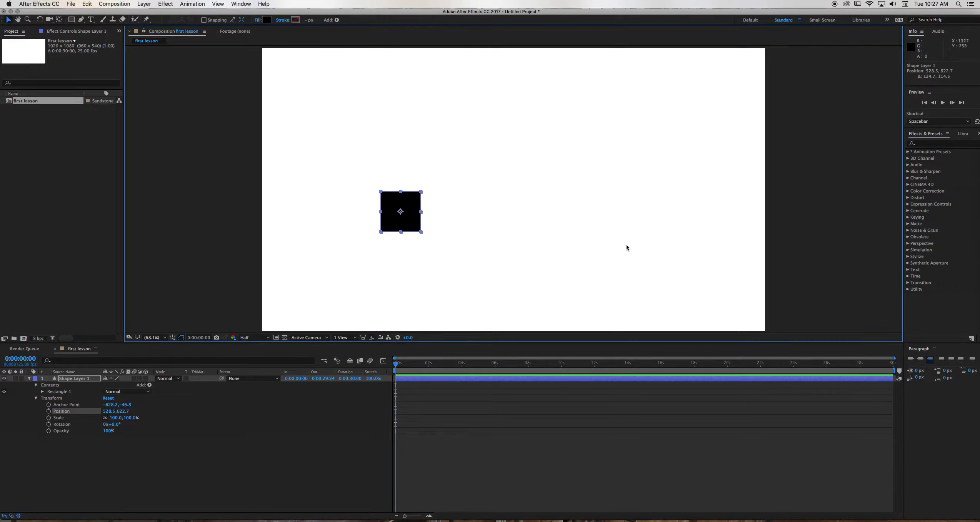
drag(416, 229, 369, 264)
- Scale the square proportionally to 164% and try an unconstrained vertical scale of 189%, undoing the stretch
drag(116, 418, 144, 417)
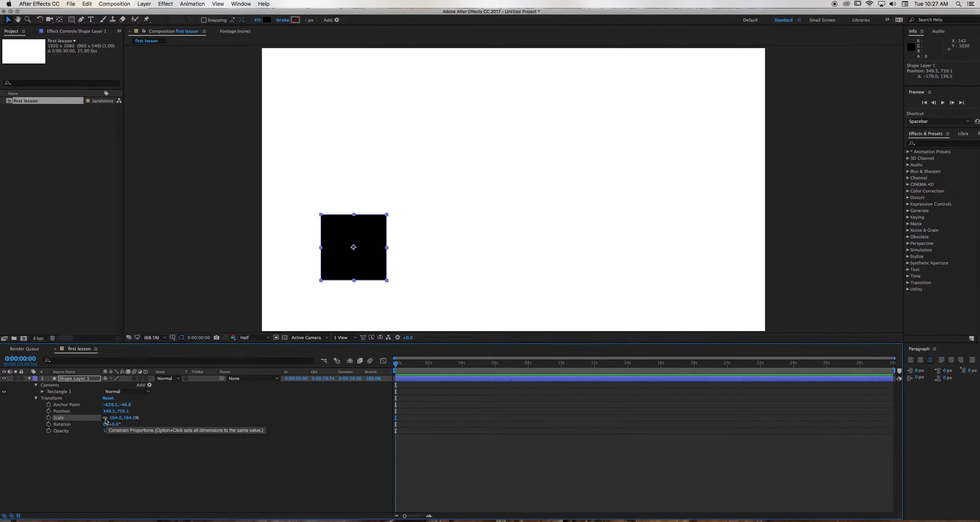
click(105, 418)
mouse_move(130, 418)
mouse_down()
mouse_move(387, 412)
mouse_move(104, 418)
mouse_move(138, 418)
mouse_up()
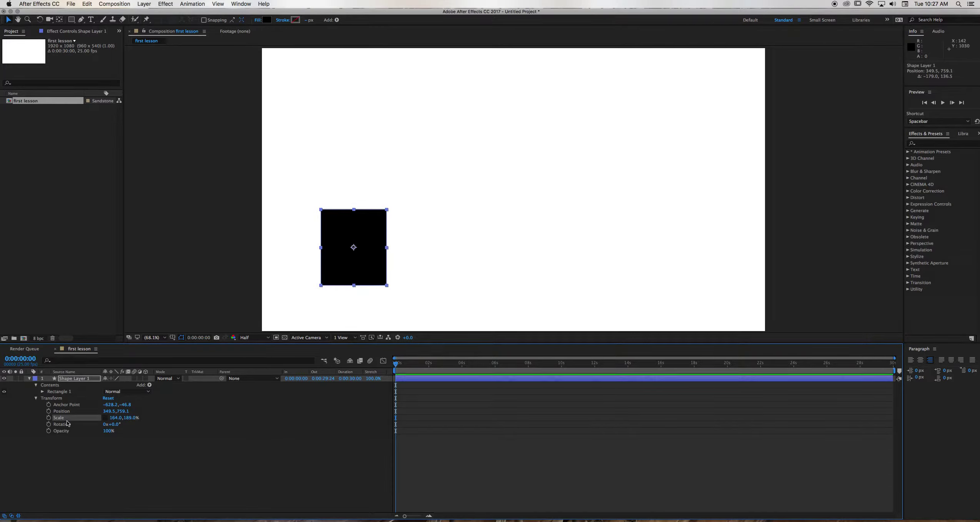
key(super+z)
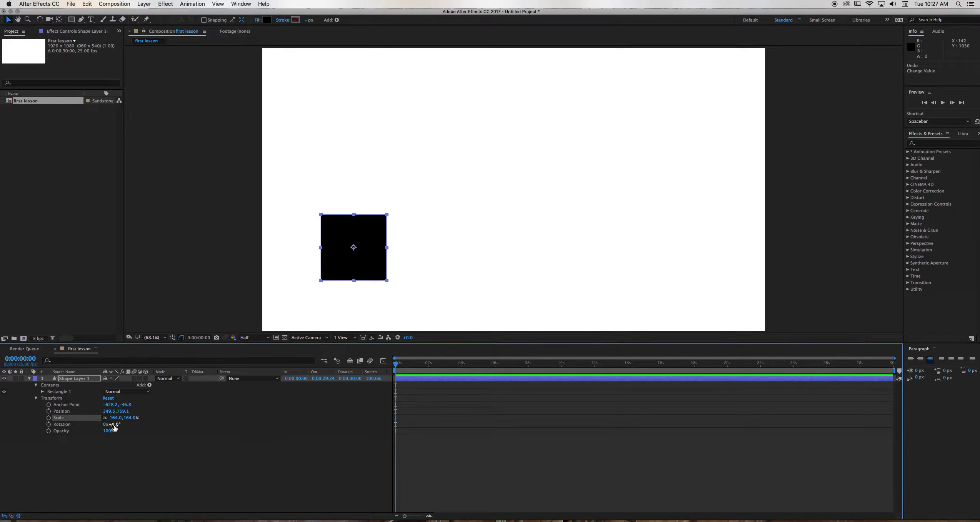
- Try out different rotation and opacity values on the square layer and restore both
drag(114, 425, 133, 425)
key(super+z)
mouse_move(112, 433)
mouse_down()
mouse_move(53, 437)
mouse_move(130, 432)
mouse_up()
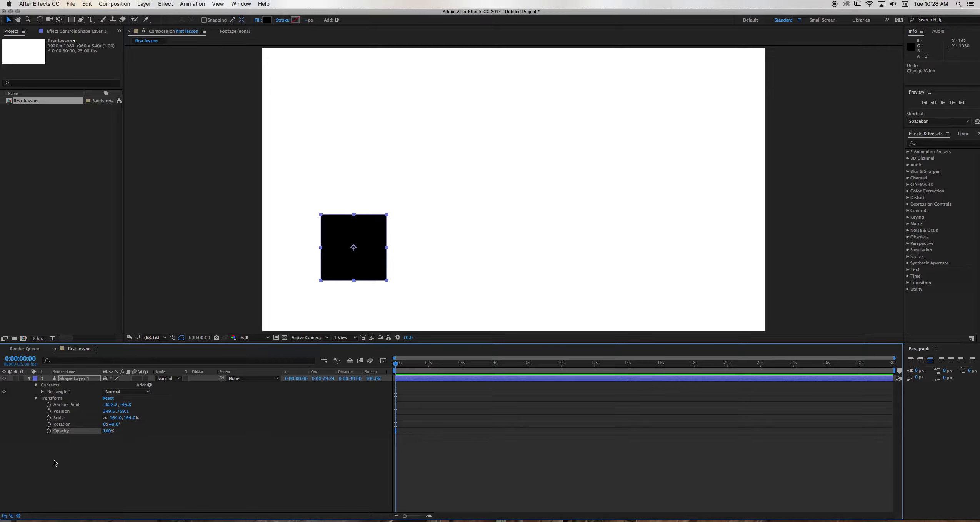
- Move the square to the middle of the composition's left side, at a position of about 249.7, 542.0
drag(364, 234, 333, 135)
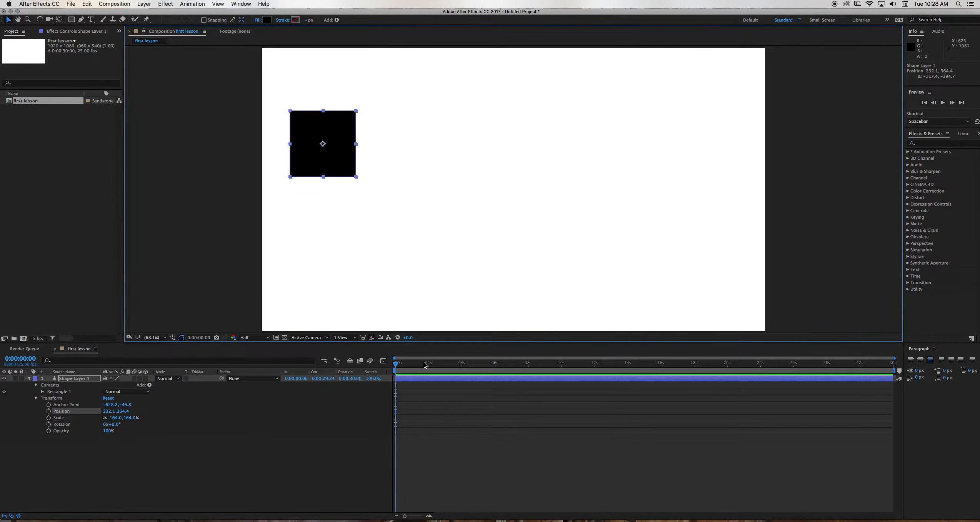
drag(397, 363, 378, 369)
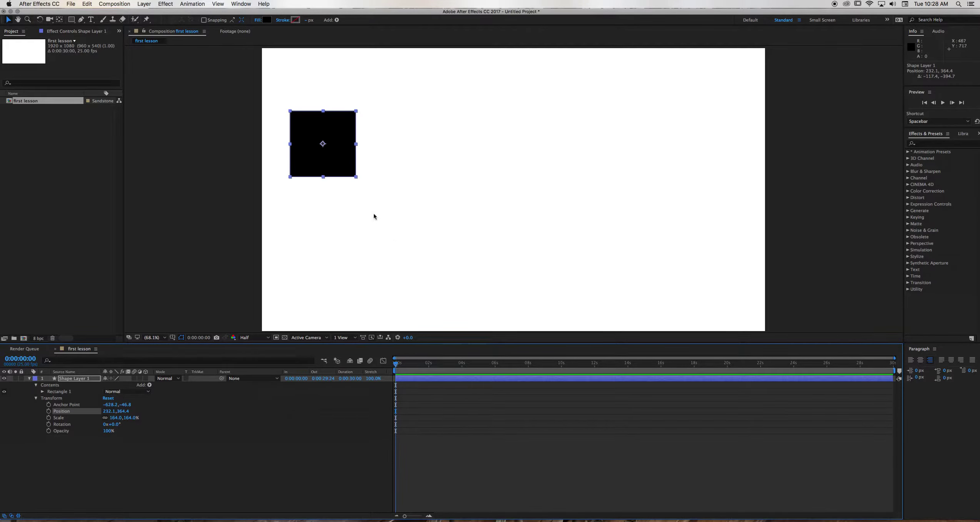
drag(333, 161, 337, 215)
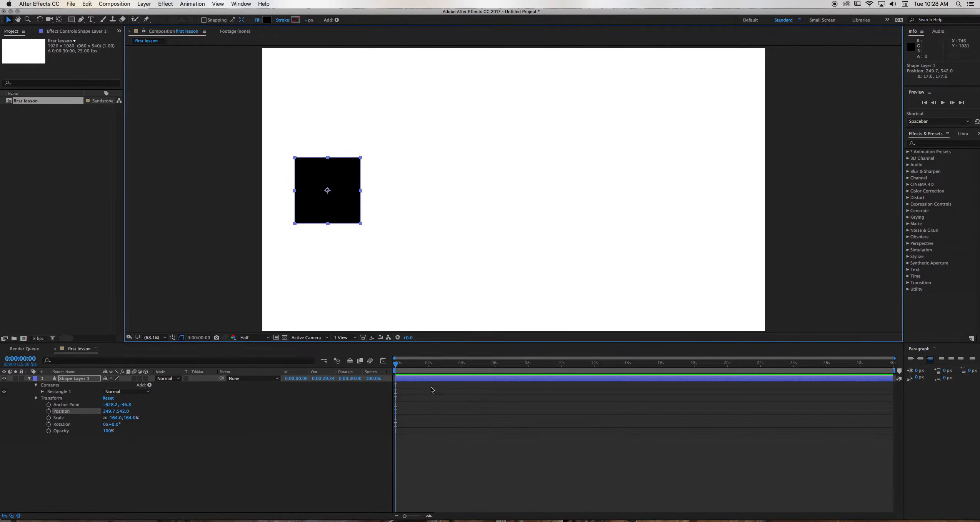
- Turn on position keyframing for the square layer at 0:00:00:00 to create its first keyframe
click(429, 365)
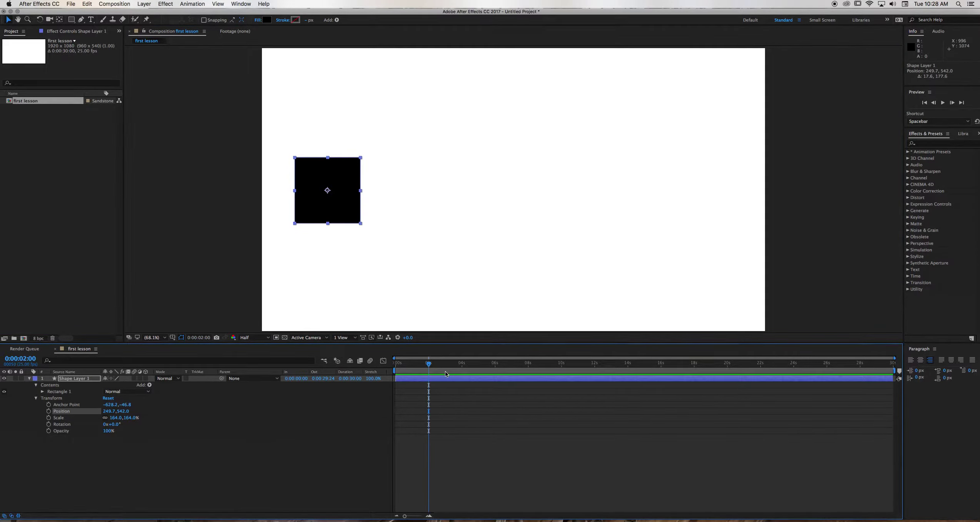
drag(429, 364, 396, 367)
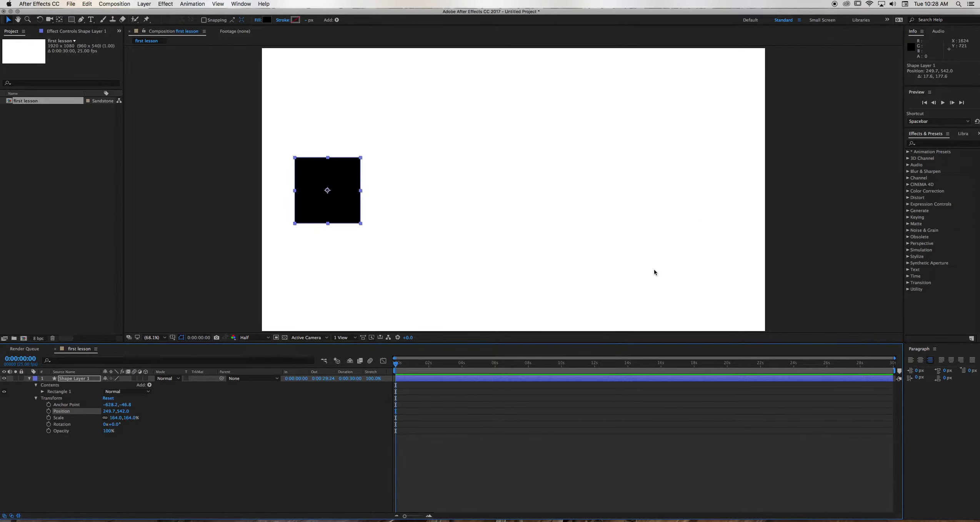
click(48, 410)
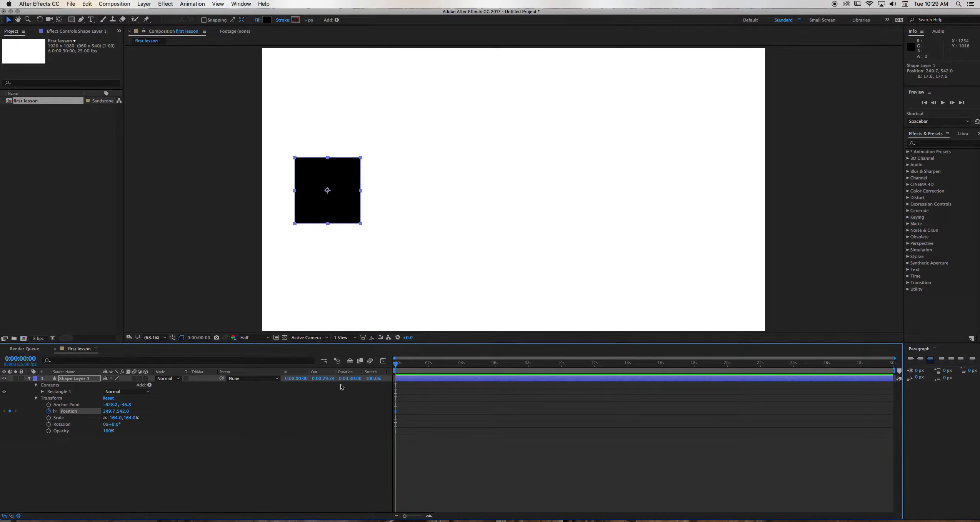
drag(397, 363, 423, 364)
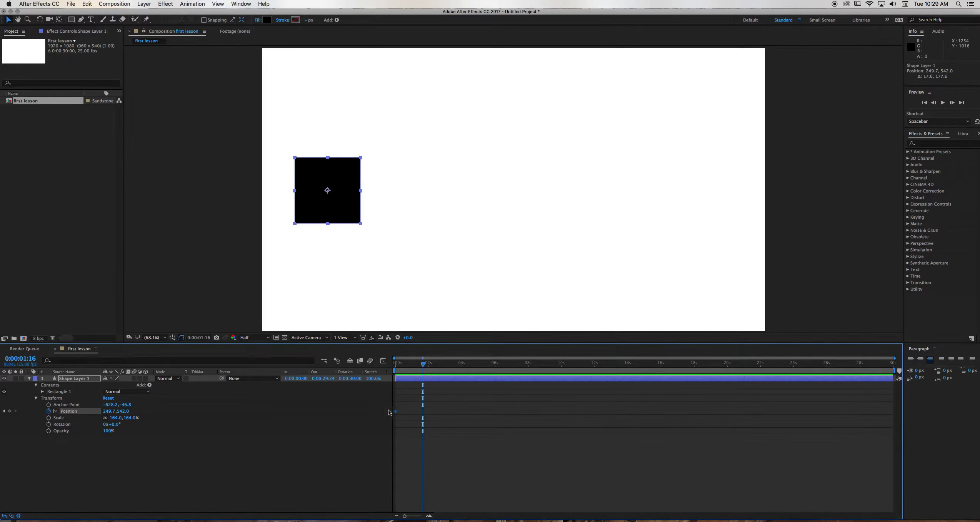
click(397, 413)
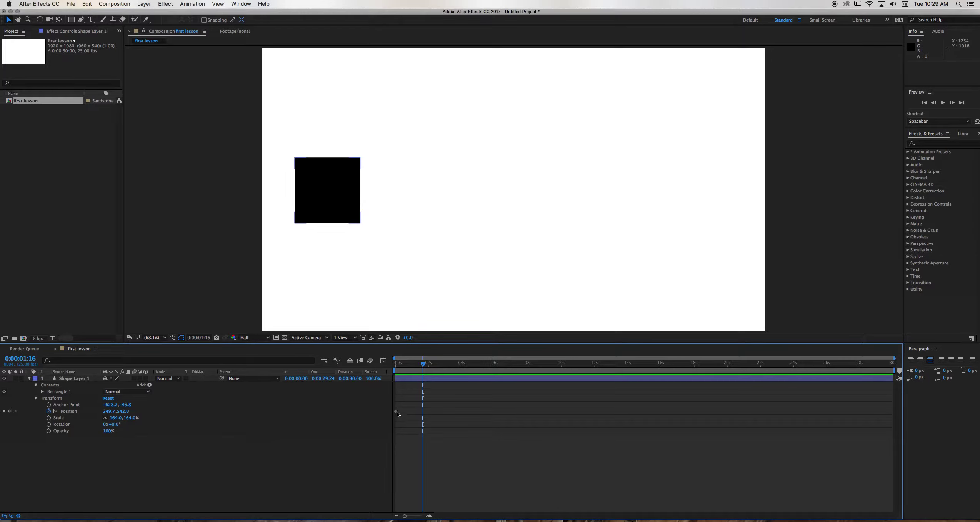
drag(424, 364, 383, 373)
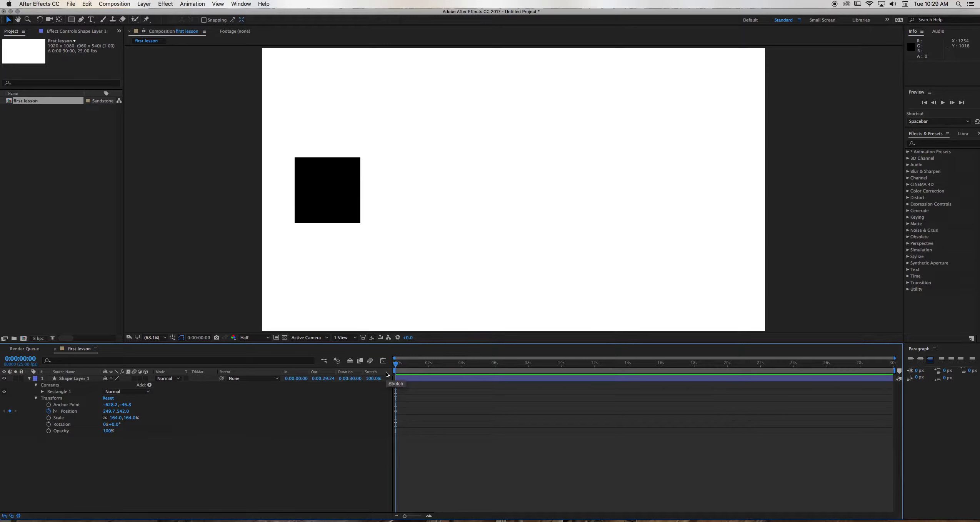
- Keyframe the square at the composition's right side, about 1709.8, 525.8, at 0:00:02:02 and preview the animation
drag(427, 365, 429, 365)
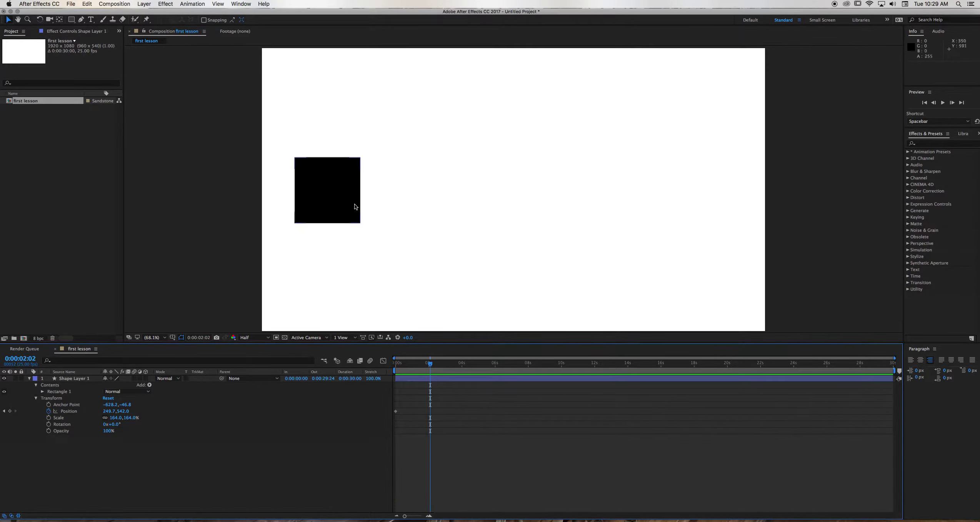
click(350, 182)
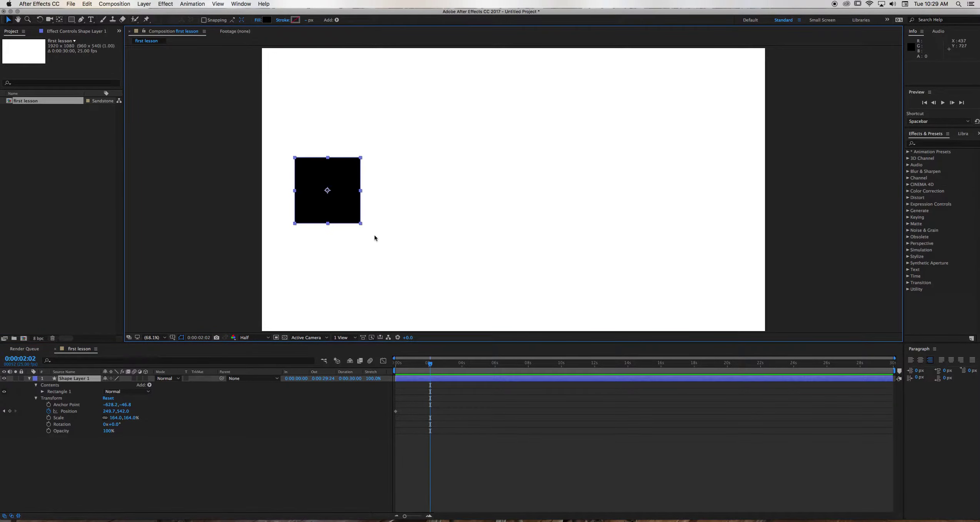
drag(351, 220, 732, 216)
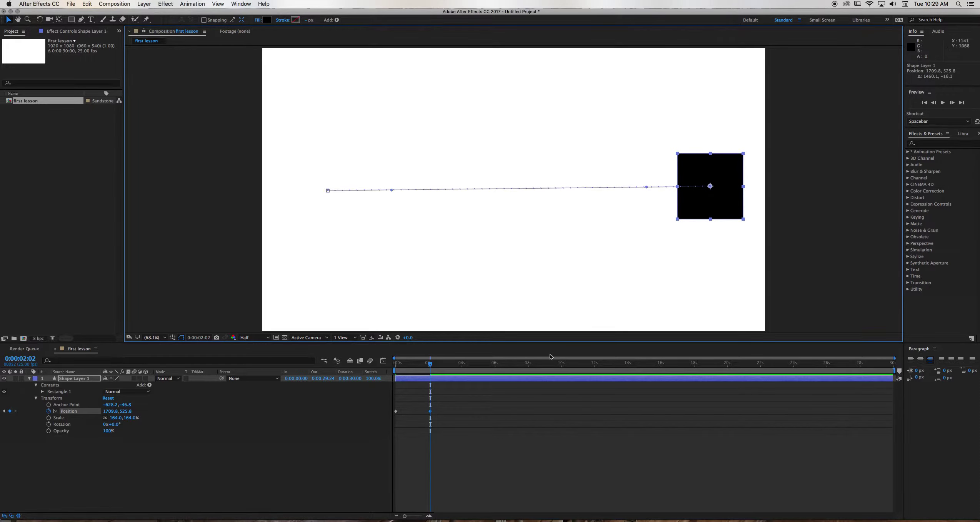
drag(426, 363, 382, 367)
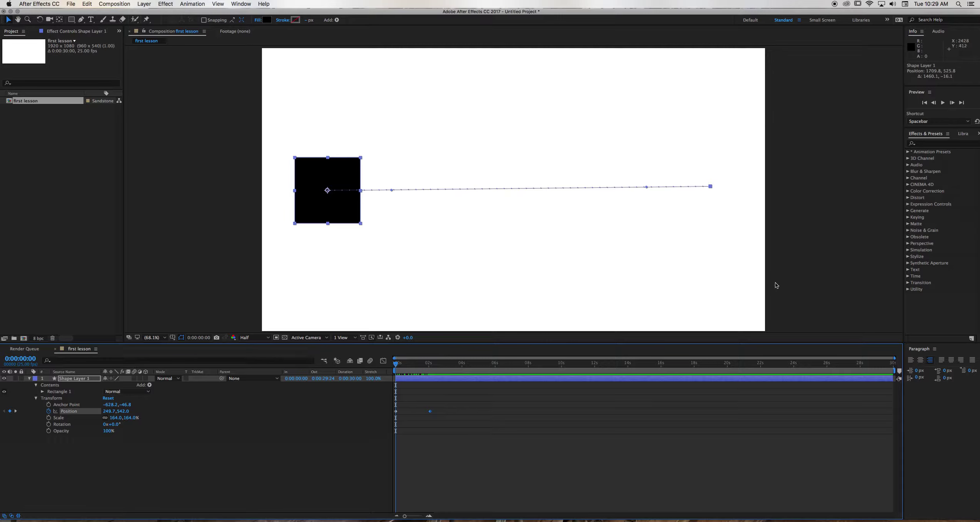
key(space)
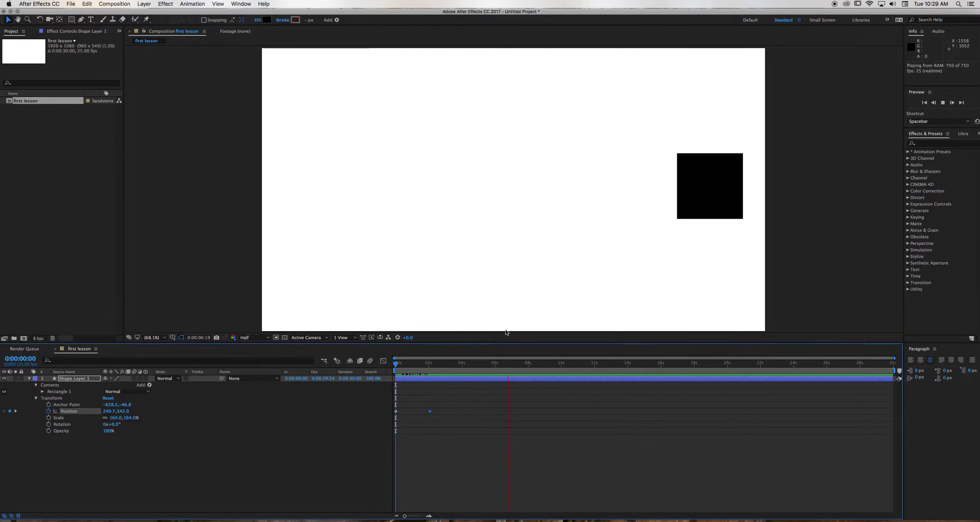
key(space)
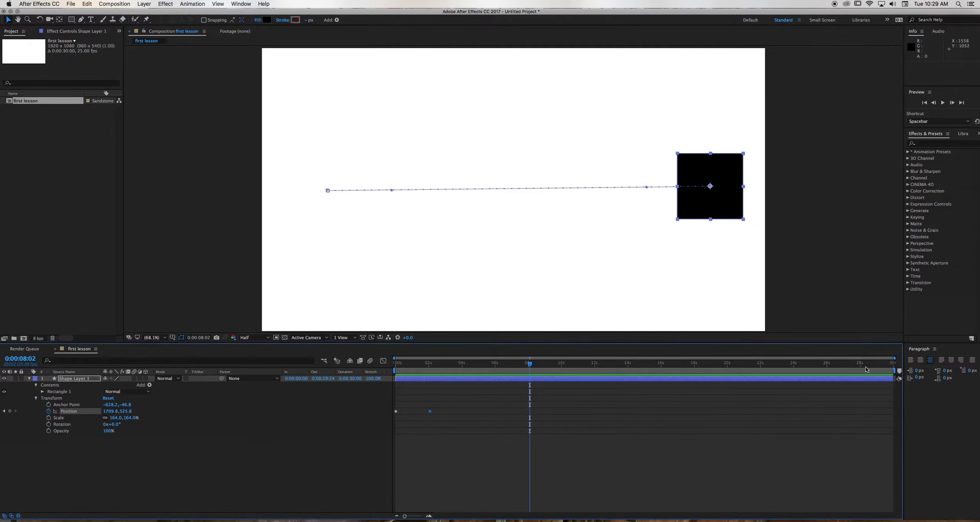
- Shorten the work area to end at 0:00:02:20, just past the second position keyframe, and preview it
drag(394, 363, 435, 363)
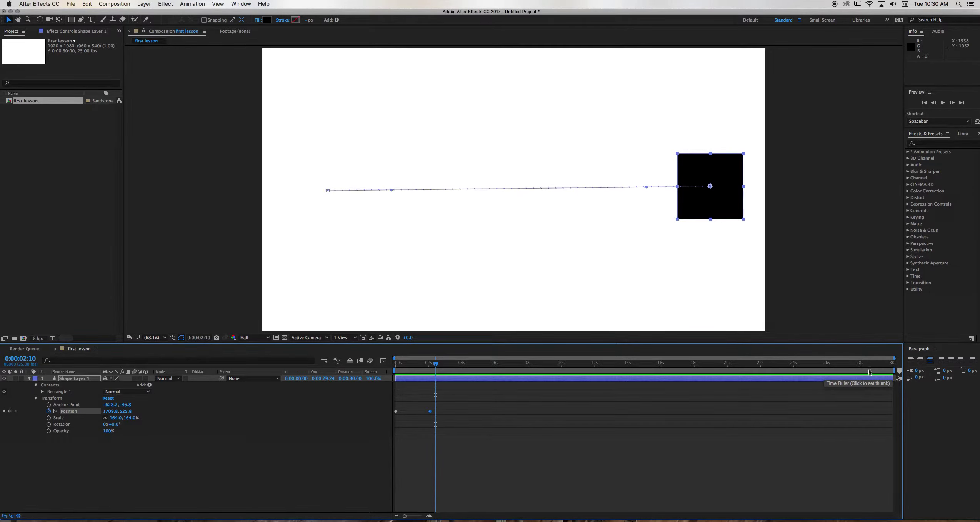
mouse_move(894, 371)
mouse_down()
mouse_move(450, 385)
mouse_move(384, 367)
mouse_move(443, 370)
mouse_move(395, 370)
mouse_up()
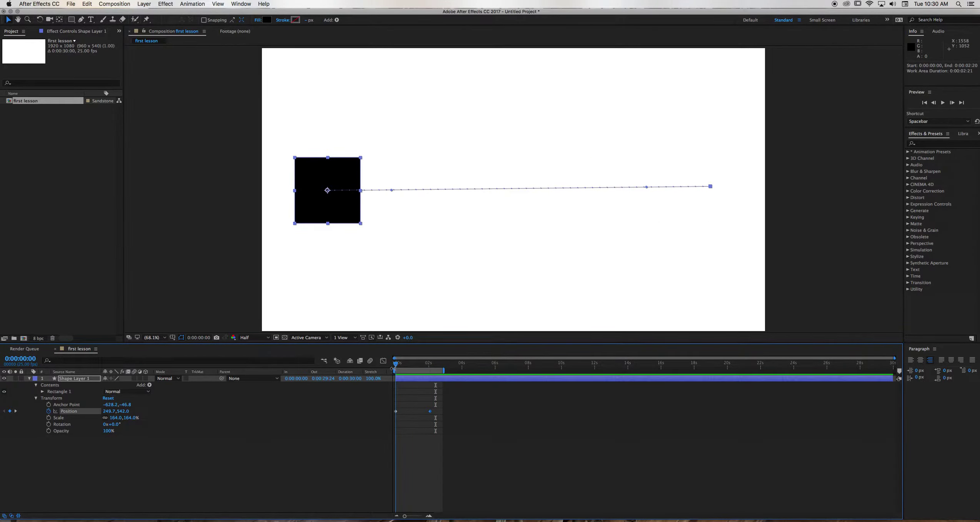
key(space)
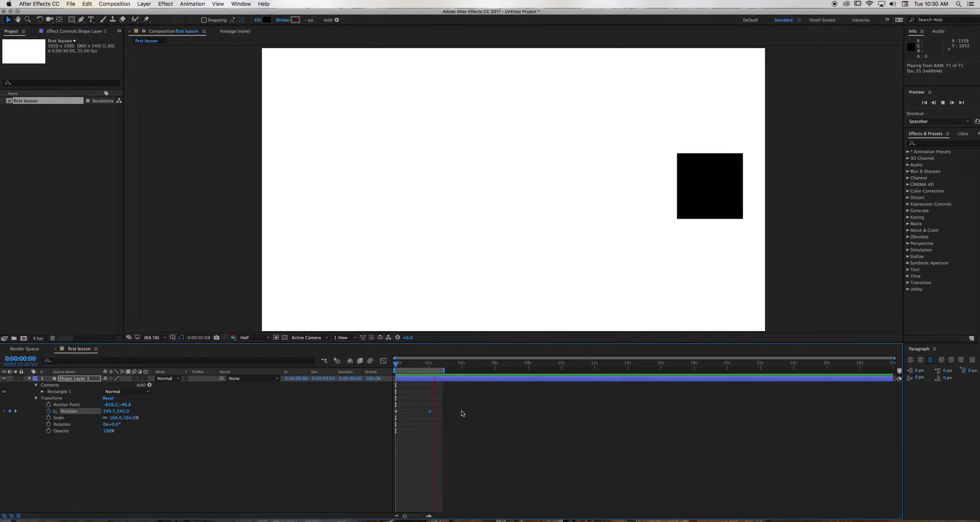
key(space)
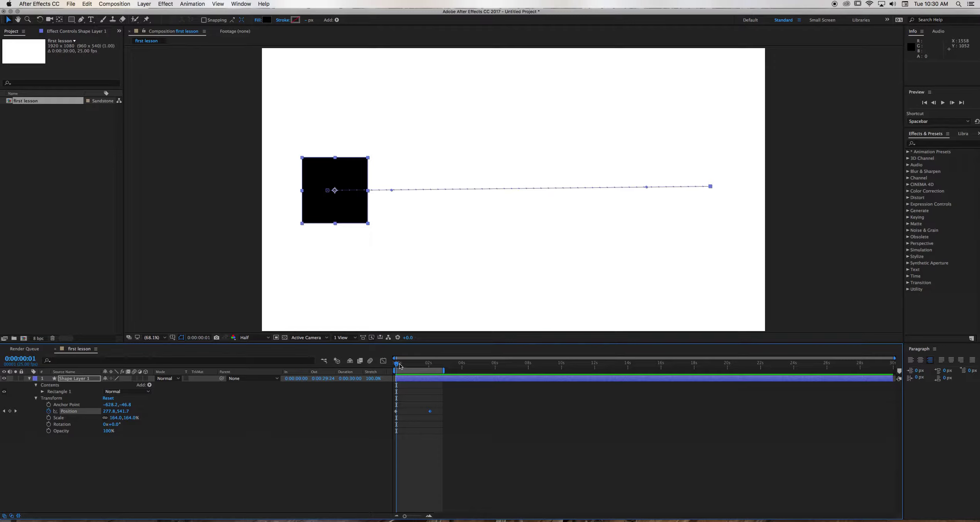
- Examine the individual frames between the position keyframes in the timeline and check the frame rate in the composition settings
drag(399, 363, 417, 364)
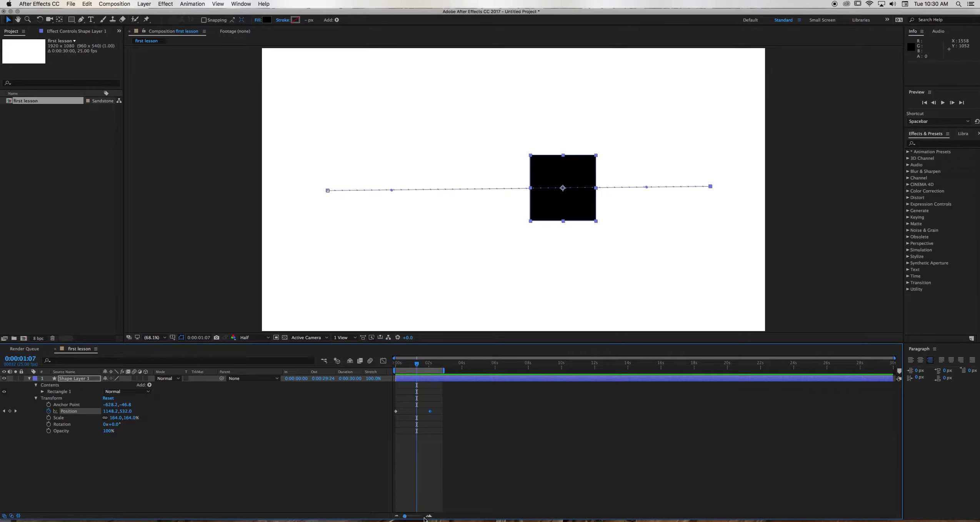
drag(405, 516, 421, 516)
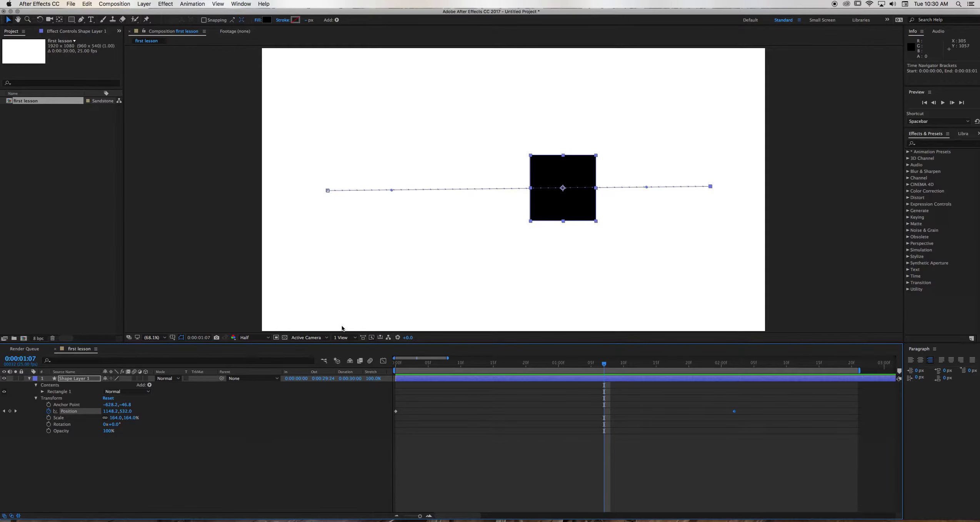
click(120, 4)
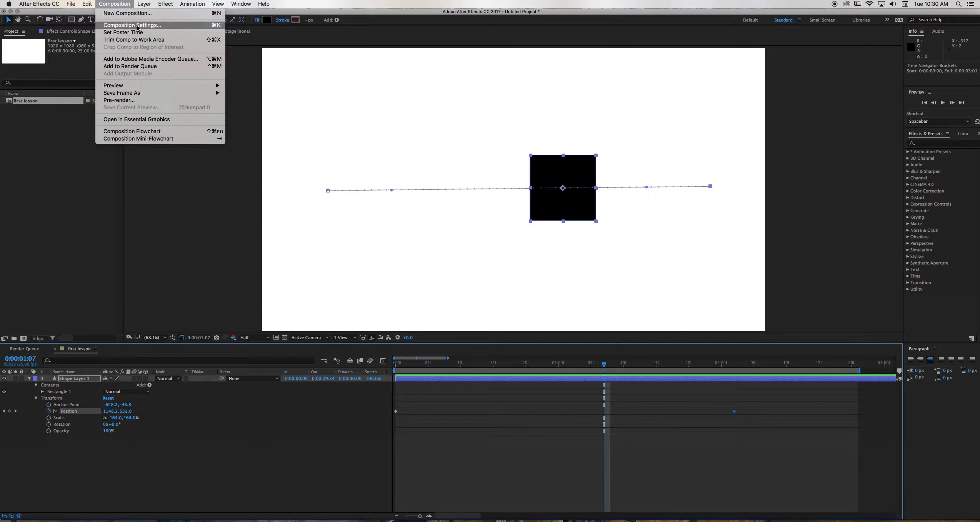
click(123, 25)
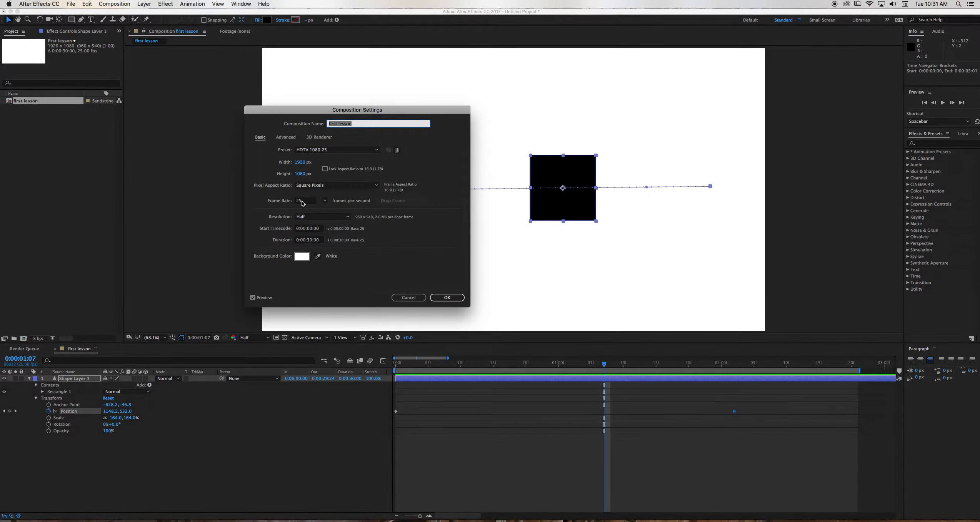
click(416, 299)
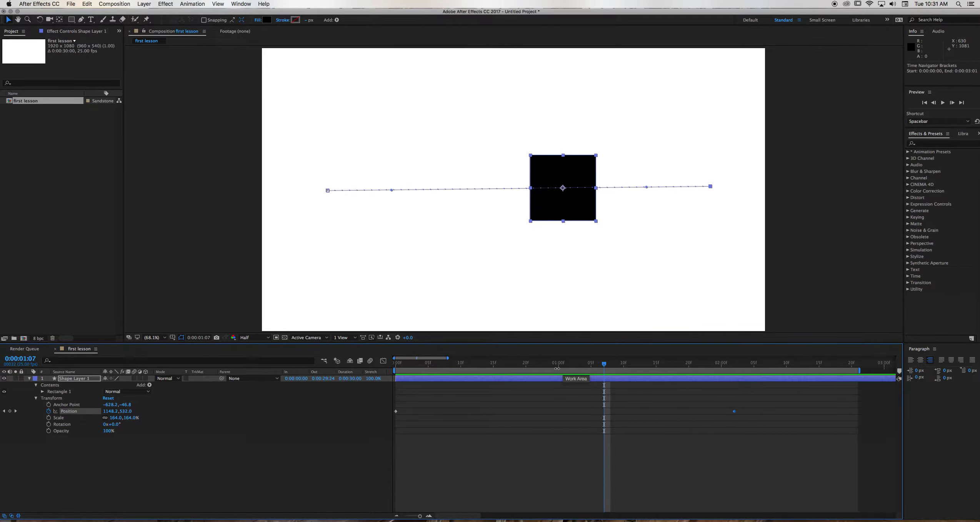
click(430, 516)
click(430, 516)
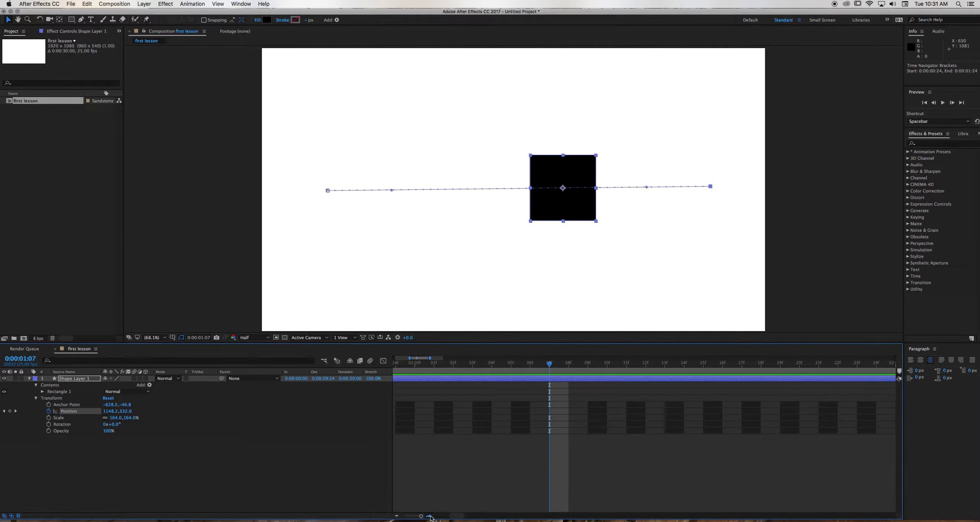
scroll(433, 518, left, 10)
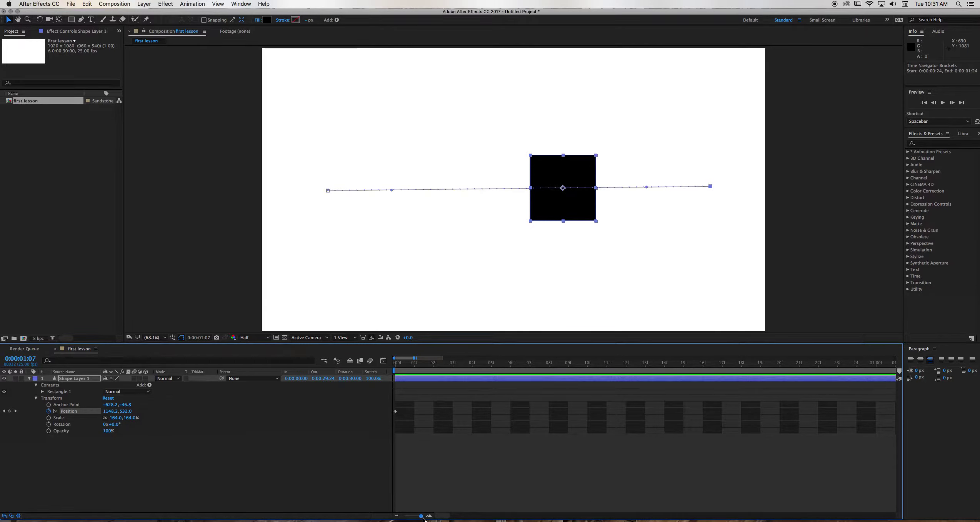
drag(422, 516, 421, 517)
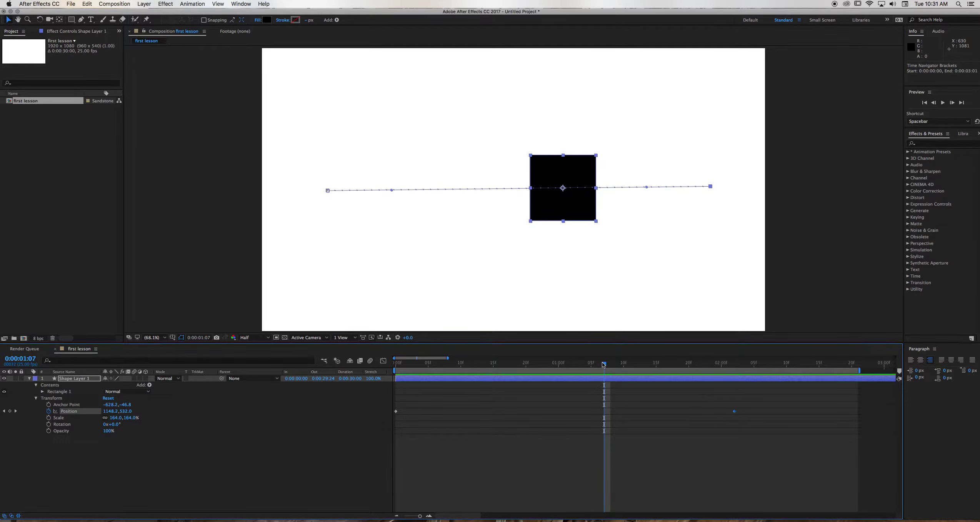
- Set the work area to start at 0:00:00:10 and end at 0:00:01:11
drag(603, 364, 464, 375)
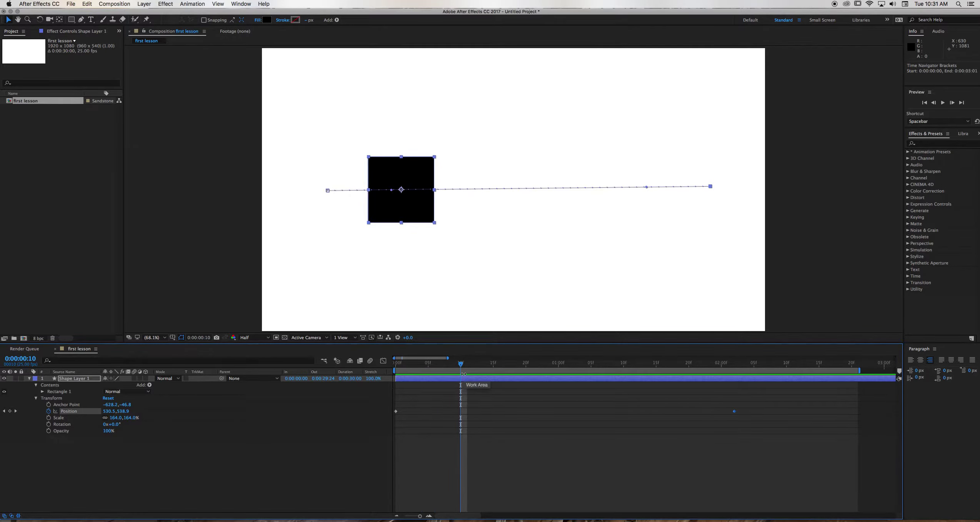
key(b)
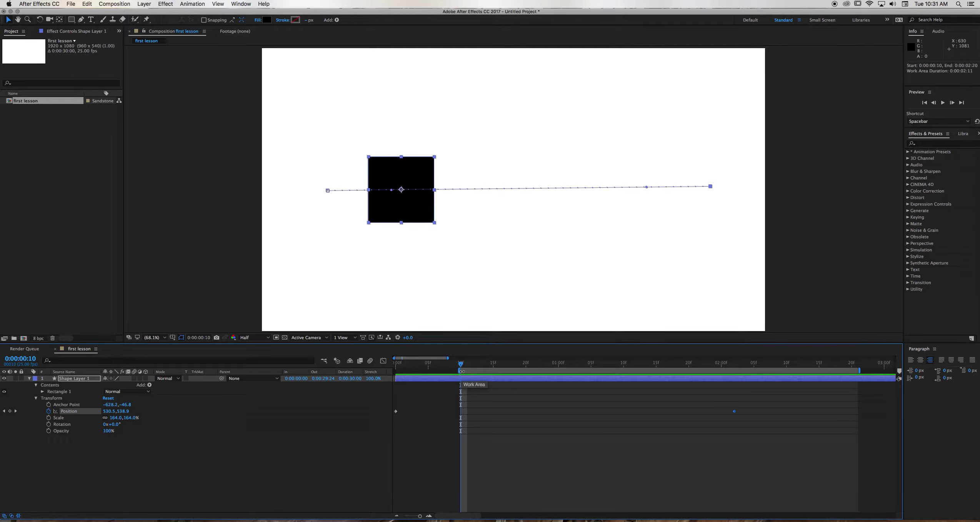
drag(506, 364, 631, 364)
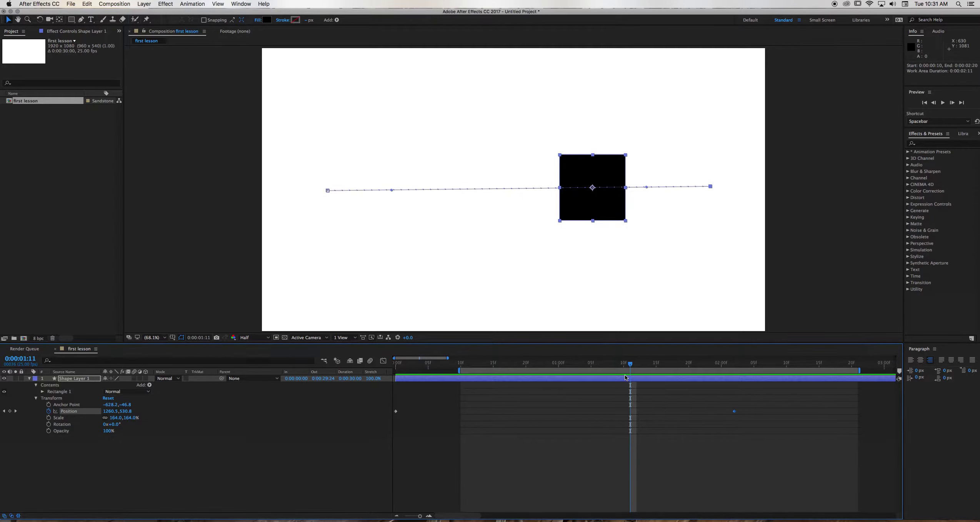
key(n)
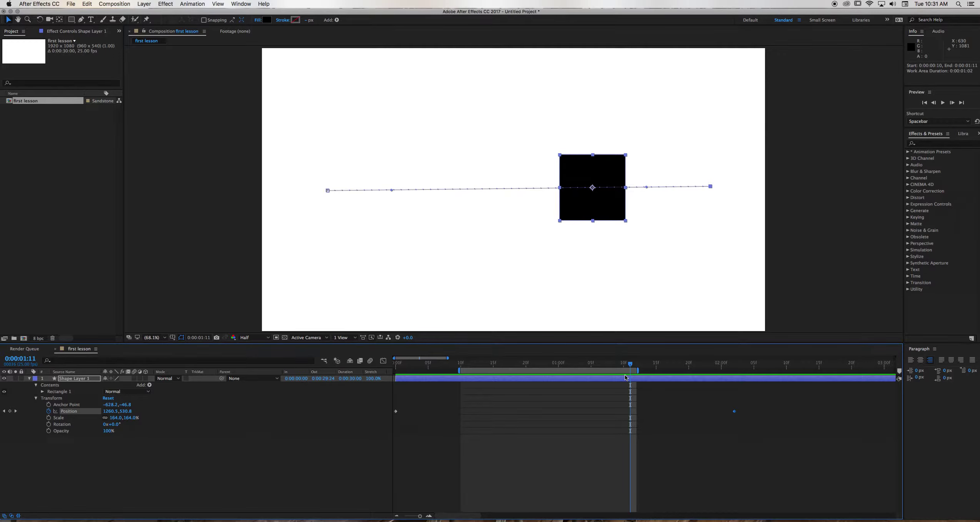
- Set the work area to run from 0:00:00:14 to 0:00:01:00 and preview that section
drag(638, 370, 566, 370)
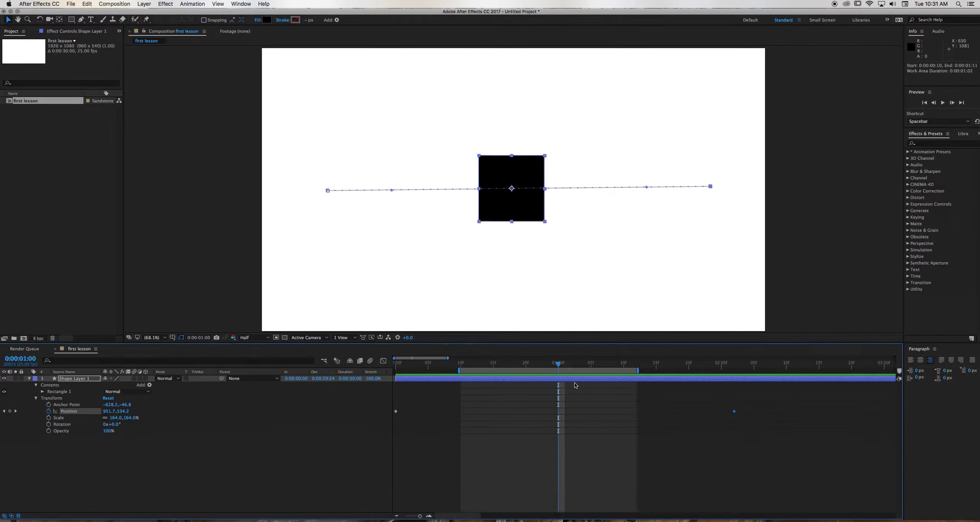
click(487, 363)
key(b)
key(space)
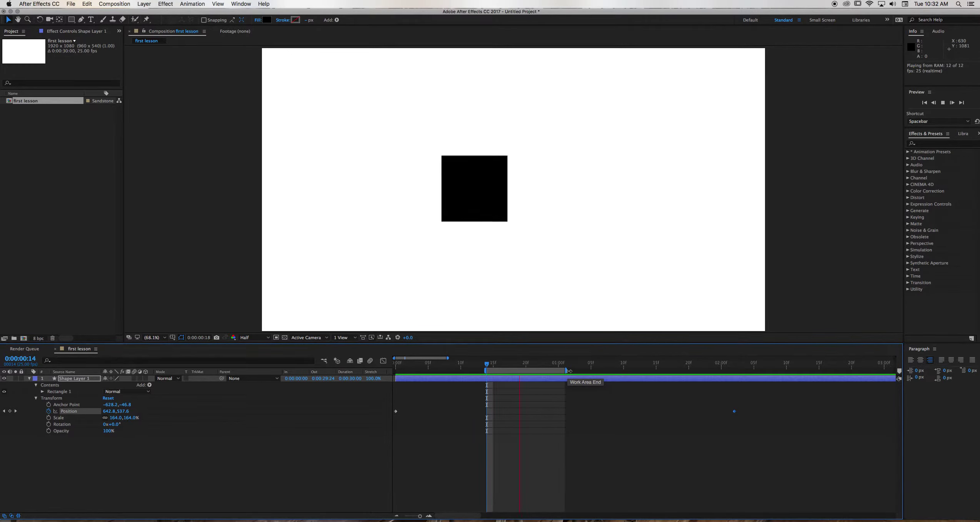
key(space)
- Extend the end of the work area to the second position keyframe at 0:00:02:02
drag(752, 364, 737, 372)
key(n)
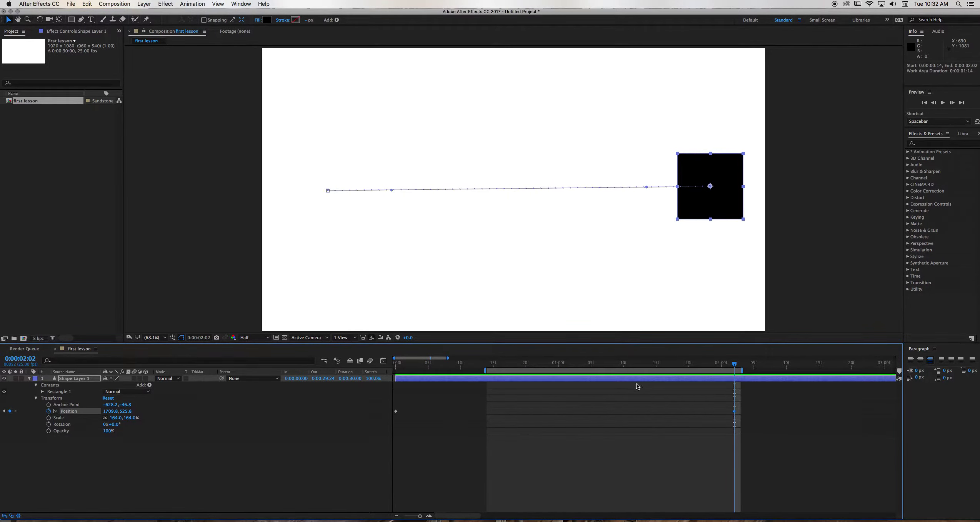
- Set the work area to start at 0:00:00:00 and preview the square's full movement
drag(428, 368, 378, 369)
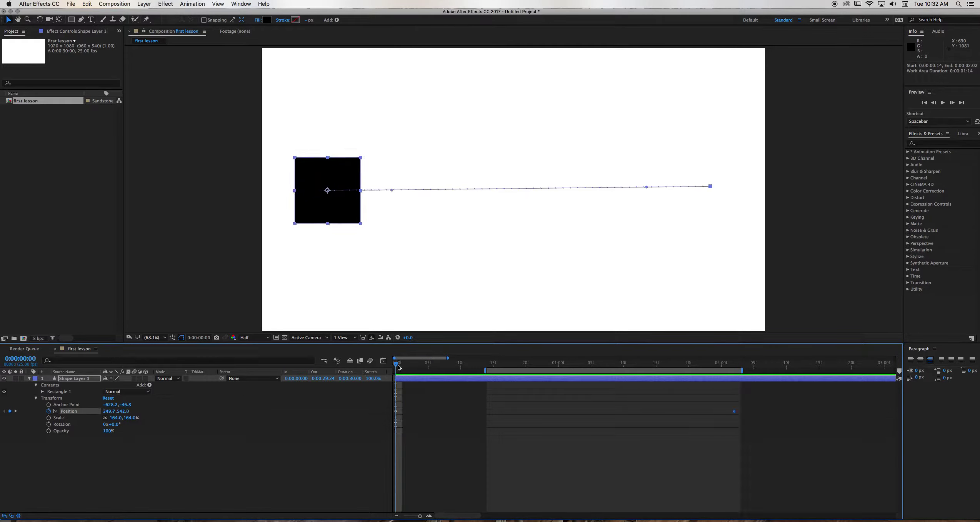
key(b)
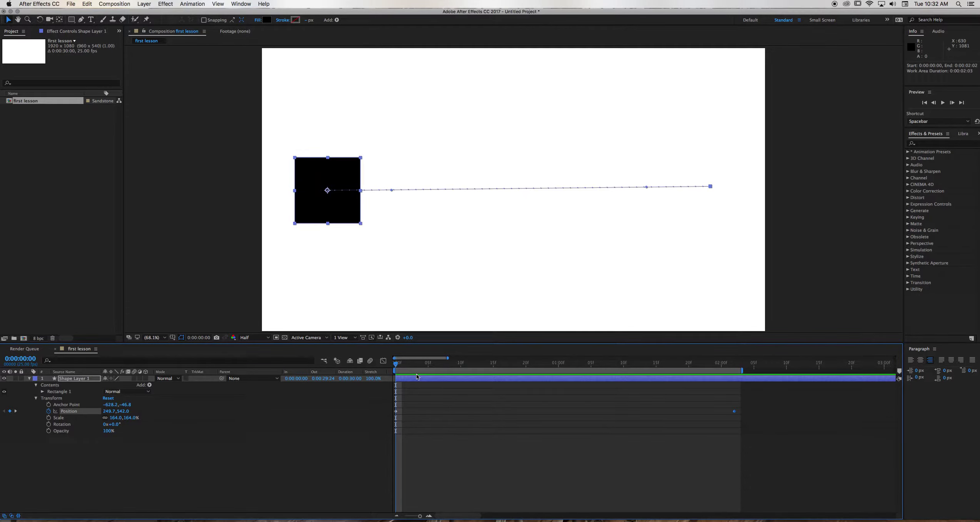
key(space)
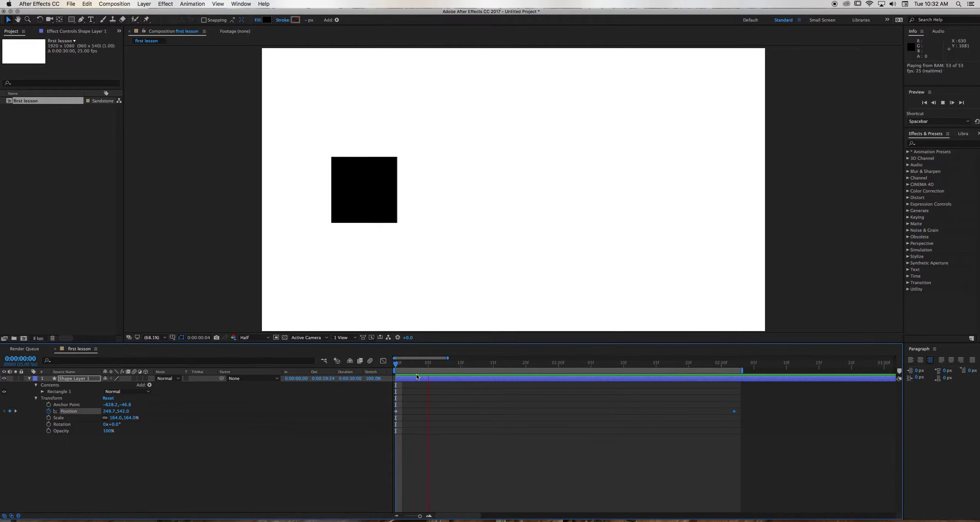
key(space)
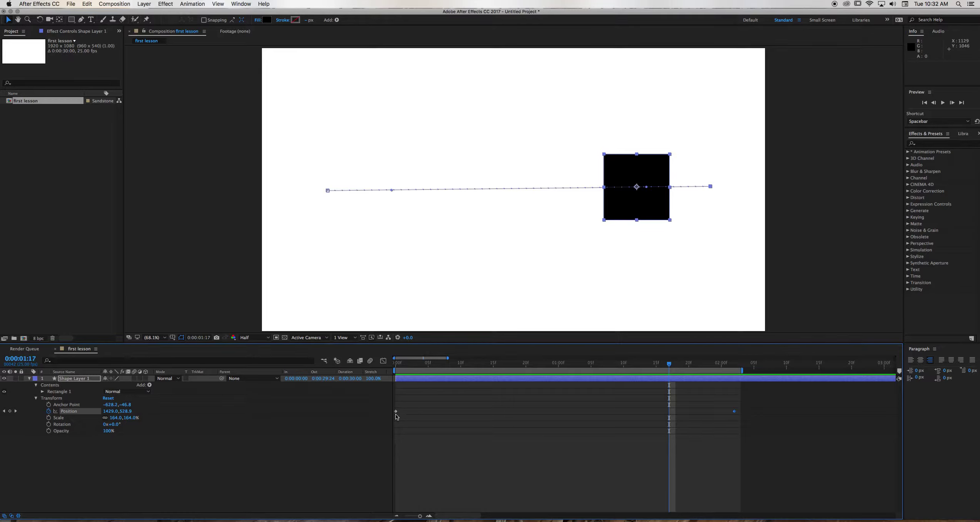
- Move the second position keyframe to 0:00:00:15 and preview the faster movement
click(735, 412)
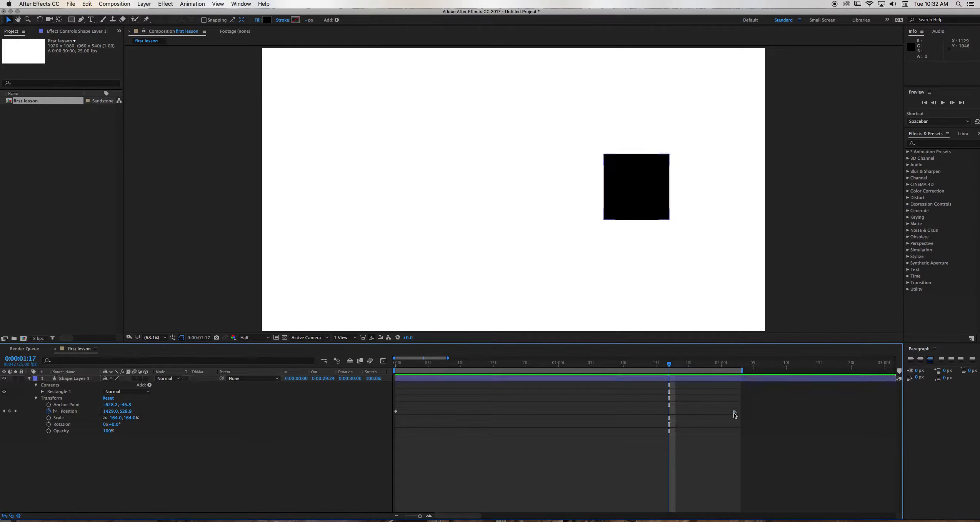
drag(734, 412, 489, 418)
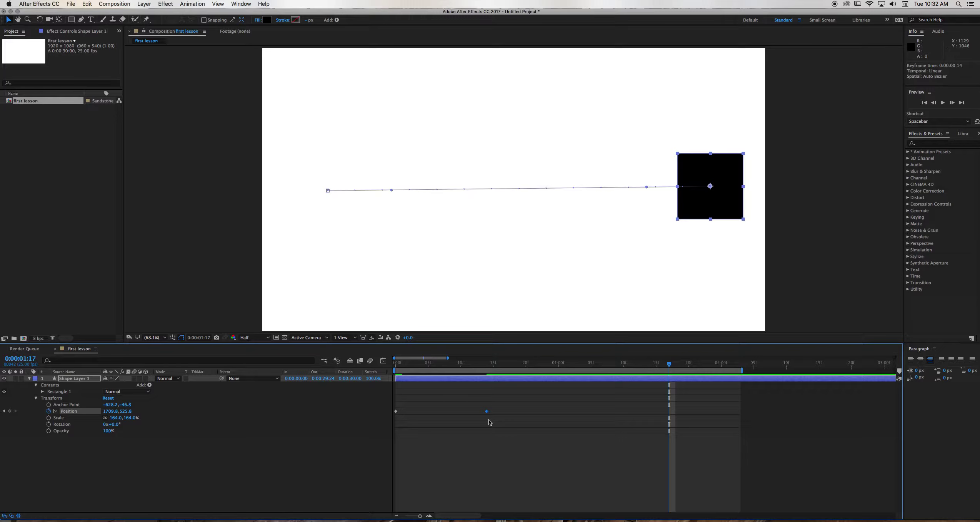
mouse_move(488, 412)
mouse_down()
mouse_move(600, 417)
mouse_move(496, 423)
mouse_up()
key(space)
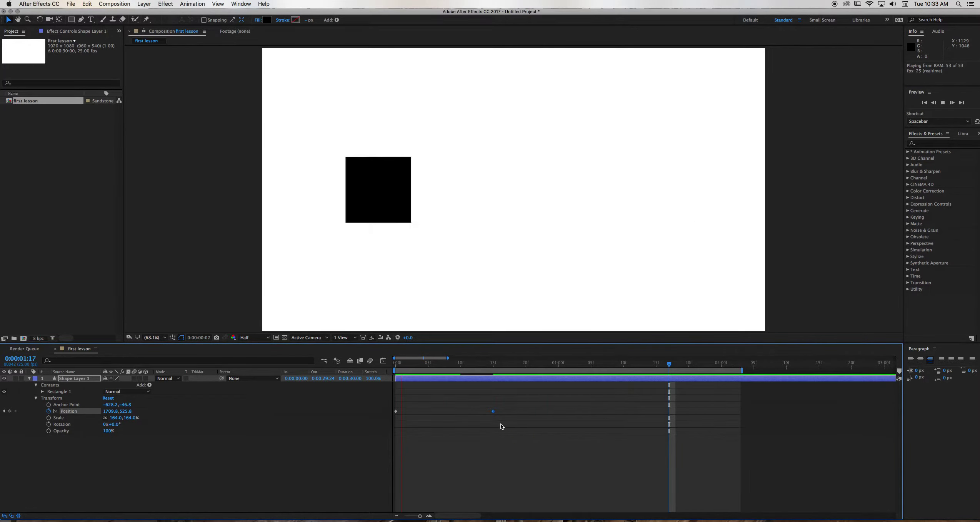
- Move the second position keyframe to 0:00:00:03 and preview the animation from the first frame
drag(494, 412, 415, 422)
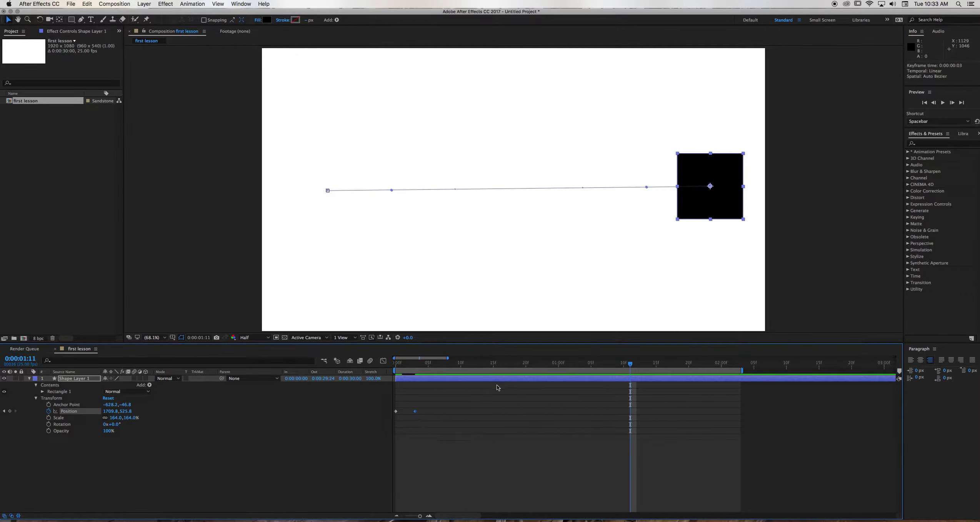
key(space)
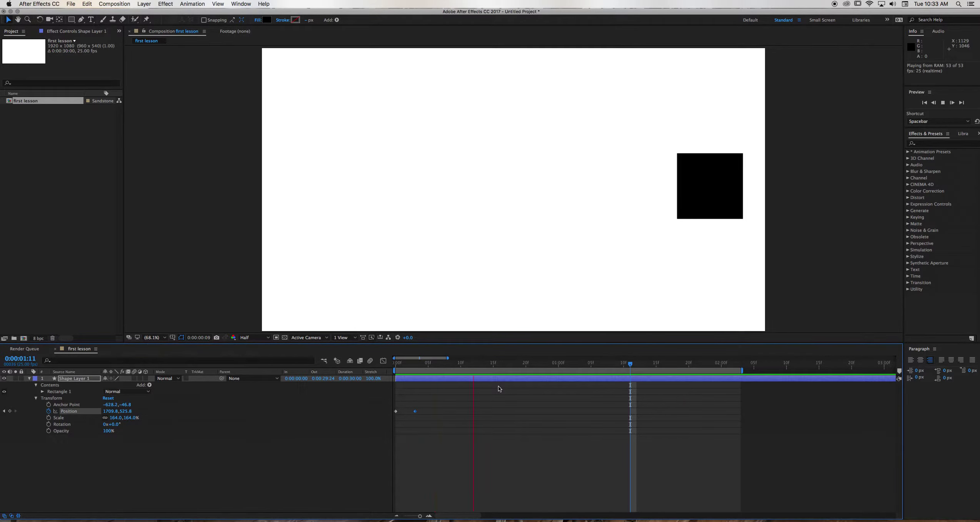
key(space)
drag(407, 368, 386, 368)
key(space)
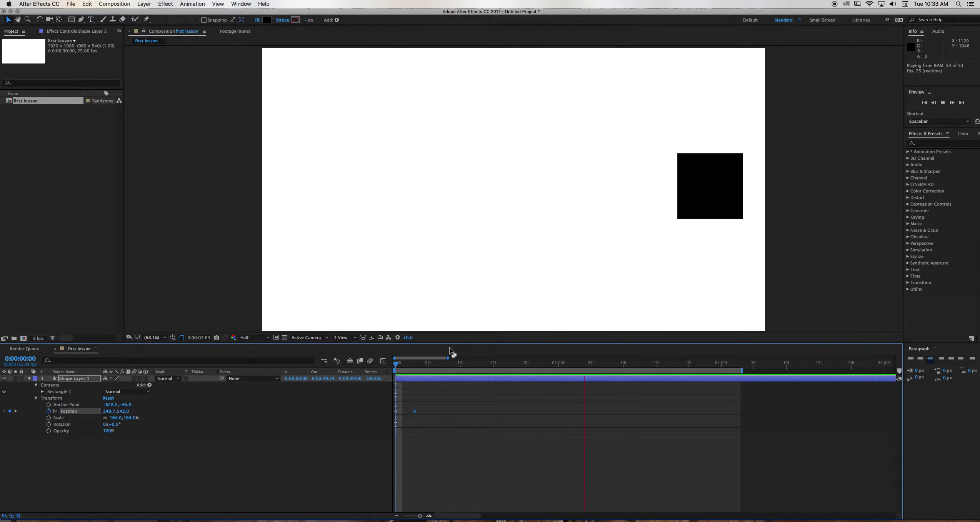
- Move the second position keyframe to 0:00:00:08 and preview the result
drag(415, 412, 447, 412)
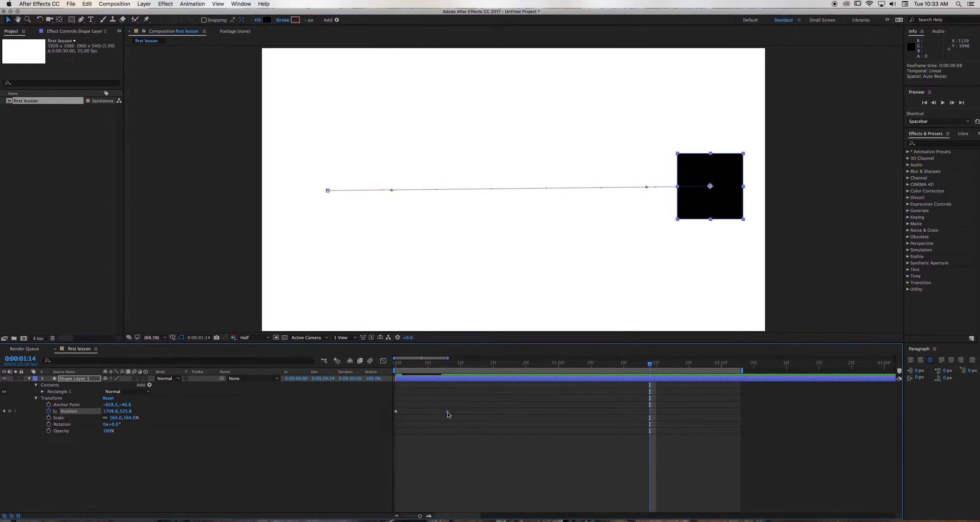
key(space)
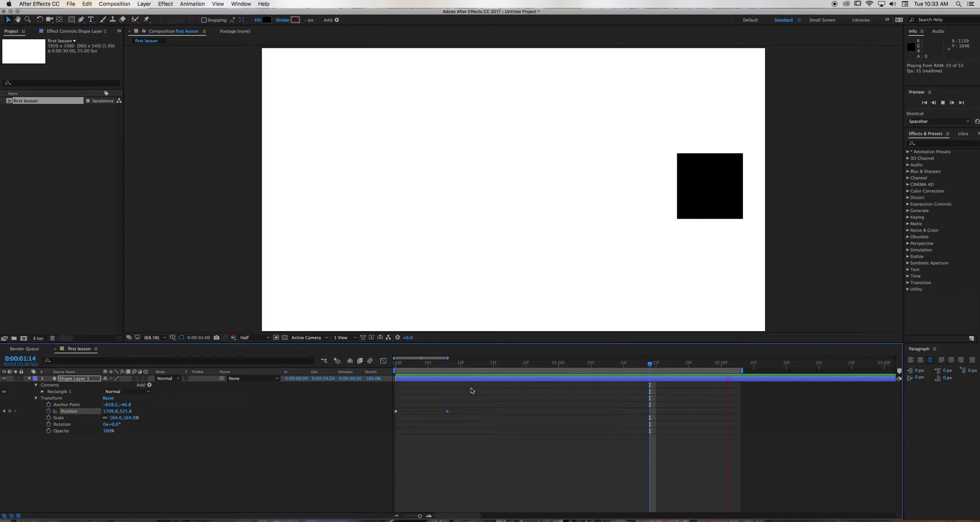
key(space)
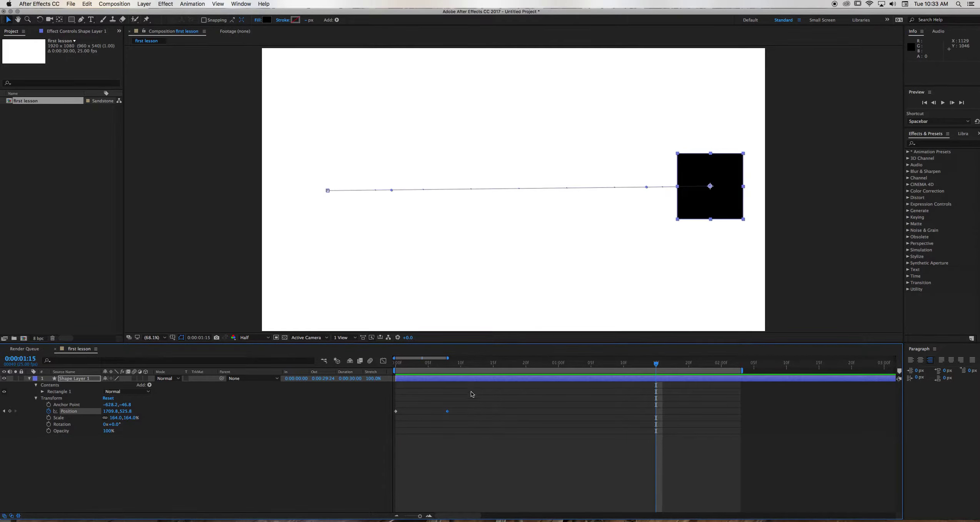
- Extend the work area's end to just past 8 seconds, move the second position keyframe to 0:00:07:18 and preview
drag(420, 515, 415, 516)
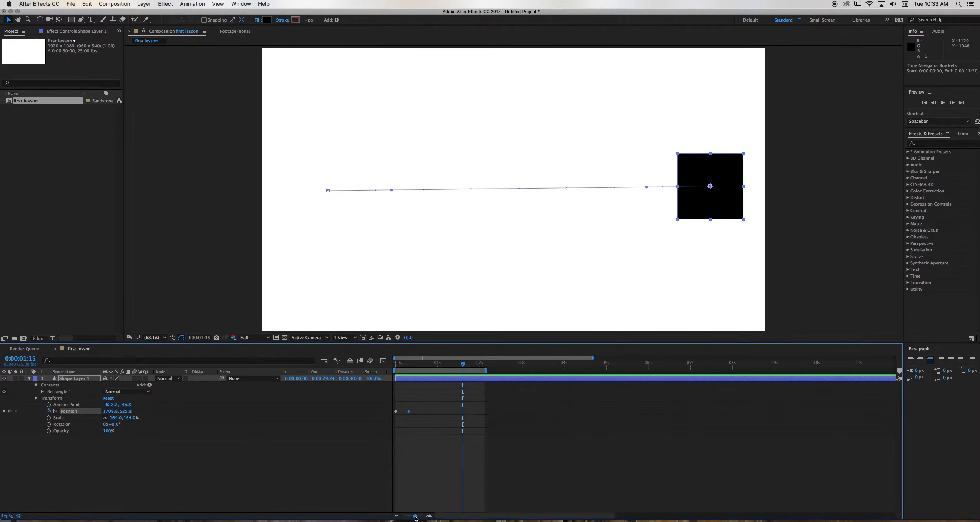
drag(484, 370, 750, 370)
drag(409, 411, 720, 410)
key(space)
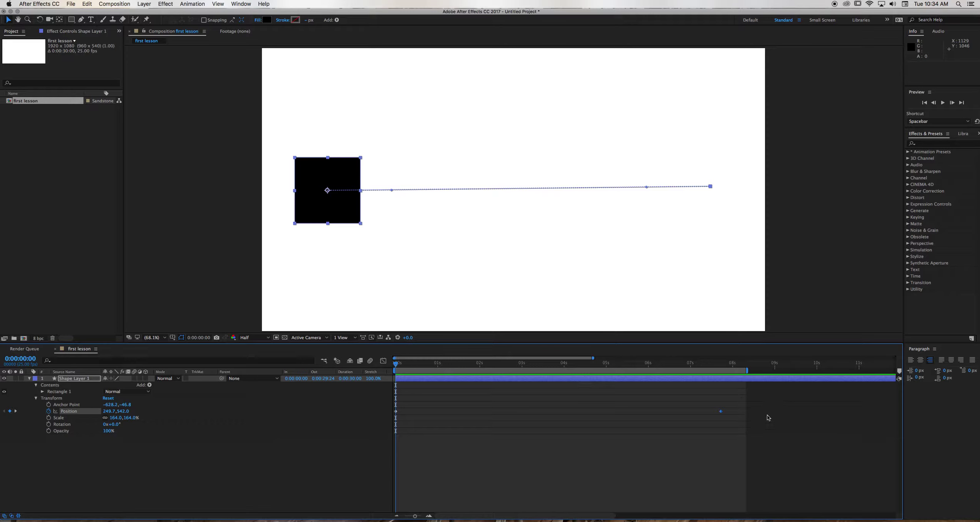
- Move the second position keyframe to 0:00:02:01 and preview the movement
drag(721, 411, 470, 437)
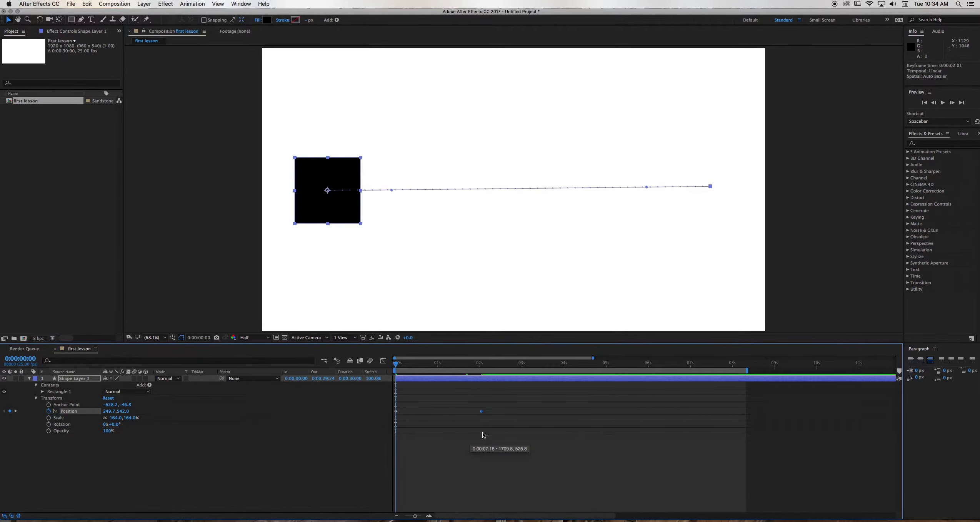
key(space)
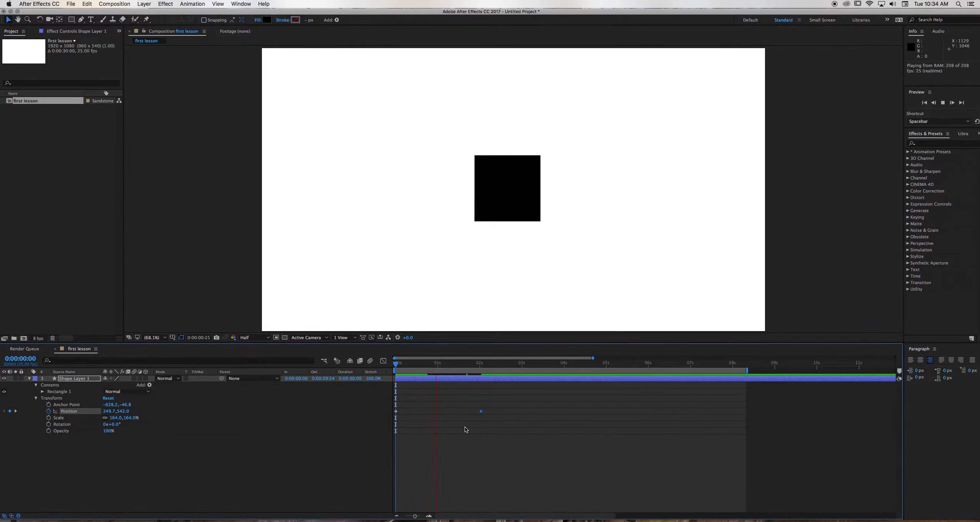
key(space)
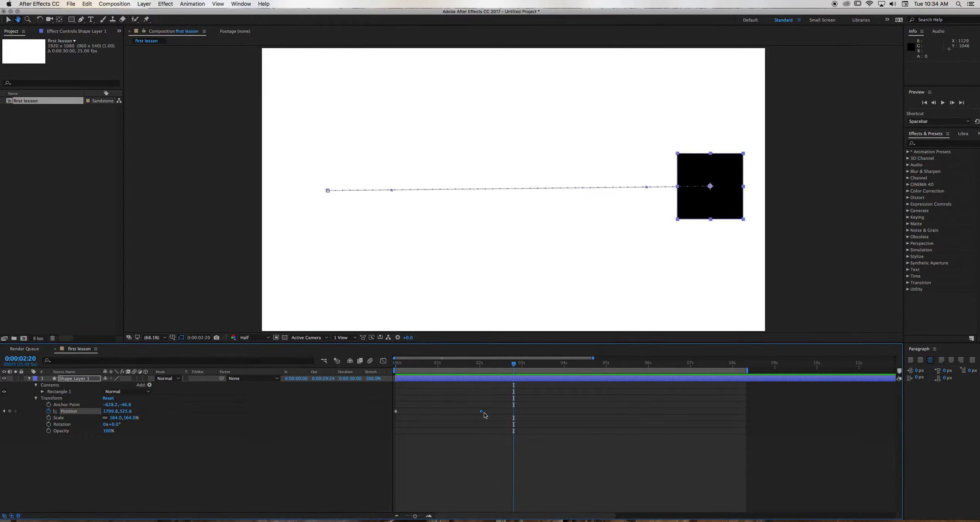
- Move the second position keyframe to 0:00:01:13 and set the work area to end at 0:00:03:19
drag(482, 411, 461, 414)
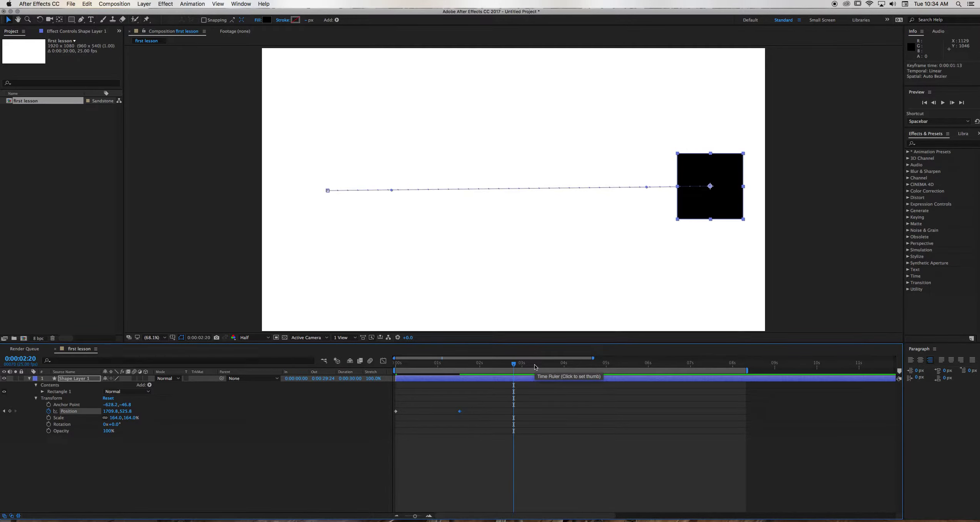
click(552, 365)
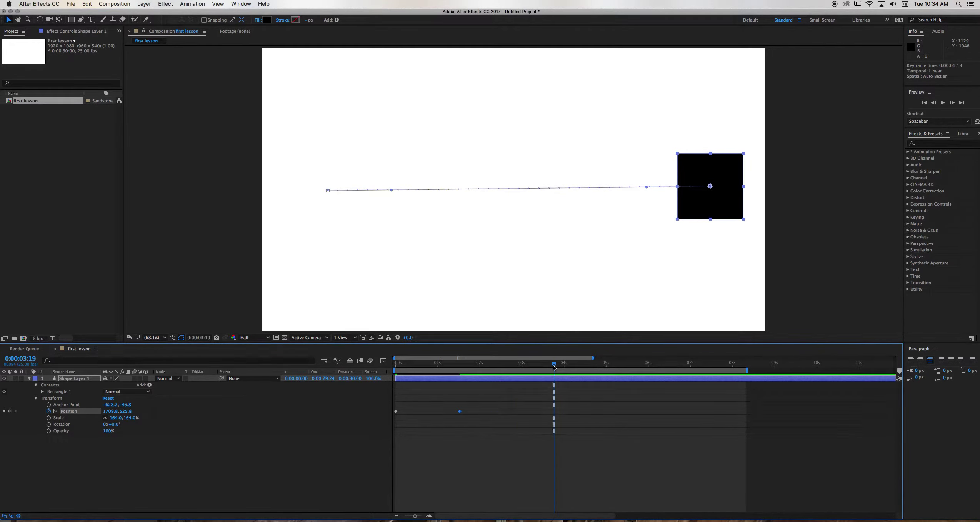
key(n)
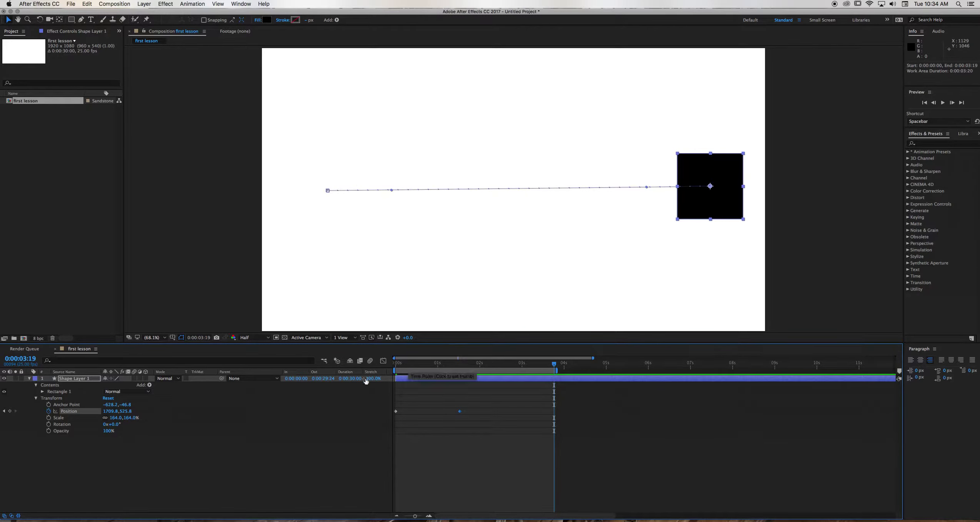
key(space)
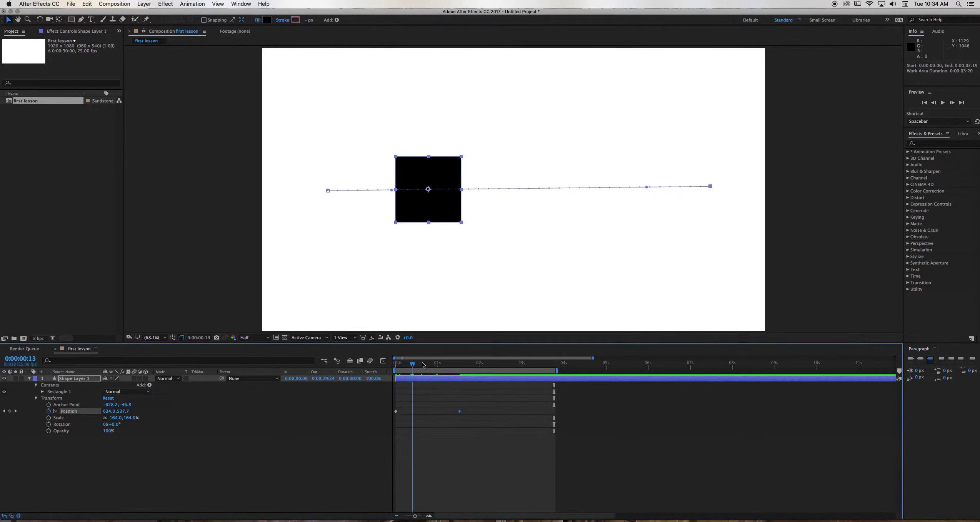
- Scrub the square along its motion path and move the second position keyframe to 0:00:01:21
click(438, 363)
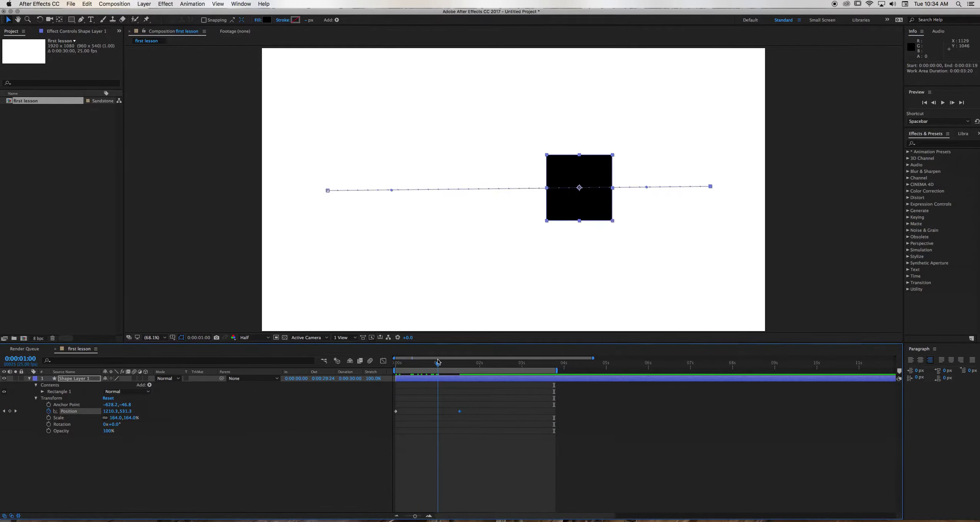
click(327, 193)
click(328, 191)
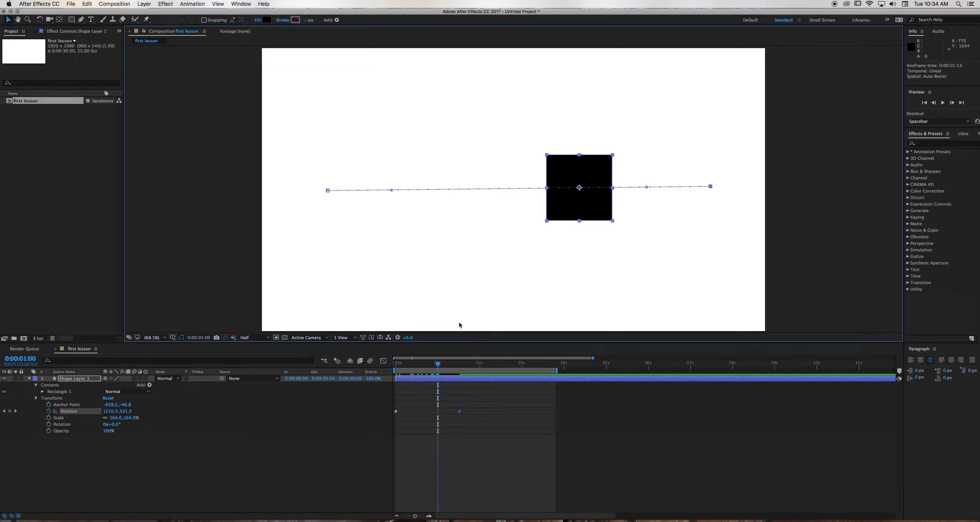
click(439, 364)
drag(439, 364, 409, 364)
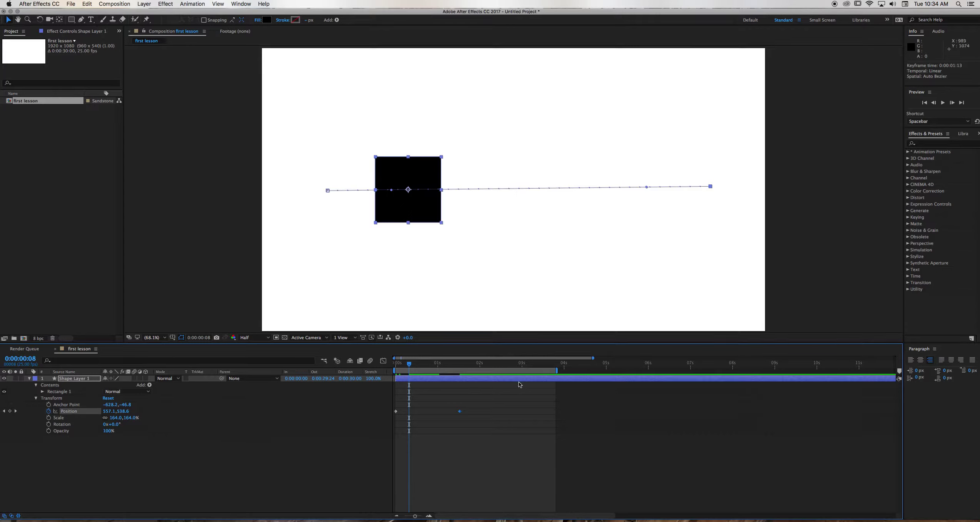
mouse_move(460, 411)
mouse_down()
mouse_move(672, 411)
mouse_move(422, 419)
mouse_move(473, 412)
mouse_up()
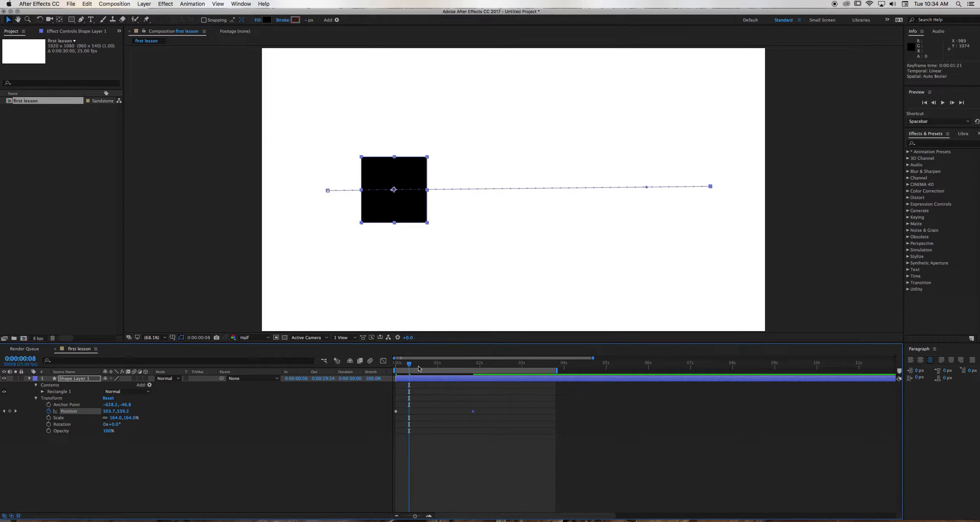
drag(419, 369, 427, 365)
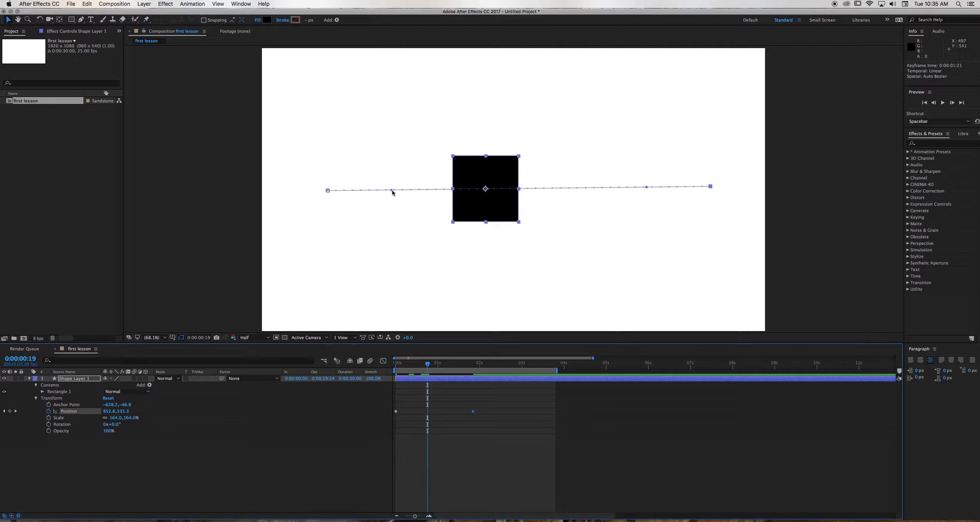
- Bend the motion path into an S-curve by pulling its first handle upward and its end handle downward, and preview it
drag(392, 192, 398, 189)
drag(408, 132, 407, 124)
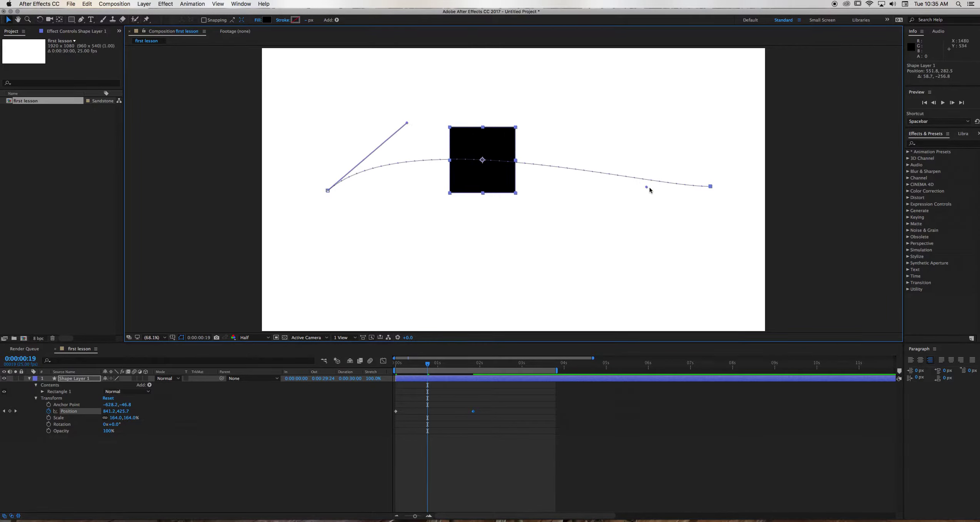
drag(647, 186, 622, 283)
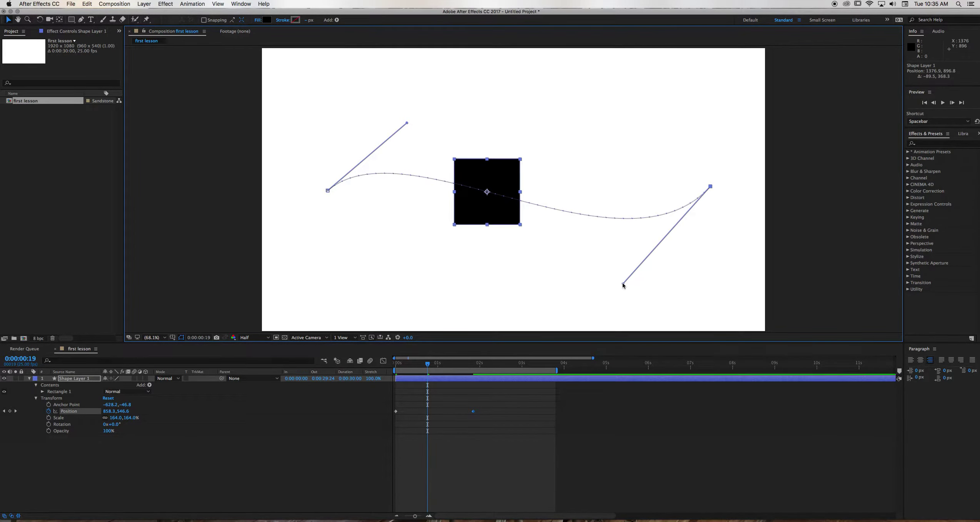
key(space)
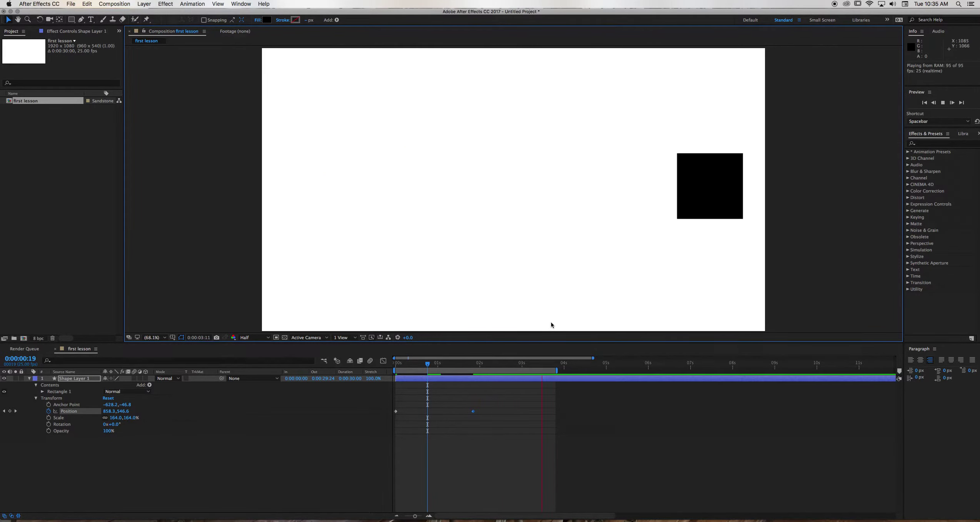
key(space)
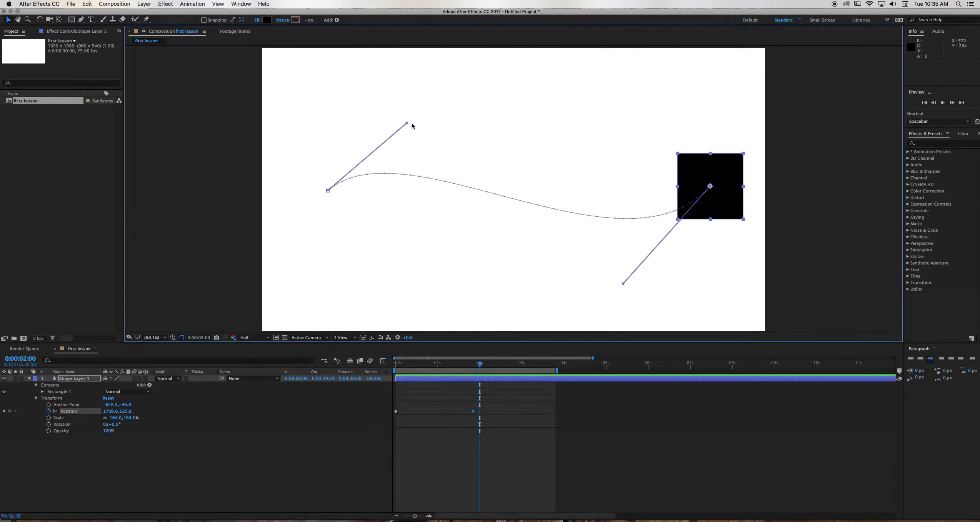
- Deepen the S-curve by extending the path handles to about 655, 23 and 1334, 986, and preview the motion
drag(407, 123, 434, 55)
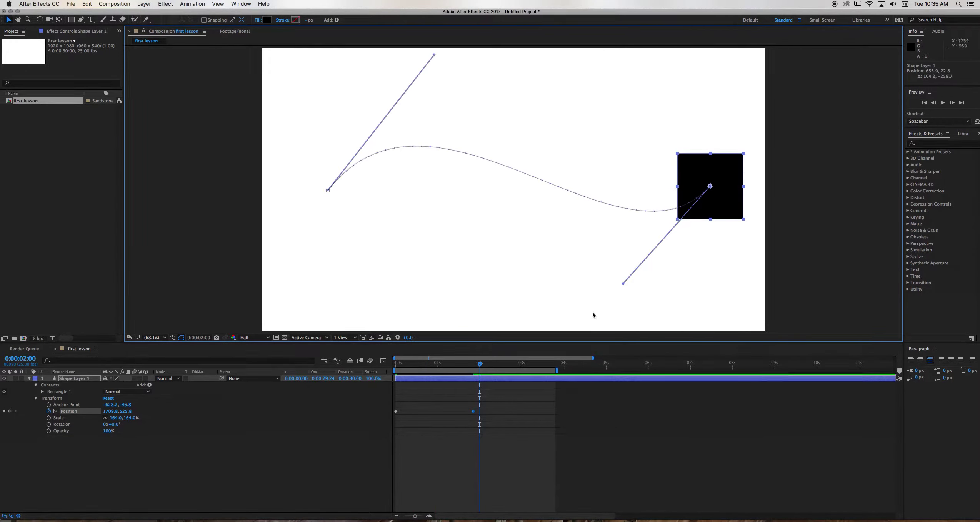
drag(623, 283, 611, 308)
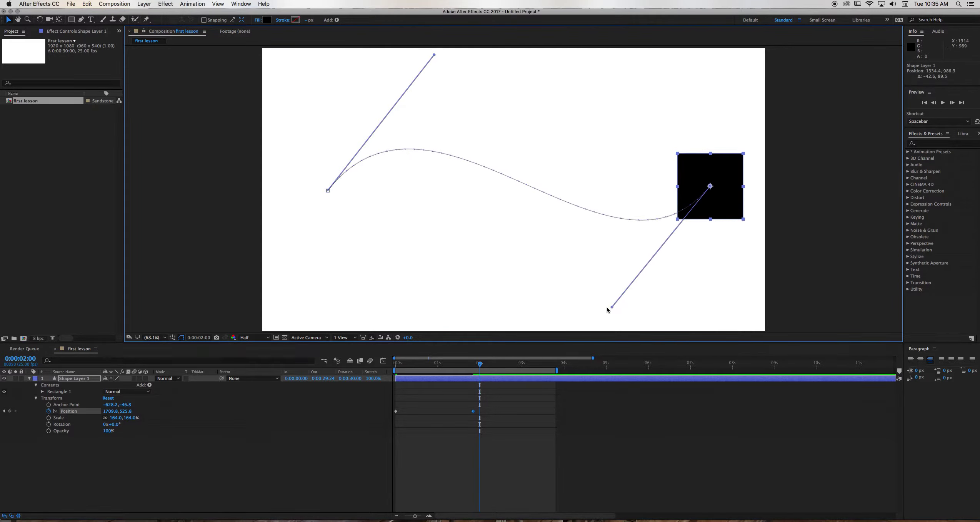
key(space)
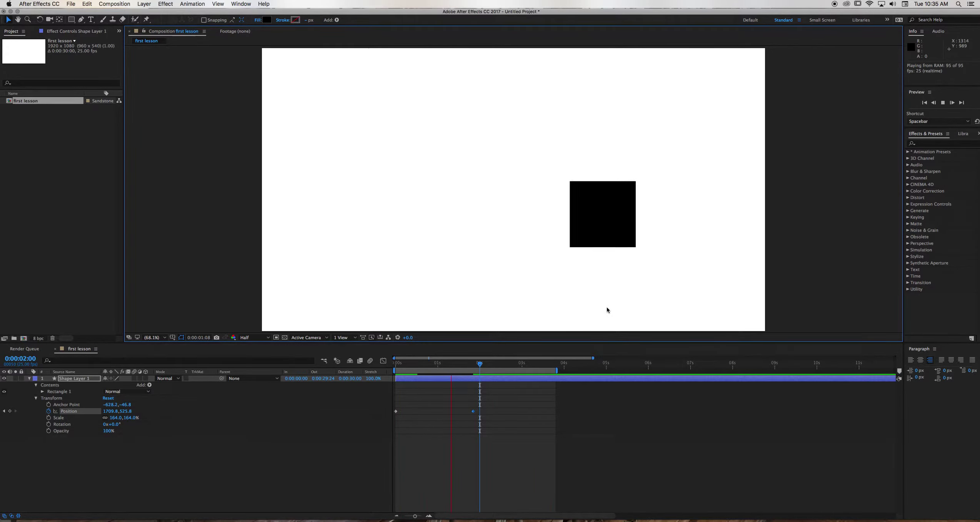
key(space)
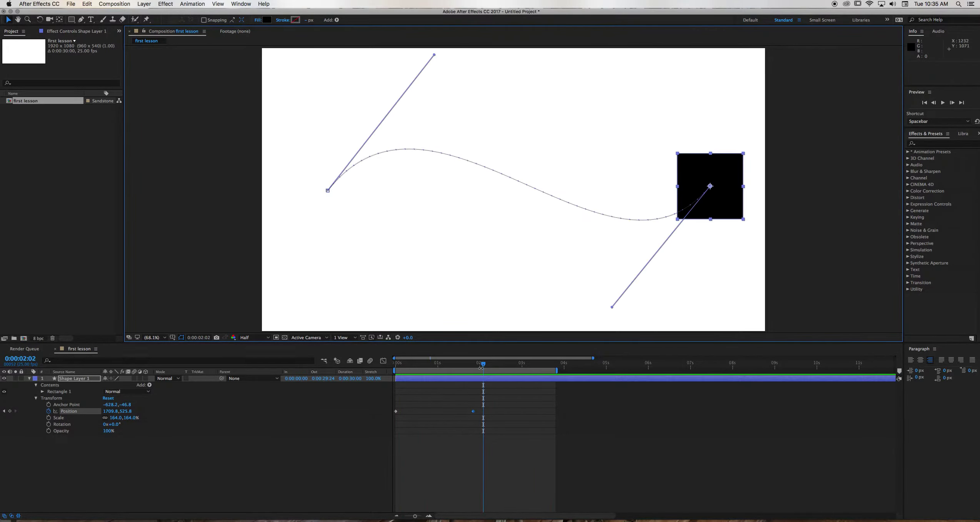
- Rotate the square to -44° at 0:00:00:00 and enable keyframing for its rotation
drag(481, 367, 379, 372)
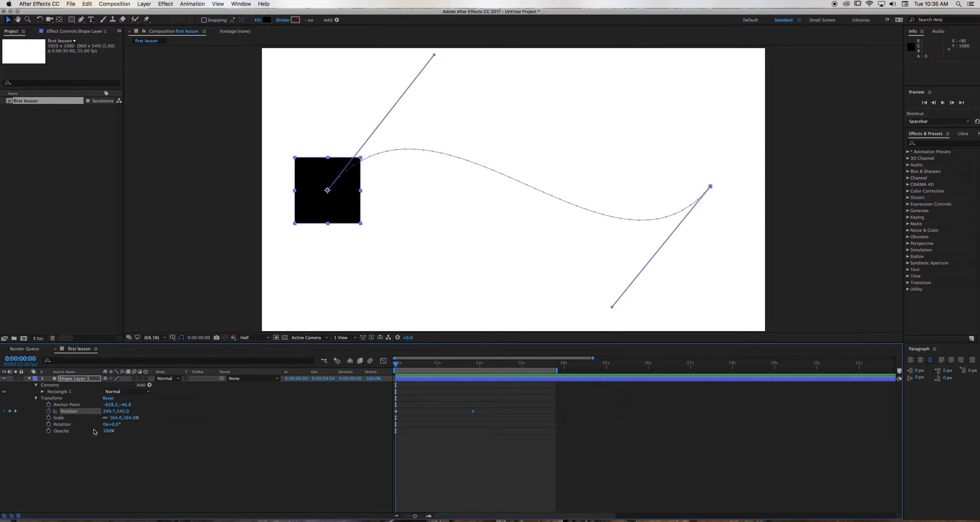
drag(106, 424, 102, 427)
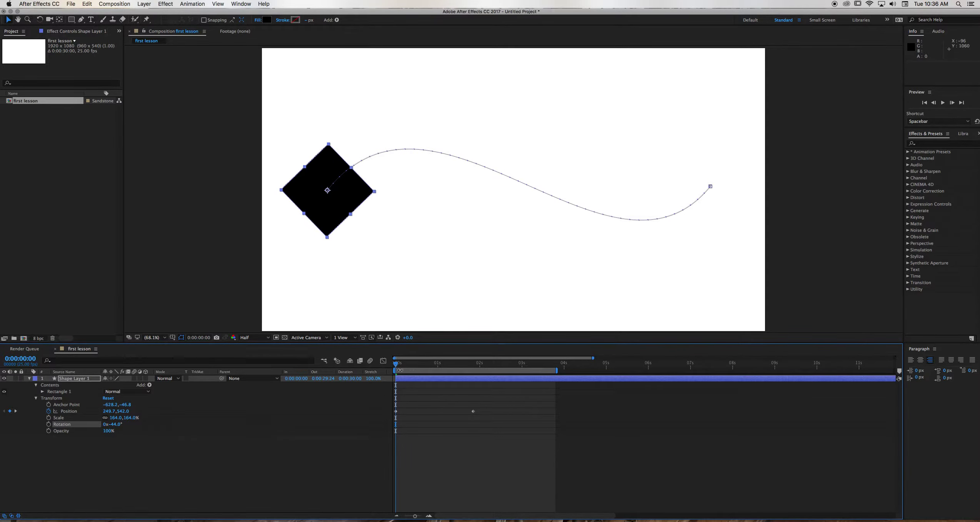
drag(398, 362, 344, 374)
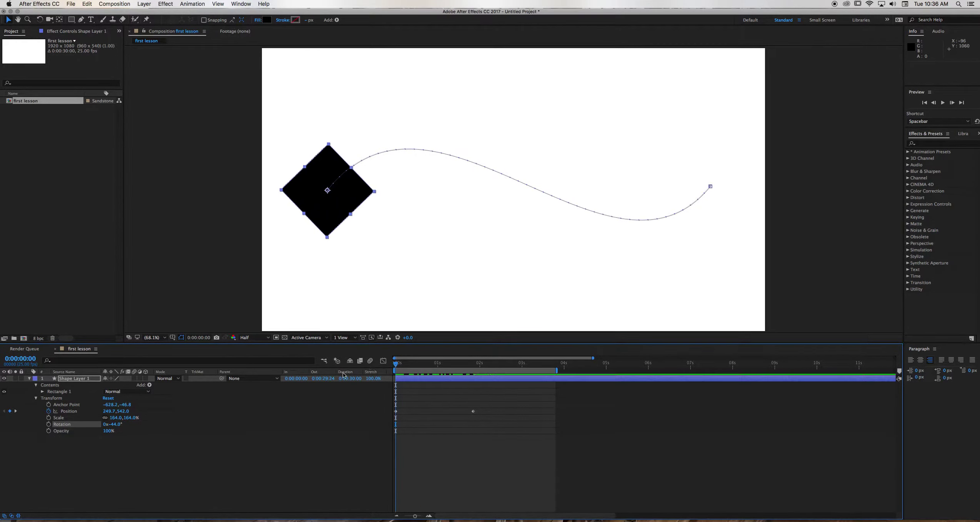
click(49, 425)
- Add rotation keyframes of -3° at 0:00:00:10 and 24° at 0:00:01:00
drag(397, 364, 415, 363)
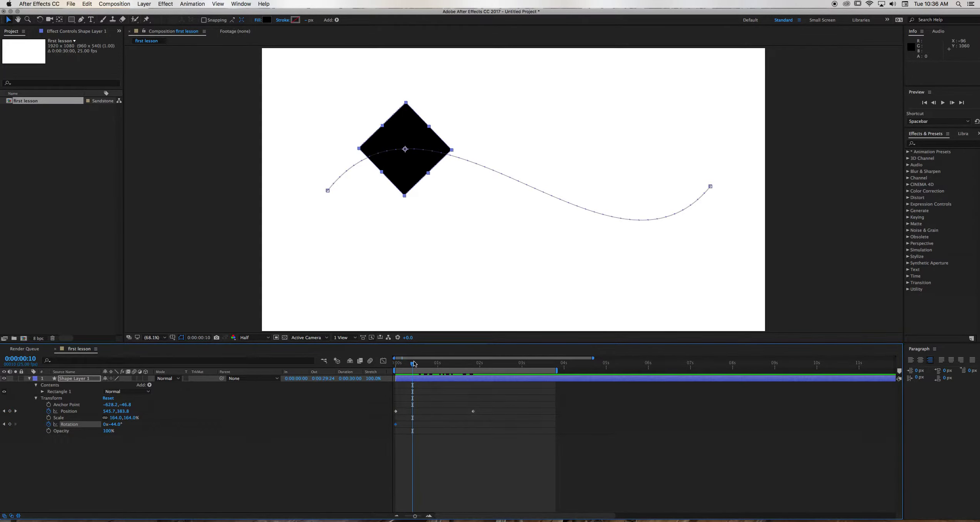
drag(117, 424, 134, 426)
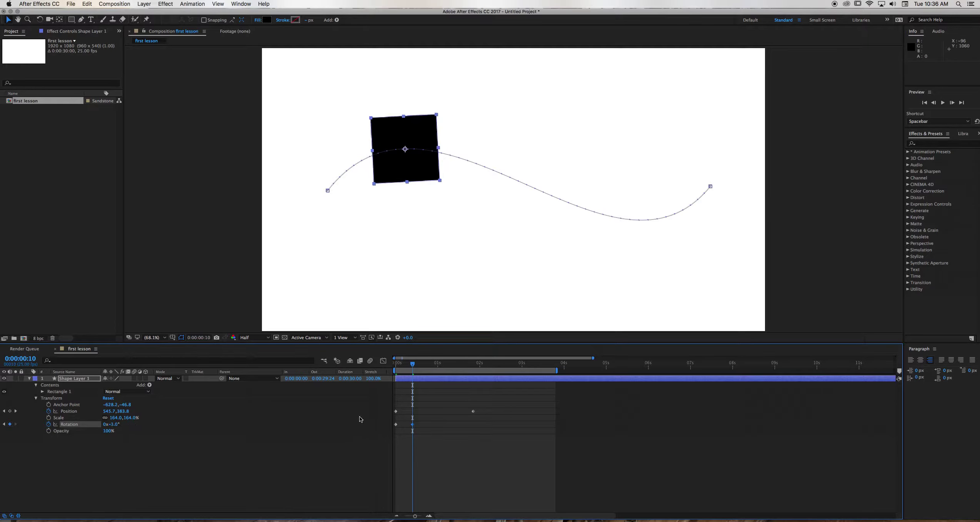
drag(414, 363, 439, 370)
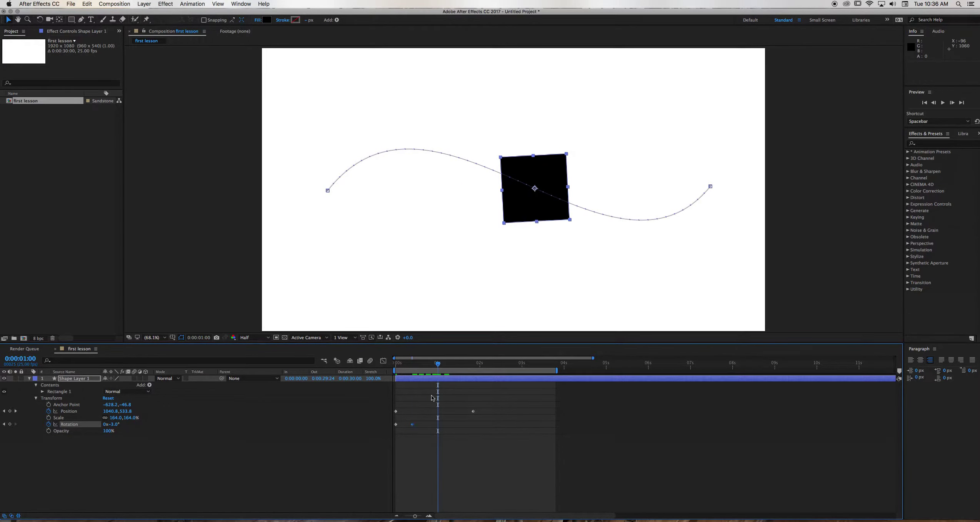
drag(112, 424, 125, 424)
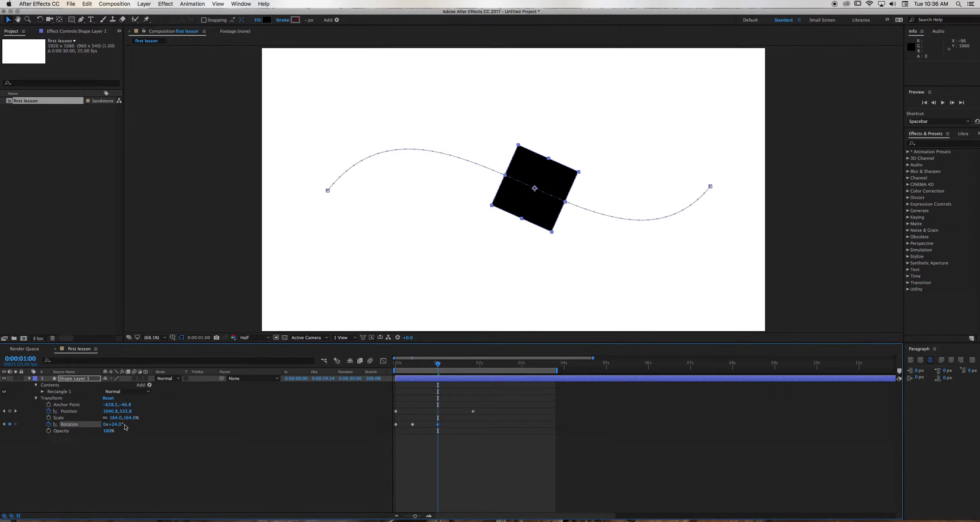
- Add rotation keyframes of 4° at 0:00:01:12 and -42° at 0:00:01:21
drag(439, 367, 459, 368)
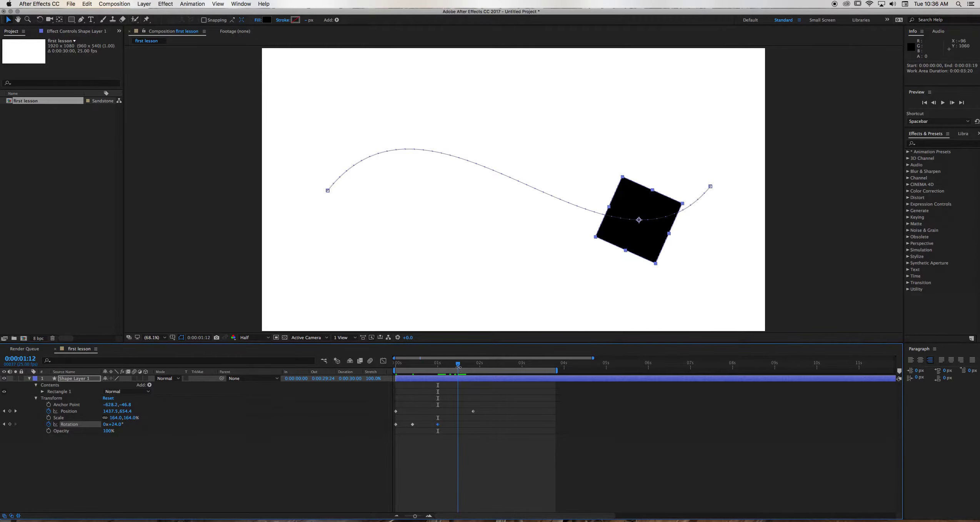
drag(118, 424, 112, 426)
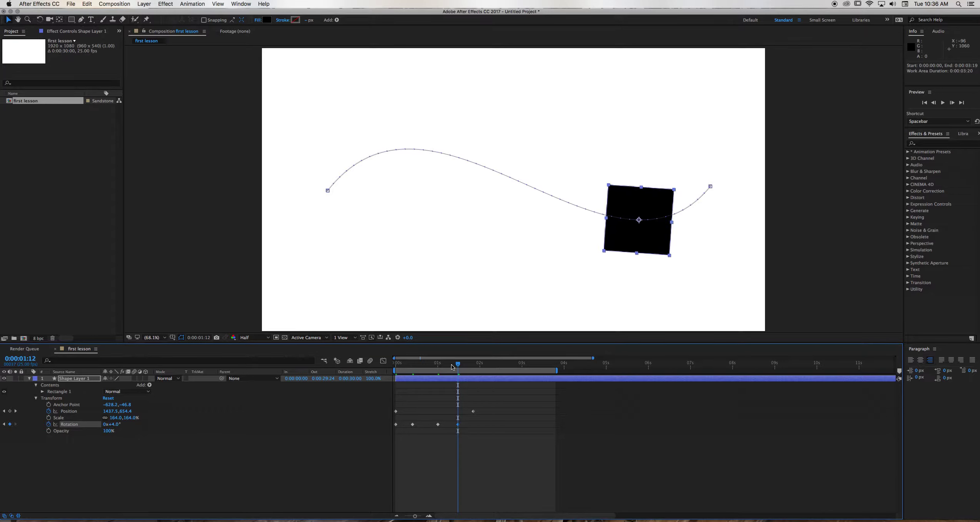
drag(457, 365, 473, 367)
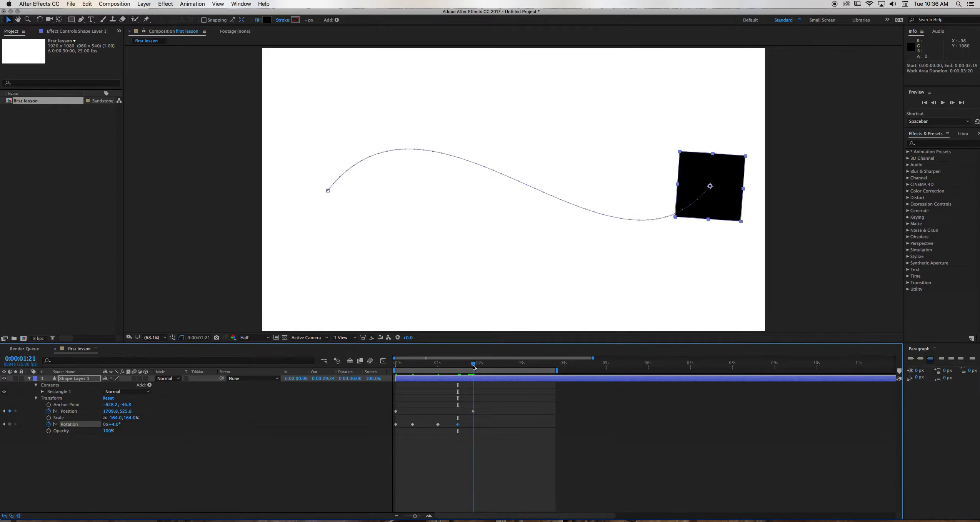
drag(115, 424, 103, 430)
- Preview the combined position and rotation animation from the start and return to 0:00:00:00
drag(406, 365, 370, 376)
key(space)
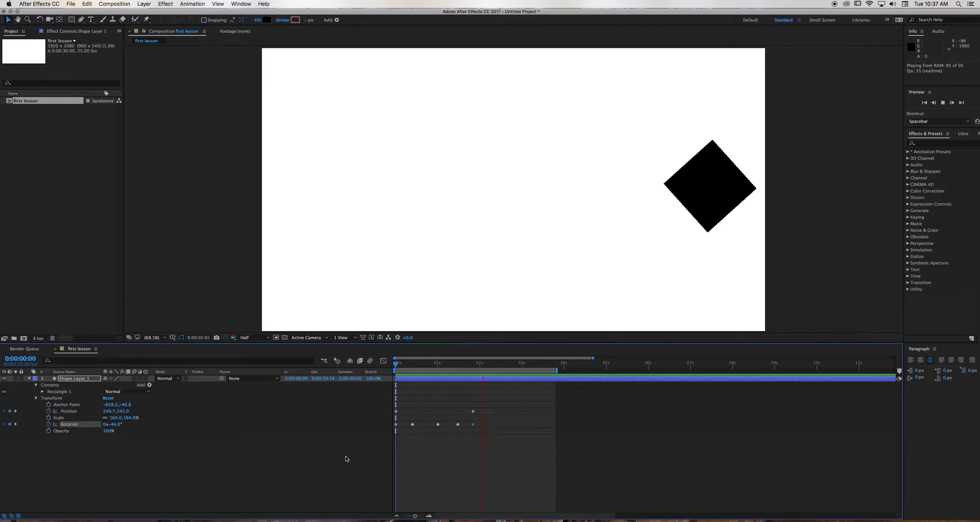
click(501, 363)
drag(500, 362, 377, 378)
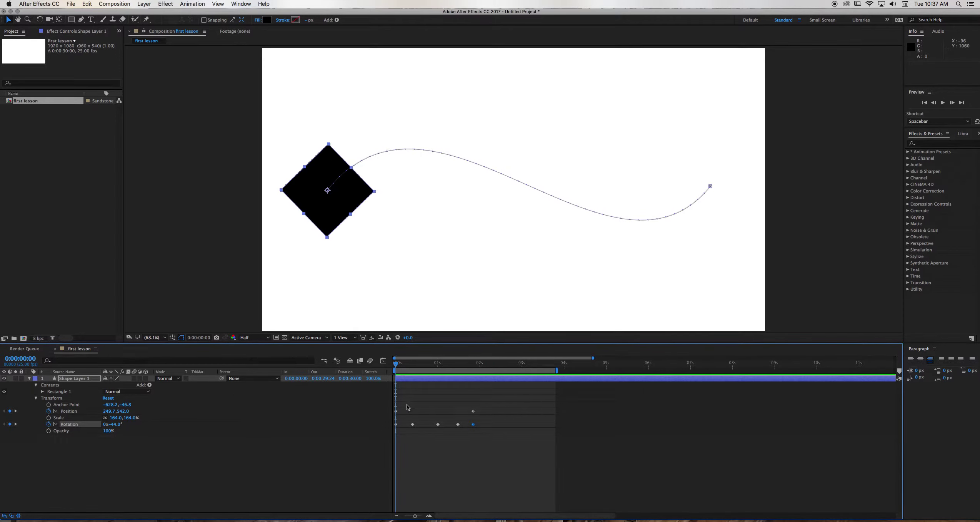
- Select all of the square's position and rotation keyframes, delete them, and undo the deletion
drag(495, 405, 464, 437)
mouse_move(473, 426)
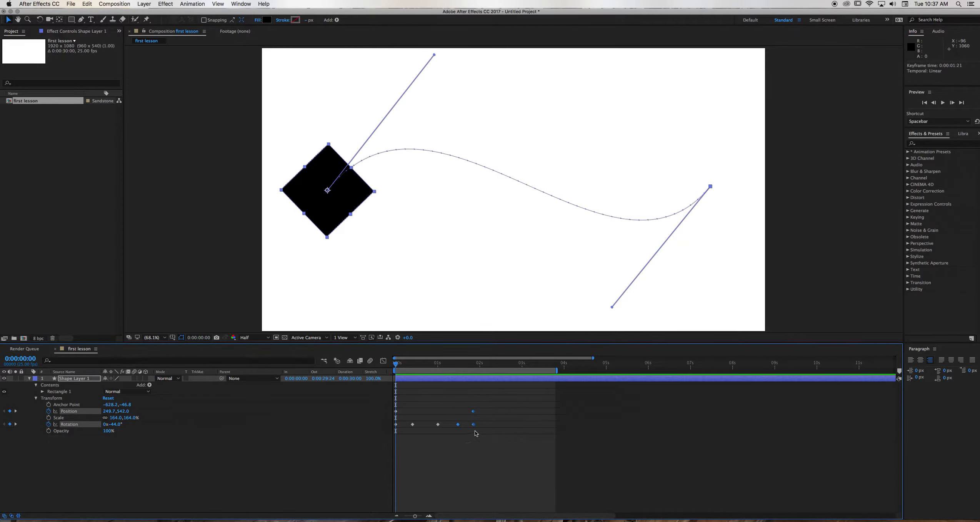
drag(507, 404, 339, 488)
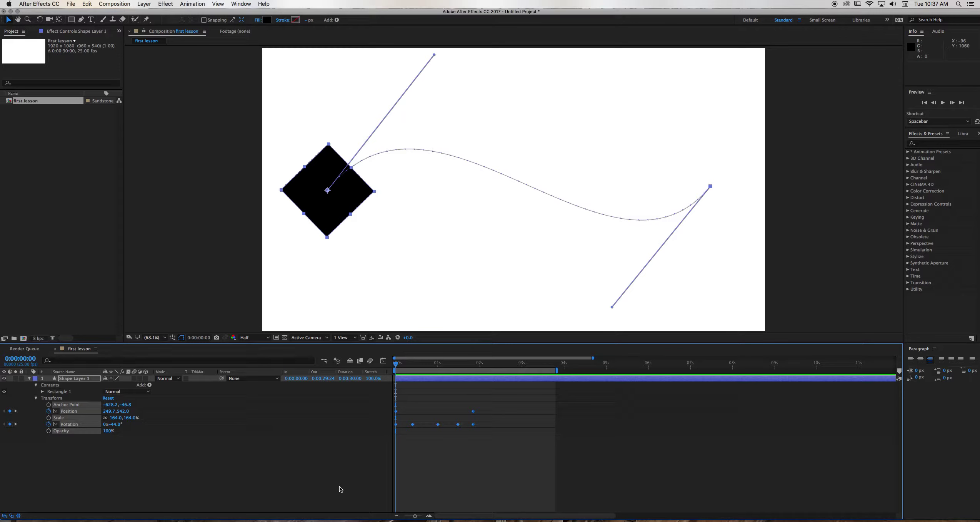
key(Delete)
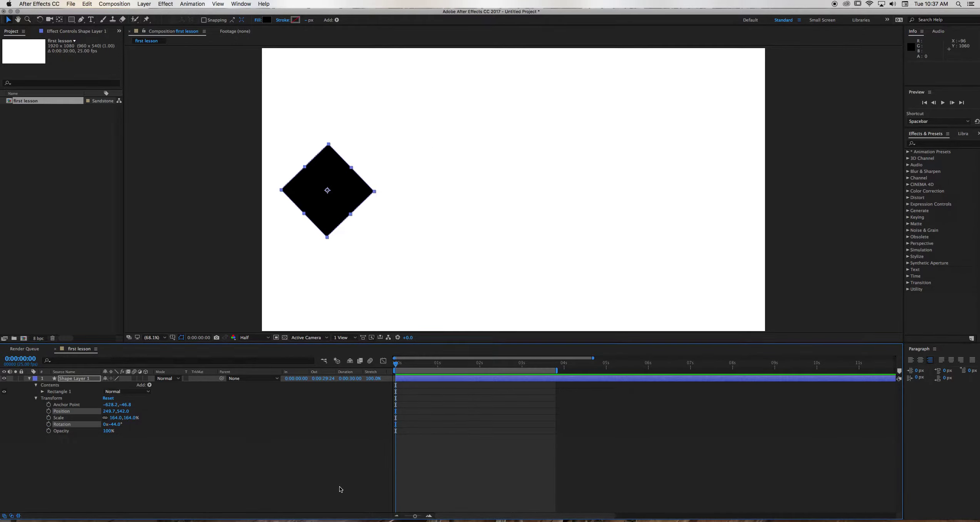
key(super+z)
- Copy all position and rotation keyframes and paste them at 0:00:02:05
drag(493, 399, 370, 464)
key(super+c)
drag(424, 366, 488, 368)
key(super+v)
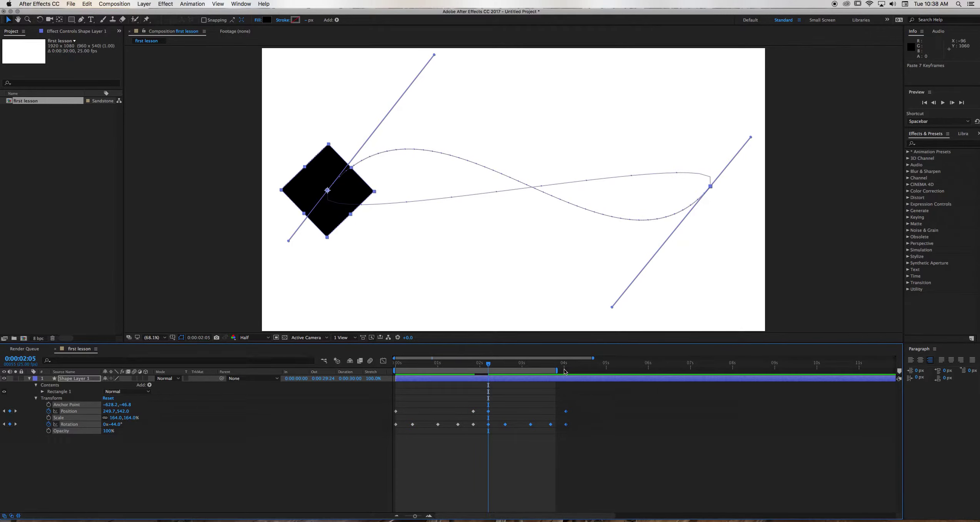
- Extend the work area to end at 0:00:04:08 and preview the repeated motion
drag(559, 373, 576, 373)
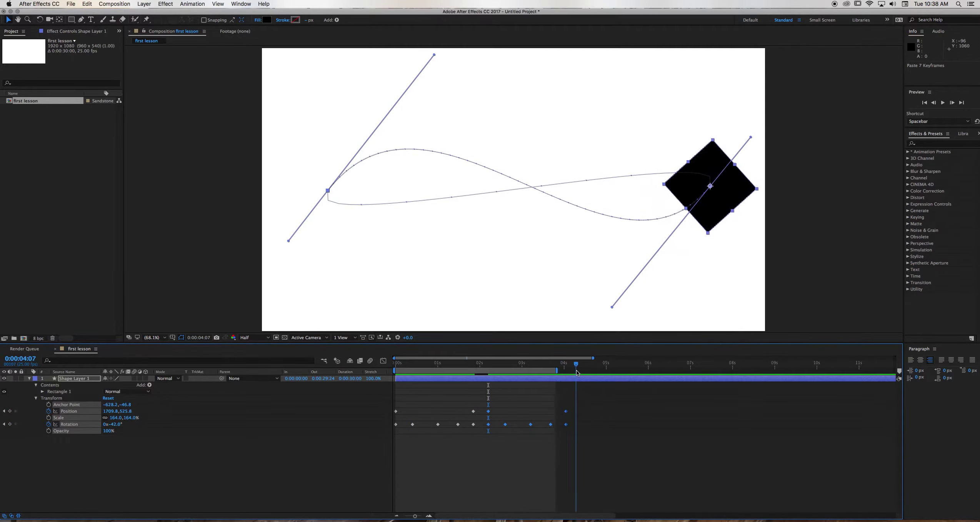
key(space)
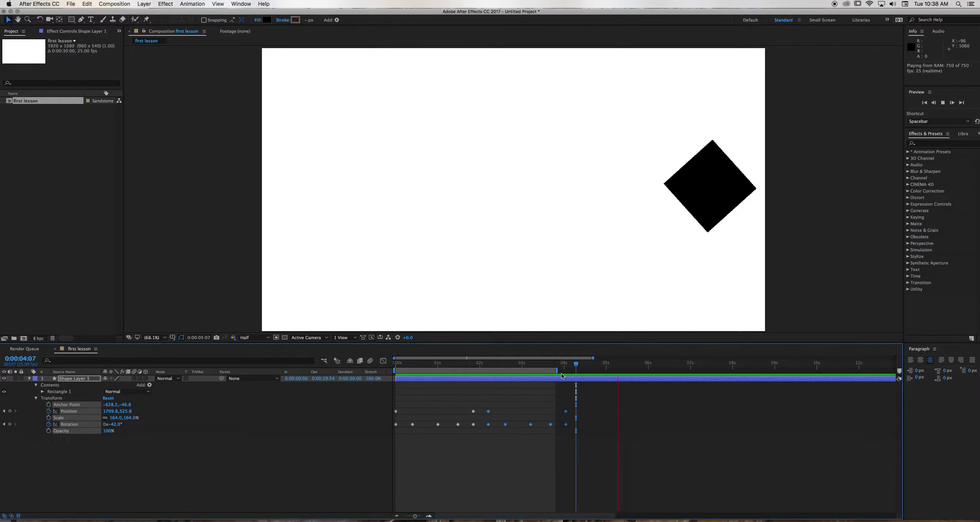
key(space)
drag(559, 370, 580, 370)
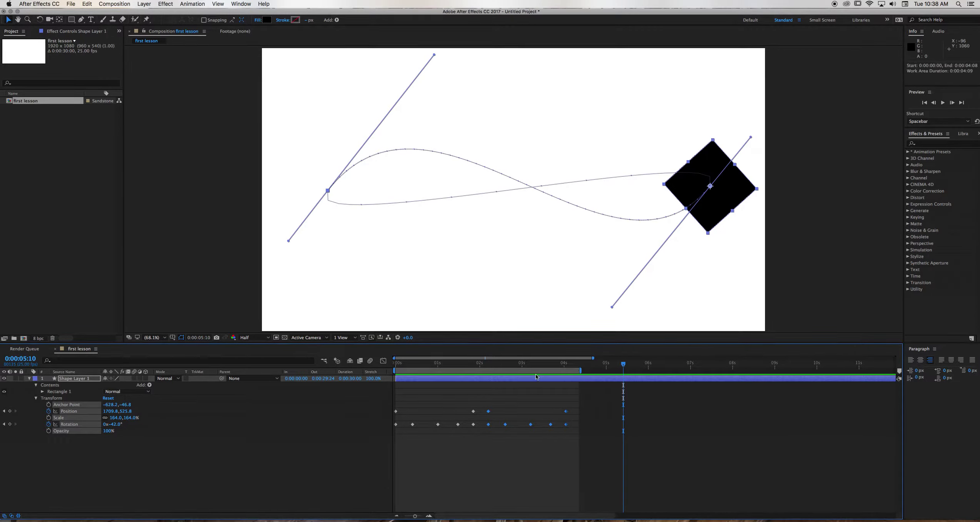
click(480, 364)
key(space)
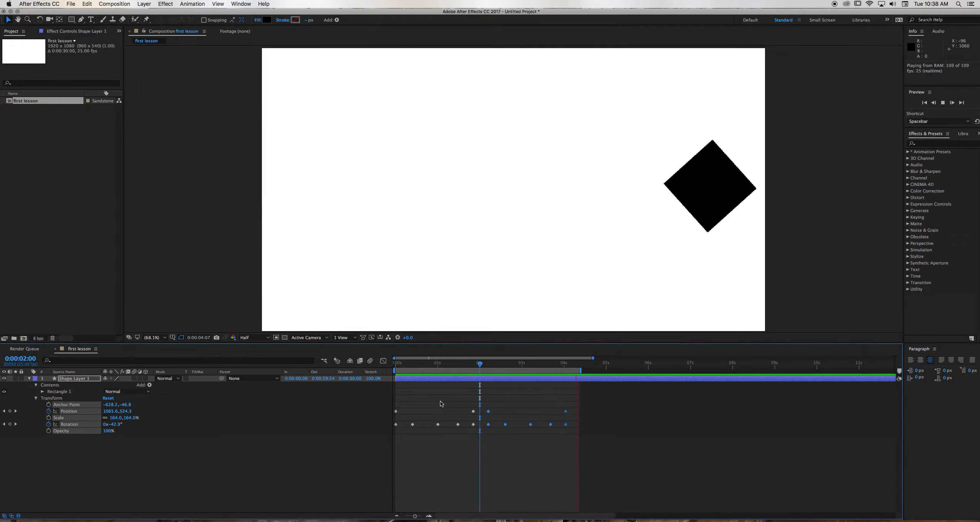
click(466, 377)
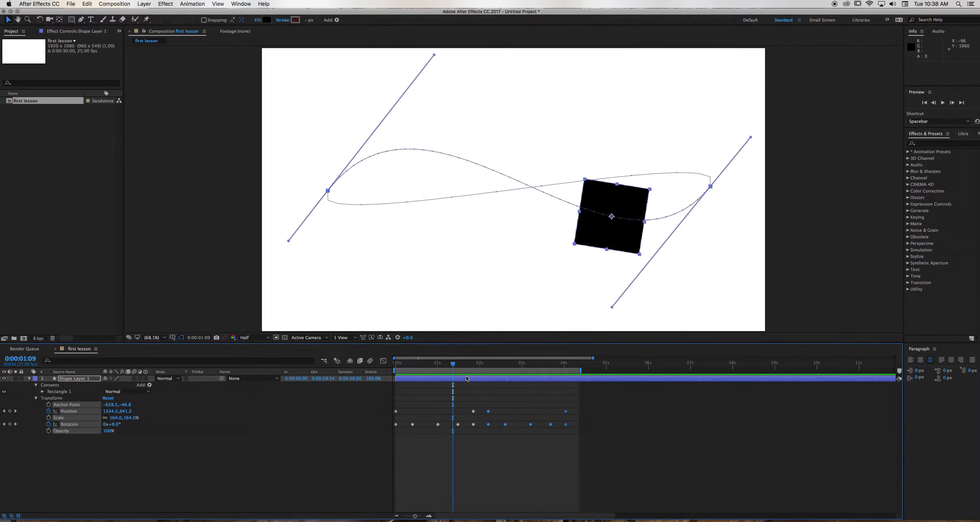
- Step between the keyframes at 0:00:01:21 and 0:00:02:05 and scrub the square's return movement between them
drag(453, 365, 483, 367)
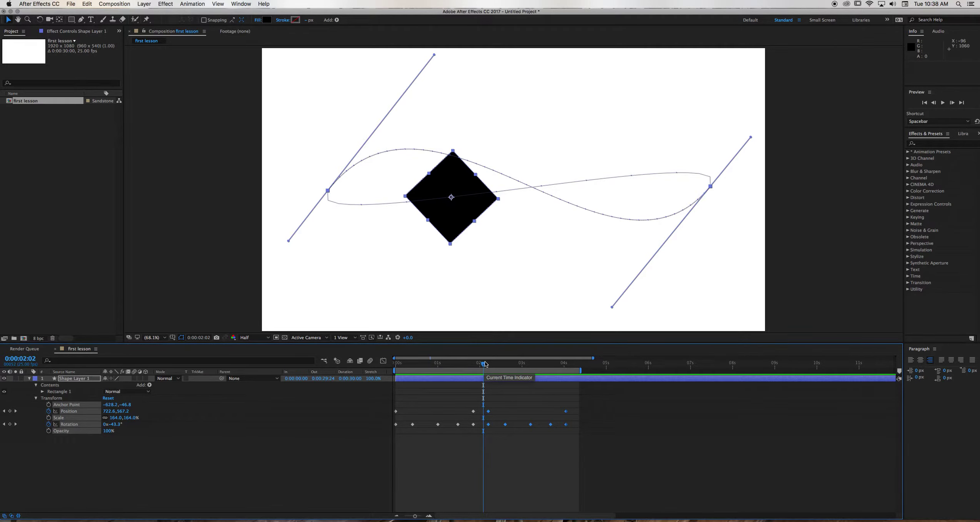
key(j)
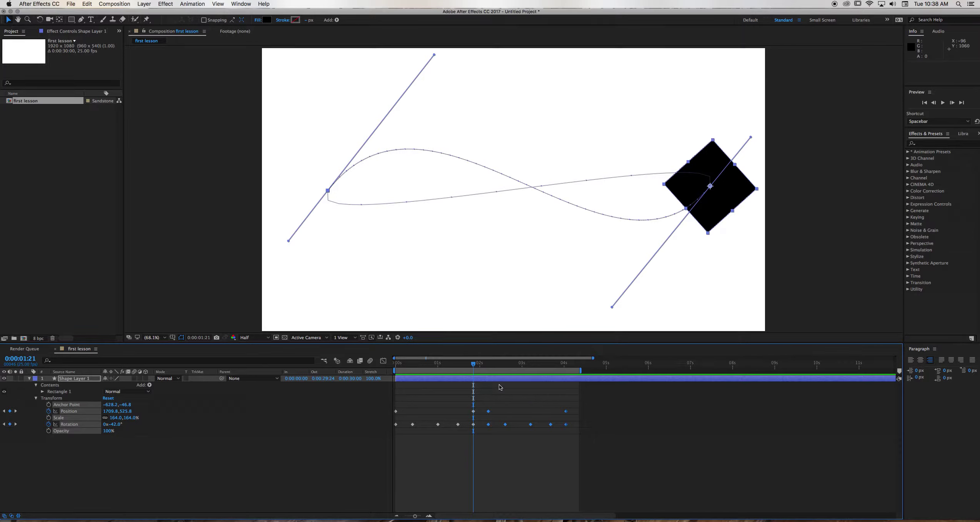
key(k)
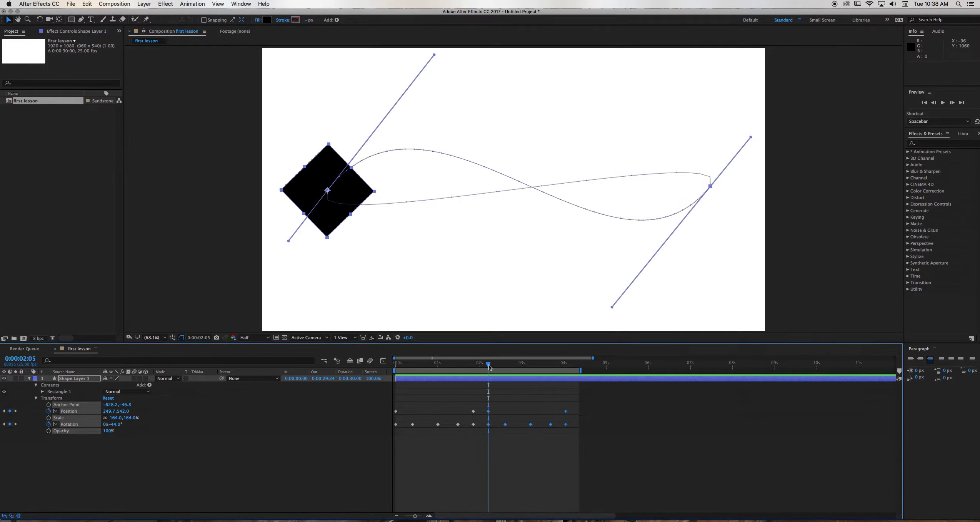
mouse_move(489, 364)
mouse_down()
mouse_move(472, 369)
mouse_move(485, 364)
mouse_up()
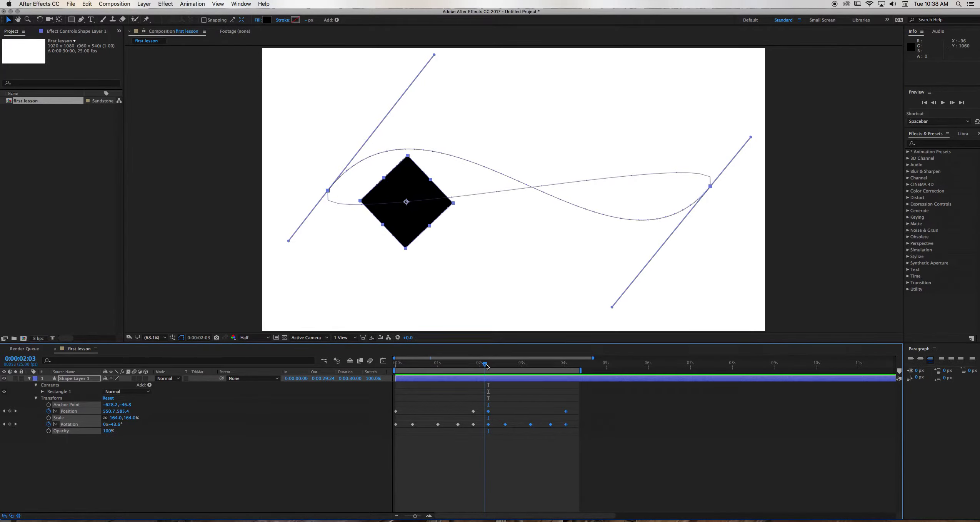
- Delete all position and rotation keyframes and set the square's rotation to 0°
drag(583, 406, 375, 459)
key(Delete)
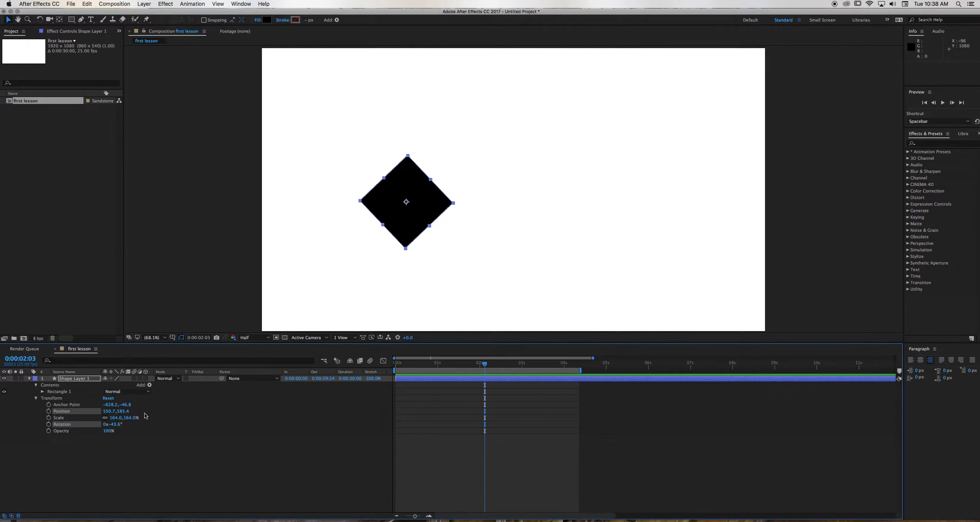
click(115, 425)
text(0)
key(Return)
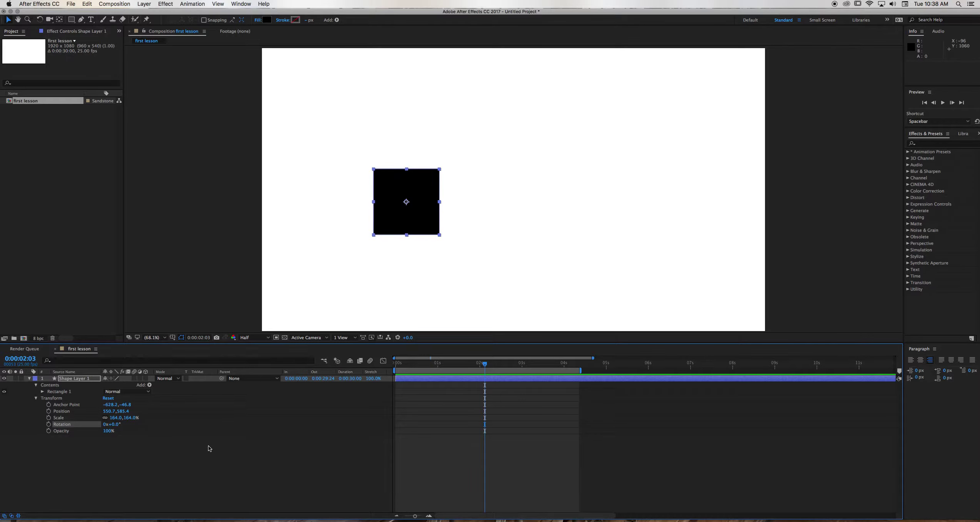
- Undo the rotation reset, the keyframe deletion and the keyframe paste, and move the current time to 0:00:02:01
key(super+z)
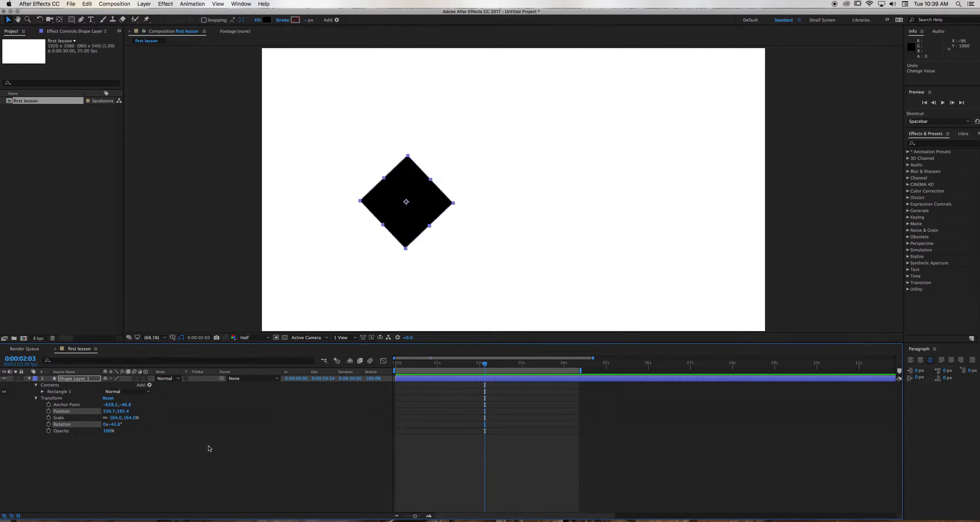
key(super+z)
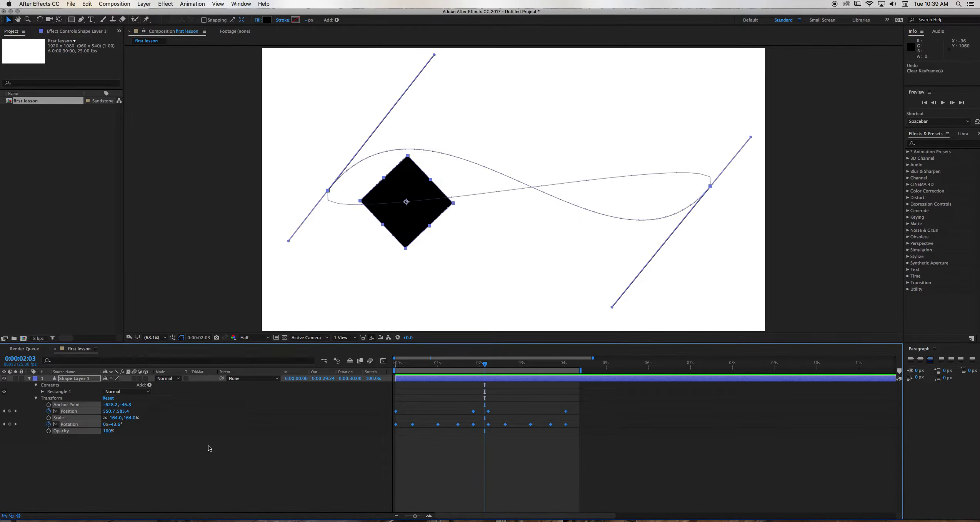
key(super+z)
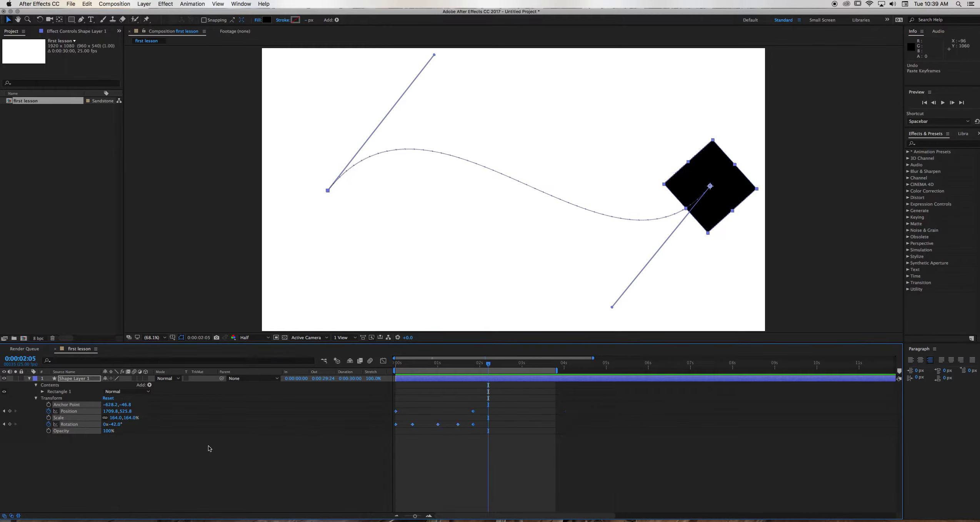
drag(404, 365, 481, 368)
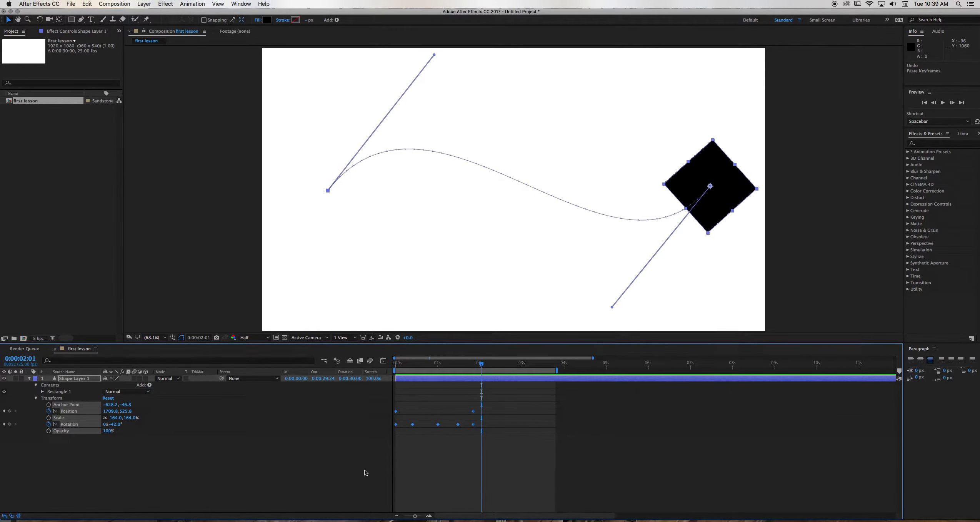
- Create a new composition named "box falling", keeping the offered HDTV 1080 25 settings
click(116, 4)
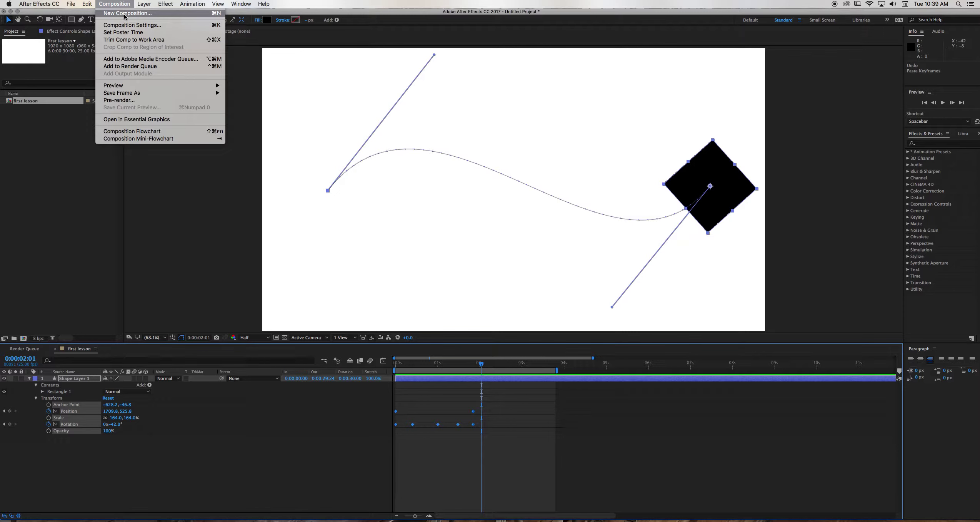
click(124, 14)
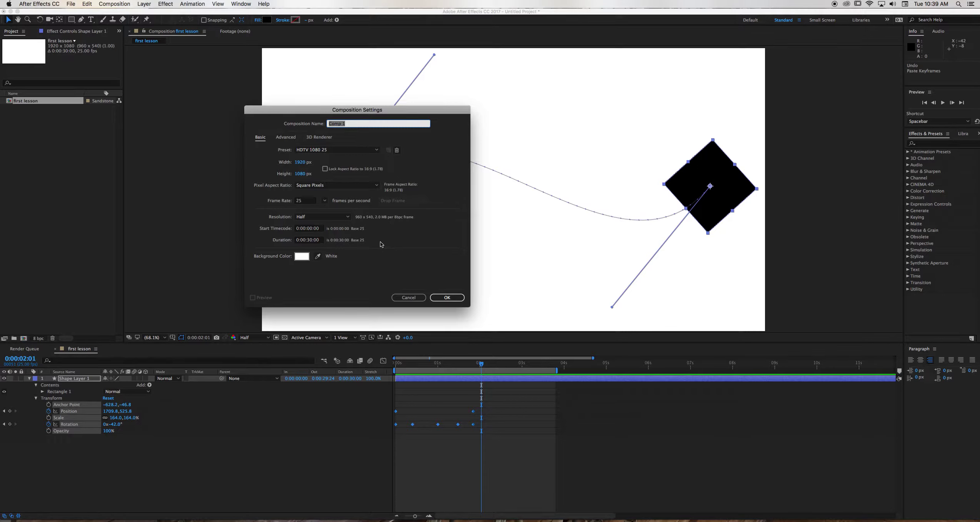
text(box falling)
key(Return)
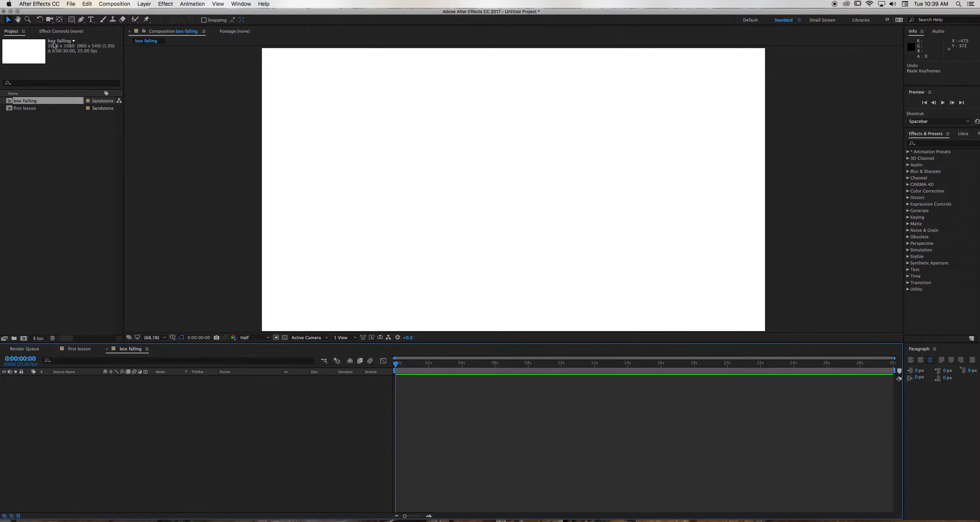
- Draw a black square in the upper-left part of the composition and activate the Pan Behind (Anchor Point) tool
click(72, 19)
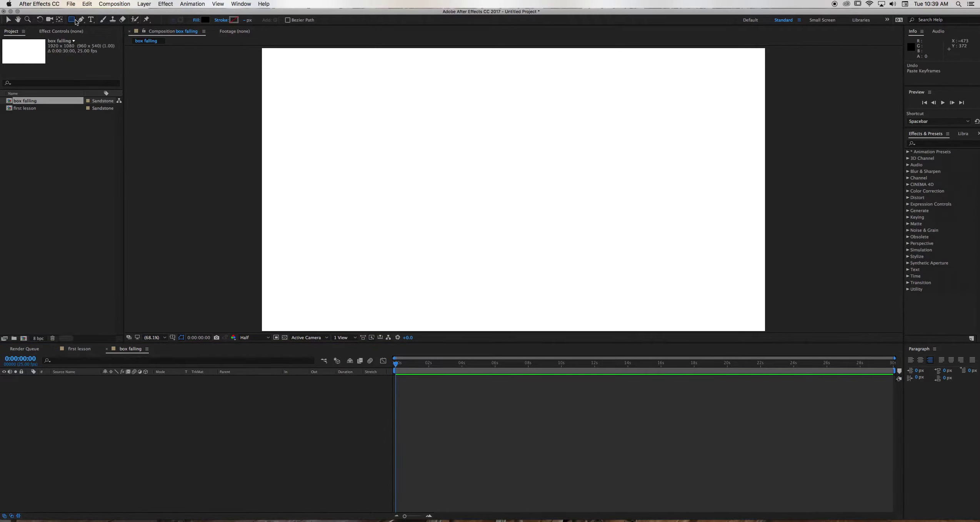
drag(282, 109, 352, 179)
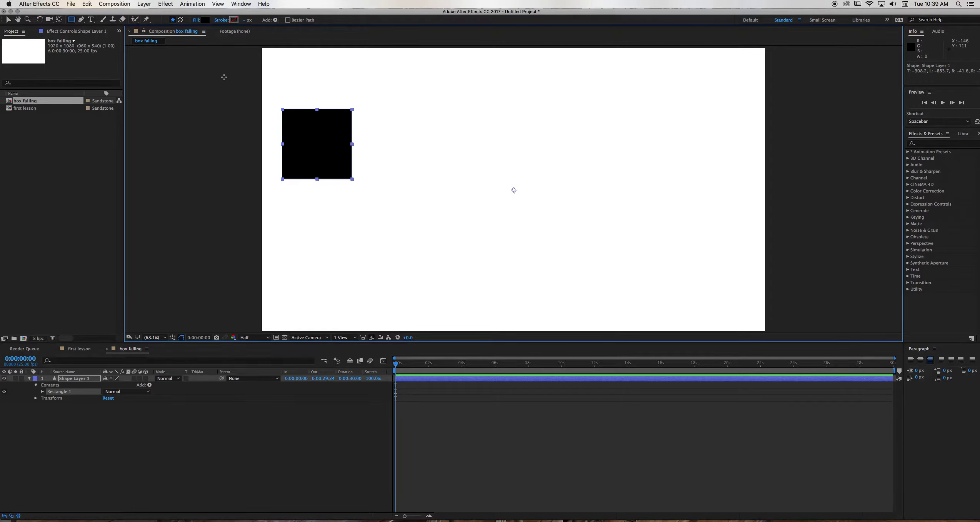
click(60, 20)
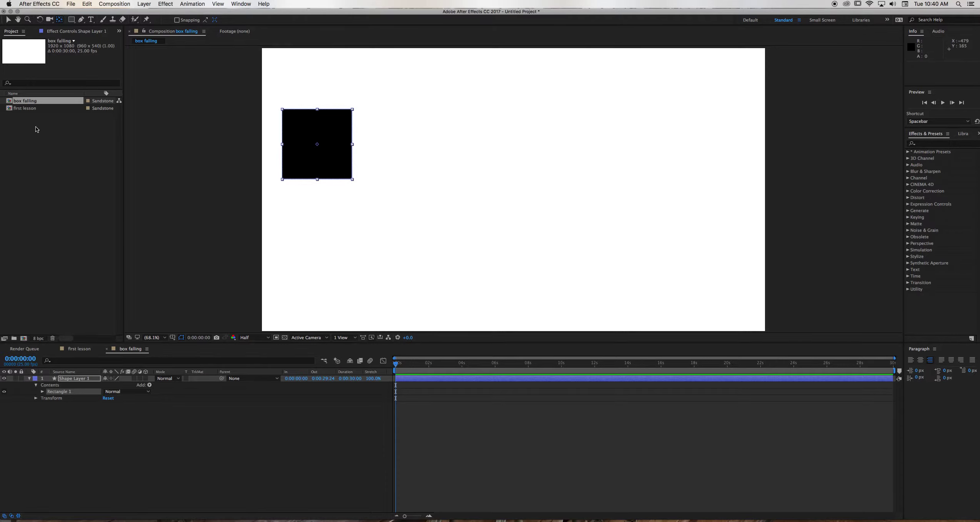
- Try rotating the square, undo back to the empty composition, and redo the rectangle
key(r)
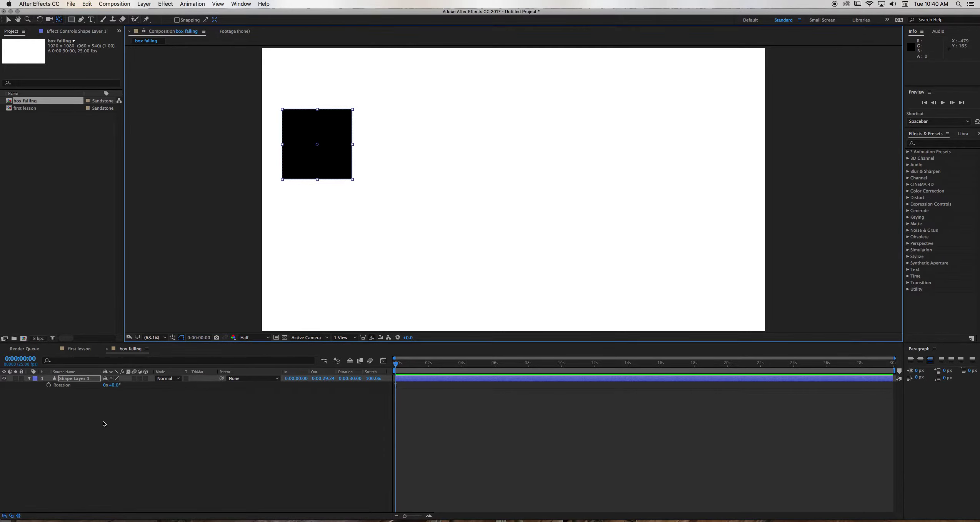
drag(114, 385, 125, 386)
key(super+z)
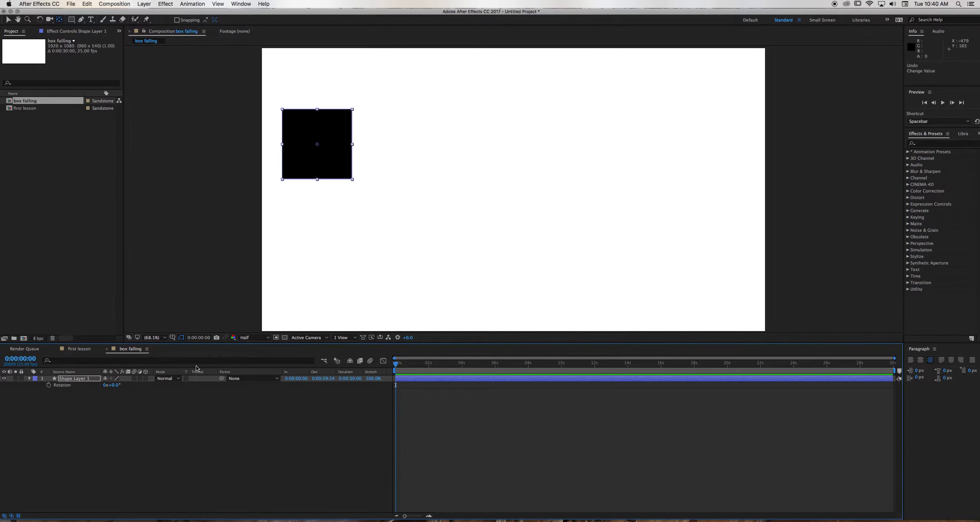
key(super+alt+Home)
key(super+z)
key(super+z)
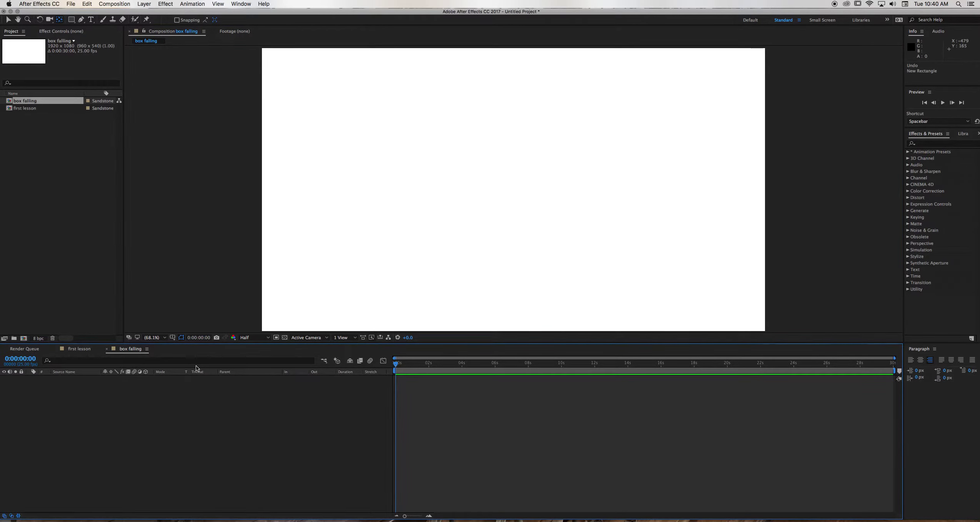
key(super+shift+z)
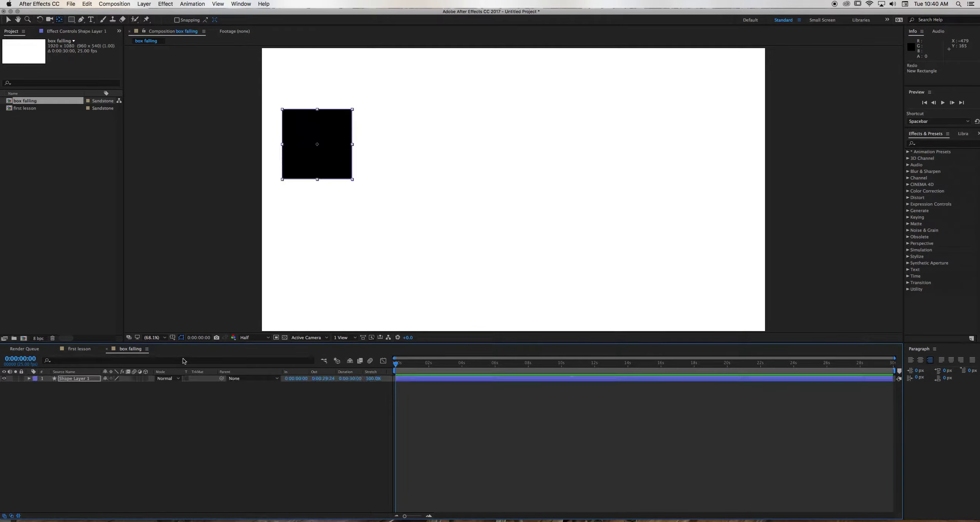
- Select the square's layer, center its anchor point on the shape and scale it to 69%
click(77, 408)
click(84, 380)
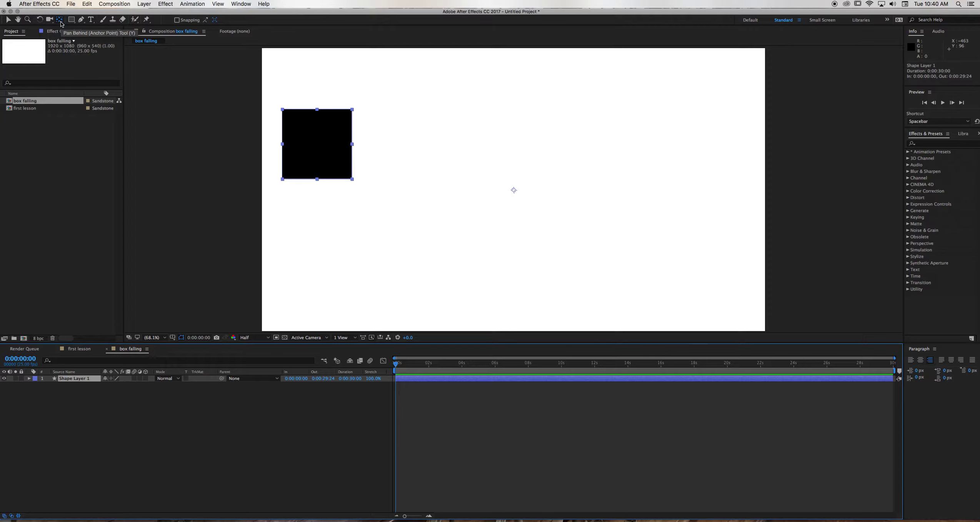
key(super+alt+Home)
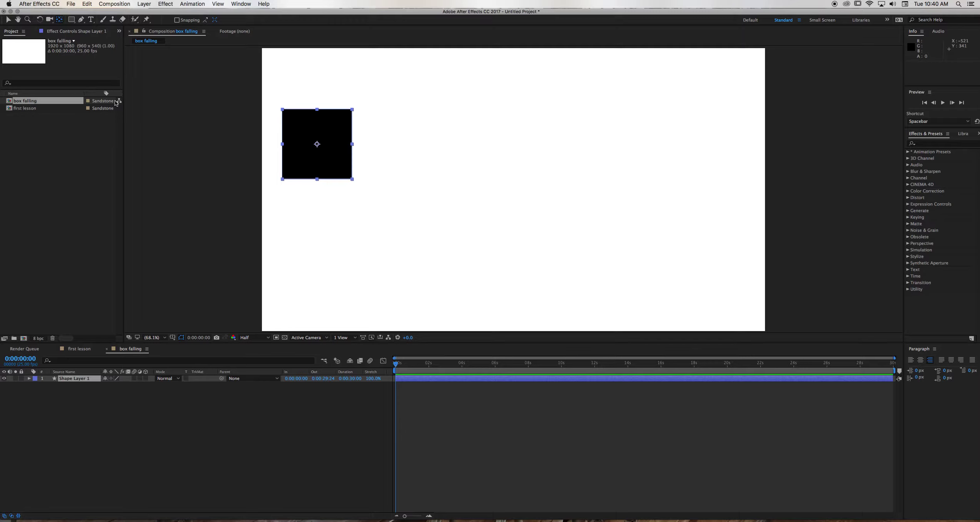
key(s)
drag(132, 386, 119, 389)
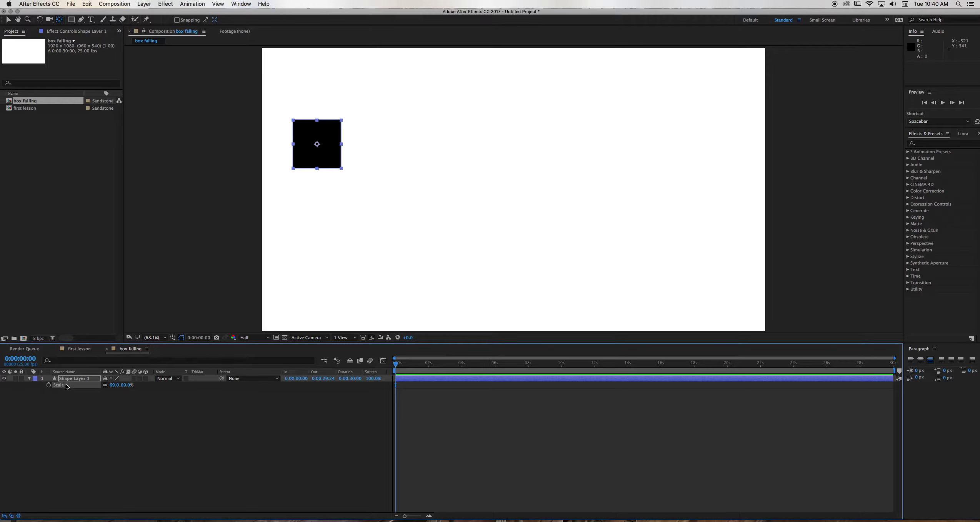
- Show the square's opacity, rotation, anchor point, position and scale properties in turn
key(t)
key(r)
key(a)
key(p)
key(s)
- Create a wide text box near the composition's upper edge, with 161 px text colored black (000000)
click(91, 20)
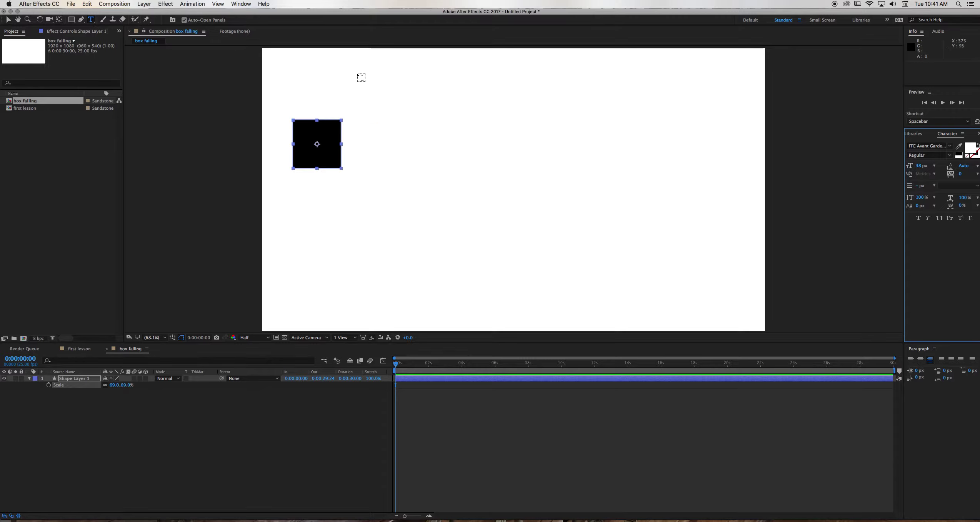
drag(365, 60, 664, 109)
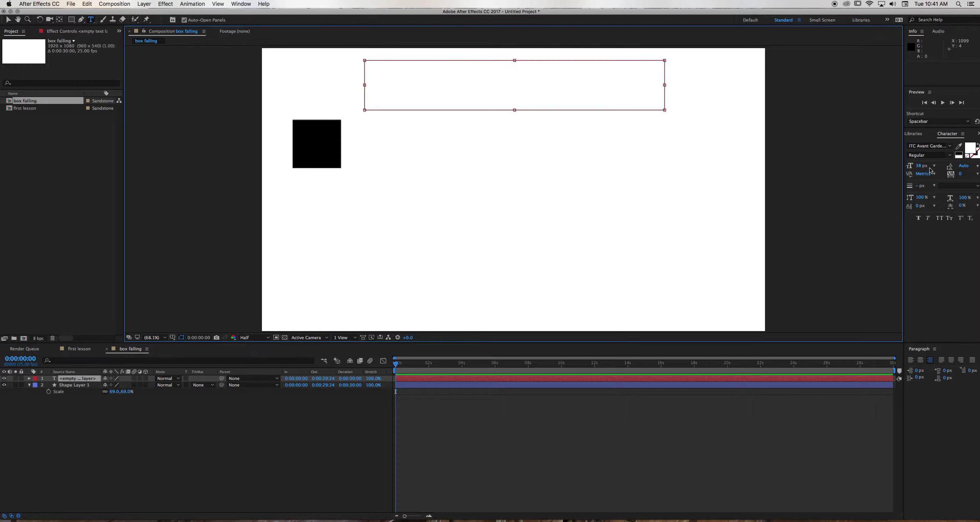
drag(922, 166, 969, 166)
click(970, 149)
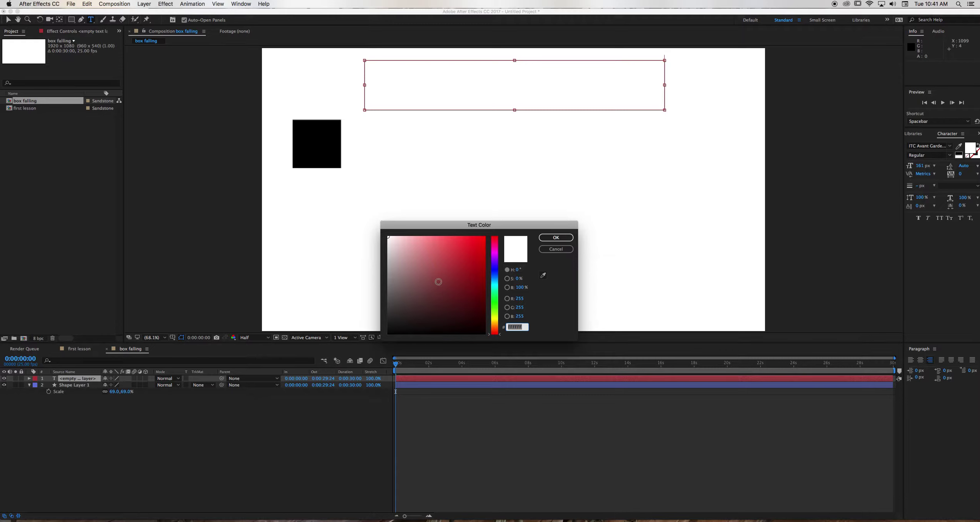
drag(439, 282, 381, 352)
click(556, 237)
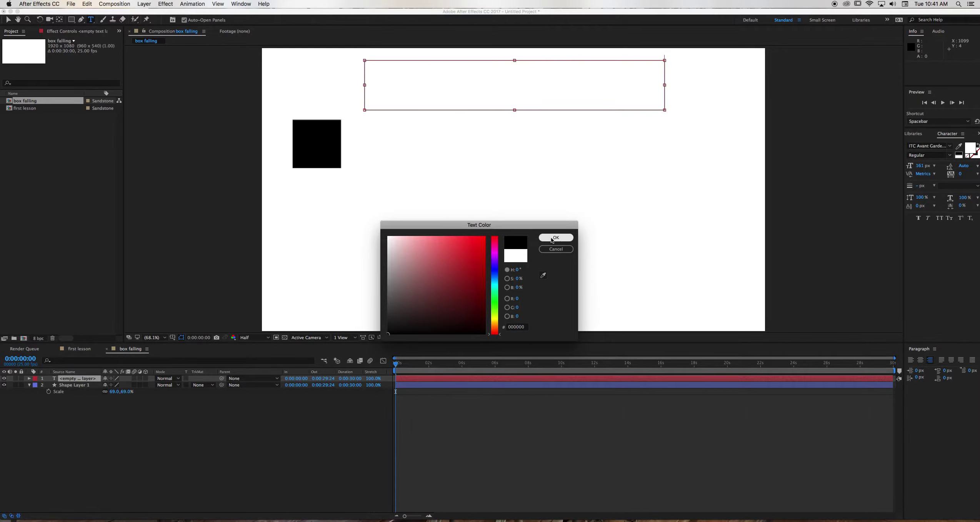
- Enter "PARTS" in the text box, finish text editing and select the text with the Selection tool
click(383, 80)
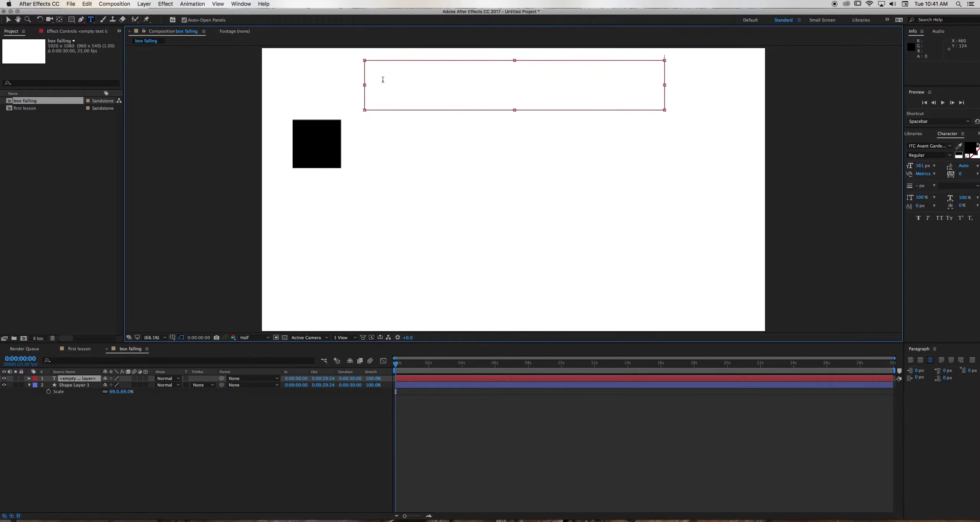
text(PARTS)
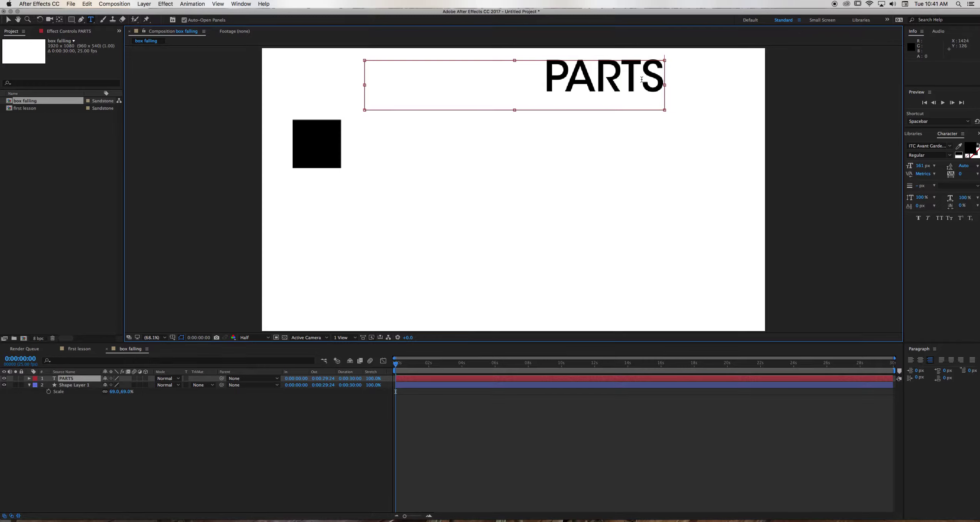
click(8, 20)
click(206, 137)
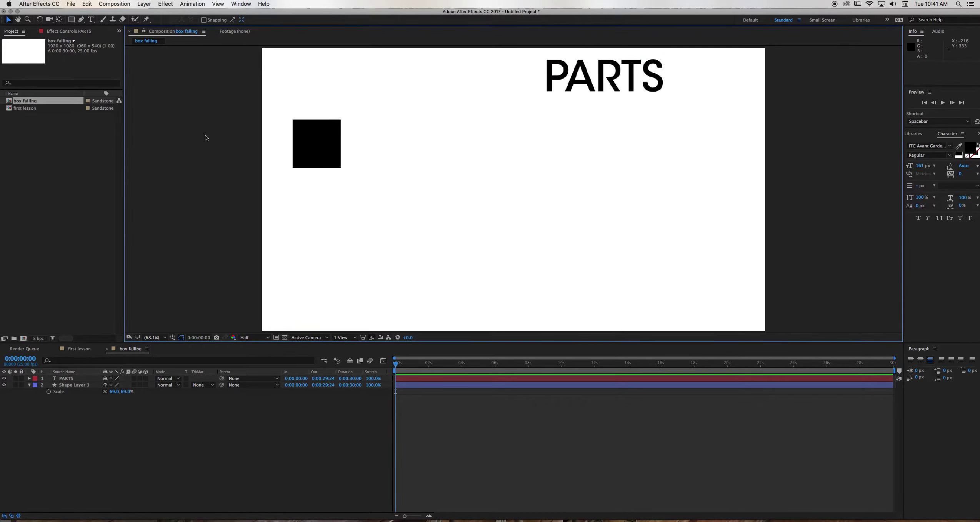
click(578, 82)
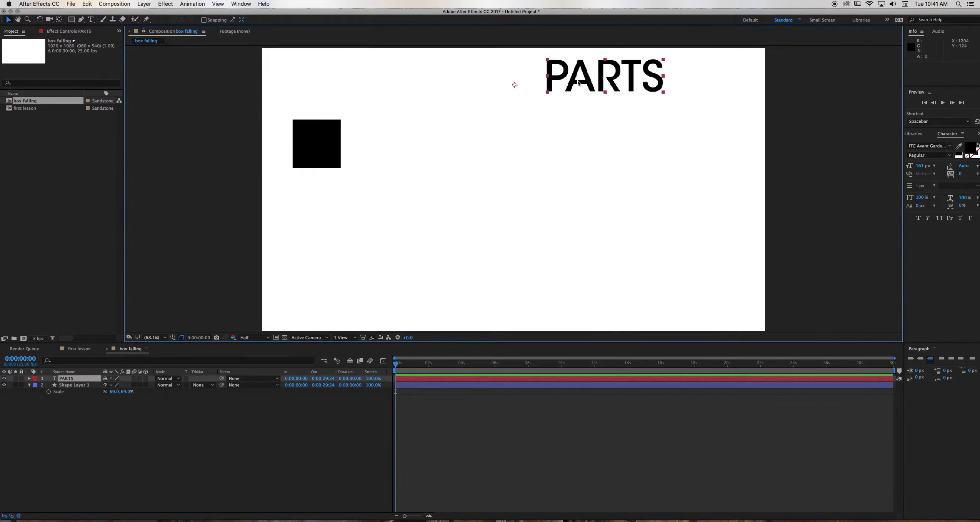
- Select the square's layer and review its position, anchor point, rotation, opacity and scale properties one after another
click(74, 385)
key(p)
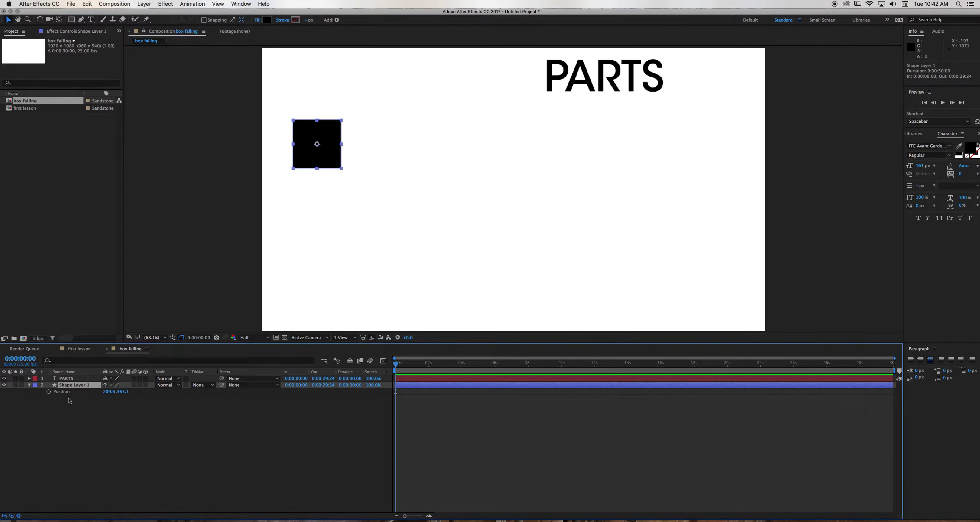
key(a)
key(r)
key(t)
key(s)
- Move the square up and slightly left to about 187.6, 280, and toggle the PARTS layer's visibility off and on twice
drag(334, 165, 325, 139)
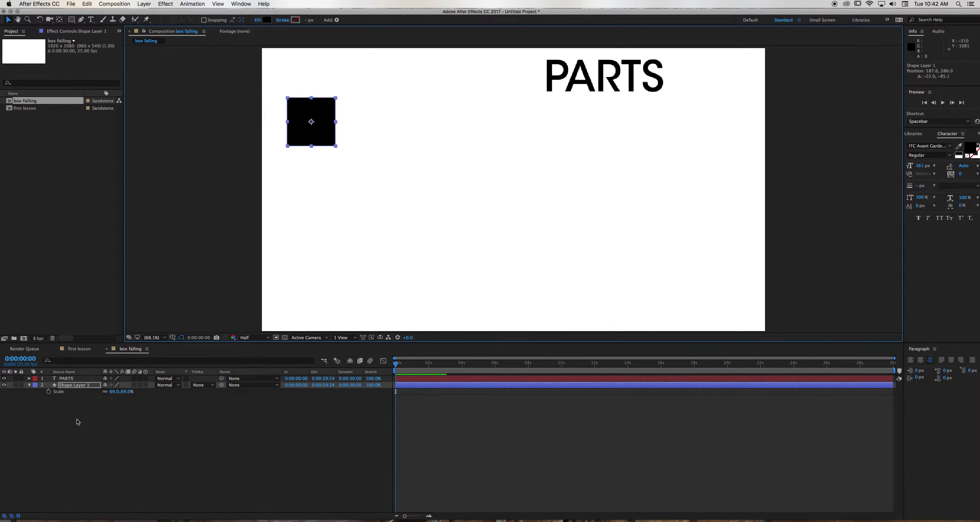
click(4, 379)
click(5, 379)
click(4, 379)
click(5, 379)
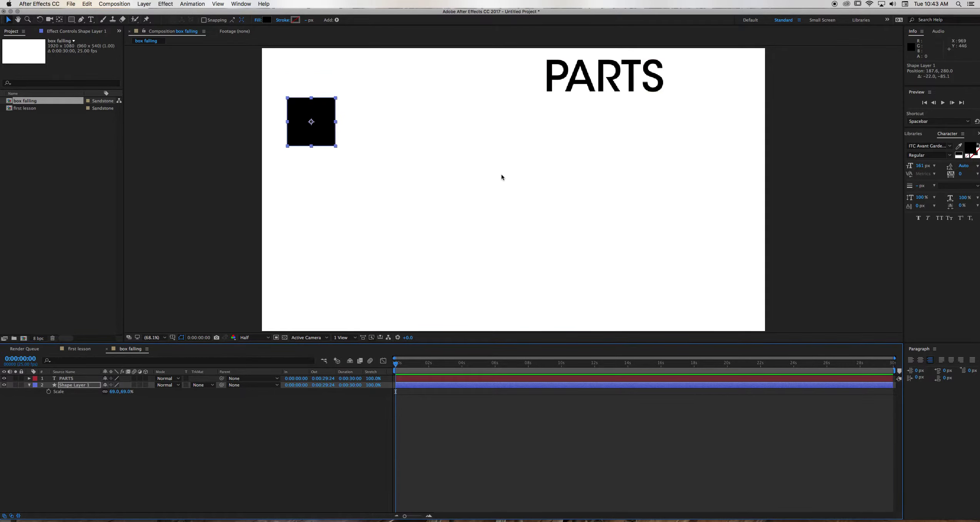
- Switch the preview resolution to Full and back to Half
click(251, 340)
click(257, 361)
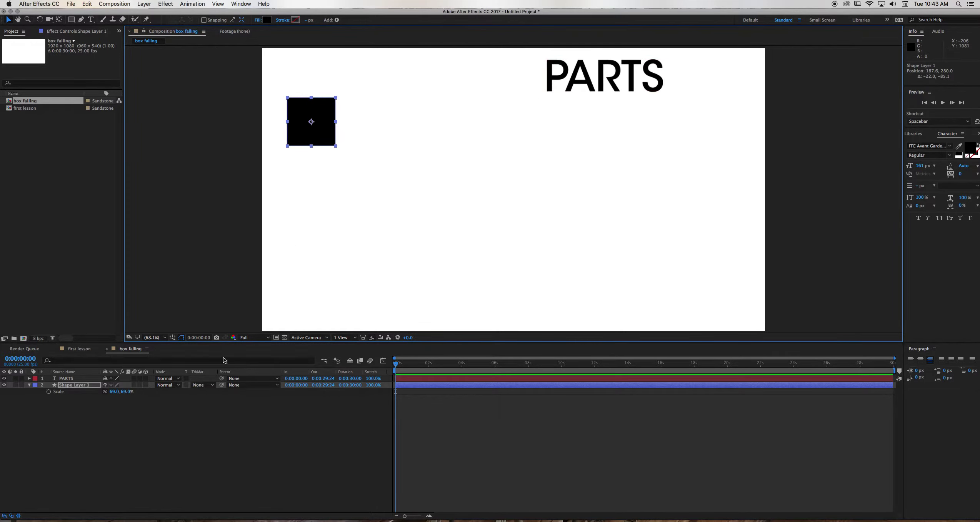
click(254, 337)
click(255, 363)
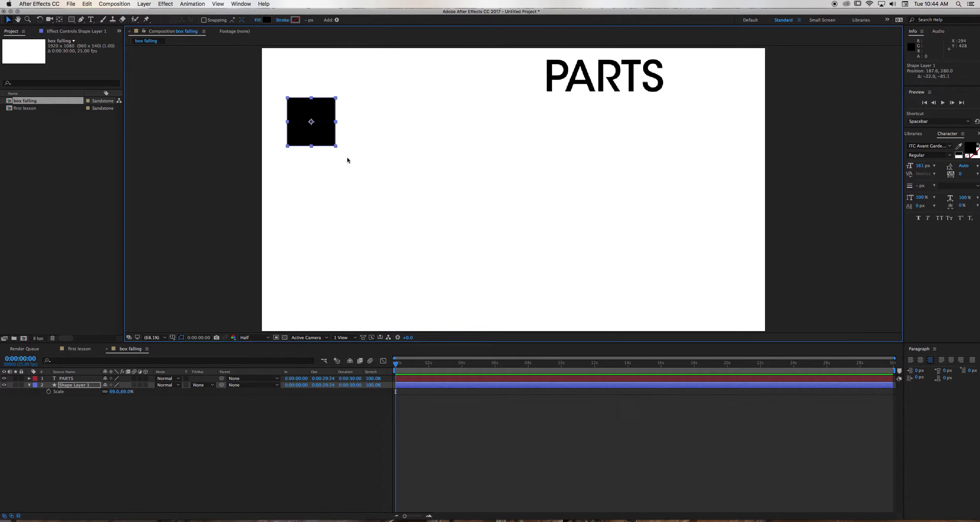
- Select the square and solo its layer to hide the PARTS text
click(236, 181)
click(316, 137)
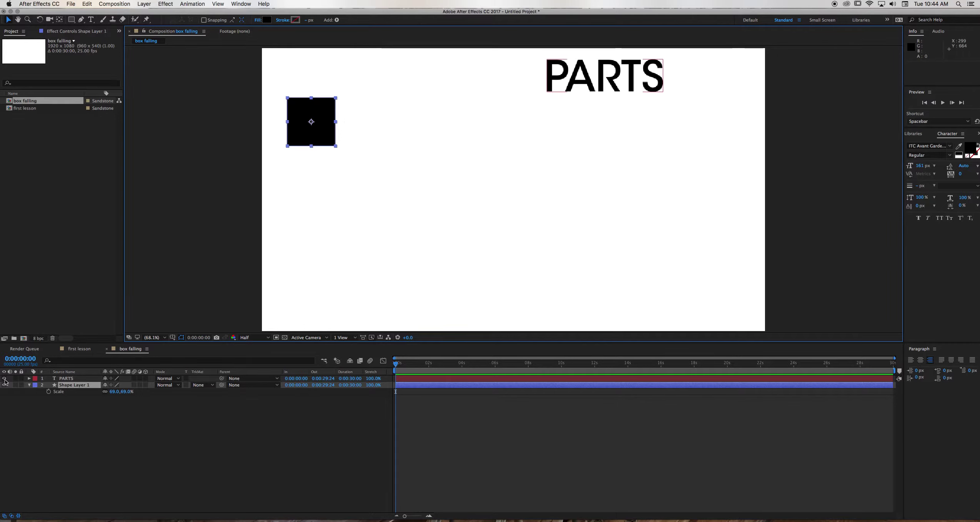
click(15, 385)
click(326, 138)
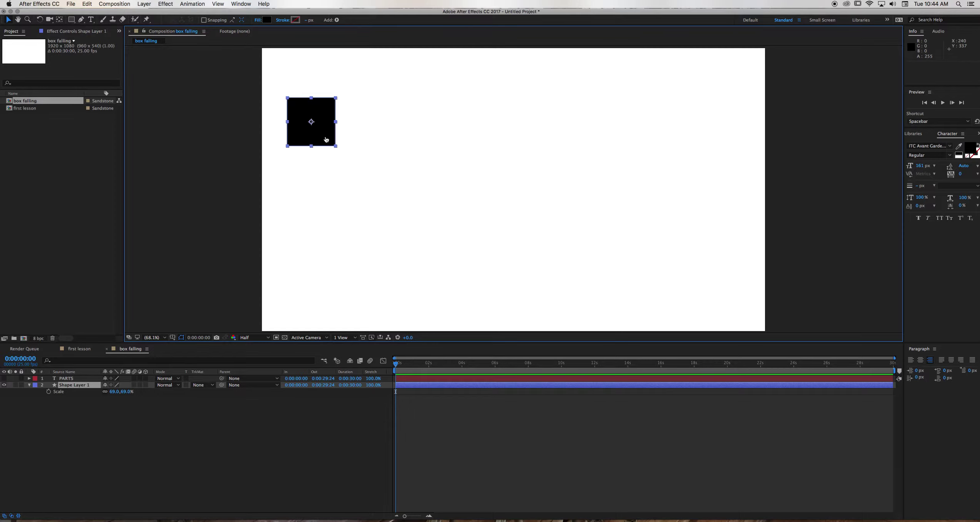
- Switch to Chrome, open a new window and search Google for "12 principles of animation"
key(super+Tab)
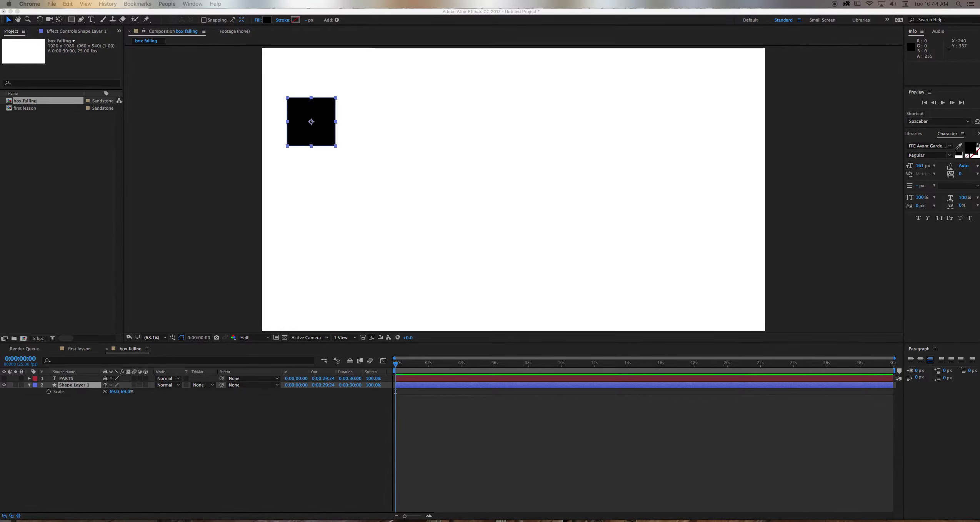
key(super+n)
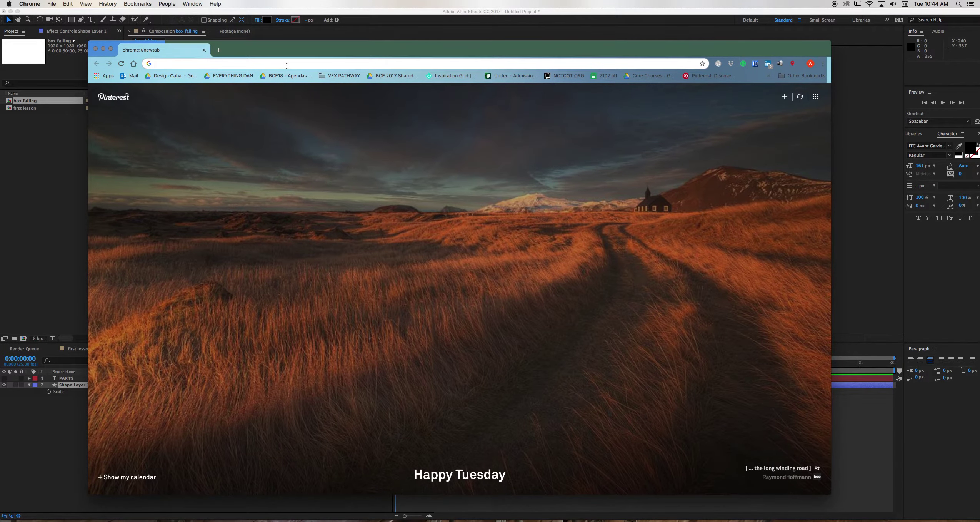
text(12 pri)
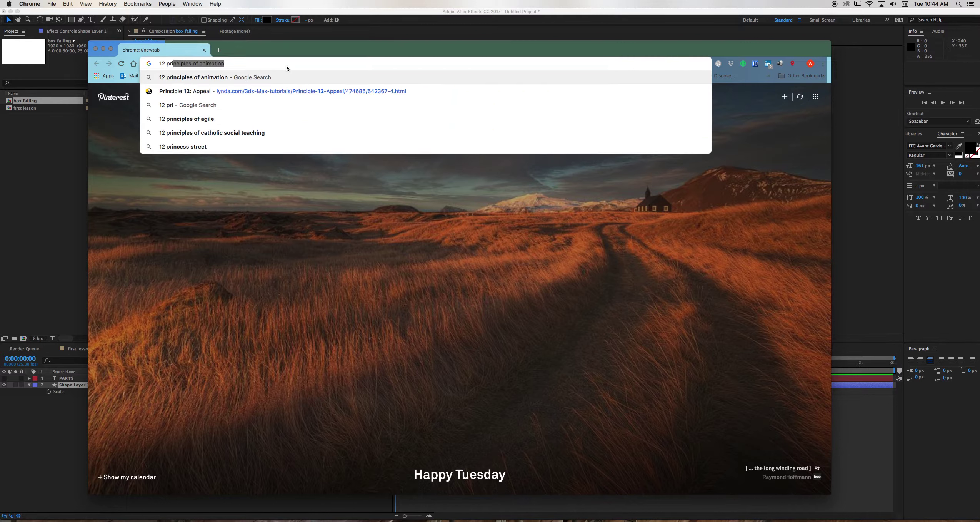
text(nciples of )
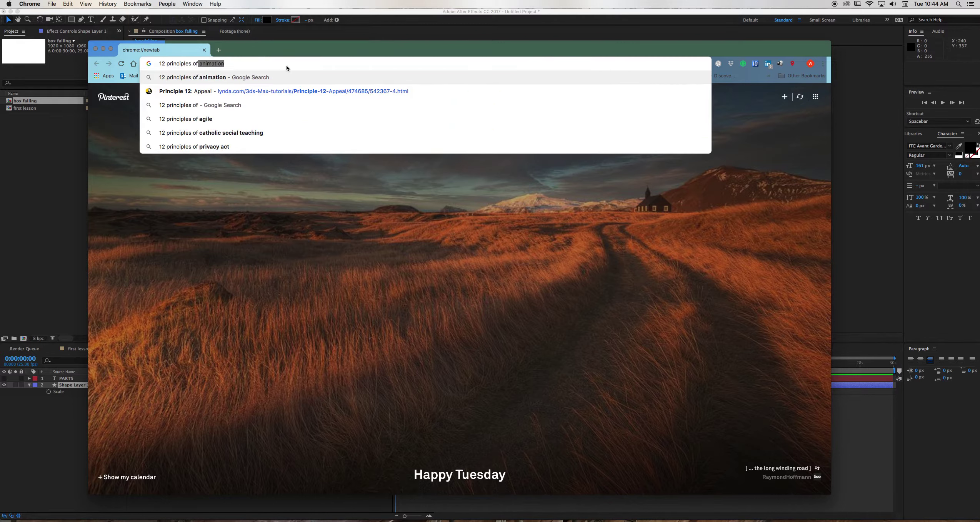
text(animation)
key(Return)
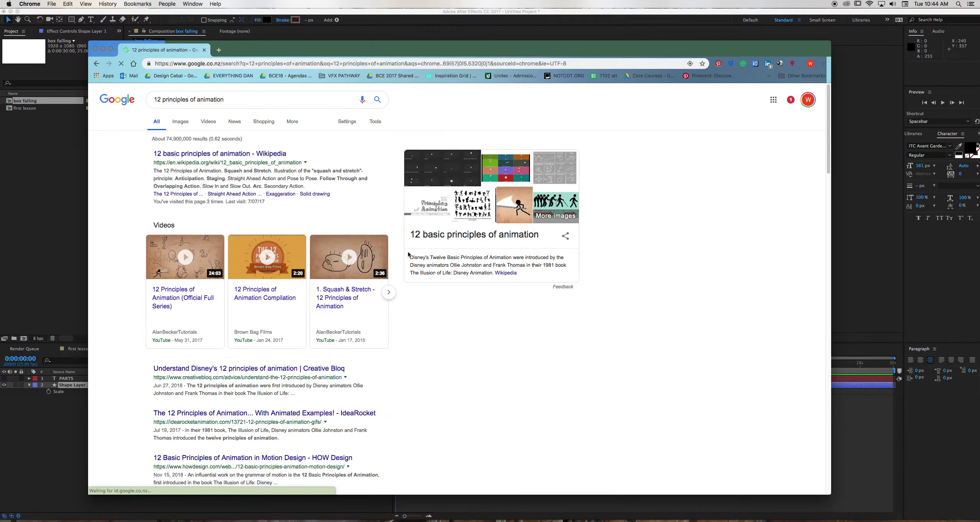
- Look through the Google video results for a suitable 12 principles of animation video
click(217, 124)
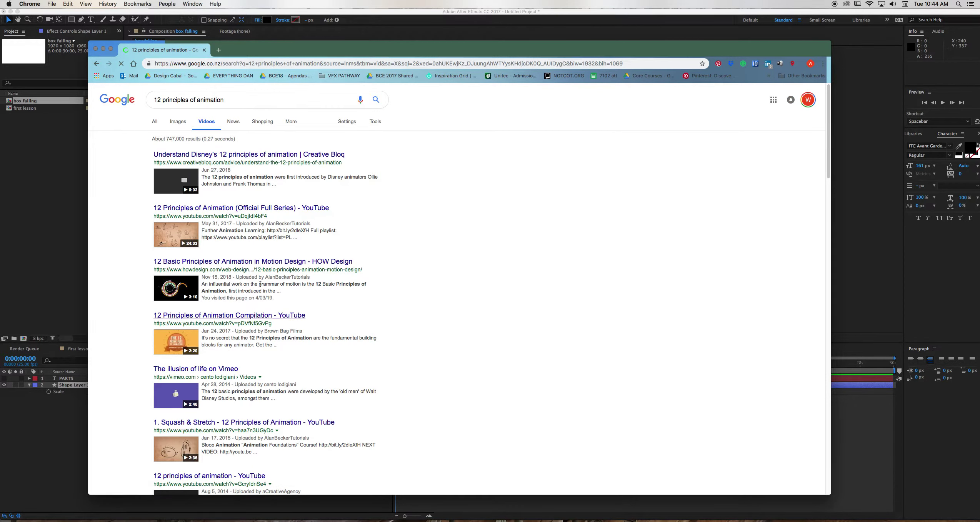
scroll(260, 372, down, 5)
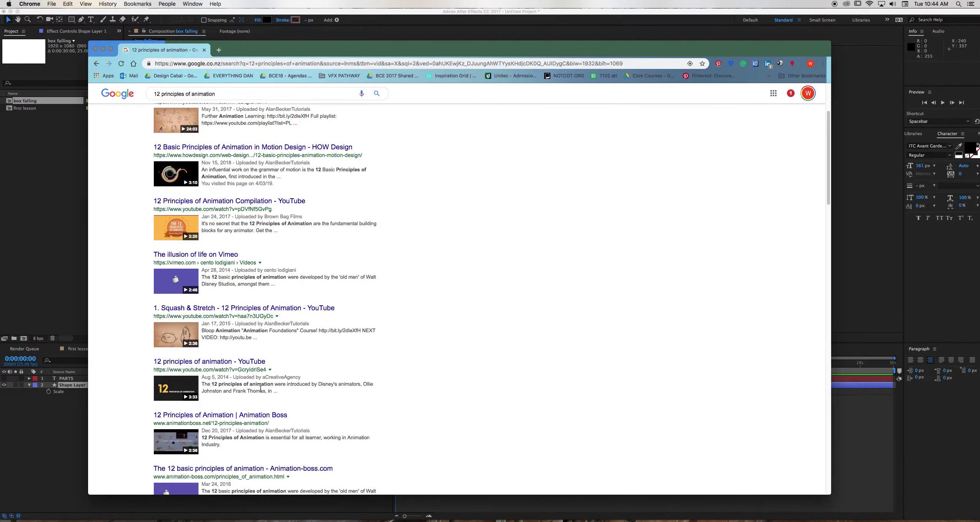
scroll(261, 388, down, 7)
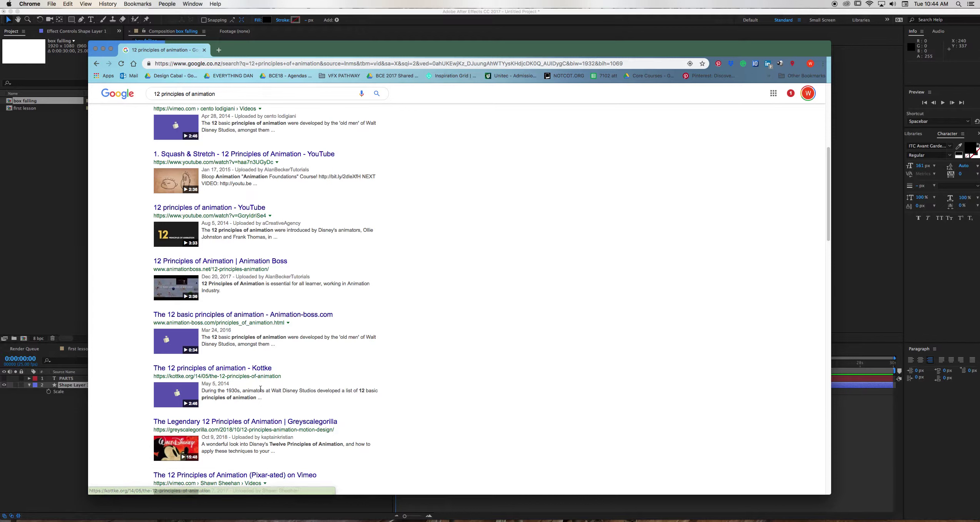
scroll(261, 392, down, 9)
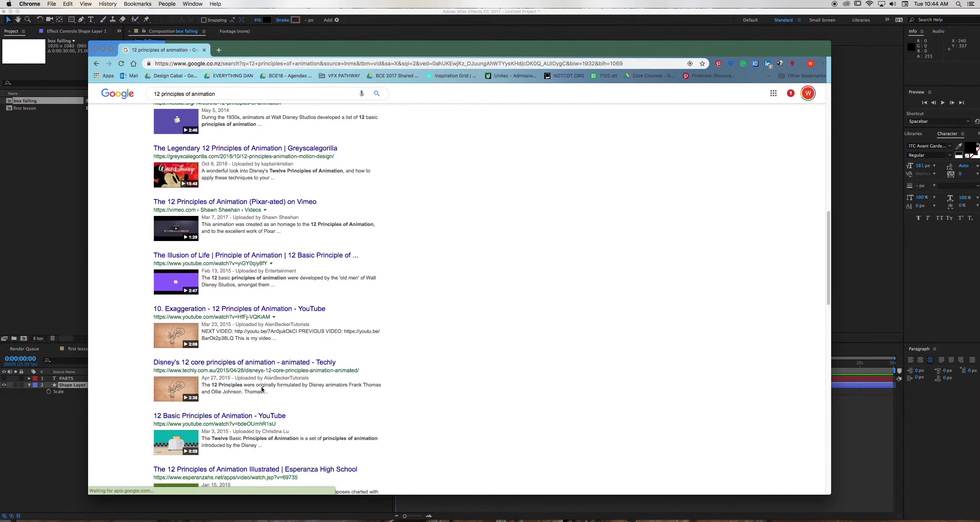
scroll(261, 389, down, 8)
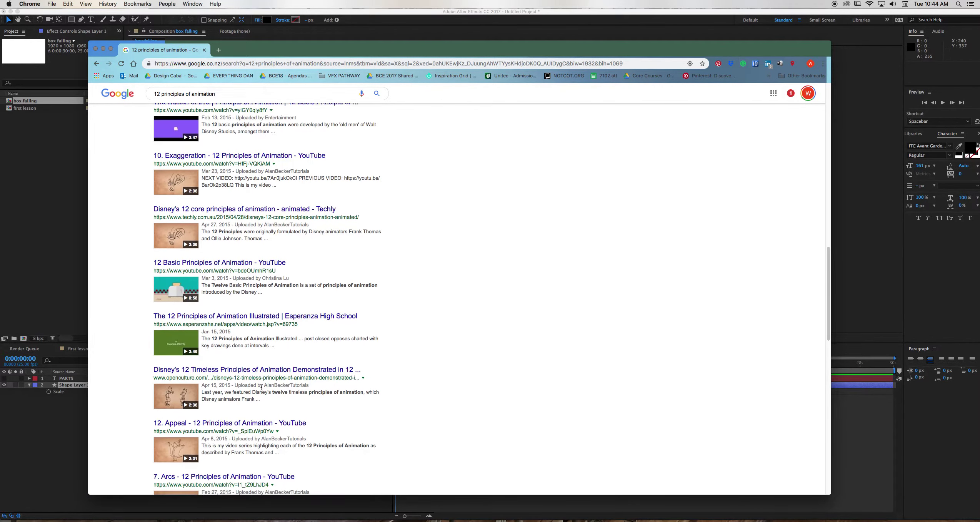
scroll(262, 388, down, 10)
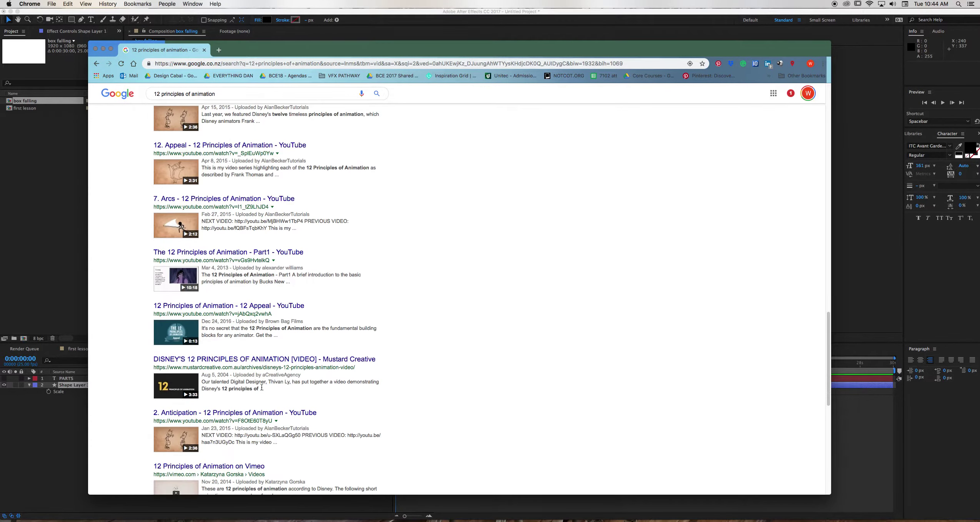
scroll(262, 385, down, 9)
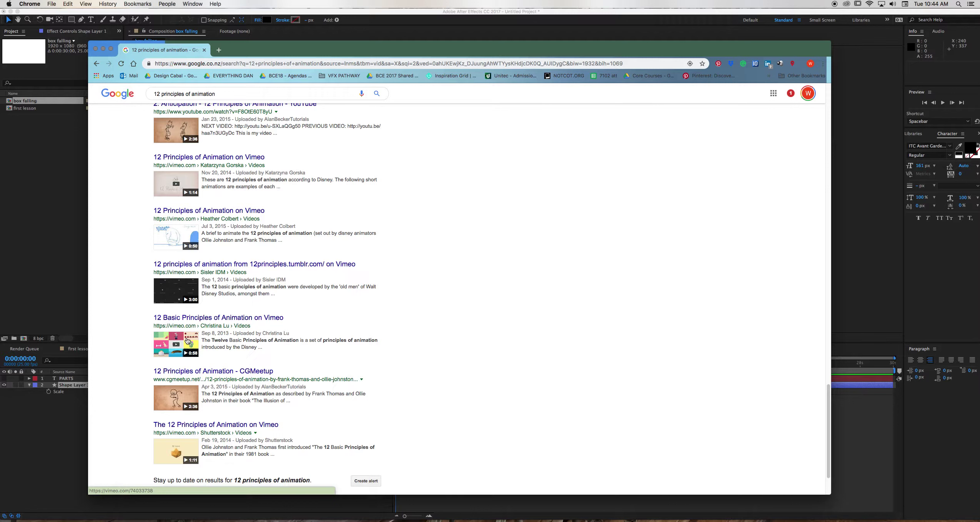
scroll(186, 345, down, 3)
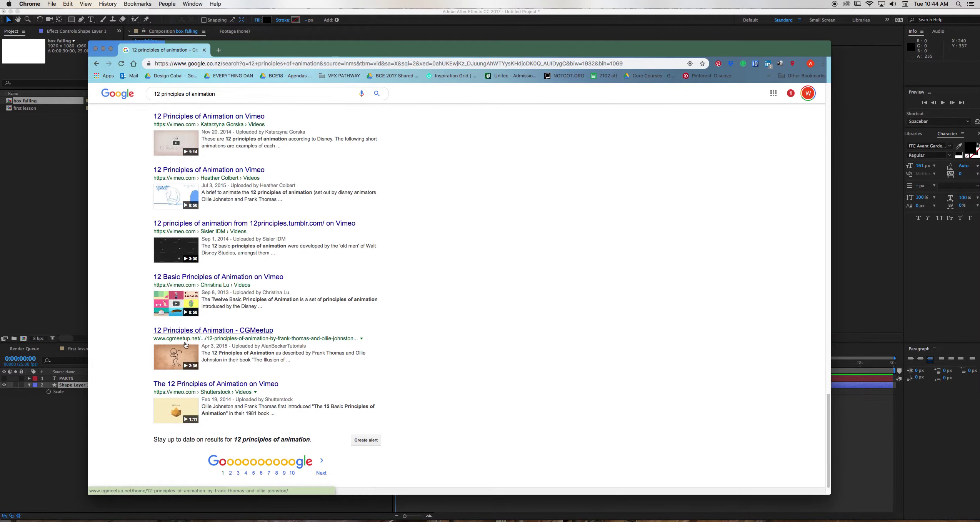
- Open the Vimeo result "12 Basic Principles of Animation" and watch the video through to the appeal principle
click(189, 278)
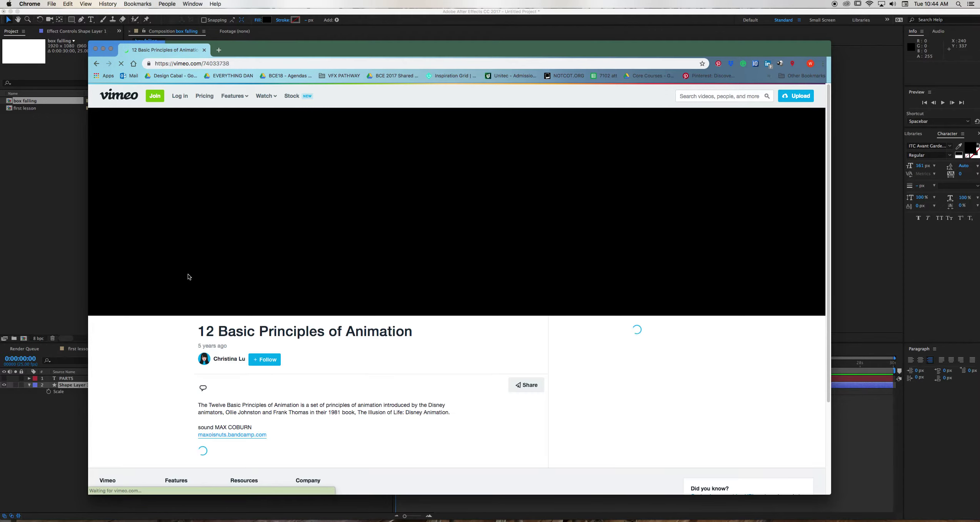
click(290, 305)
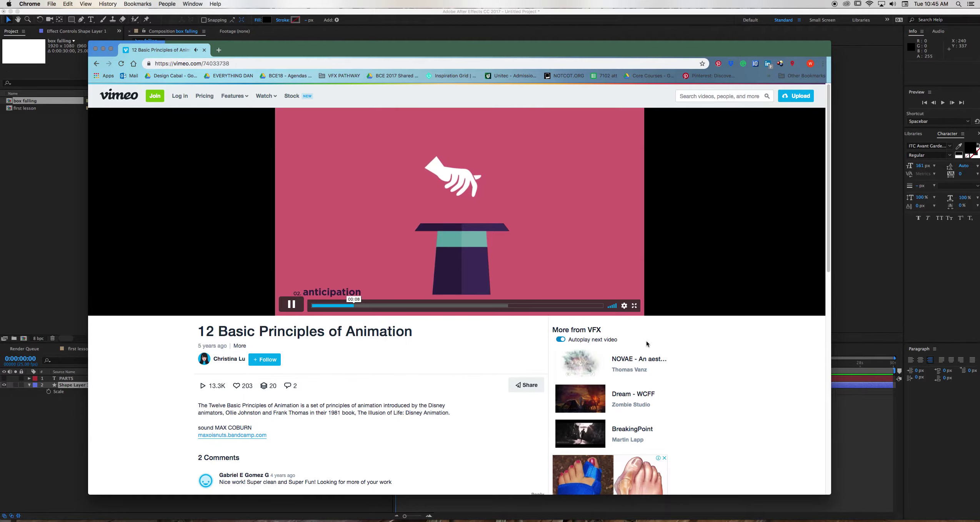
key(super+alt+i)
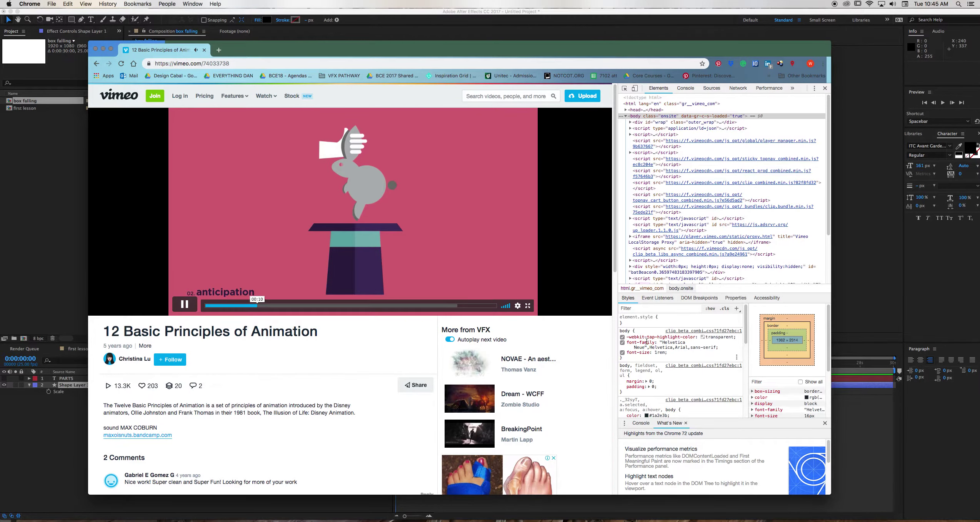
key(super+alt+i)
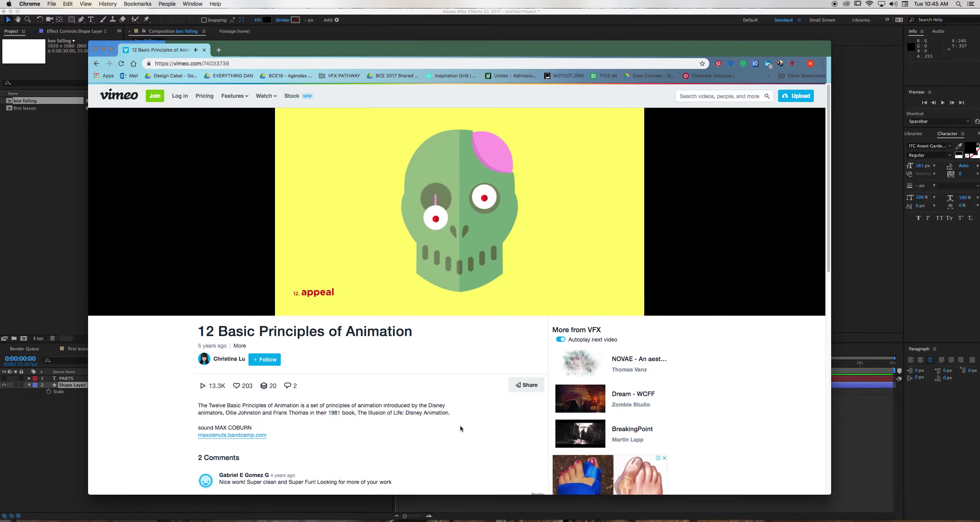
- Return to the Google video results, skim the list again and switch back to After Effects
click(98, 65)
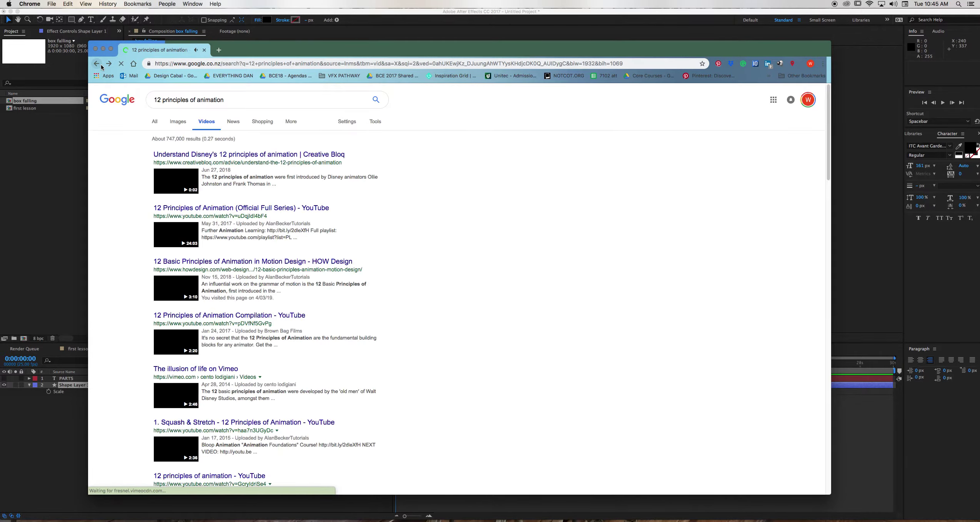
scroll(354, 400, down, 10)
scroll(337, 397, up, 15)
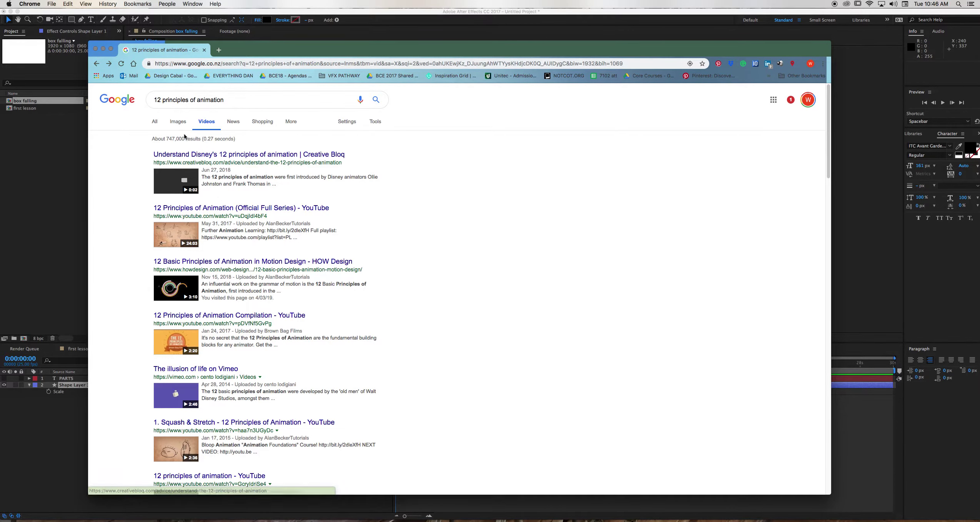
click(58, 180)
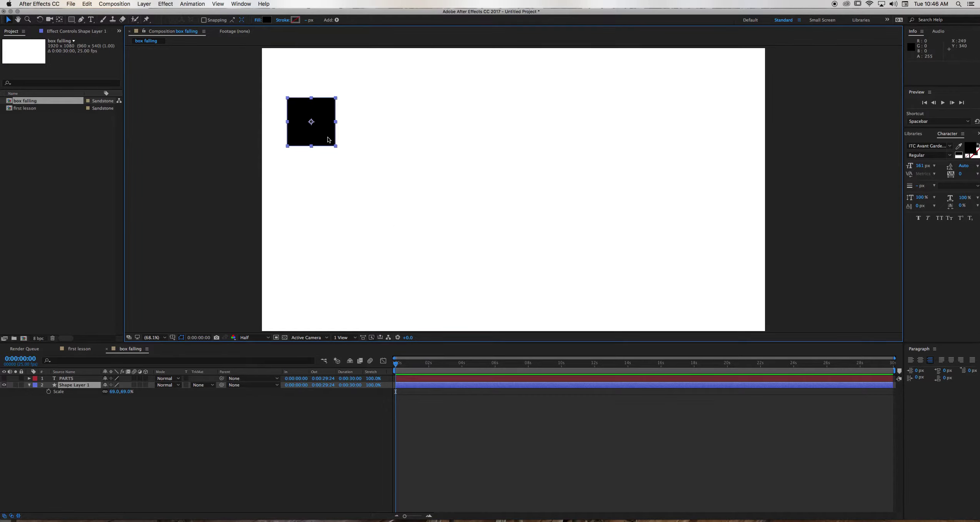
- Scale the square to 49% and move it to about 221.3, 343.1
mouse_move(314, 141)
mouse_down()
mouse_move(280, 145)
mouse_move(273, 122)
mouse_move(300, 118)
mouse_move(224, 109)
mouse_move(303, 110)
mouse_move(413, 188)
mouse_move(466, 275)
mouse_move(494, 349)
mouse_move(507, 320)
mouse_move(536, 298)
mouse_move(572, 312)
mouse_move(580, 278)
mouse_move(635, 315)
mouse_move(655, 310)
mouse_move(665, 328)
mouse_move(445, 219)
mouse_move(209, 120)
mouse_move(335, 131)
mouse_move(304, 135)
mouse_move(323, 155)
mouse_up()
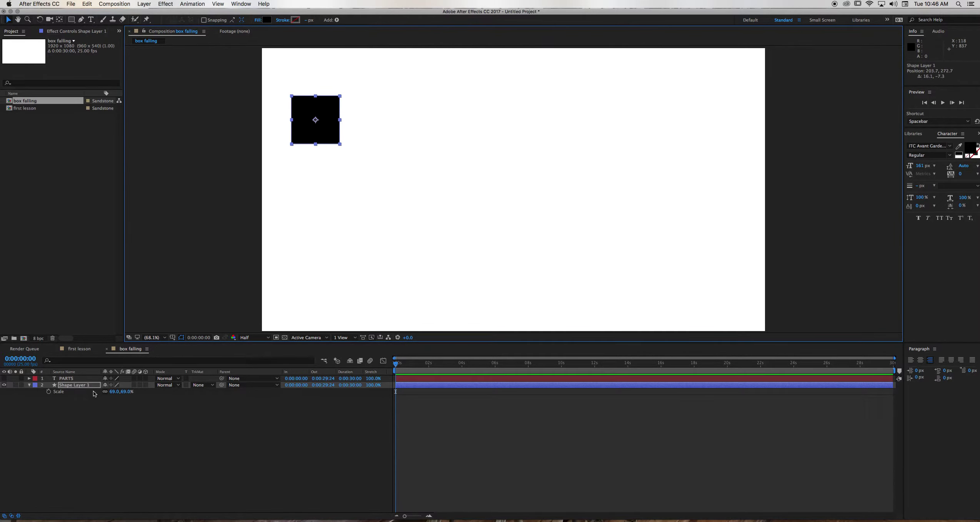
drag(114, 391, 100, 391)
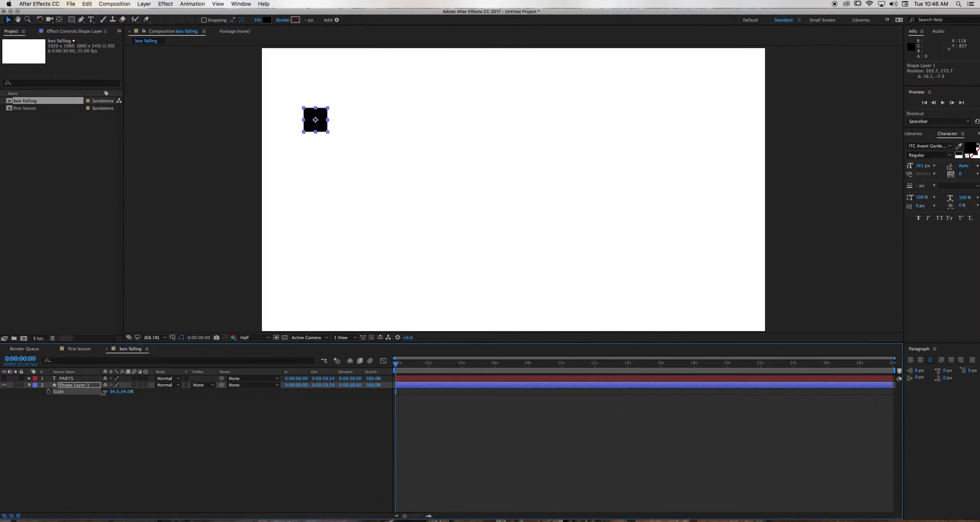
click(327, 150)
drag(324, 129, 323, 156)
drag(115, 391, 122, 391)
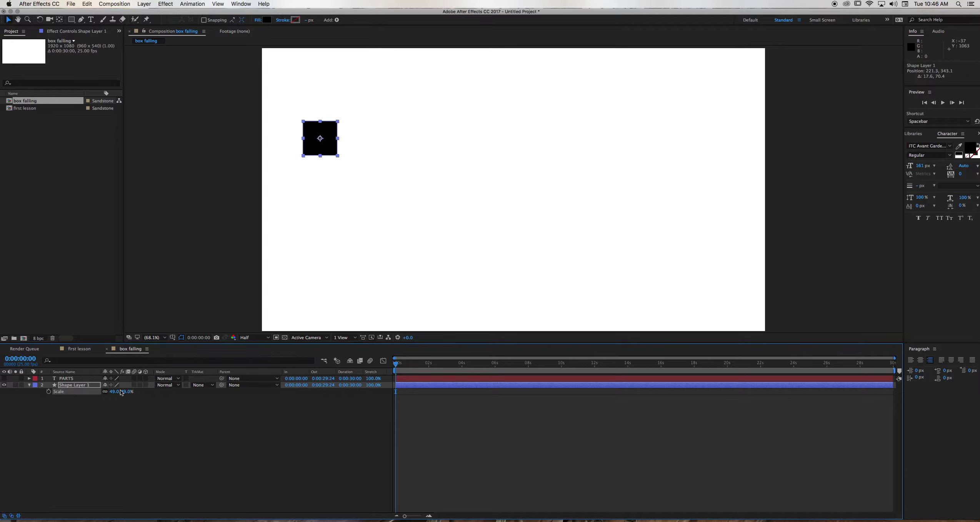
- Move the square outside the canvas to about -202.7, 214 and set its first Position keyframe at 0:00:00:00
click(317, 243)
click(332, 147)
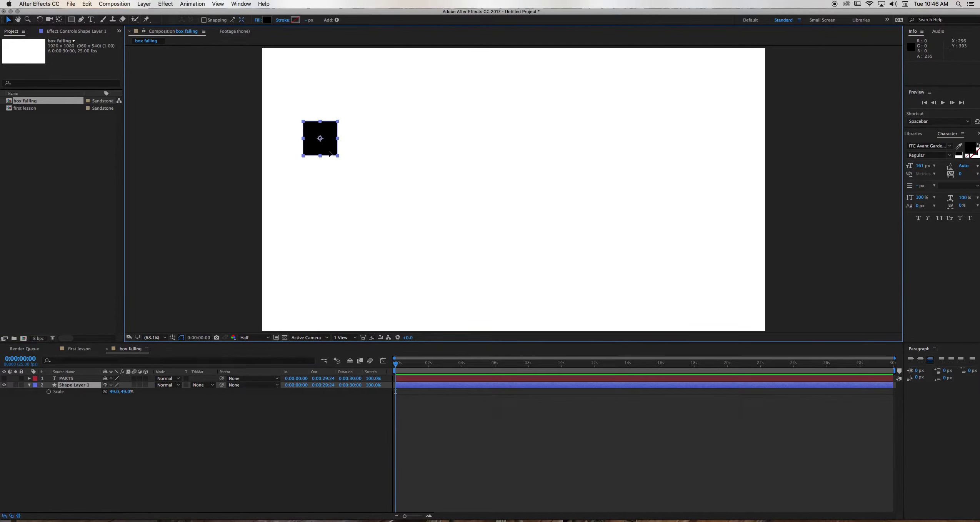
drag(301, 139, 193, 106)
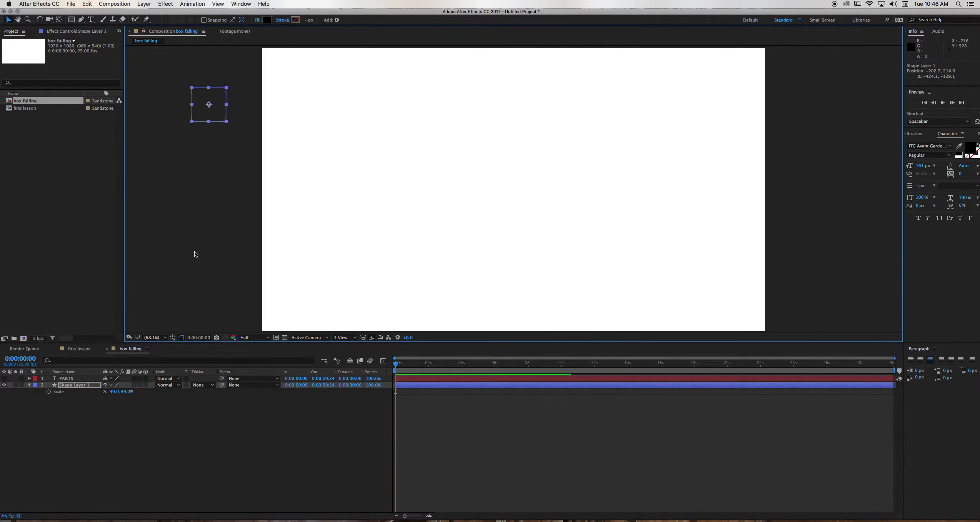
key(p)
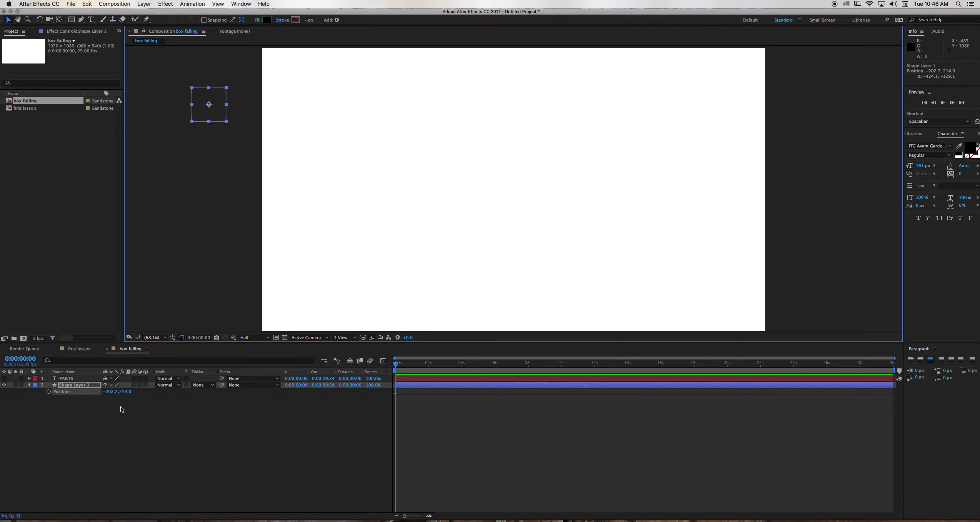
click(49, 391)
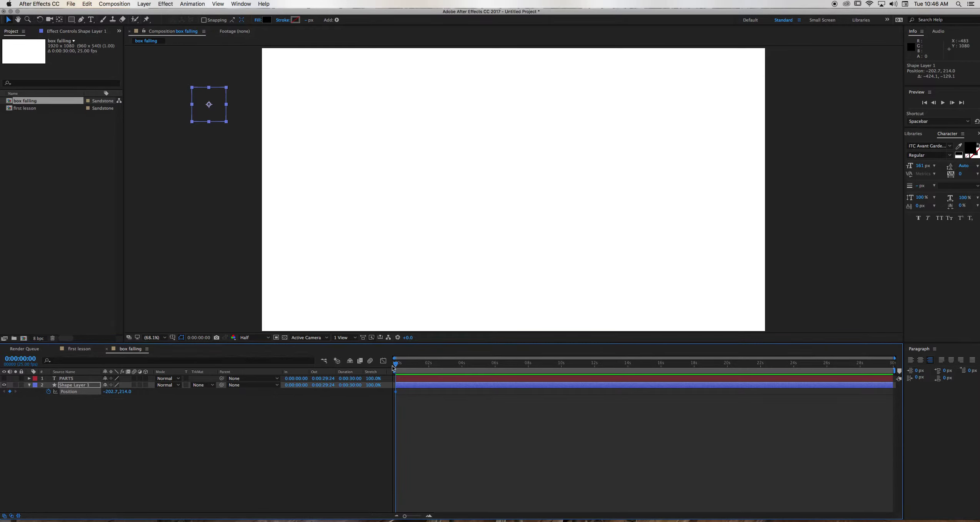
- At 0:00:00:17, add a Position keyframe with the square on the canvas's lower edge at about 726.1, 1013.7
mouse_move(416, 366)
mouse_down()
mouse_move(427, 366)
mouse_move(418, 369)
mouse_up()
drag(407, 517, 419, 516)
drag(526, 365, 454, 370)
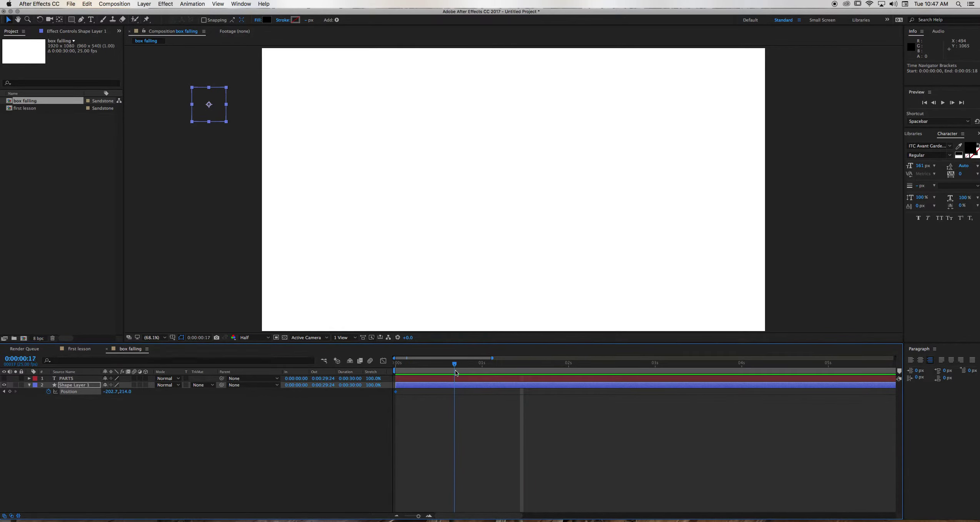
click(215, 119)
drag(214, 119, 458, 329)
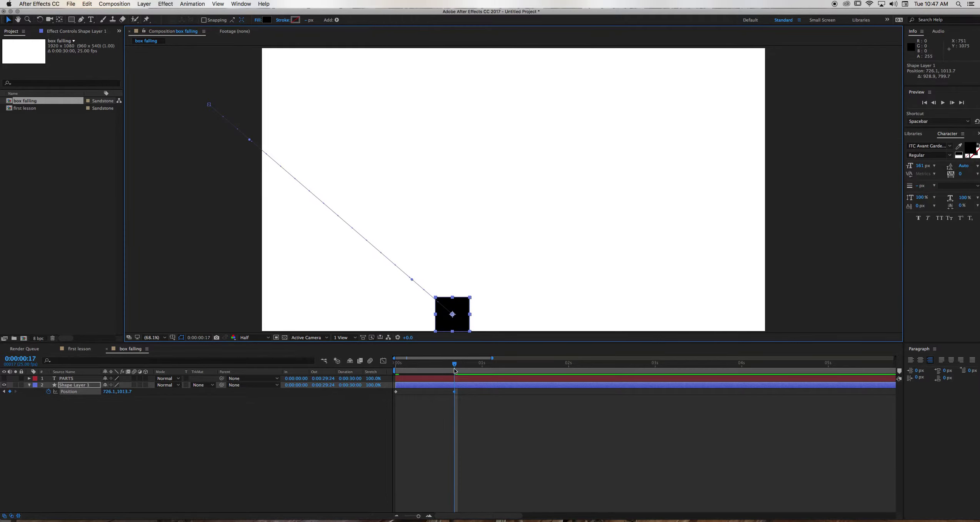
- Add the first bounce with Position keyframes at 0:00:01:02, about 865.5, 847.9, and at 0:00:01:10, about 981.5, 1013.7
drag(456, 364, 490, 364)
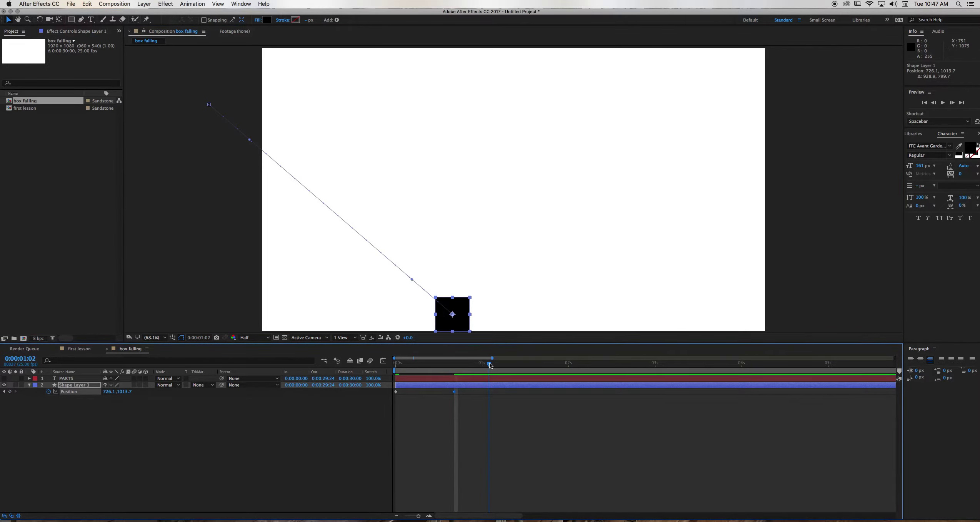
drag(466, 323, 498, 286)
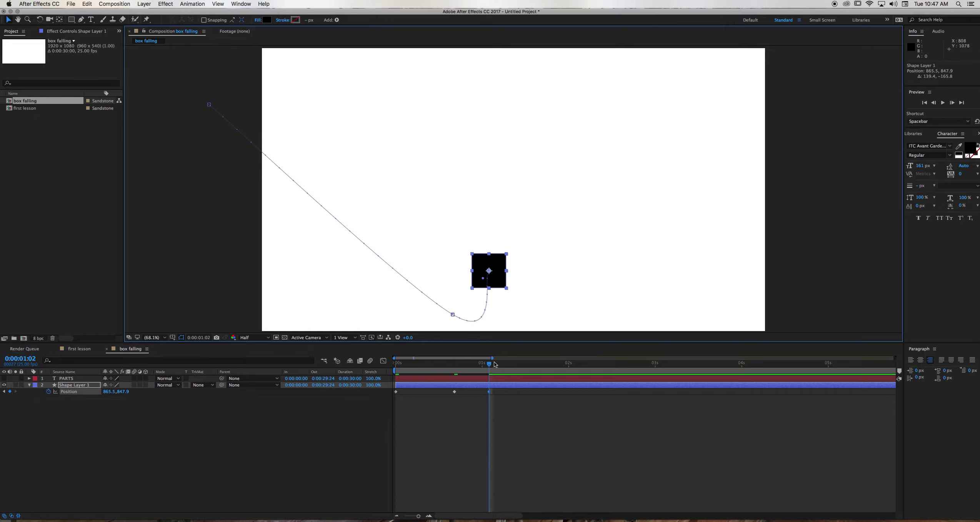
drag(495, 364, 518, 364)
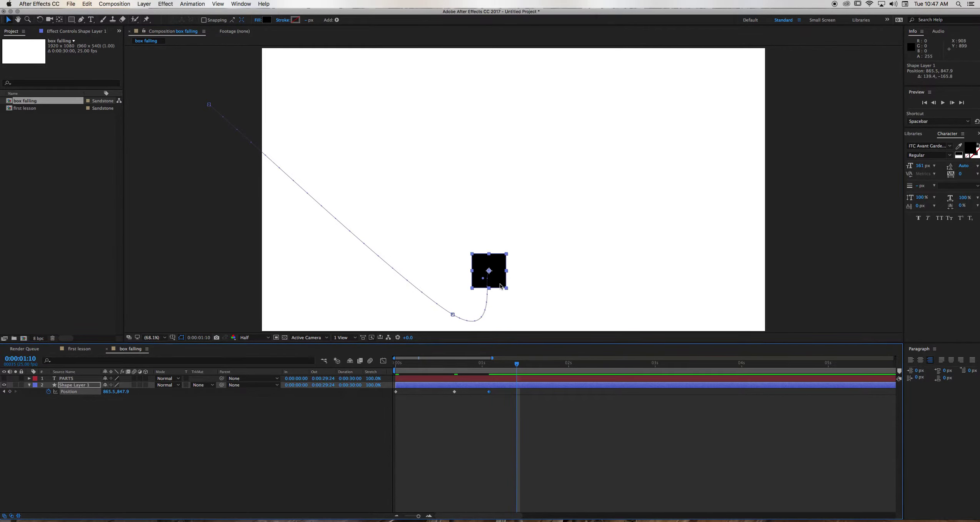
drag(502, 286, 530, 328)
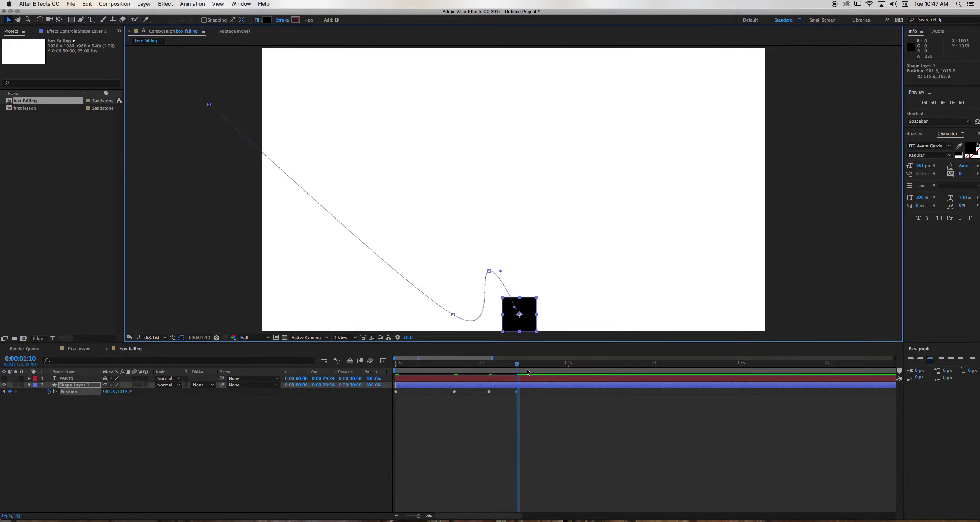
- Add three more Position keyframes for lower bounces: up, down to the floor, and up to about 1182.5, 966.8 at 0:00:02:01
drag(521, 363, 541, 362)
drag(529, 323, 549, 306)
drag(542, 365, 558, 366)
drag(554, 305, 567, 325)
drag(560, 365, 573, 364)
drag(569, 329, 585, 318)
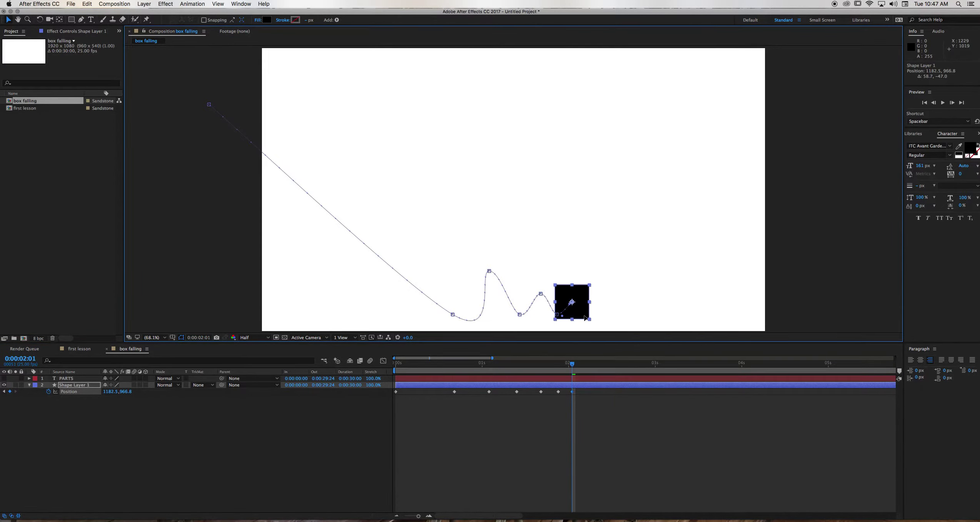
- Add three Position keyframes for the last tiny bounce, including about 1247.1, 999.1 at 0:00:02:08 and the final landing at about 1270.5, 1015.2 at 0:00:02:10
drag(575, 364, 586, 365)
drag(582, 319, 598, 368)
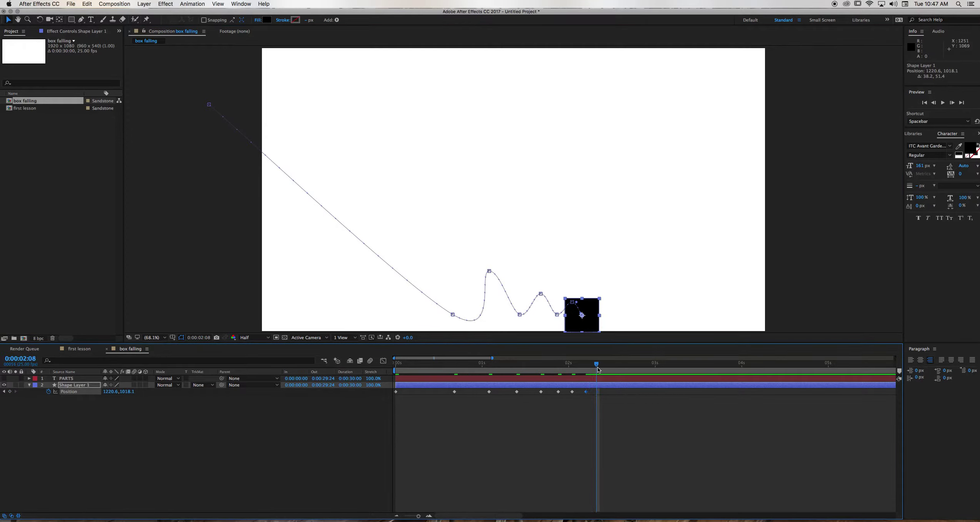
drag(591, 330, 598, 325)
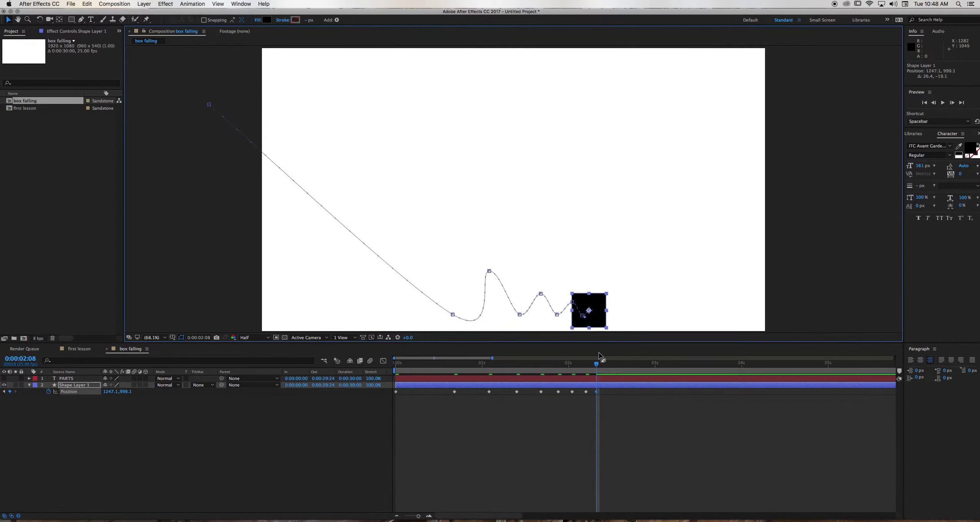
drag(597, 365, 604, 367)
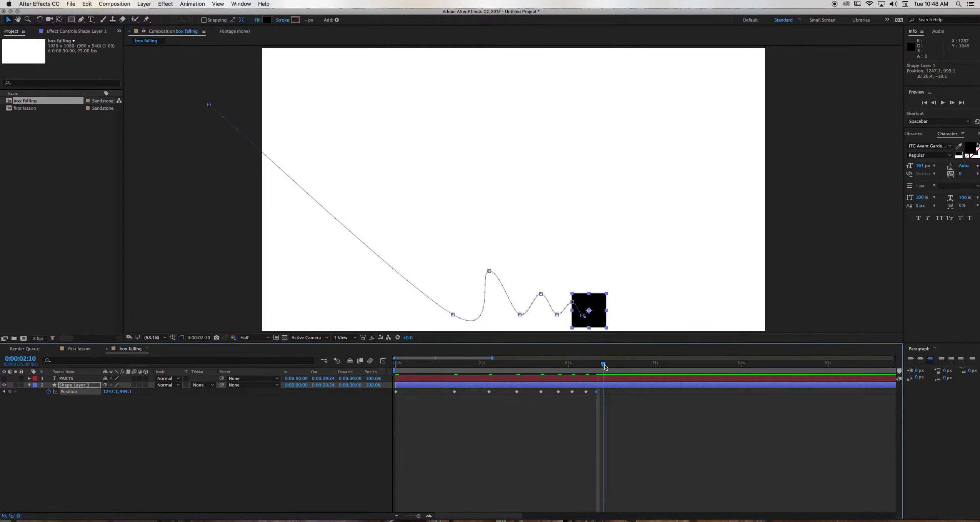
drag(601, 326, 606, 329)
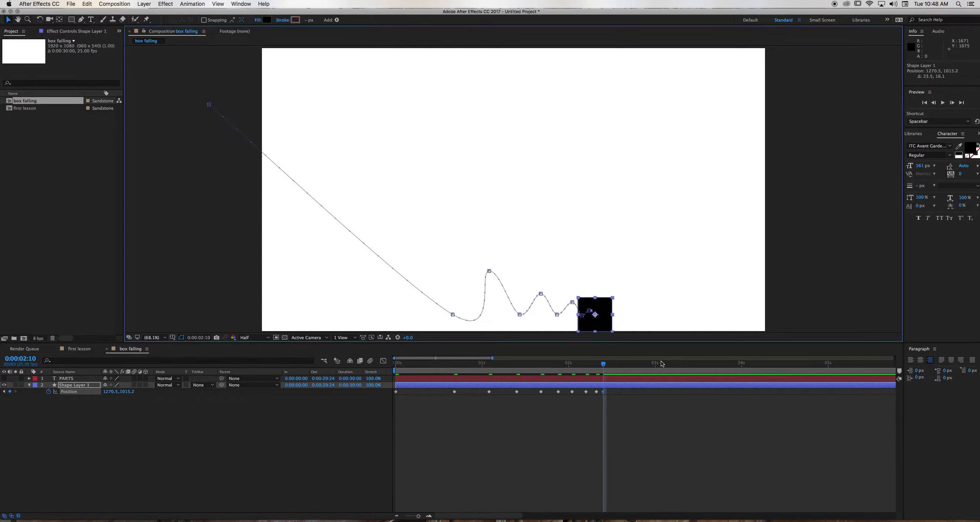
- End the work area at 0:00:02:24 and preview the bouncing square animation
click(652, 363)
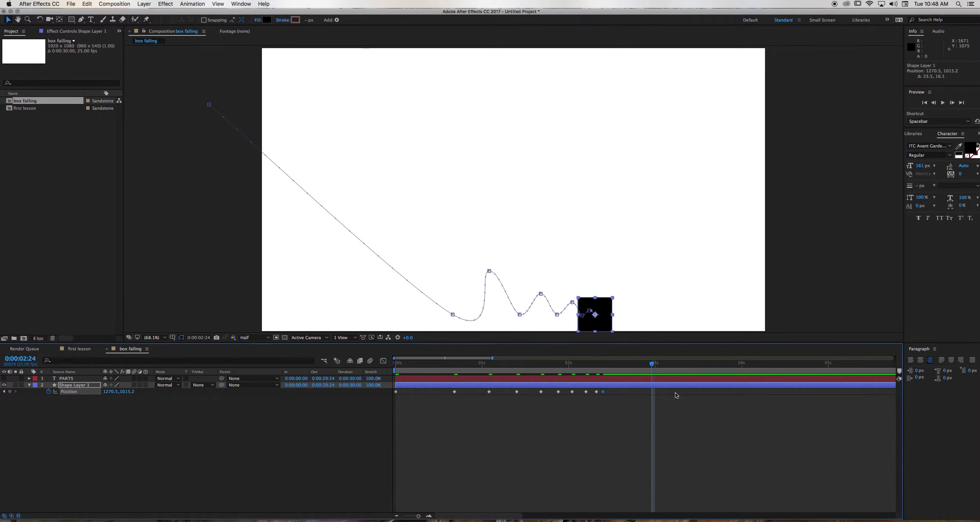
key(n)
key(space)
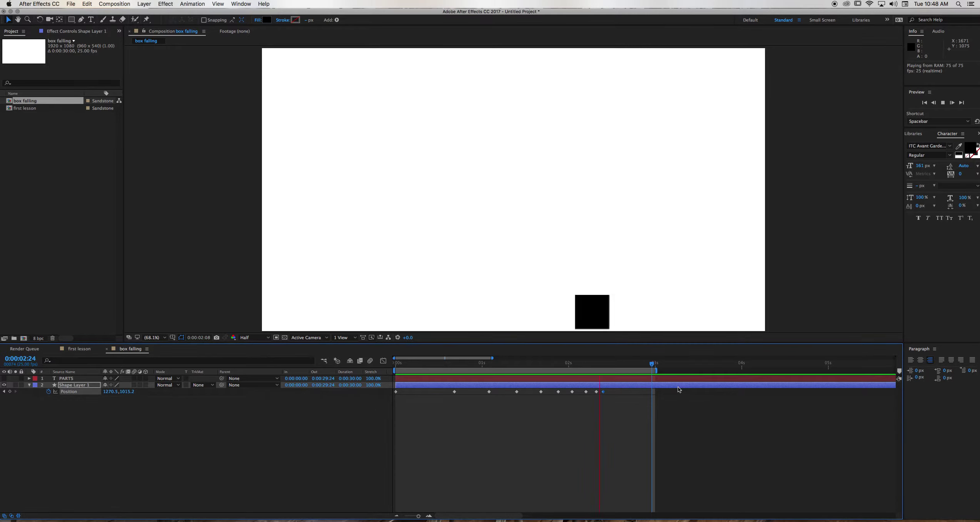
- Stop the preview, go to 0:00:00:13, and extend the starting keyframe's path handle almost horizontally to about 144, 227, arcing the fall
key(space)
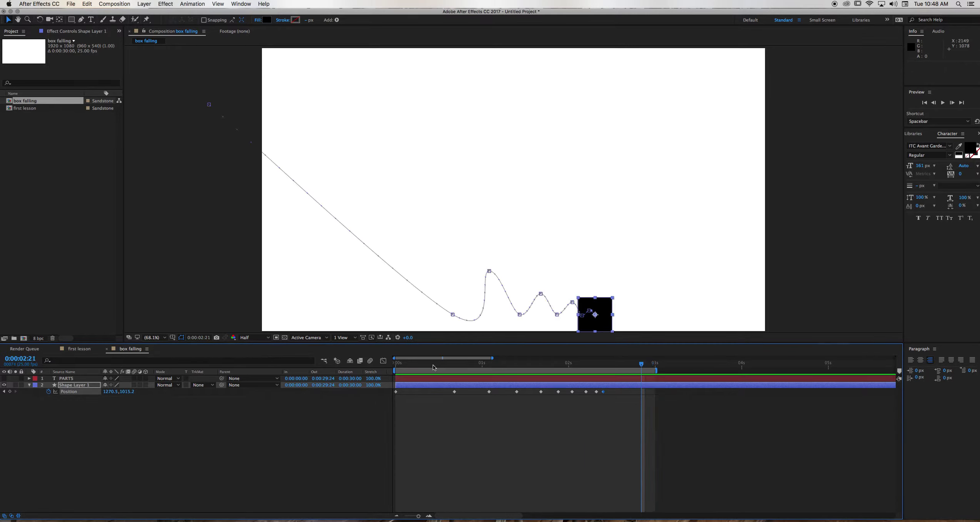
mouse_move(435, 365)
mouse_down()
mouse_move(366, 370)
mouse_move(463, 369)
mouse_move(441, 368)
mouse_up()
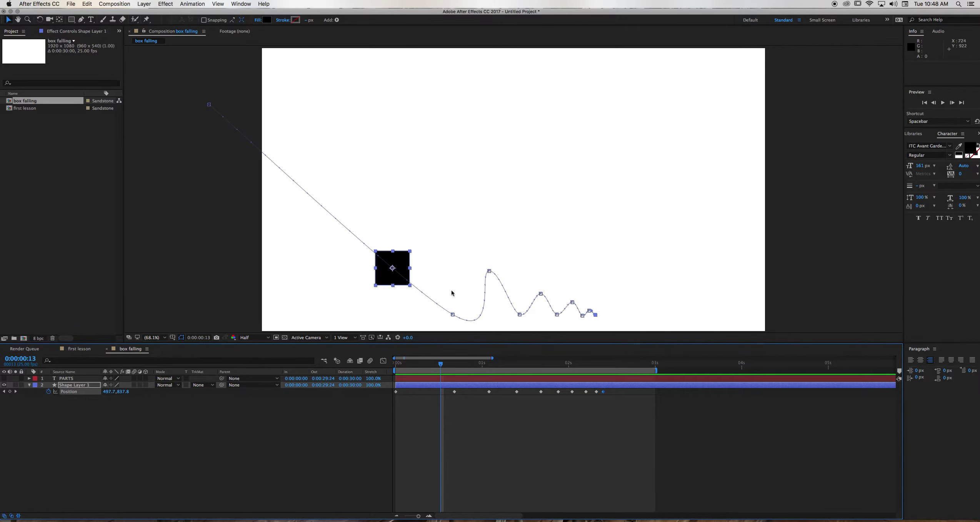
click(209, 104)
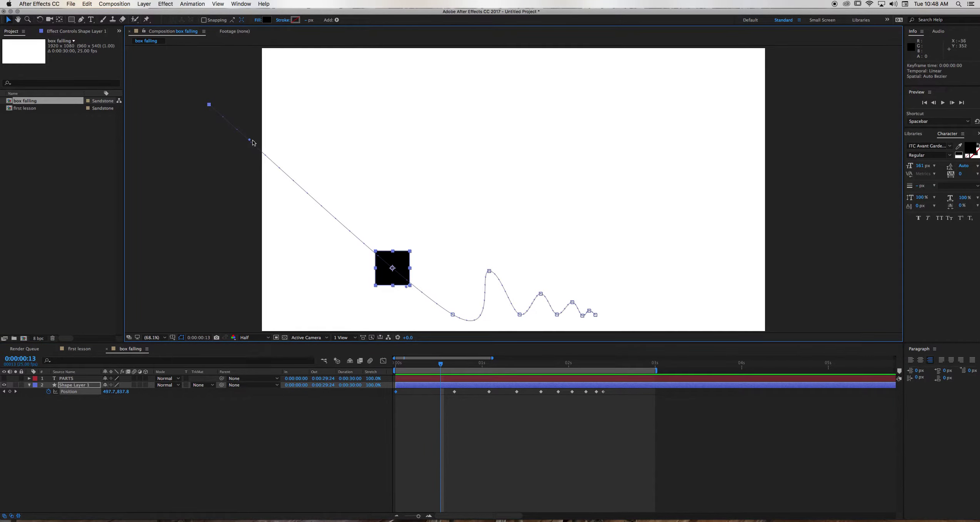
drag(253, 142, 300, 108)
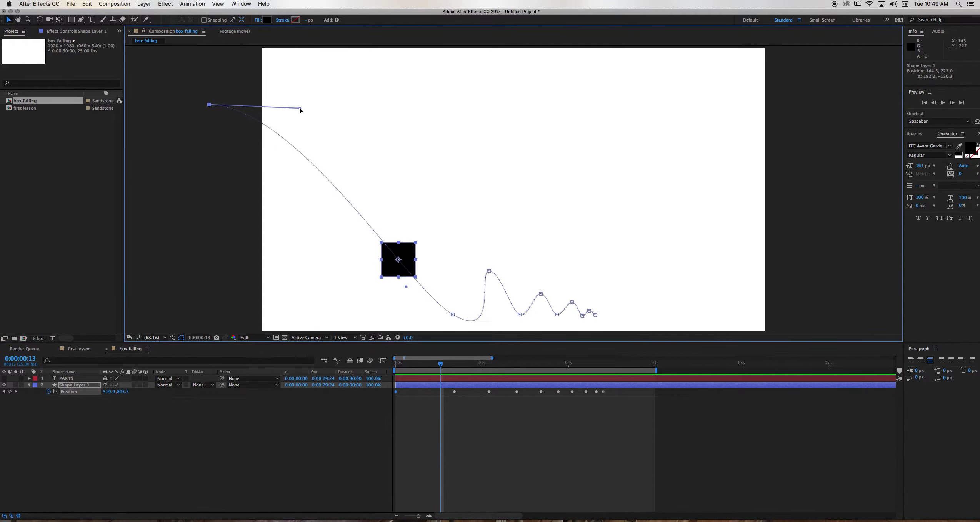
- Flatten both path handles of the first landing keyframe into a nearly horizontal, smooth curve
click(453, 315)
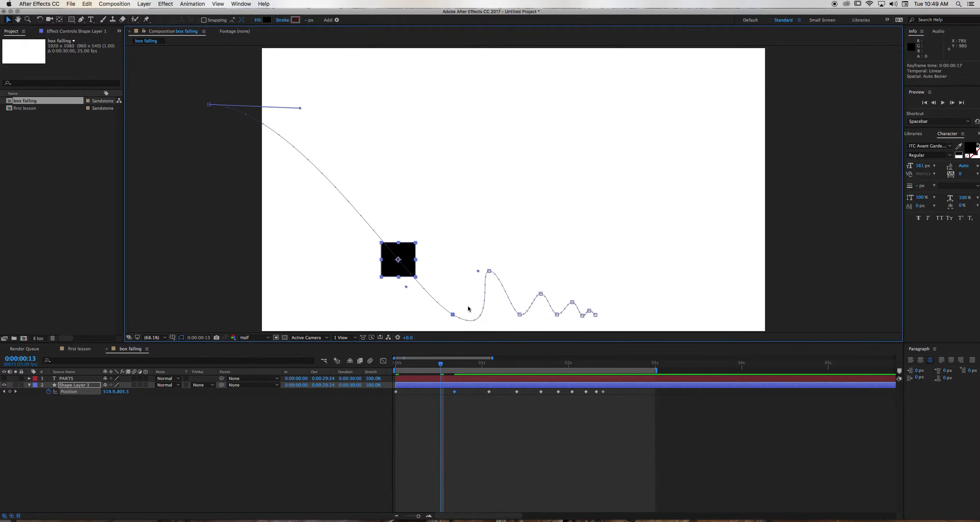
click(488, 271)
click(453, 314)
drag(407, 287, 416, 314)
click(541, 294)
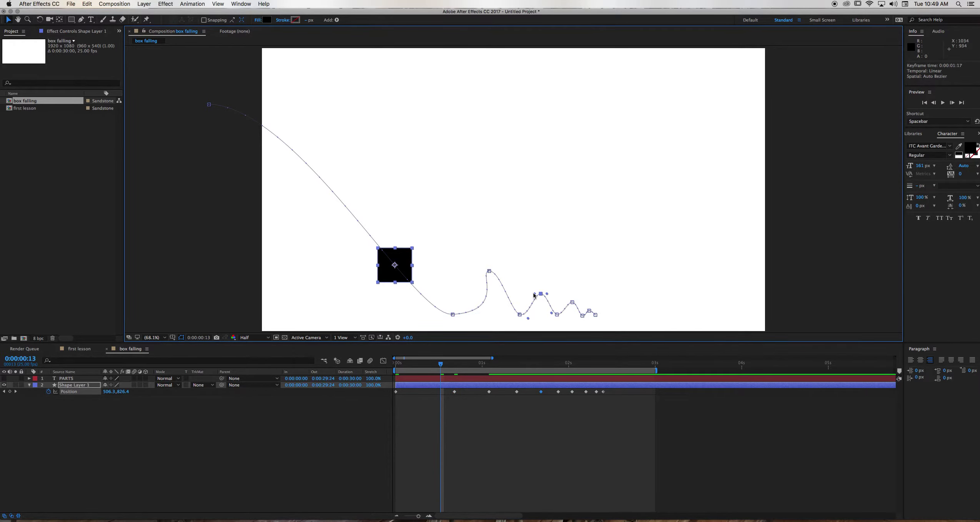
drag(452, 314, 409, 317)
drag(506, 312, 479, 315)
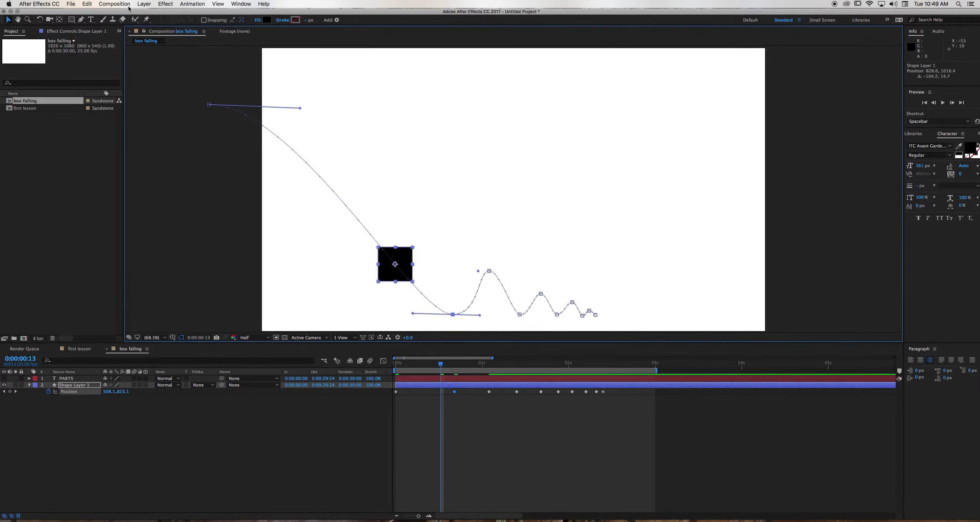
- Split the first landing keyframe's handles with the Pen tools and point both upward to form a sharp corner
click(81, 20)
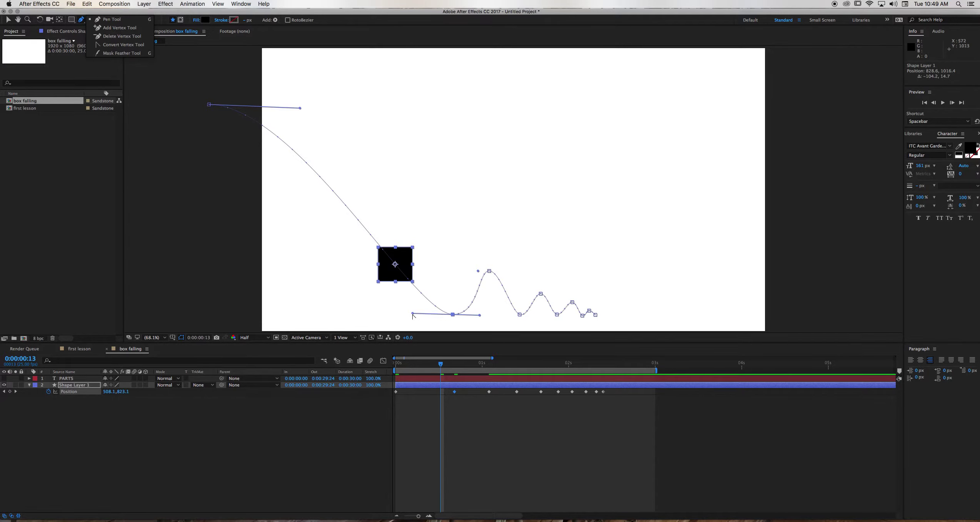
drag(413, 314, 448, 280)
mouse_move(479, 317)
mouse_down()
mouse_move(453, 291)
mouse_move(478, 307)
mouse_up()
drag(419, 326, 476, 304)
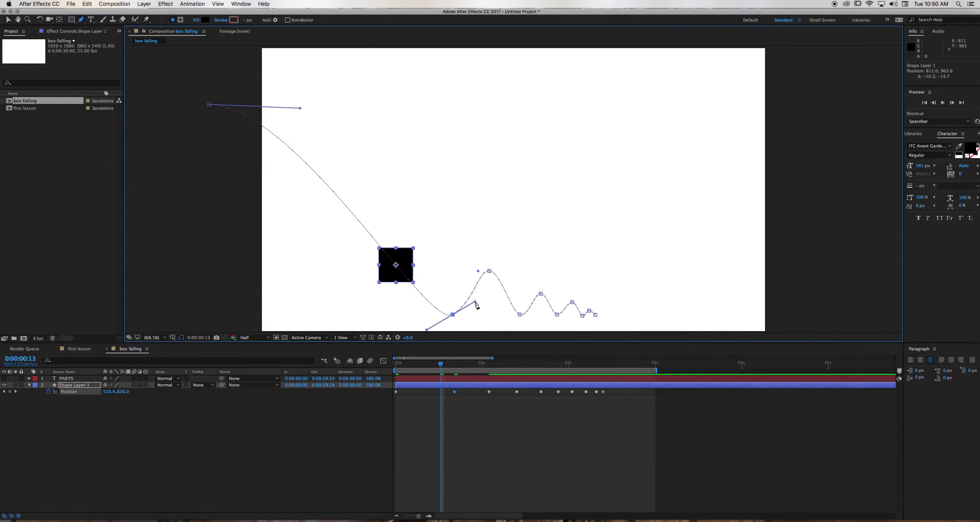
key(comma)
drag(485, 273, 470, 266)
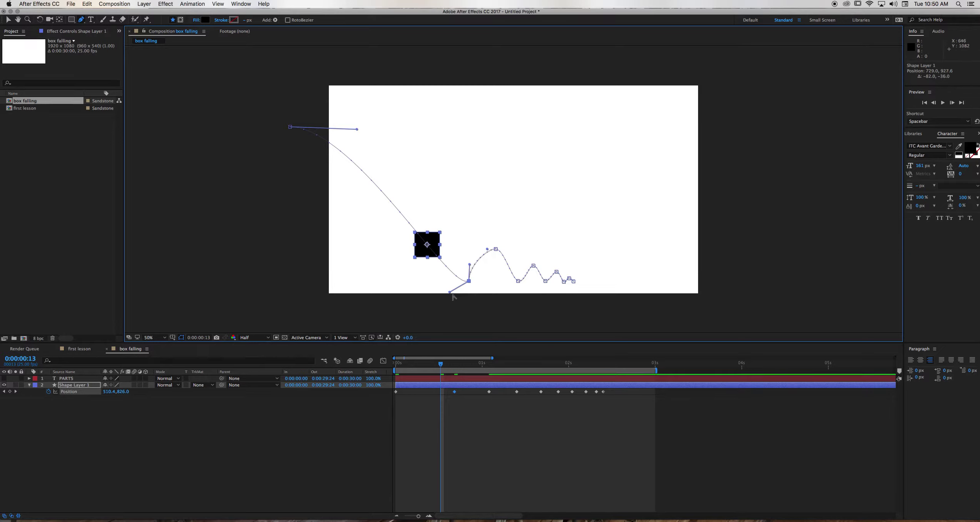
drag(451, 295, 473, 271)
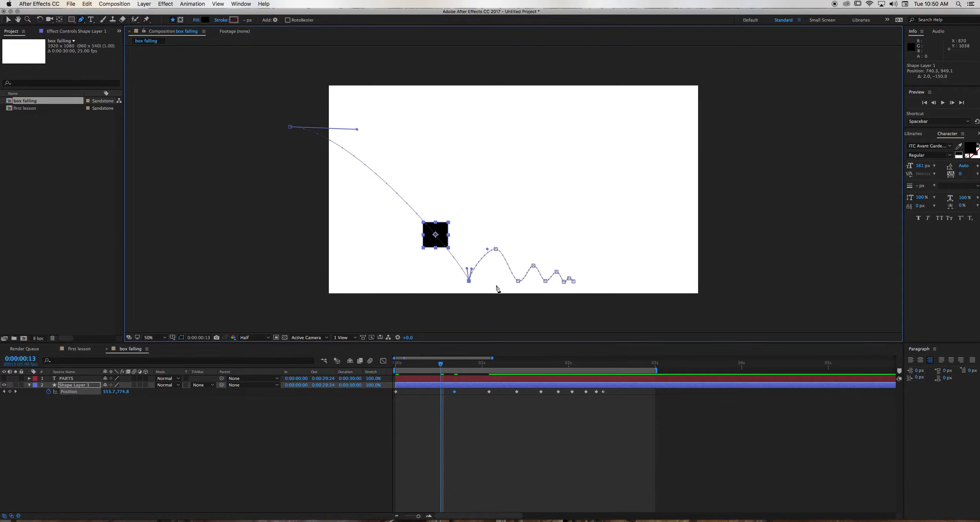
- Extend the first landing's incoming handle upward to about 730, 802, and split its outgoing handle up to about 750, 882
key(slash)
key(h)
drag(490, 287, 466, 218)
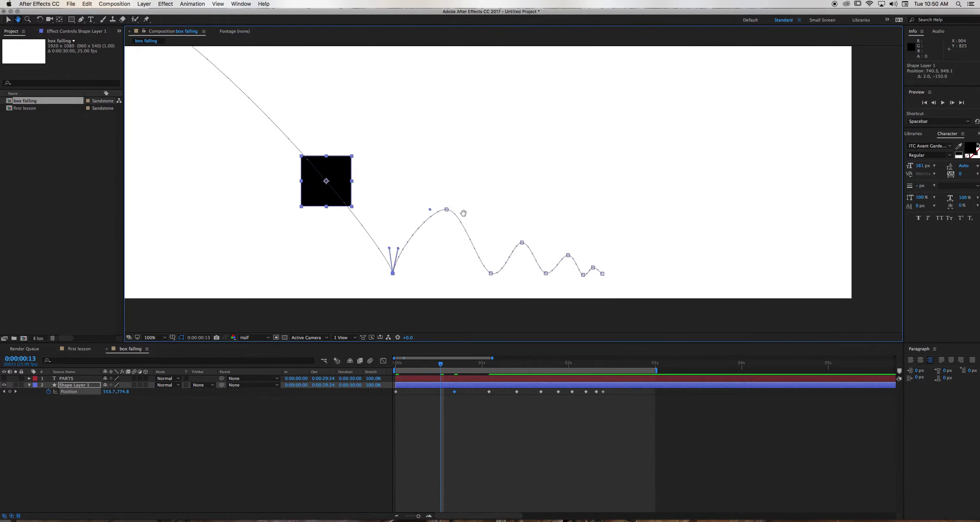
key(g)
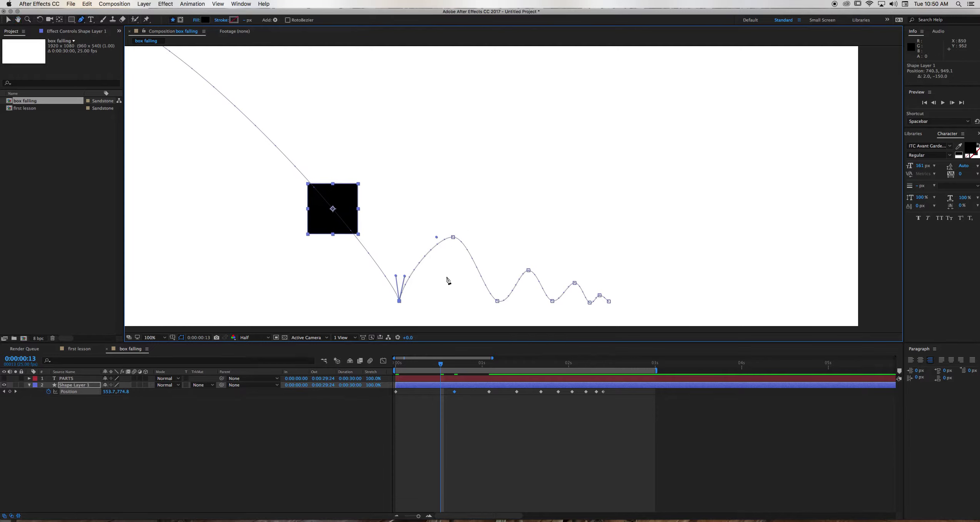
key(h)
drag(440, 264, 493, 305)
key(g)
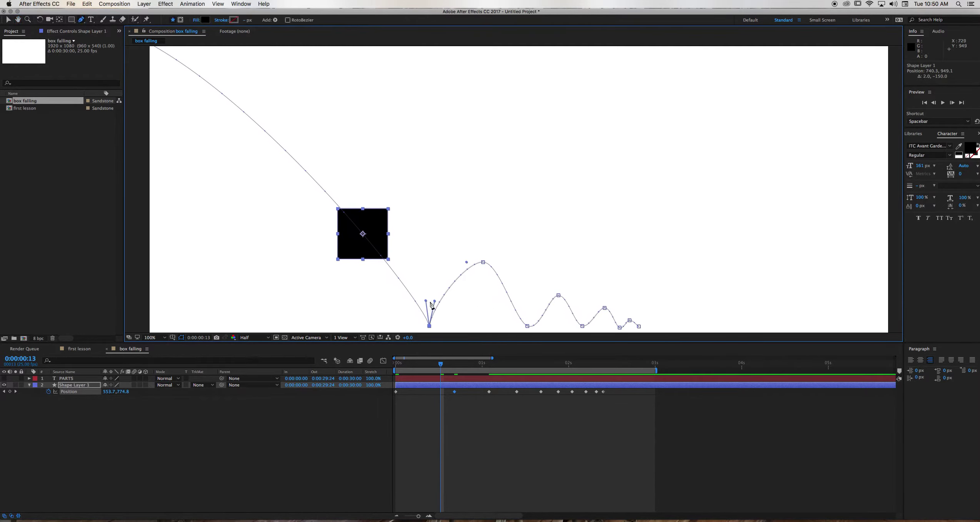
drag(426, 301, 428, 245)
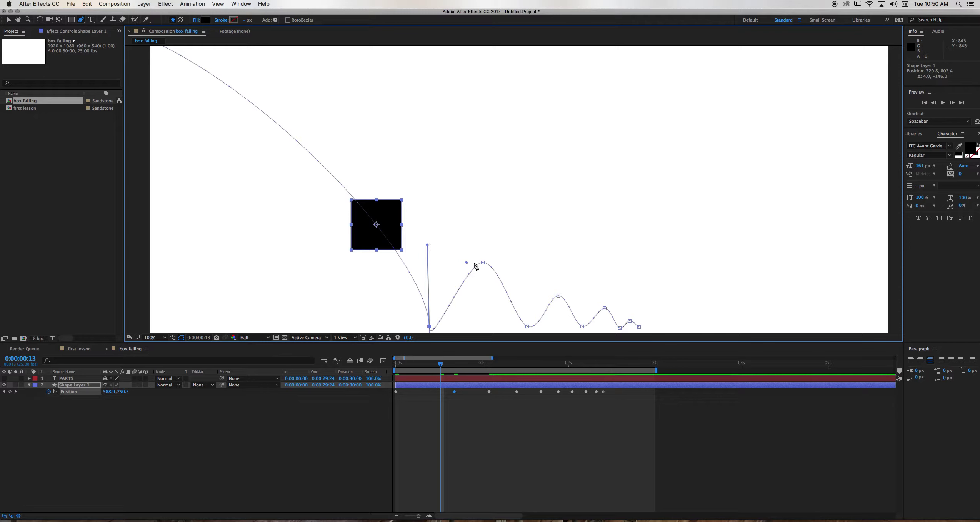
key(period)
key(comma)
key(comma)
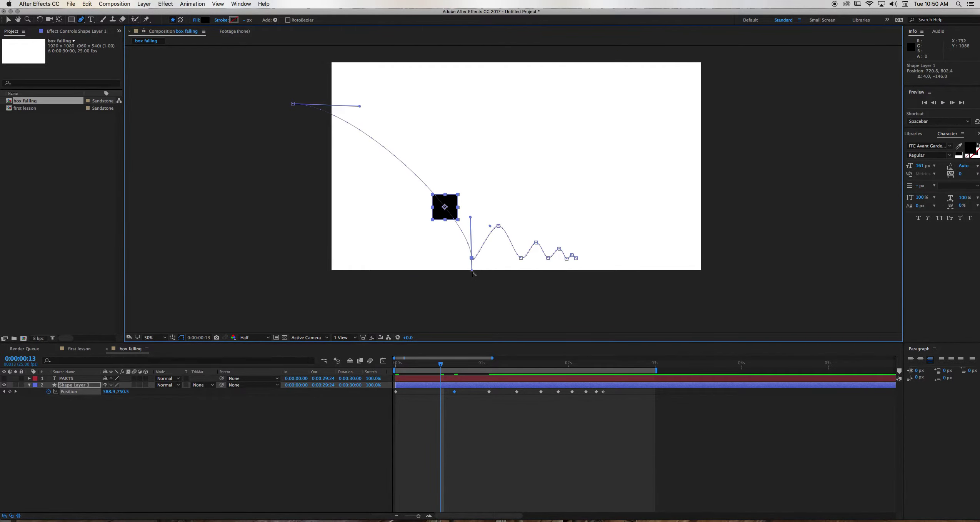
drag(474, 272, 477, 237)
- Round the first bounce by extending the peak's outgoing handle to about 918, 850 and the second landing's incoming handle to about 977, 935
click(8, 21)
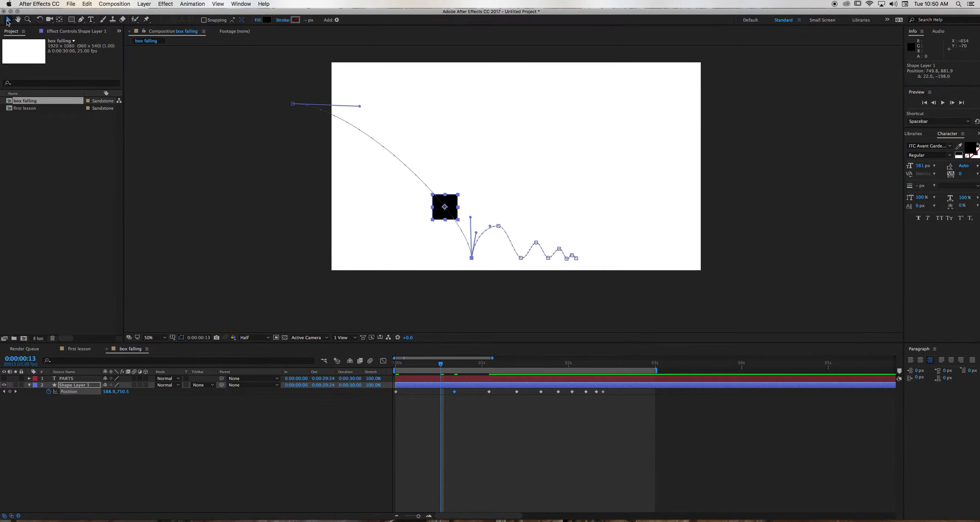
click(498, 227)
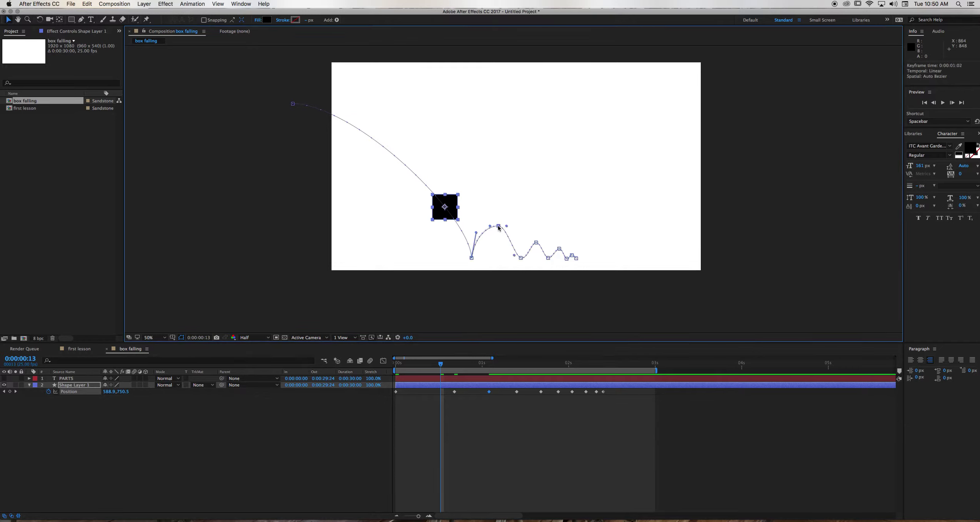
click(81, 20)
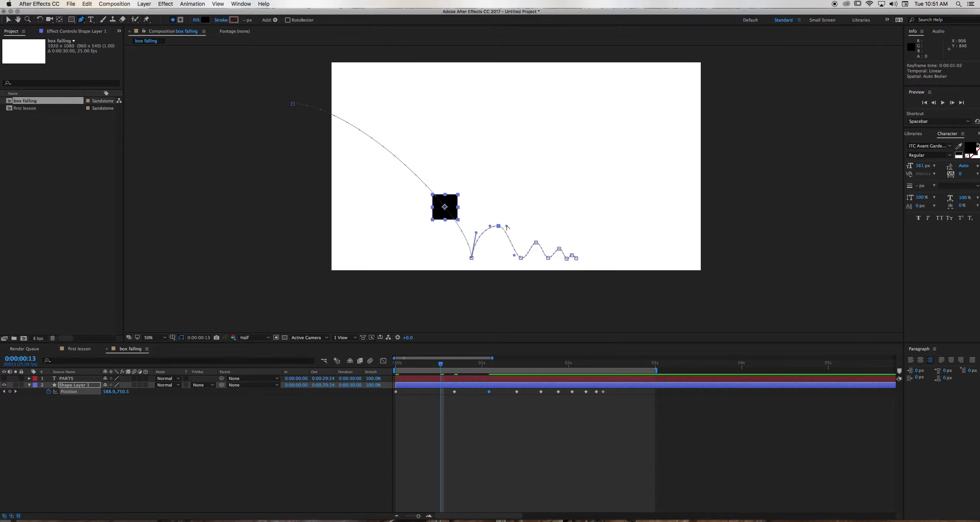
mouse_move(507, 227)
mouse_down()
mouse_move(537, 229)
mouse_move(510, 229)
mouse_up()
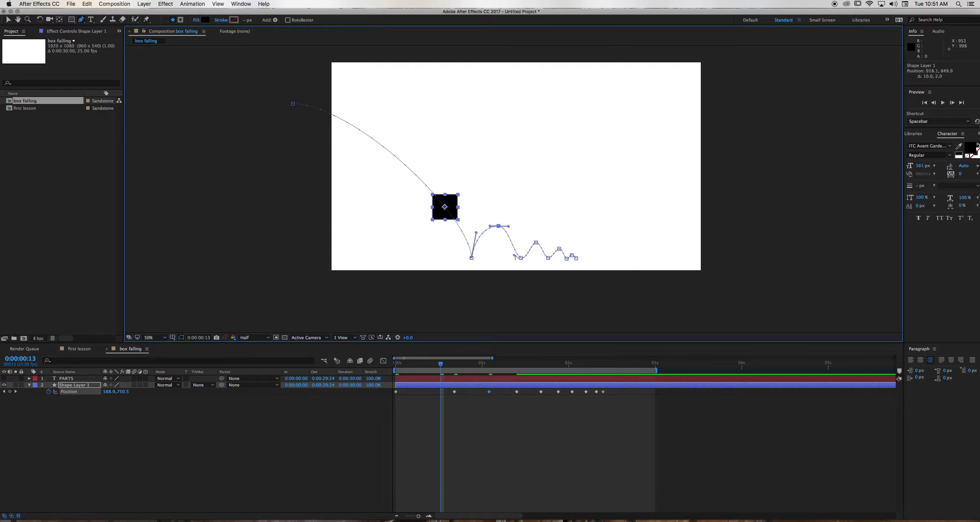
drag(516, 256, 520, 244)
click(8, 20)
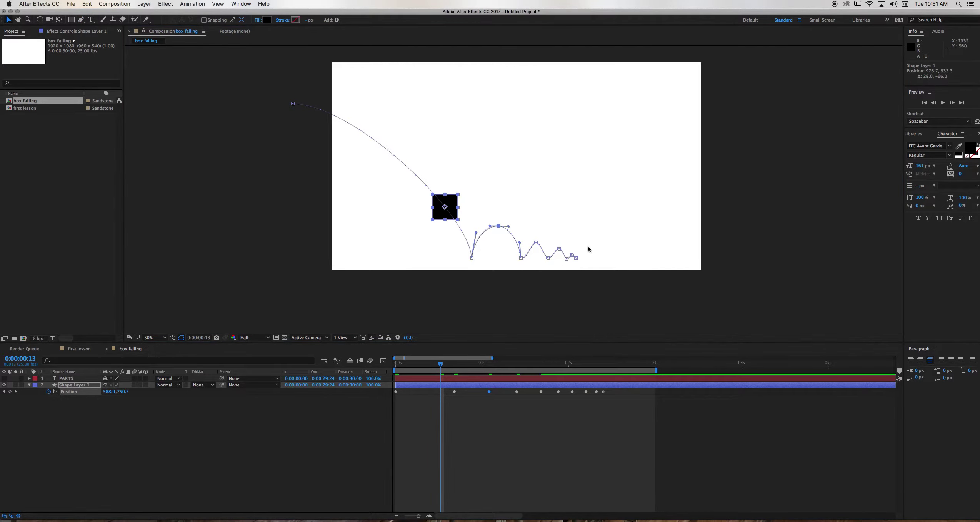
- Split the second landing keyframe's outgoing handle with the Convert Vertex Tool and point it upward to about 996, 952
click(521, 258)
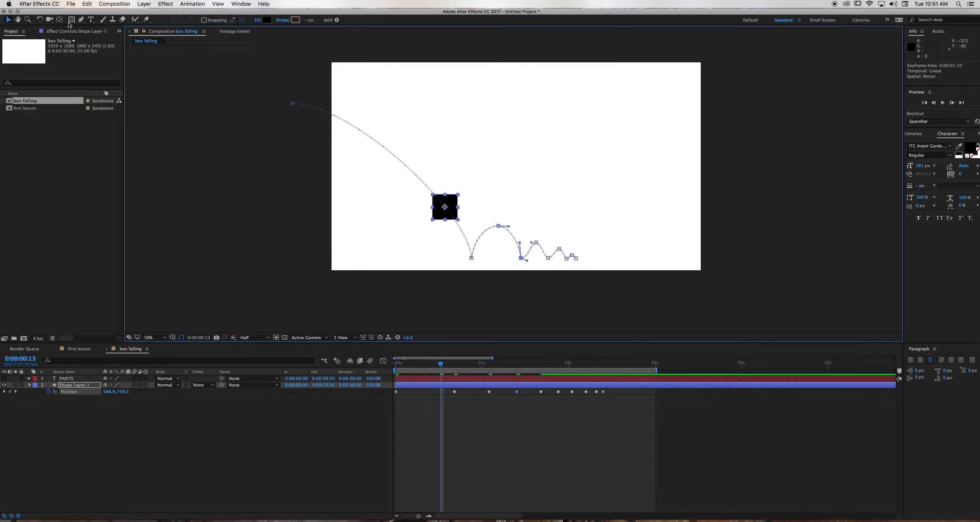
click(81, 19)
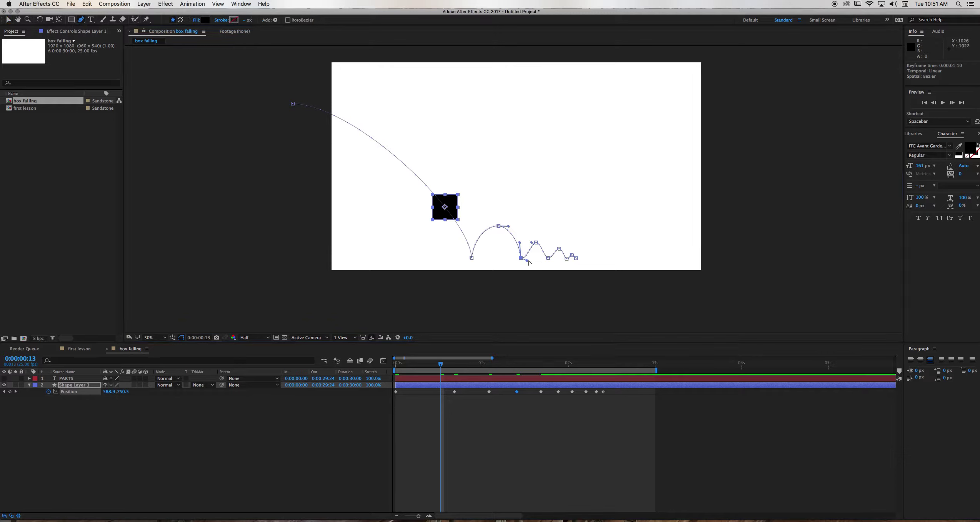
drag(528, 263, 520, 267)
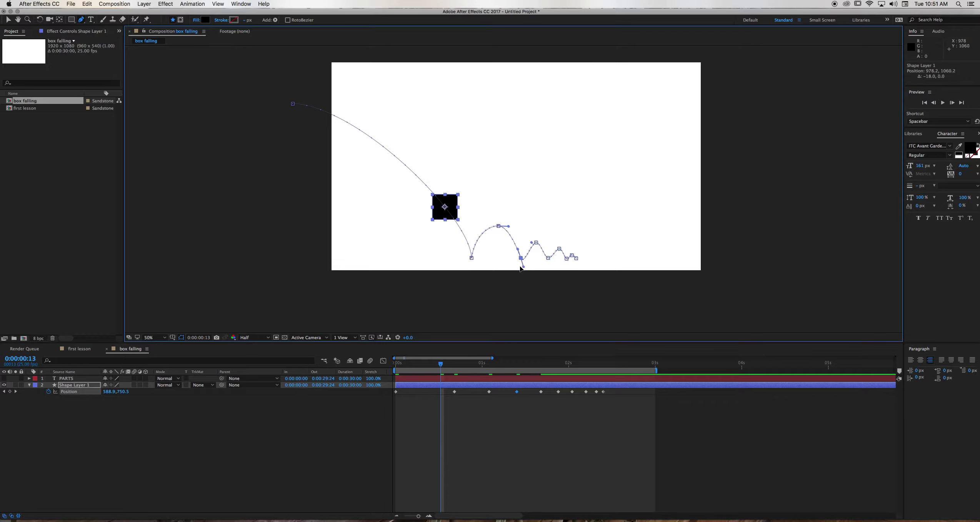
drag(521, 268, 526, 265)
drag(85, 21, 106, 47)
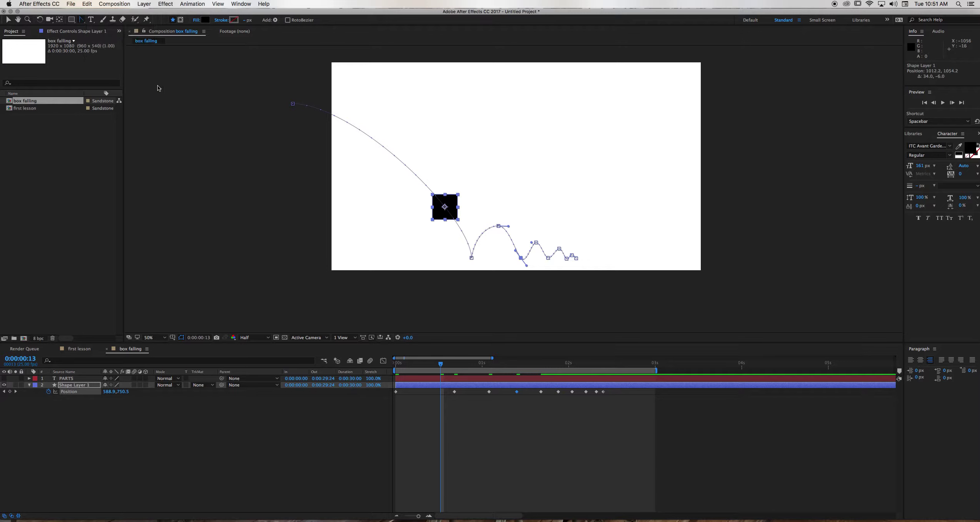
drag(528, 269, 524, 248)
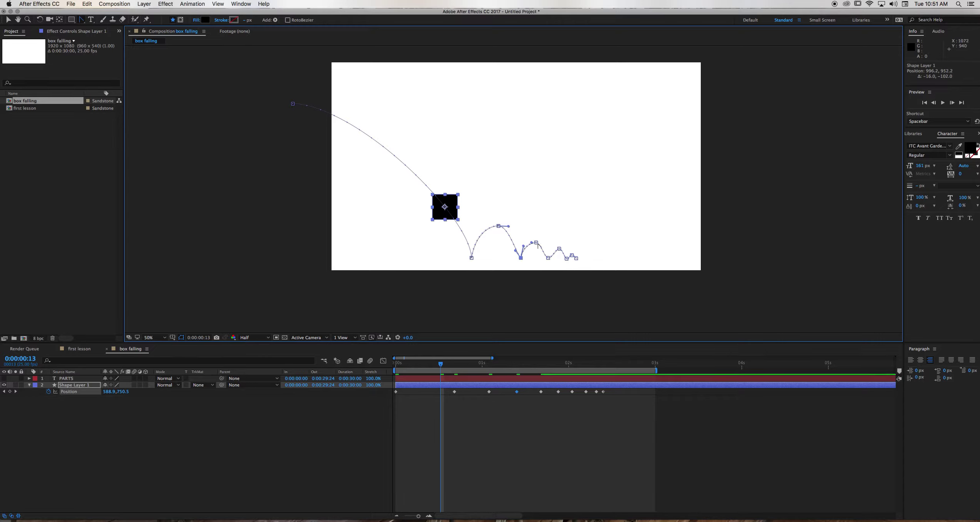
- Select the second bounce's peak keyframe and the third landing keyframe on the motion path for handle shaping
click(536, 243)
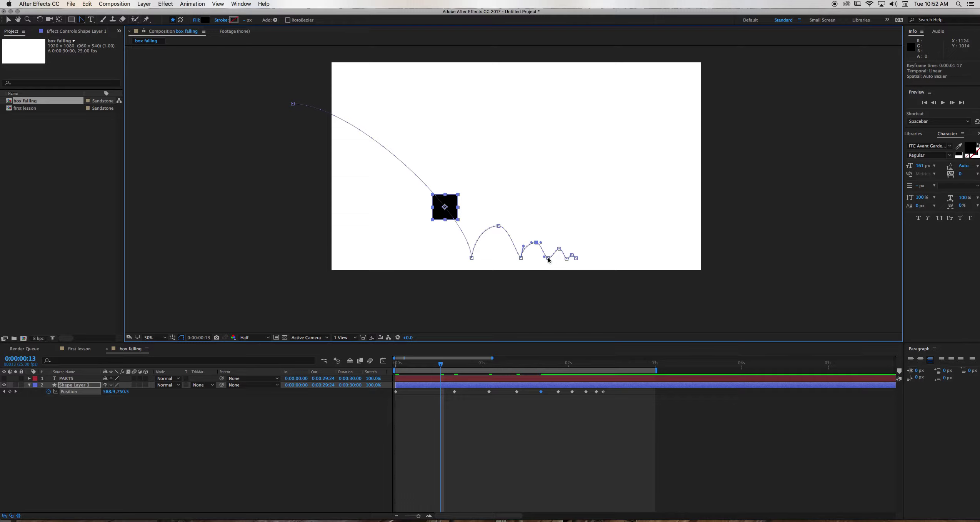
drag(545, 260, 550, 260)
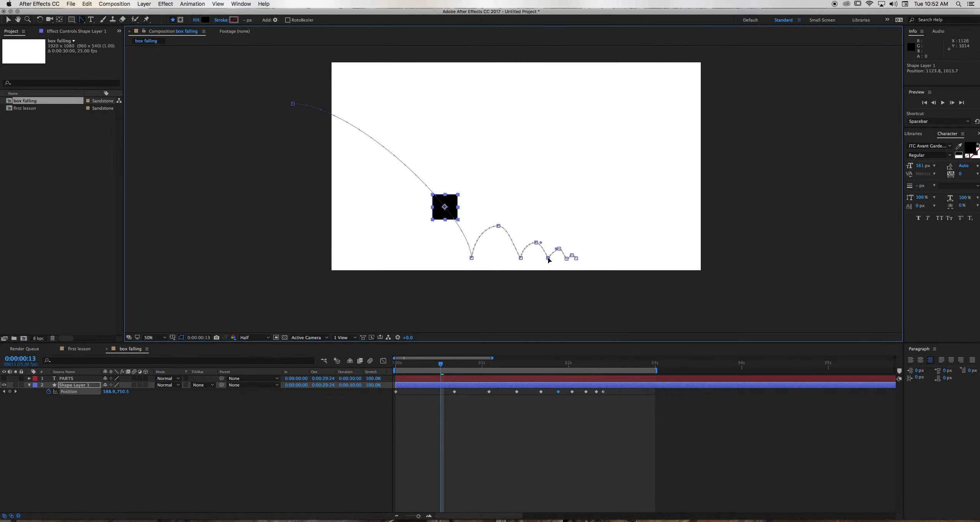
- Reshape the third bounce of the box's motion path, giving it a rounded peak and a corner at its far landing point
click(567, 259)
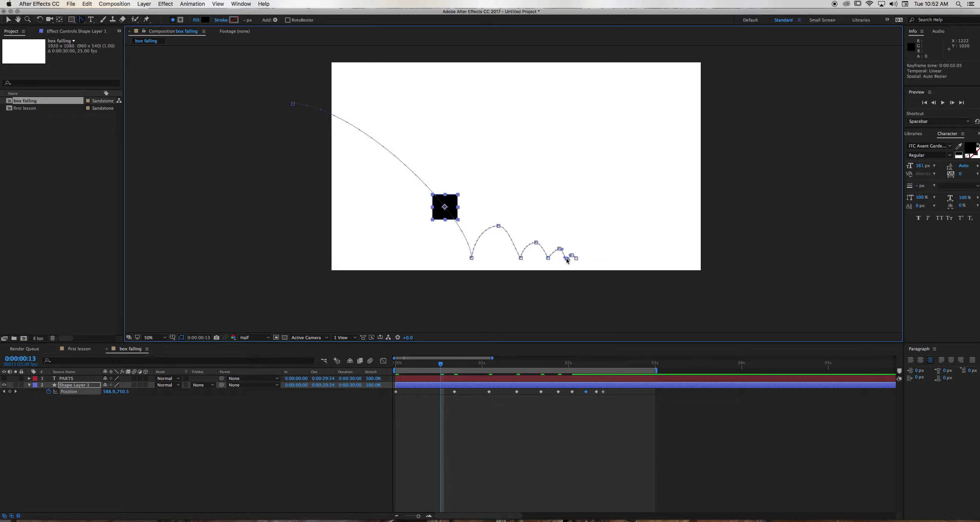
click(559, 249)
drag(563, 251, 559, 250)
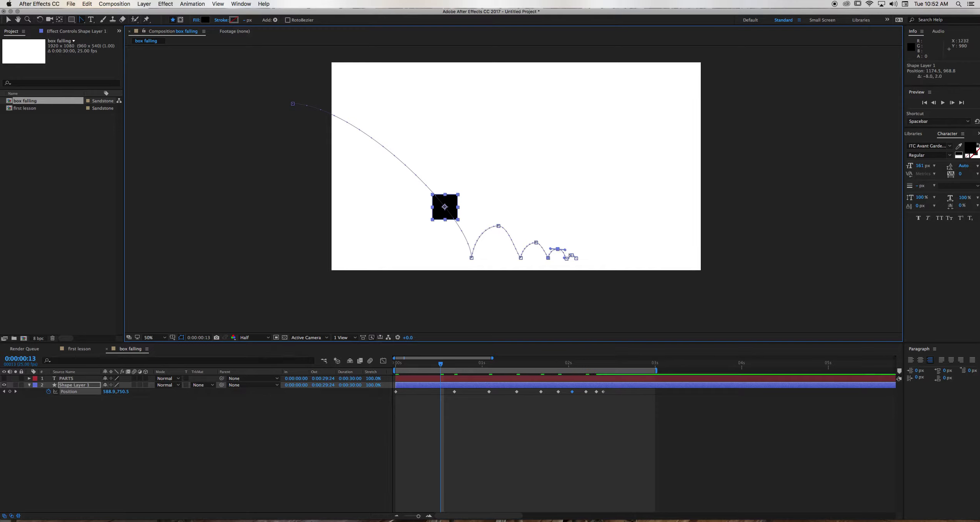
click(567, 258)
- Round the peak of the last small bounce in the motion path with nearly horizontal curve handles
key(period)
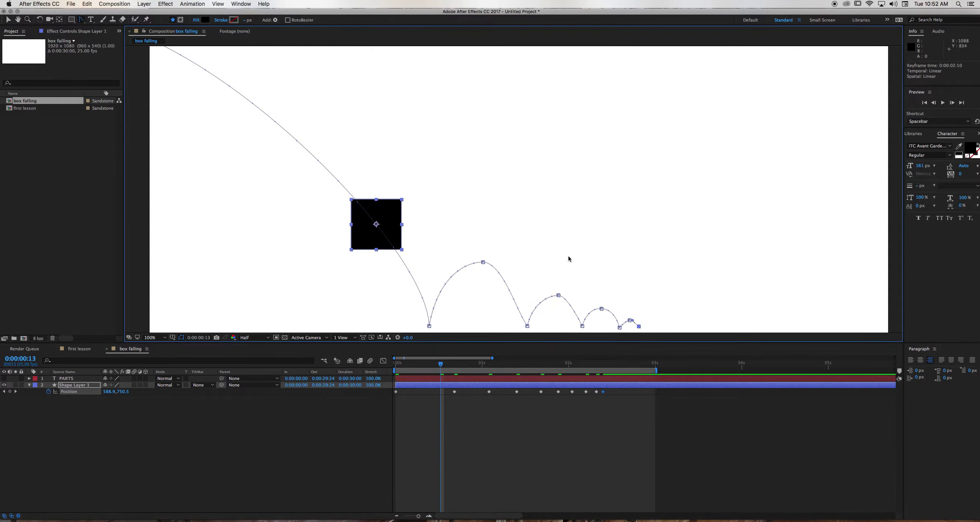
key(period)
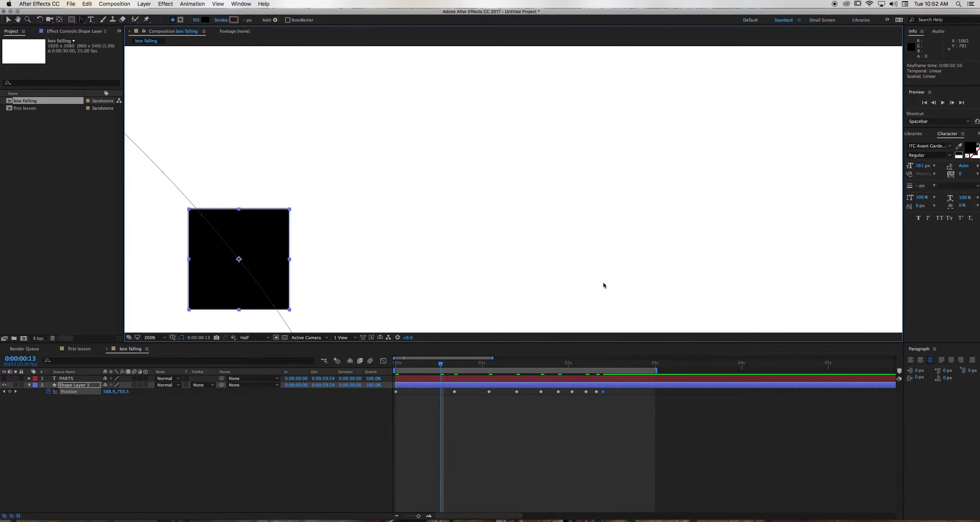
drag(635, 292, 508, 96)
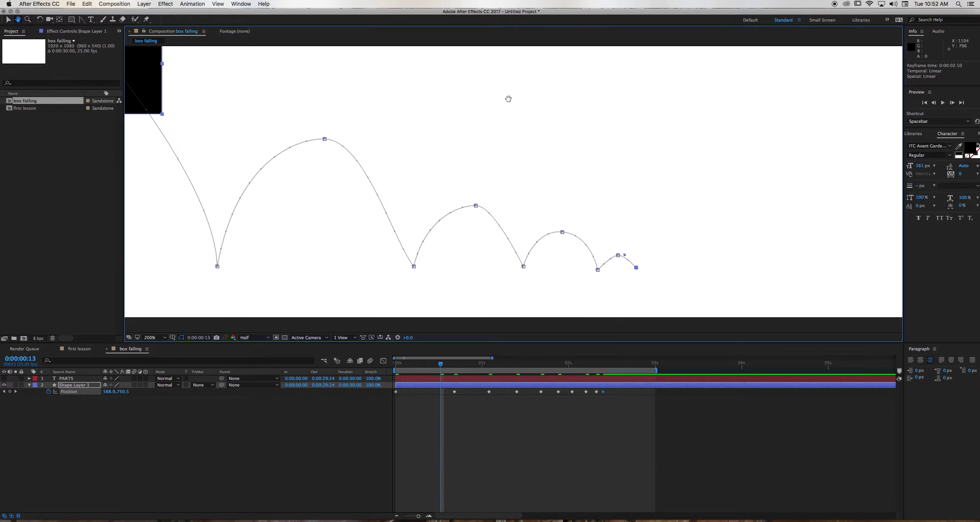
key(g)
drag(618, 255, 634, 259)
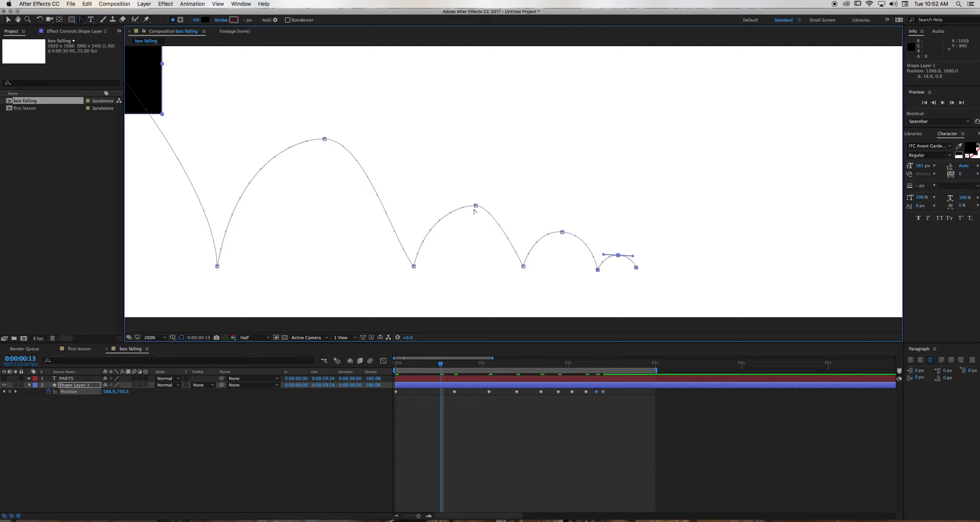
- Make the second bounce's starting landing point a corner and redraw its peak with symmetric, nearly horizontal handles
click(476, 206)
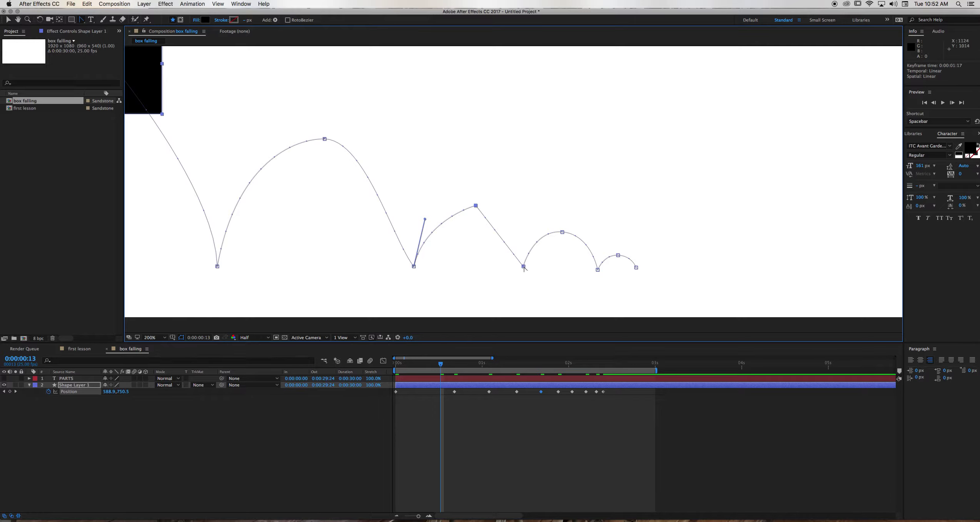
click(414, 266)
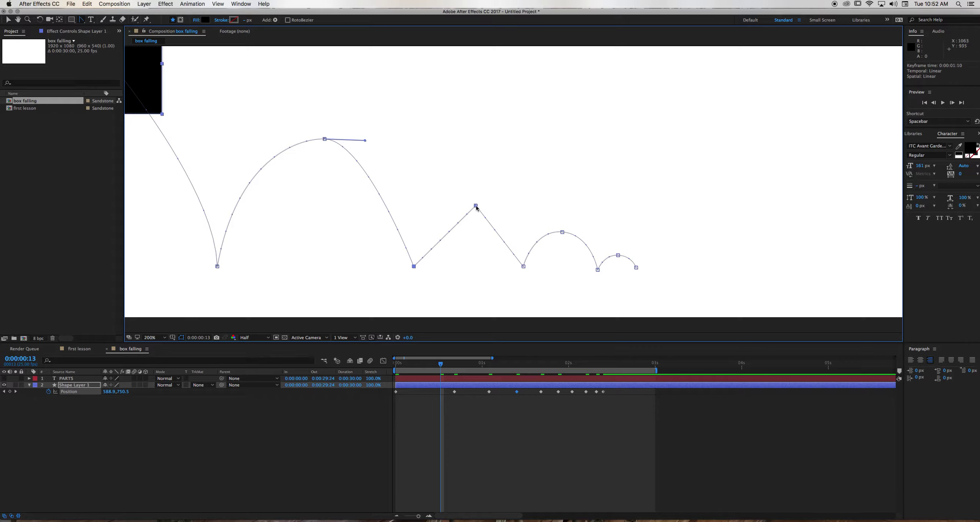
drag(476, 206, 519, 209)
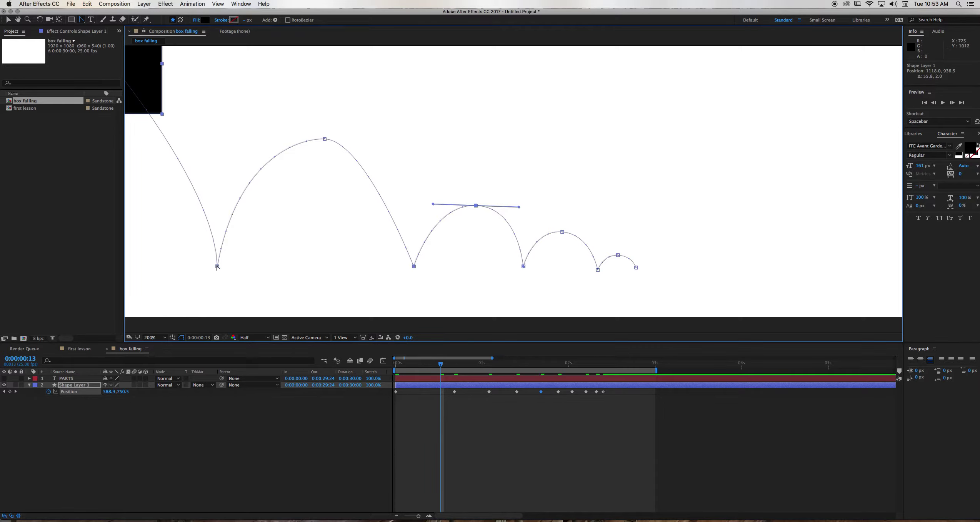
- Convert the first landing point to a sharp corner and lengthen the path's starting handle to bow the initial fall
key(h)
mouse_move(249, 276)
mouse_down()
mouse_move(319, 298)
mouse_move(444, 285)
mouse_move(398, 305)
mouse_move(366, 299)
mouse_up()
key(v)
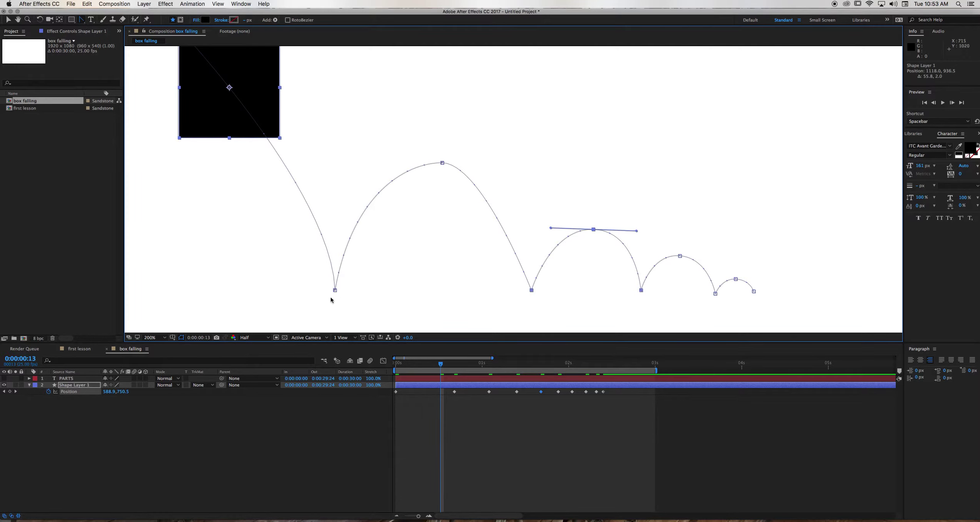
super+click(335, 289)
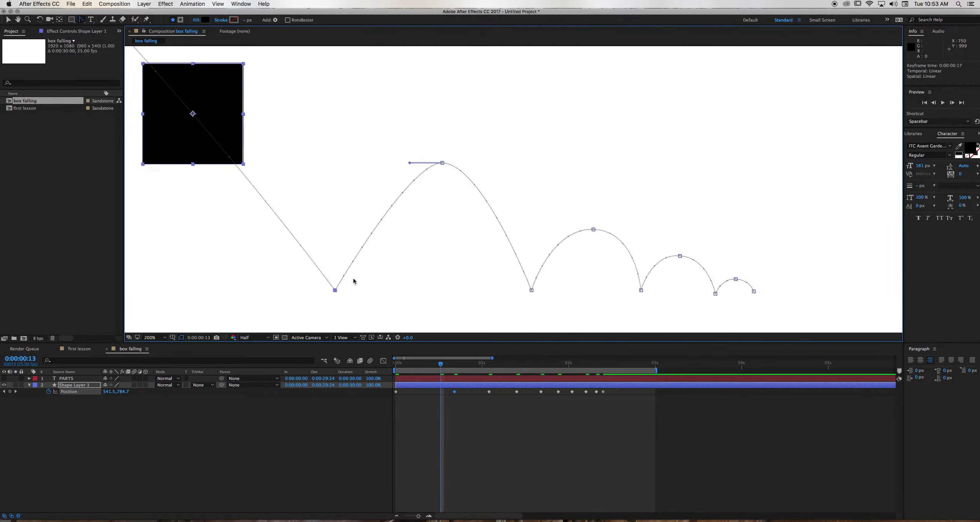
mouse_move(309, 212)
mouse_down()
mouse_move(356, 275)
mouse_move(363, 321)
mouse_up()
key(v)
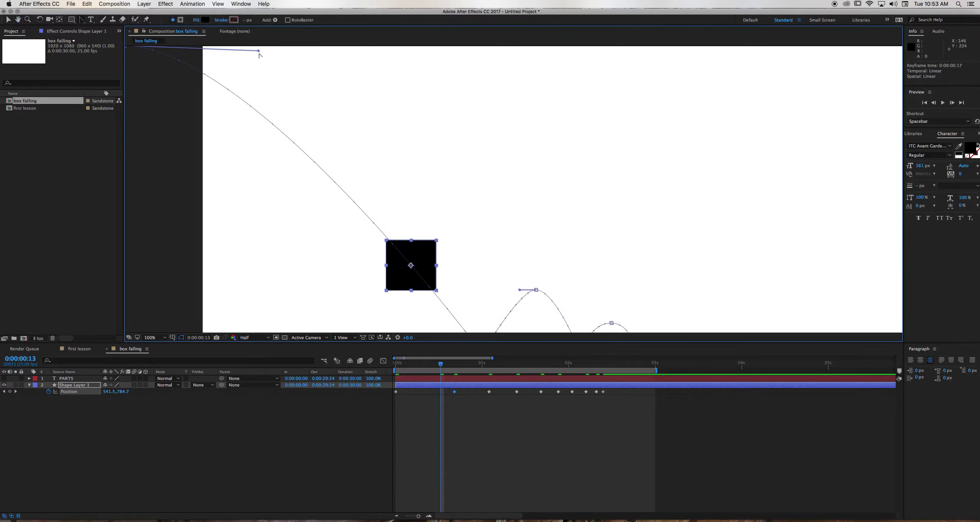
drag(259, 52, 360, 58)
- Reshape the first and largest bounce into a symmetric arc with longer horizontal handles at its peak
key(h)
mouse_move(525, 232)
mouse_down()
mouse_move(490, 208)
mouse_move(508, 257)
mouse_move(444, 171)
mouse_move(442, 183)
mouse_up()
key(g)
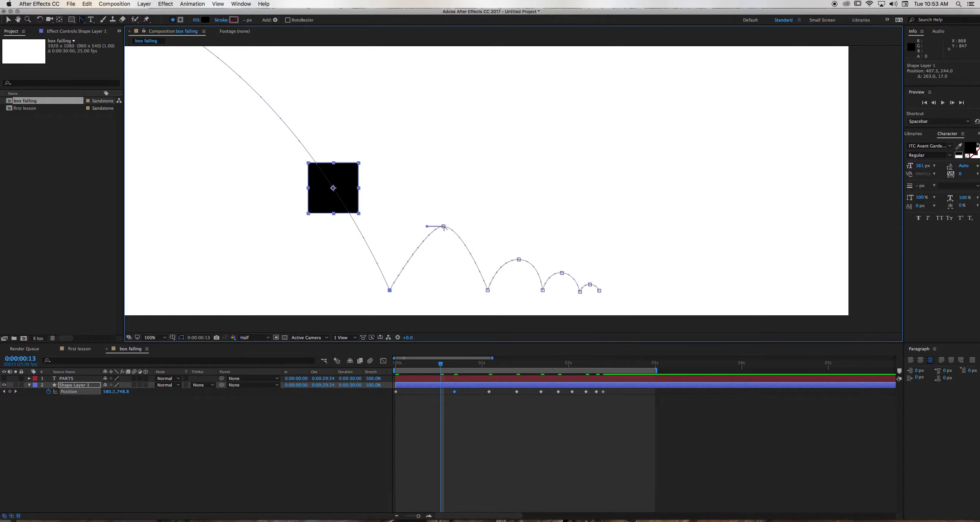
drag(443, 227, 463, 227)
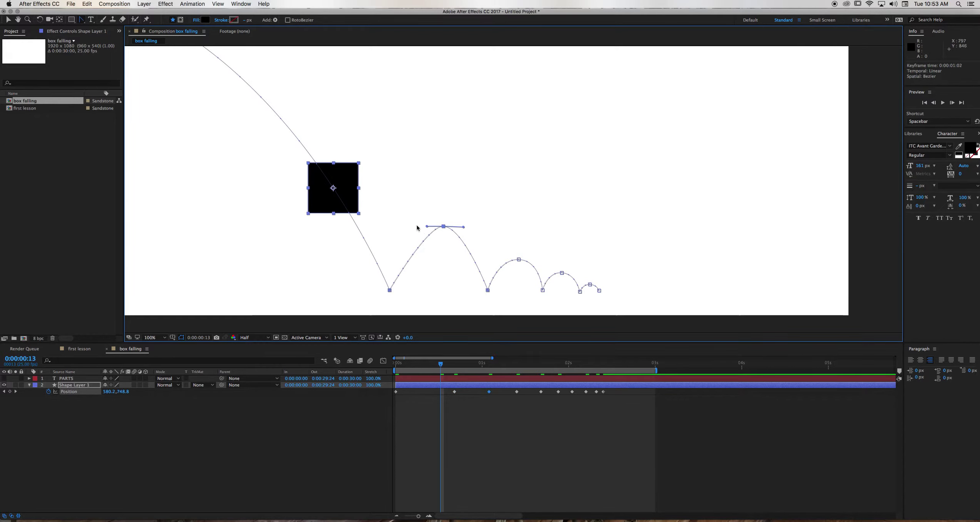
drag(426, 227, 478, 229)
- Even out the peak handles of the second and third bounces so both arcs are symmetric
click(519, 259)
drag(498, 260, 538, 261)
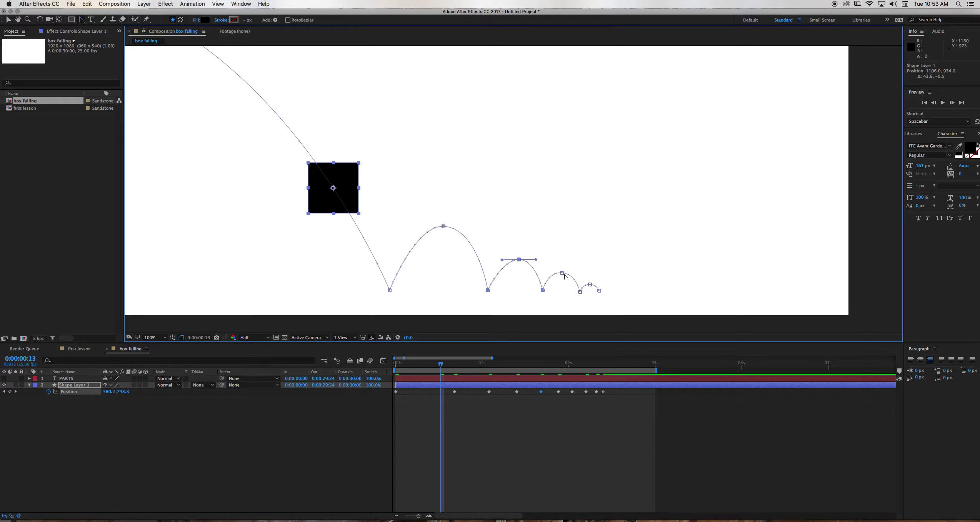
drag(562, 273, 576, 274)
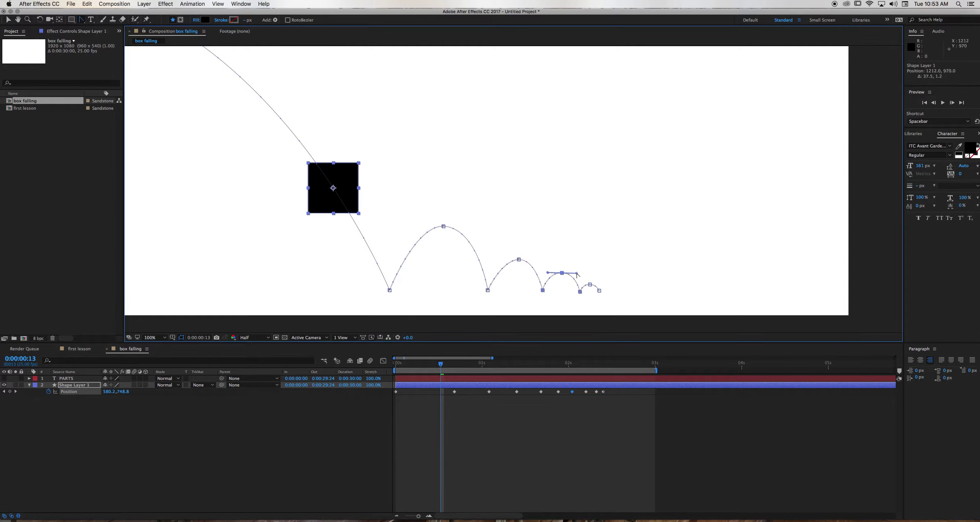
- Extend the visible time range of the timeline and preview the reshaped bounce animation
key(comma)
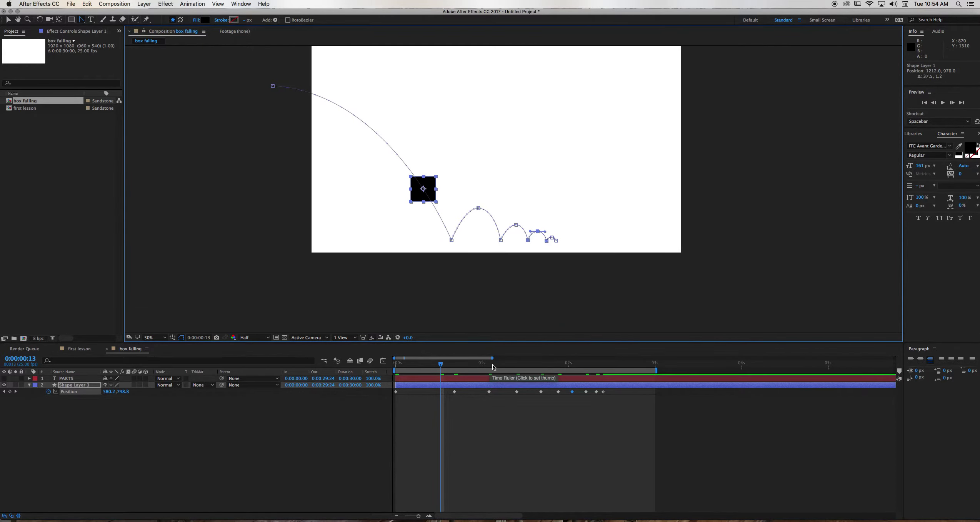
drag(492, 359, 515, 363)
key(space)
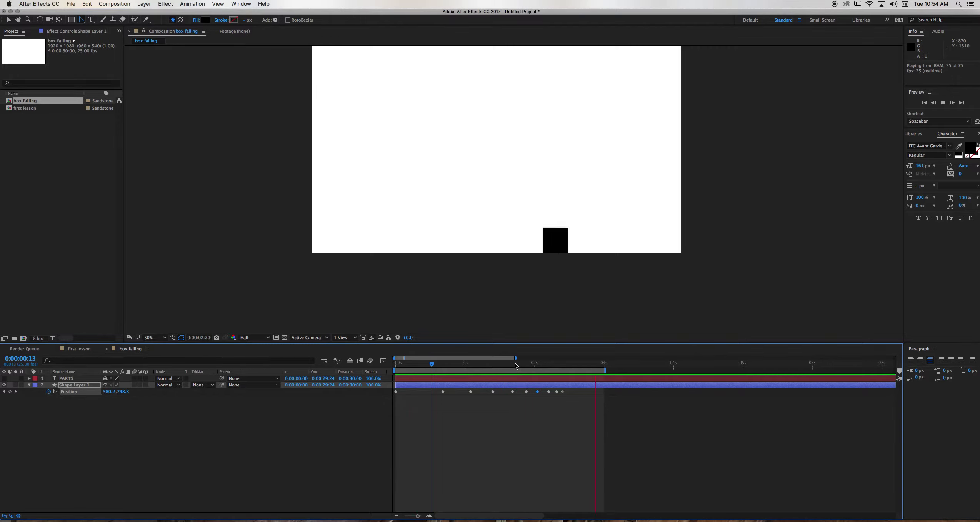
key(space)
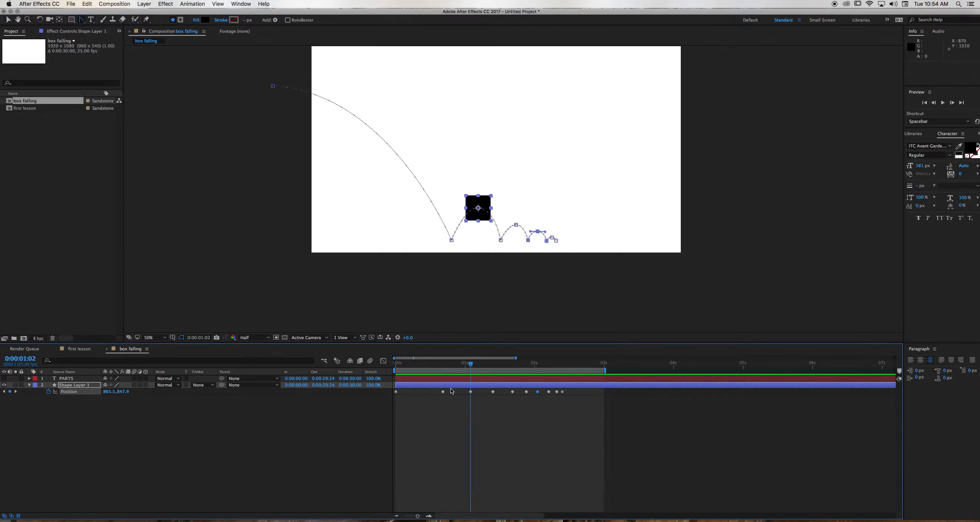
- Shift all Position keyframes after the first one 3 frames earlier and preview the animation
drag(470, 366, 385, 377)
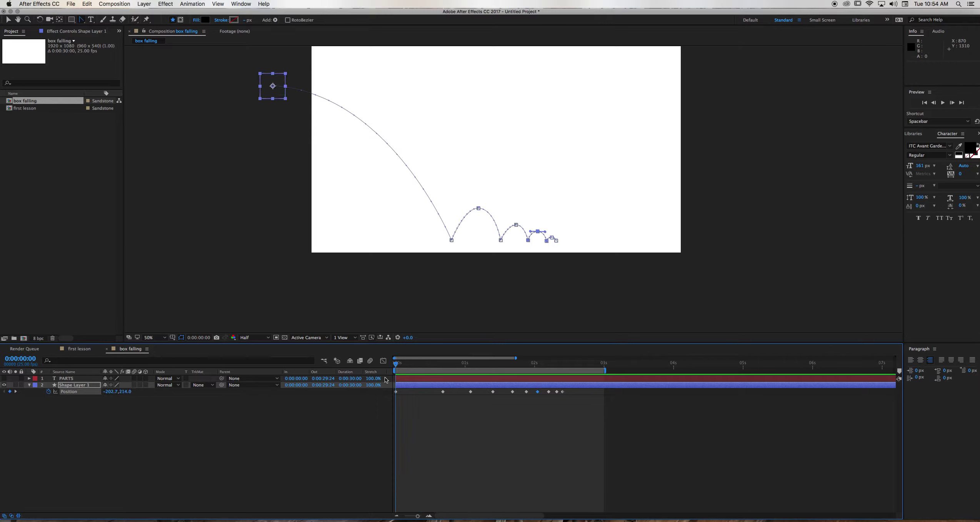
drag(591, 422, 463, 392)
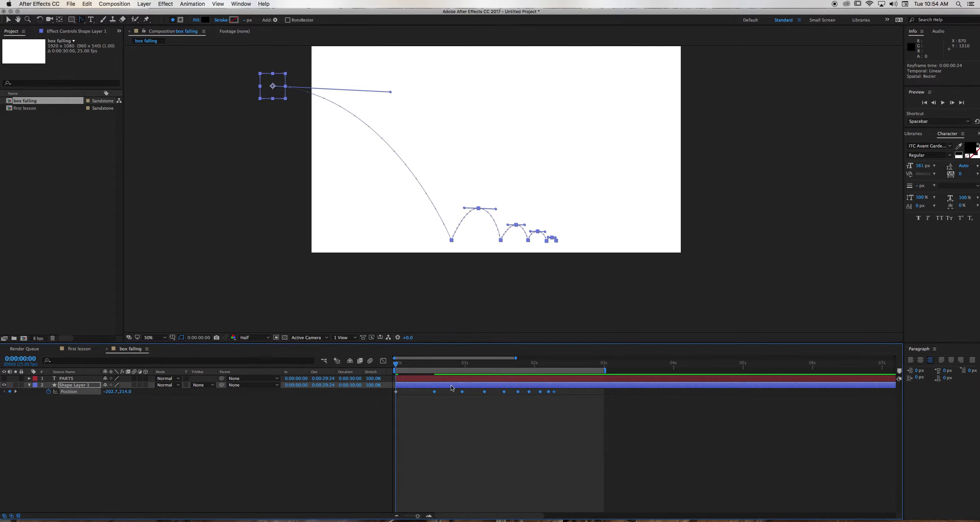
key(space)
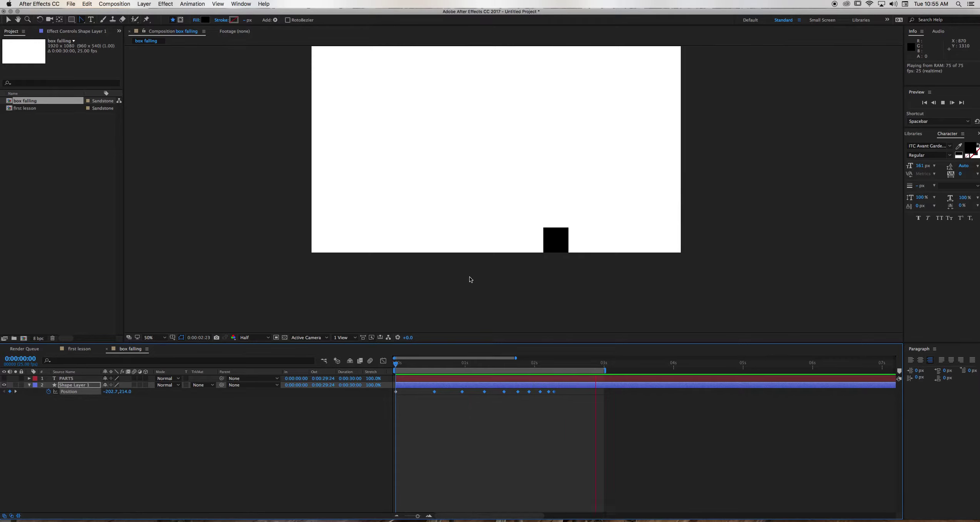
key(space)
- Shift the Position keyframes after the first impact about 3 frames earlier and preview the animation
drag(454, 417, 580, 393)
drag(517, 394, 511, 395)
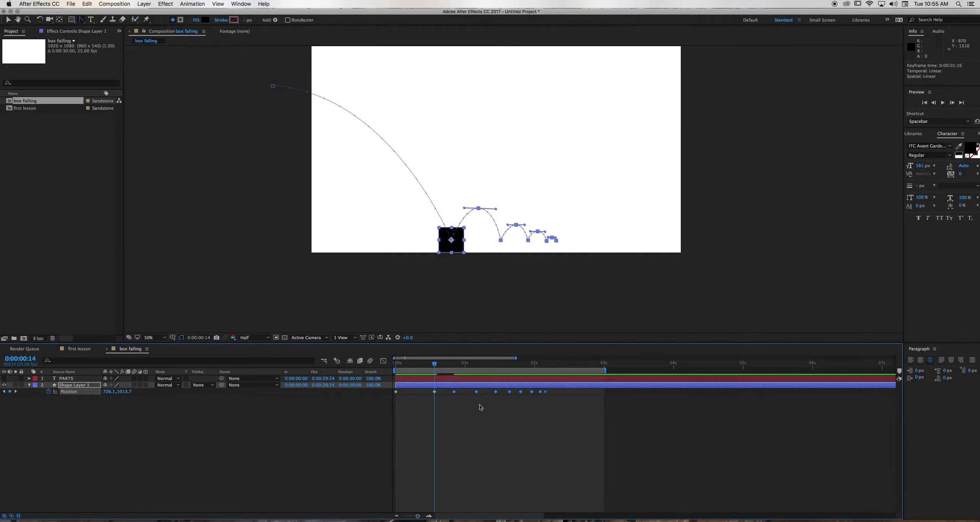
key(space)
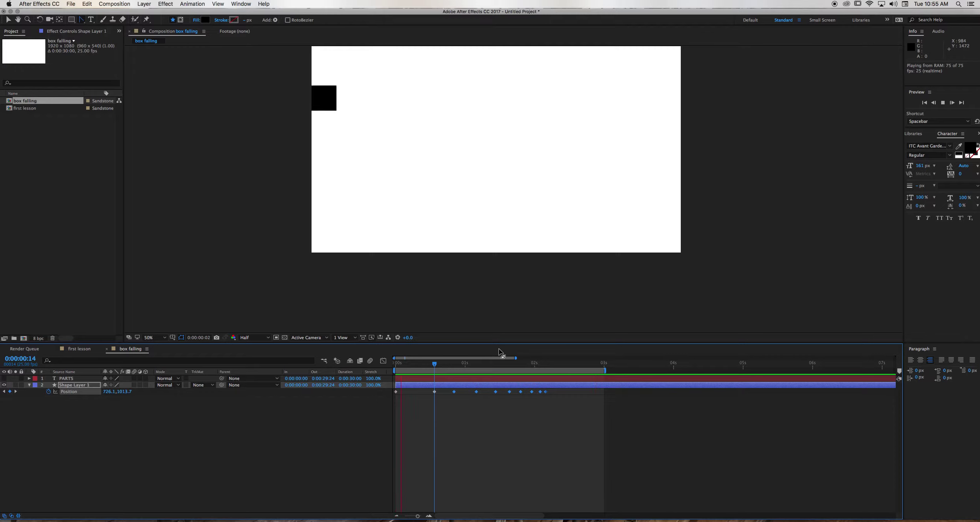
key(space)
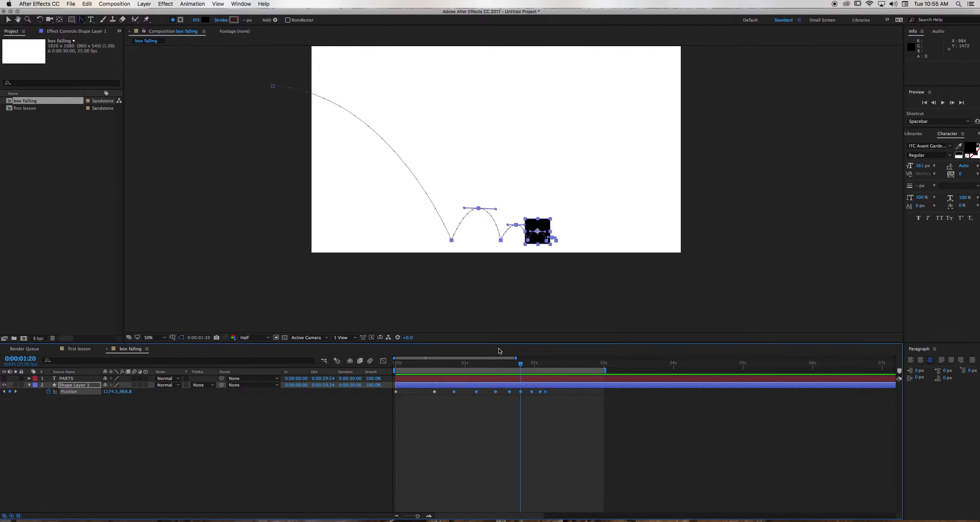
- Compress all Position keyframes proportionally so the bouncing ends at about 1.4 seconds, and preview the faster motion
drag(577, 421, 383, 382)
click(455, 415)
click(457, 391)
drag(579, 448, 398, 372)
drag(546, 391, 458, 417)
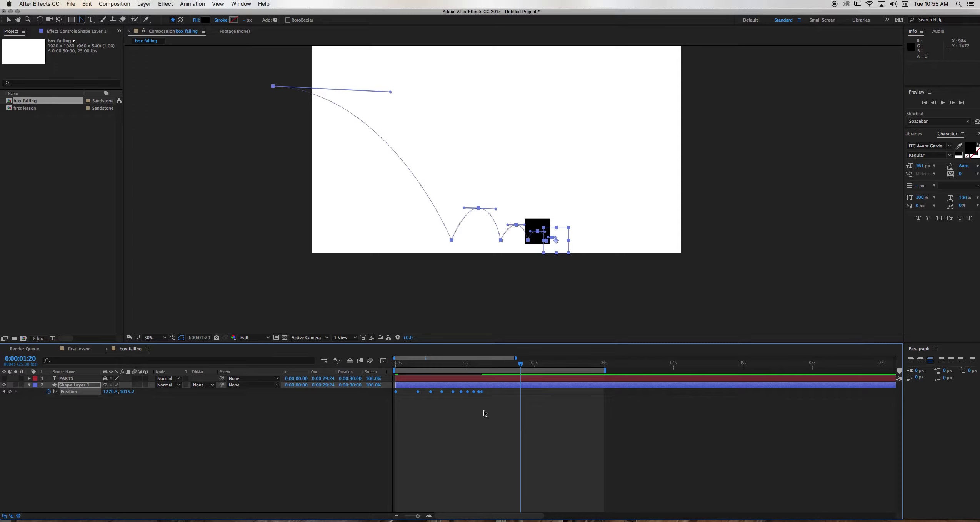
mouse_move(483, 410)
mouse_down()
mouse_move(470, 412)
mouse_move(492, 405)
mouse_up()
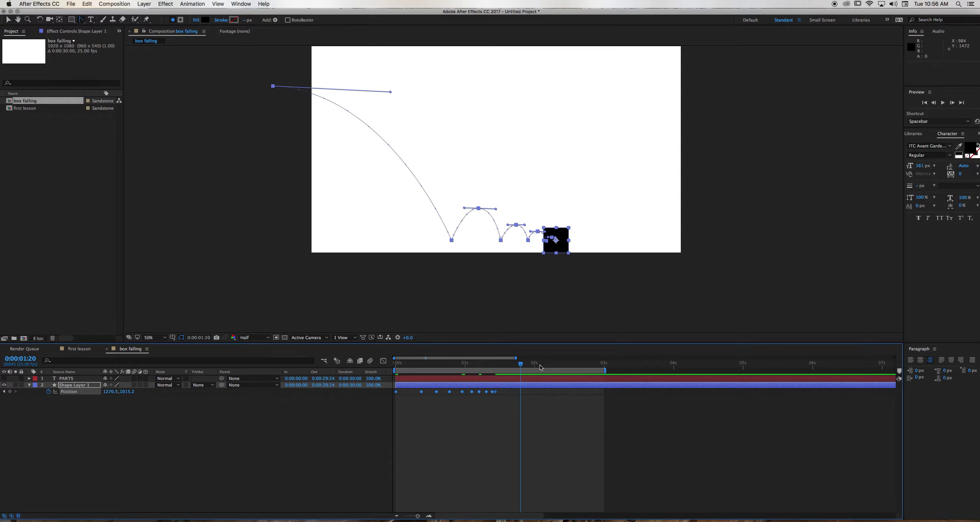
key(space)
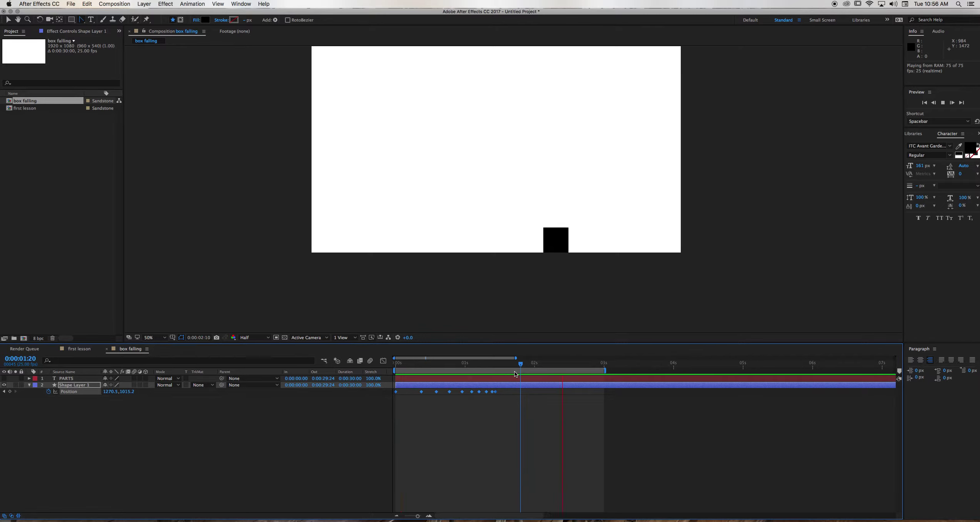
key(space)
- Move all Position keyframes after the first one later, placing the first impact at 0:00:00:12, and preview the timing
drag(415, 406, 515, 387)
drag(449, 392, 457, 392)
click(446, 414)
key(space)
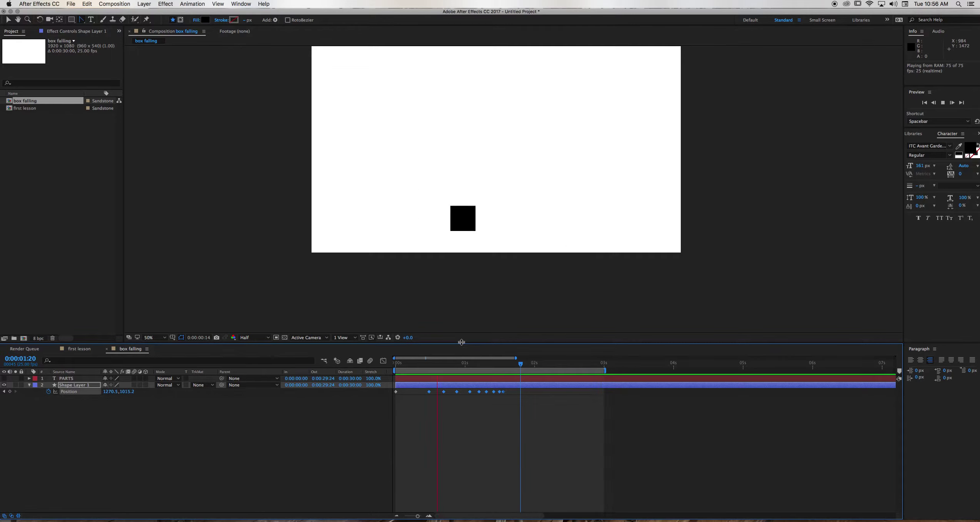
key(space)
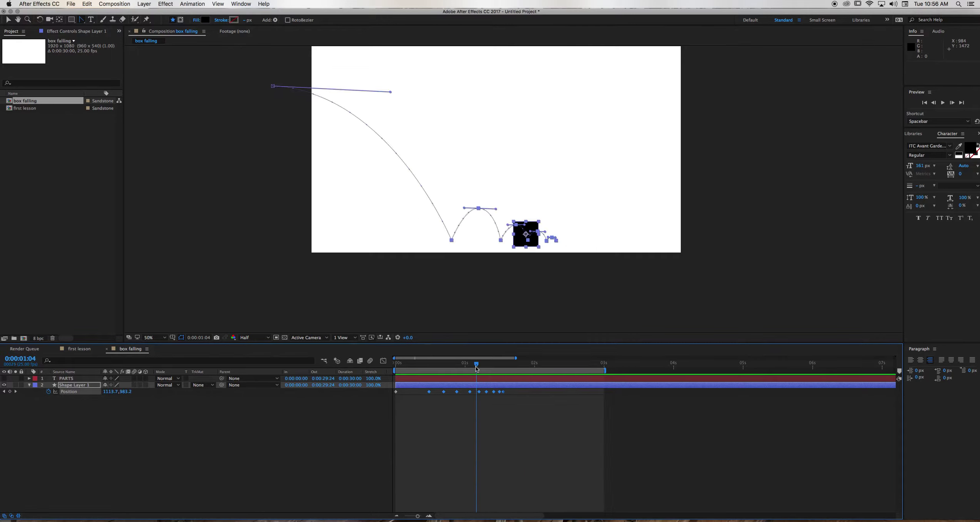
- Reveal the box layer's Transform properties and set the current time to the first impact at 0:00:00:12
key(Page_Up)
drag(458, 369, 419, 371)
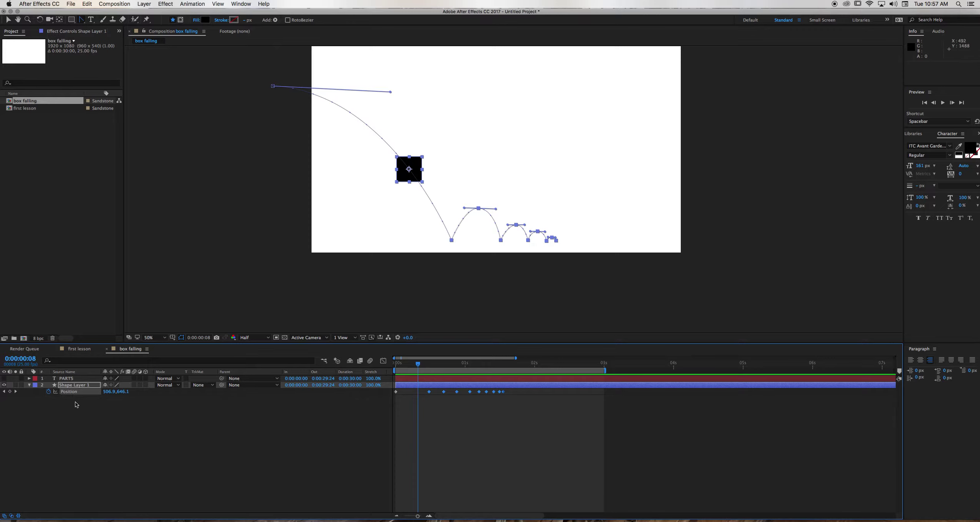
click(29, 385)
click(30, 385)
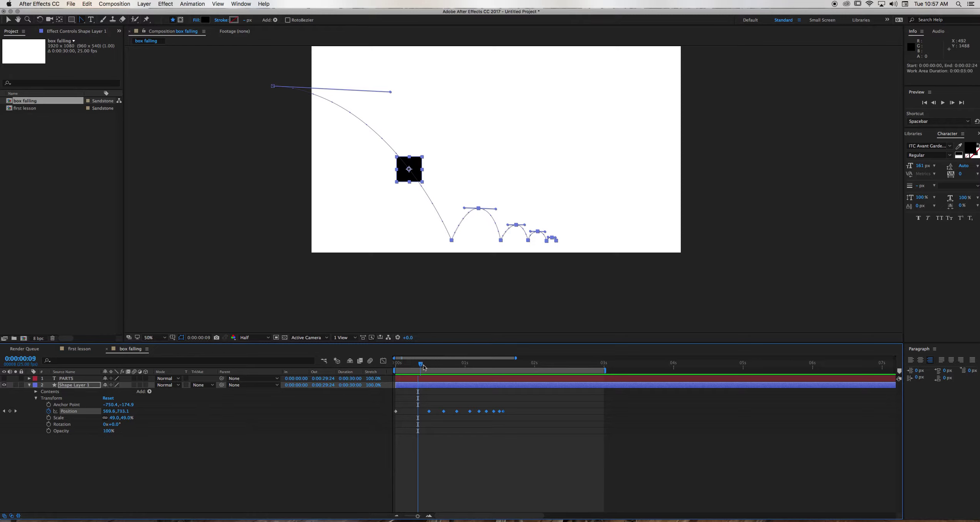
drag(424, 365, 427, 365)
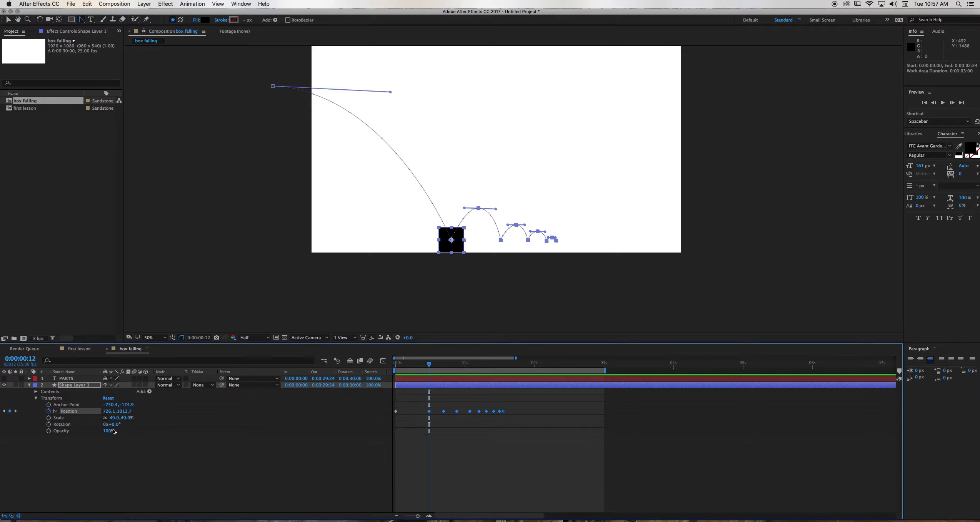
- Rotate the box to 37°, add a Rotation keyframe at the first impact, and move the current time to 0:00:00:17
drag(115, 424, 130, 423)
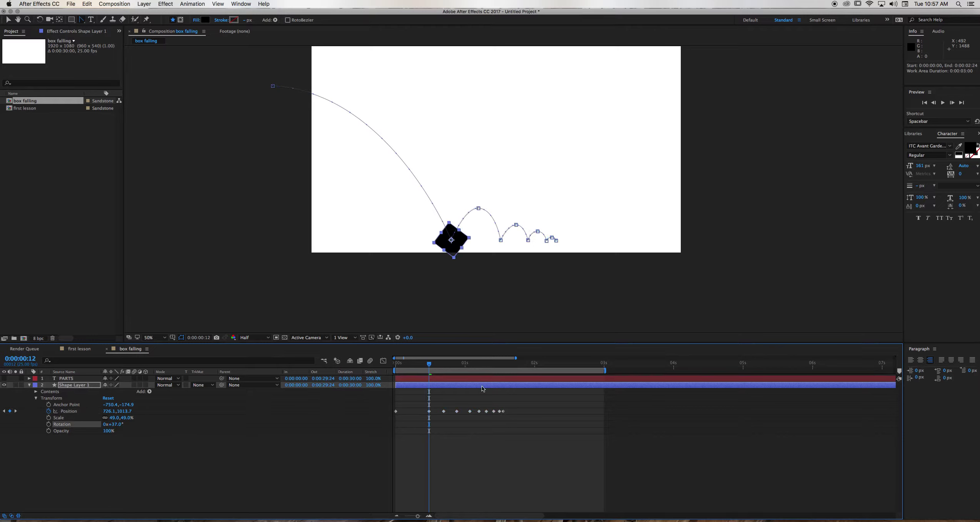
mouse_move(429, 368)
mouse_down()
mouse_move(392, 376)
mouse_move(429, 380)
mouse_up()
click(48, 423)
mouse_move(433, 364)
mouse_down()
mouse_move(447, 360)
mouse_move(410, 364)
mouse_move(445, 363)
mouse_up()
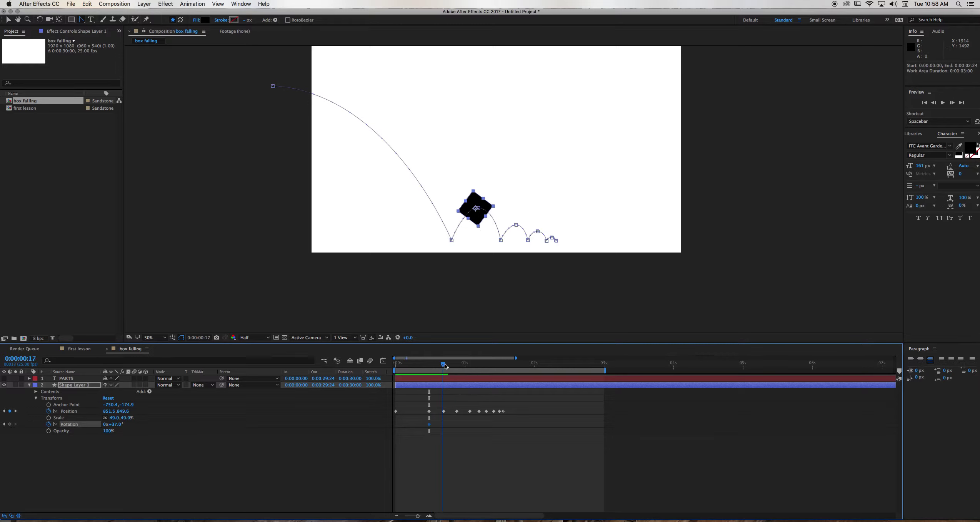
- Add Rotation keyframes of about 99° at 0:00:00:17 and 137° at the second impact, 0:00:00:22
drag(115, 424, 138, 423)
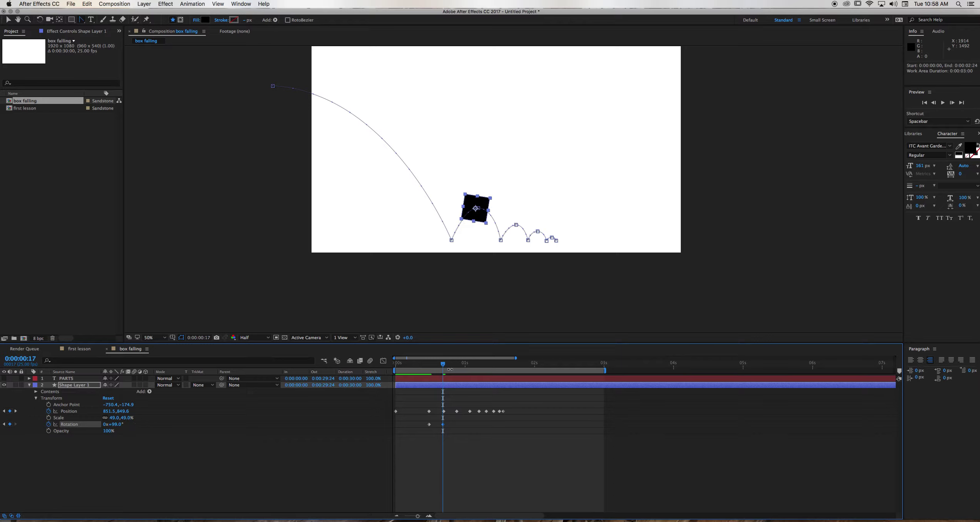
mouse_move(443, 364)
mouse_down()
mouse_move(375, 373)
mouse_move(448, 378)
mouse_up()
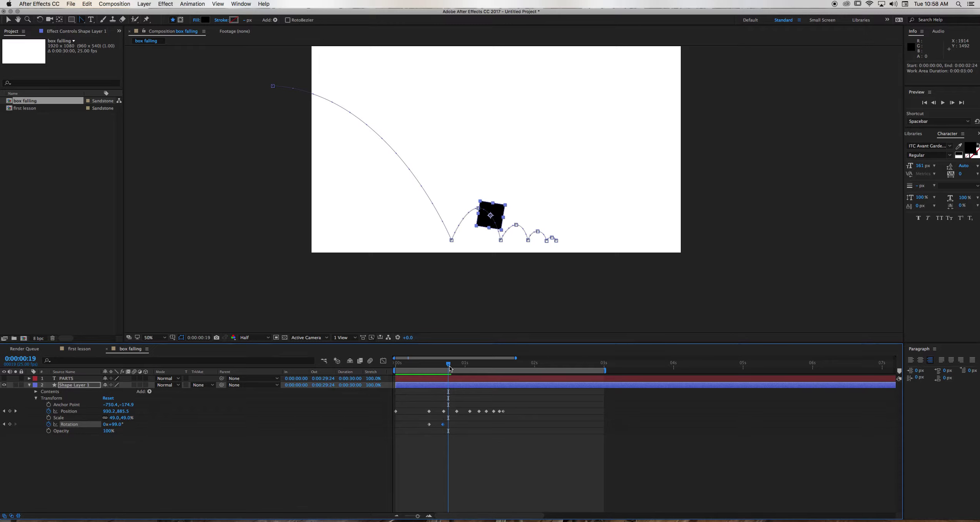
drag(450, 366, 454, 366)
drag(455, 367, 458, 368)
click(121, 424)
text(115)
key(Return)
drag(122, 425, 131, 426)
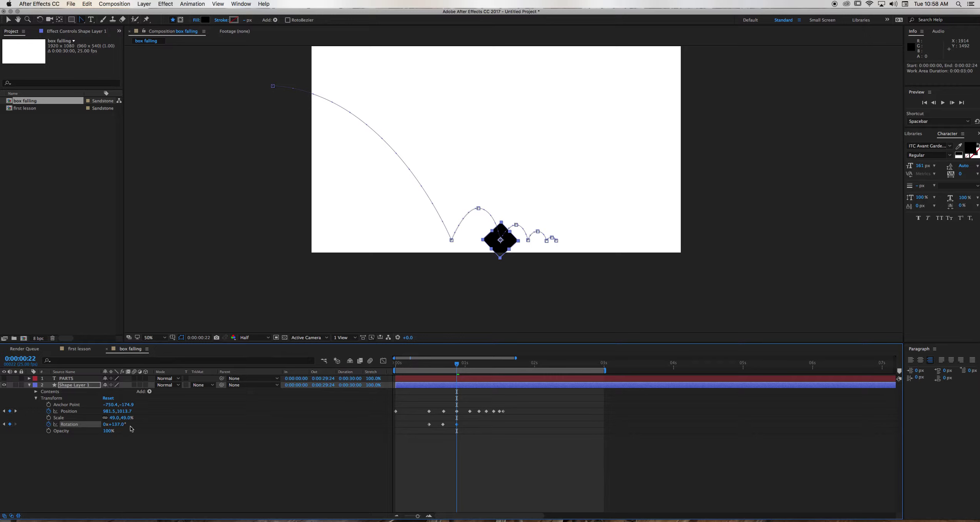
- Add Rotation keyframes of 179° at 0:00:01:02 and about 231° at 0:00:01:05
mouse_move(457, 364)
mouse_down()
mouse_move(376, 373)
mouse_move(470, 369)
mouse_up()
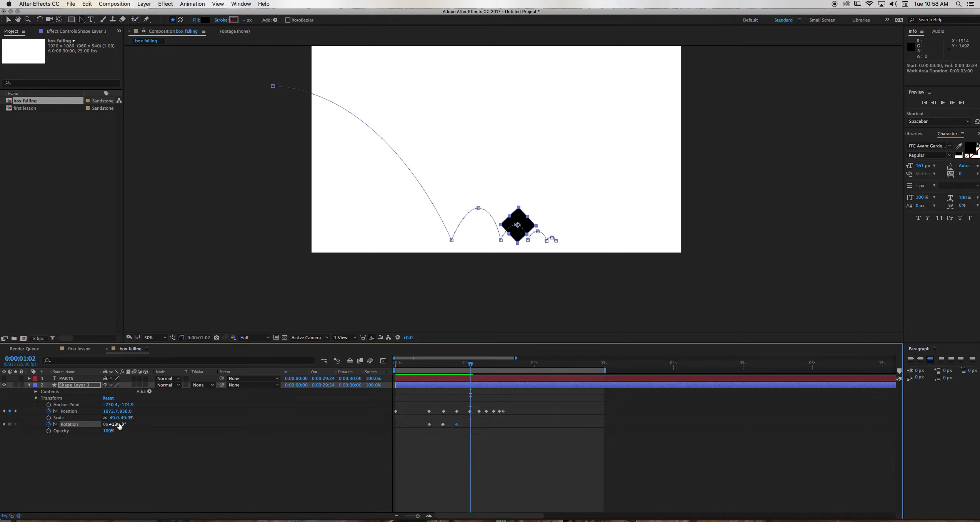
drag(115, 424, 134, 422)
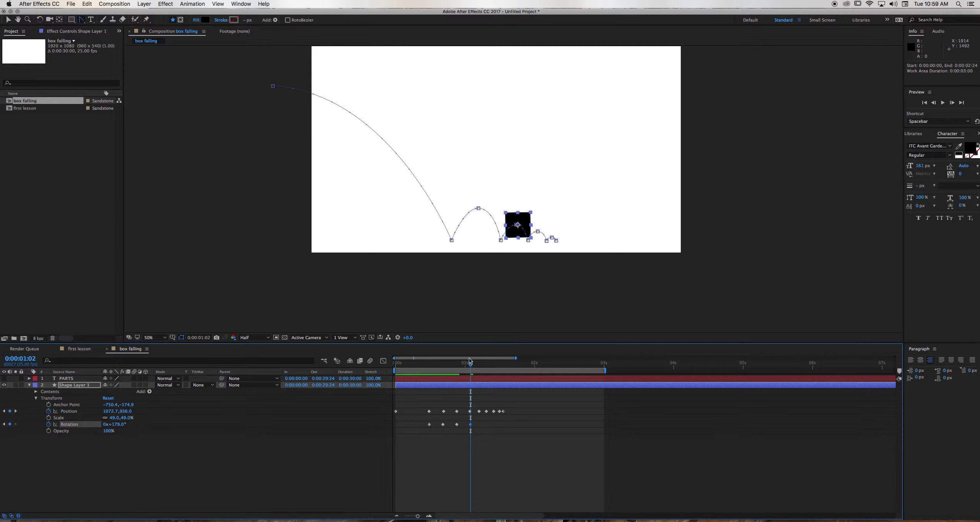
drag(472, 363, 479, 364)
drag(118, 424, 134, 419)
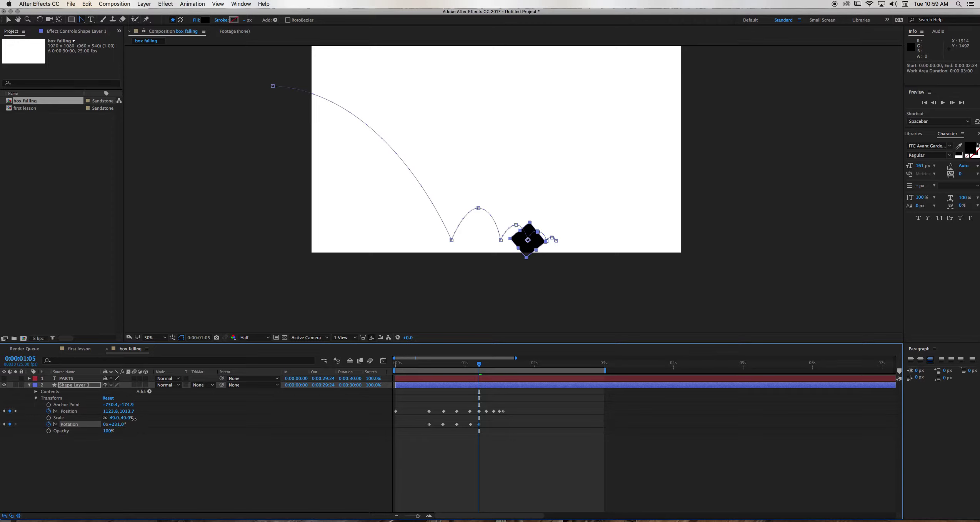
- Add Rotation keyframes of 272° at 0:00:01:08, 315° at 0:00:01:10 and 357° at 0:00:01:12
drag(479, 365, 488, 365)
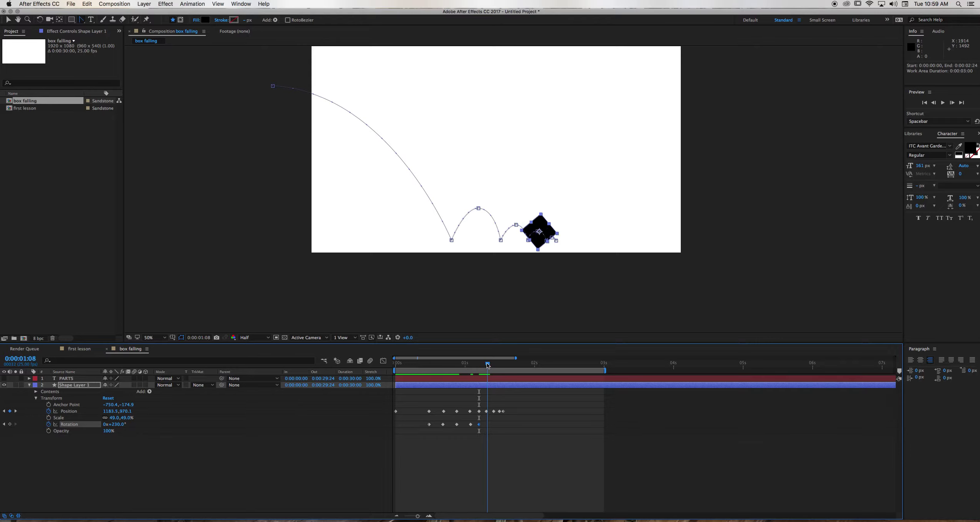
drag(114, 424, 126, 420)
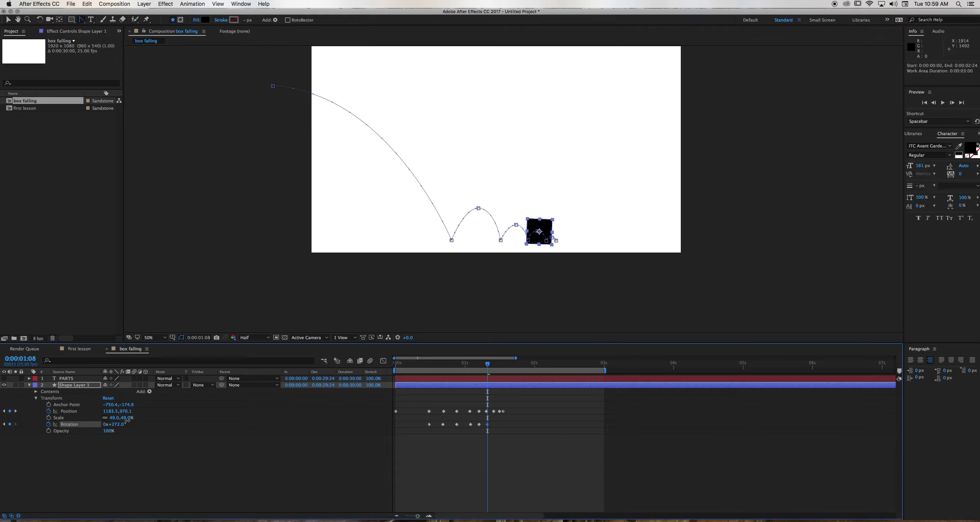
drag(488, 367, 493, 368)
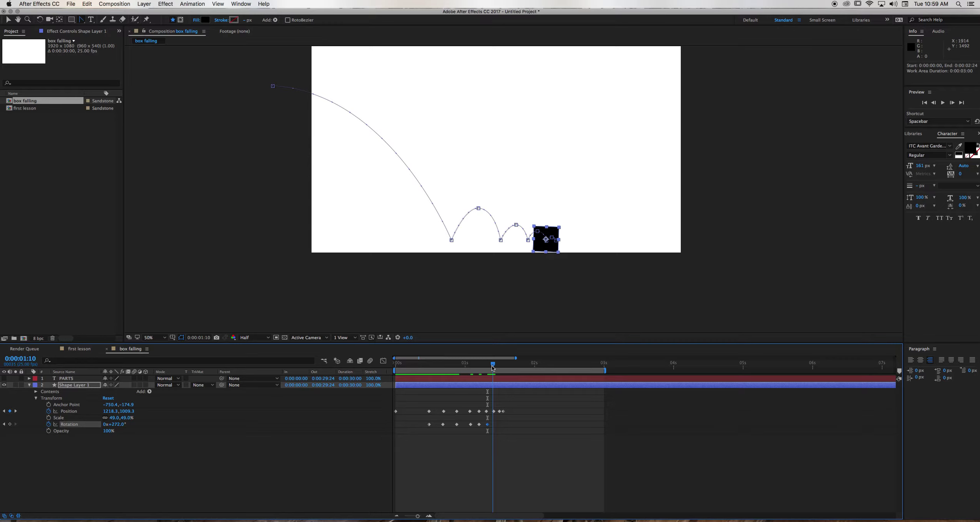
drag(120, 424, 210, 424)
drag(495, 366, 500, 365)
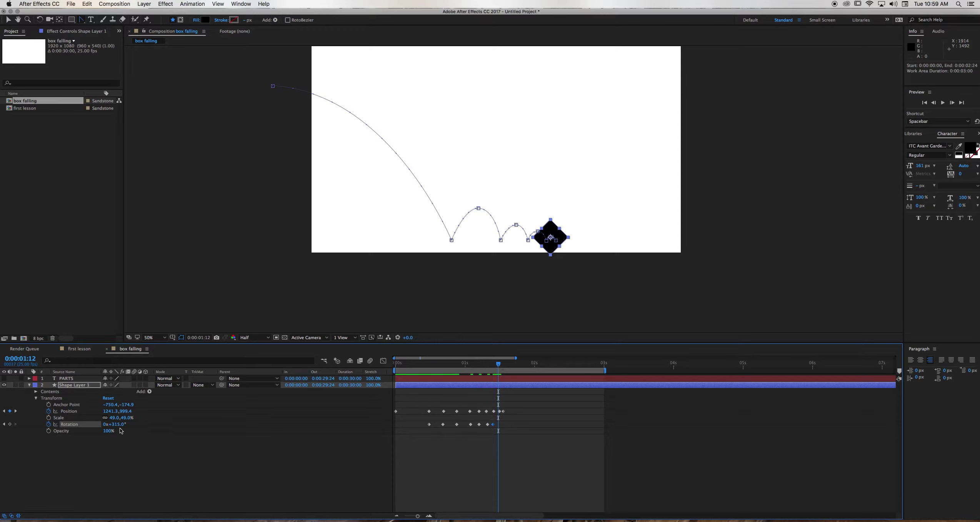
drag(115, 424, 133, 424)
- At 0:00:01:18, slide the box horizontally to about X 1313.5 with a Position keyframe, and preview the animation from the start
mouse_move(501, 365)
mouse_down()
mouse_move(454, 376)
mouse_move(516, 368)
mouse_up()
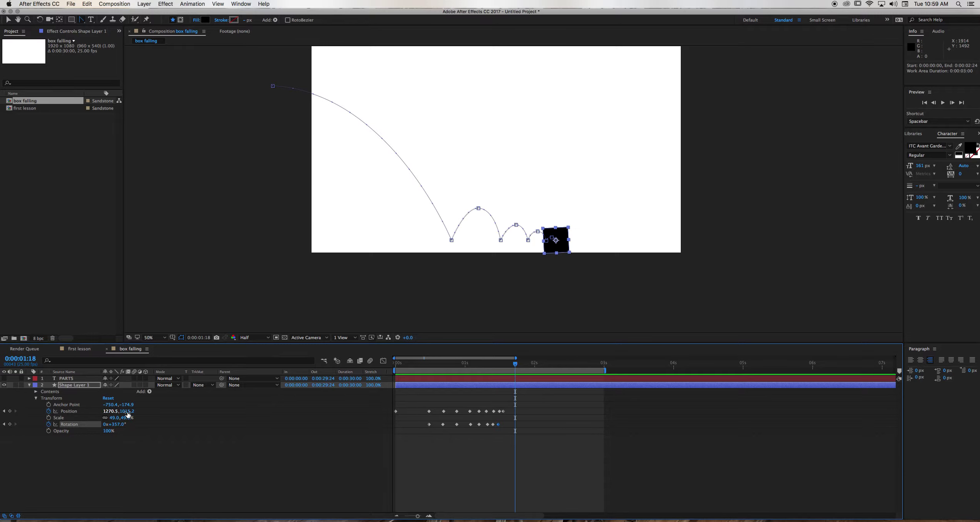
drag(112, 412, 127, 411)
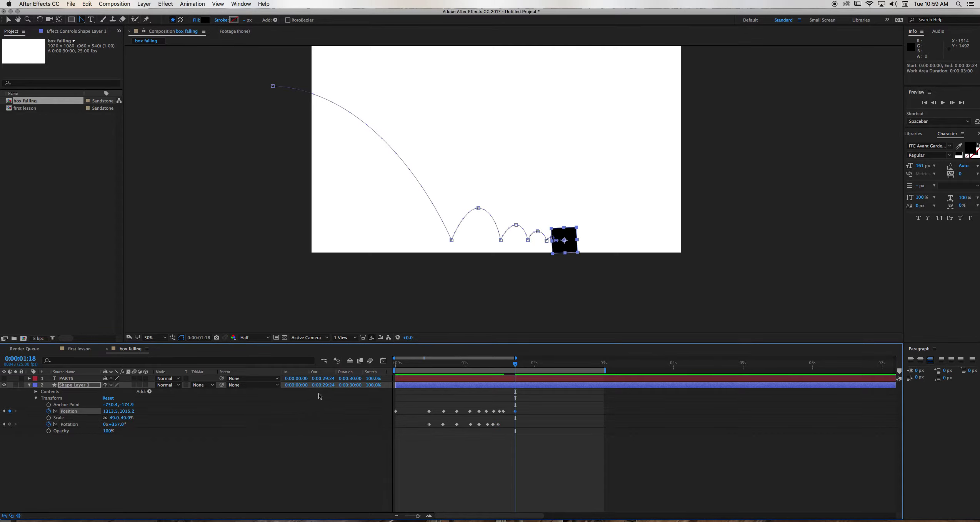
key(Home)
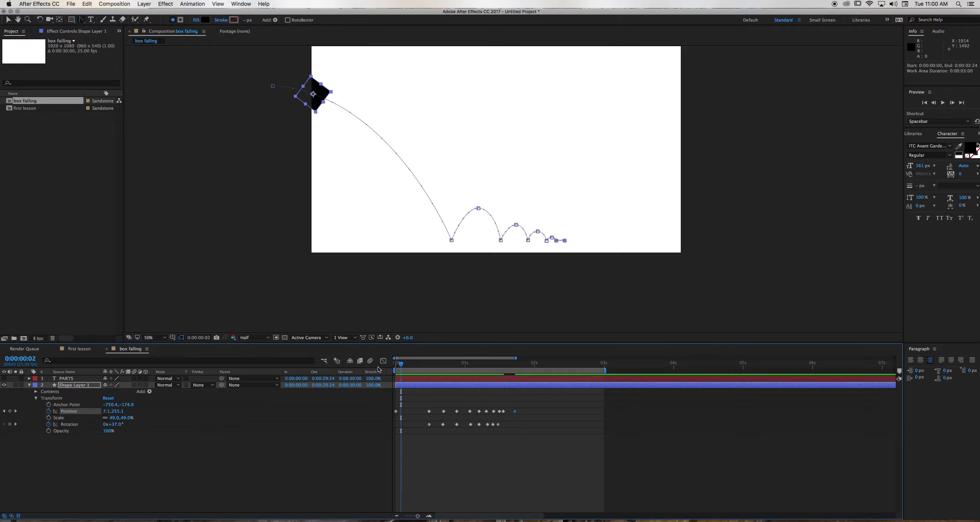
key(space)
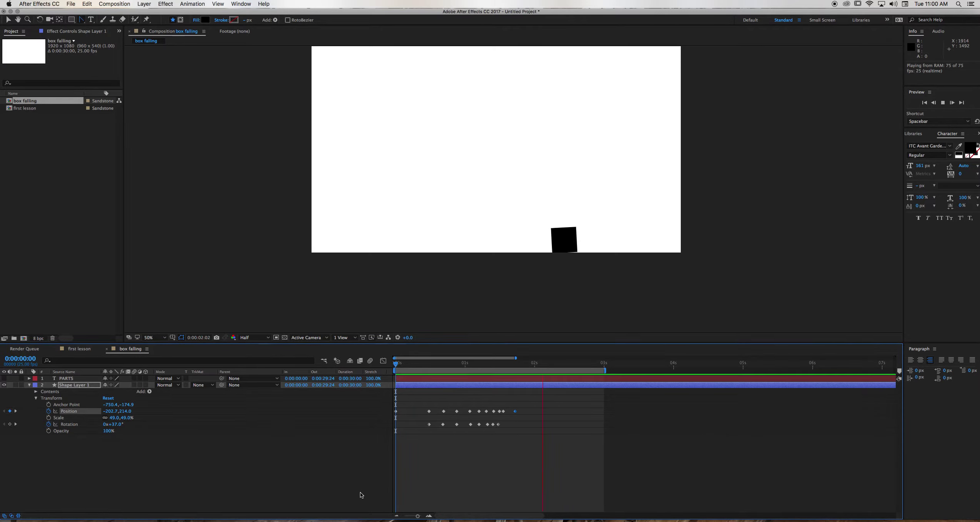
key(space)
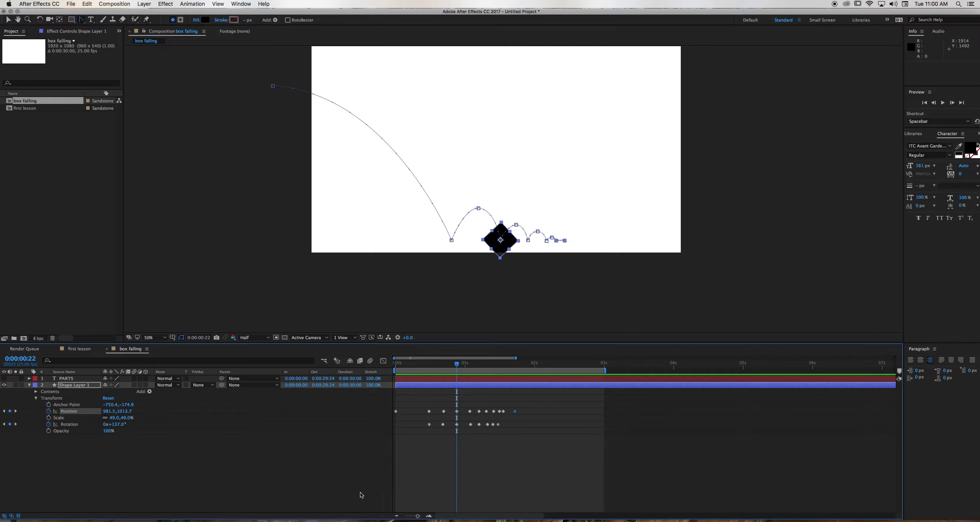
- Create a composition named "acceleration" with the HDTV 1080 25 preset, a 30-second duration and a white background
key(super+n)
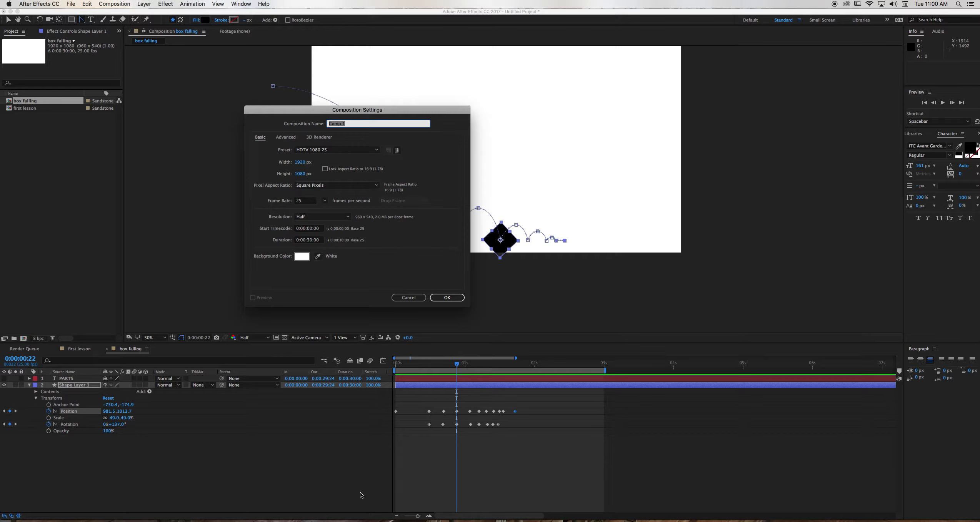
text(s)
click(448, 297)
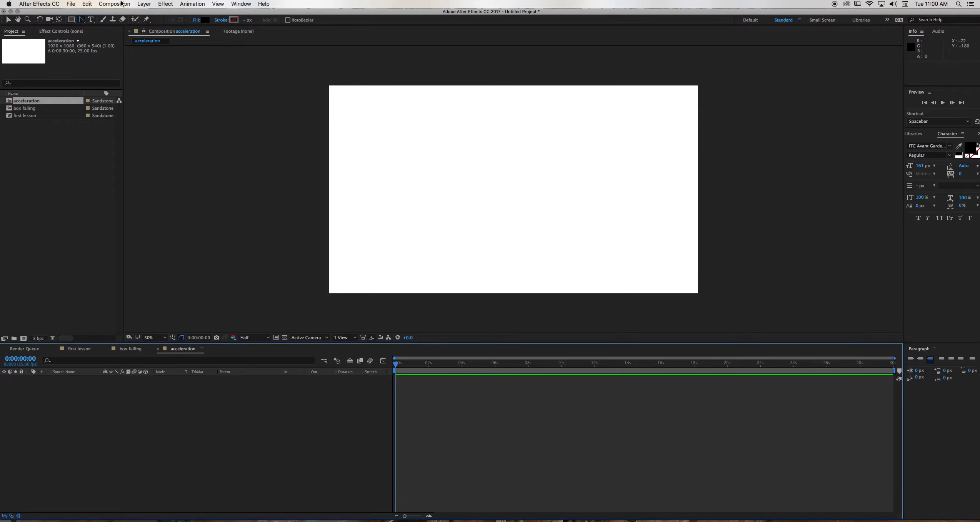
- Draw a black square about 240 px high left of the canvas centre and centre its anchor point
click(71, 19)
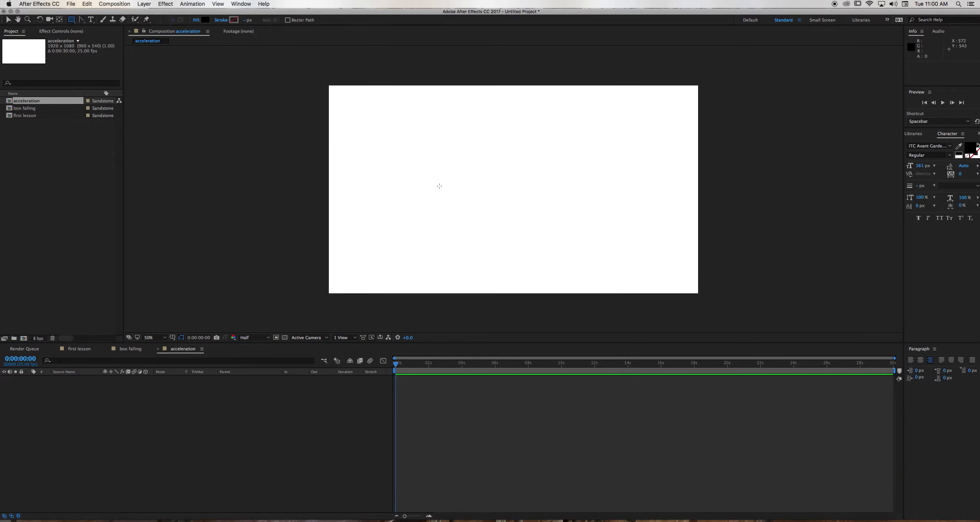
drag(432, 166, 477, 212)
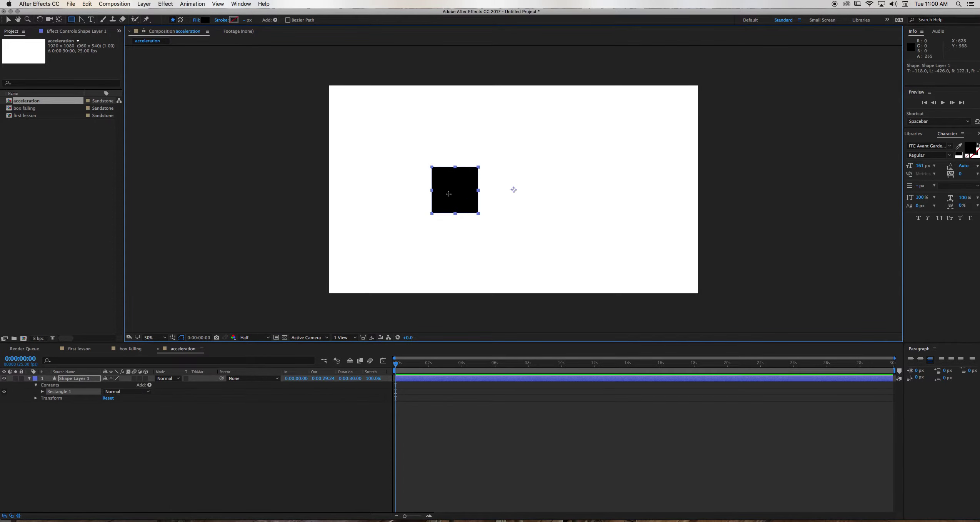
click(60, 22)
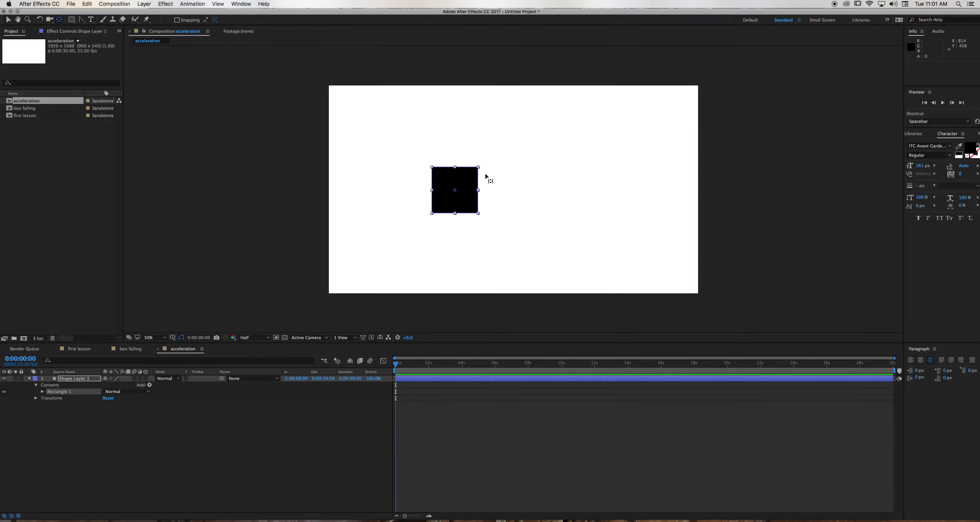
- Move the square to the canvas's upper-left area and collapse the properties of its shape layer
click(9, 20)
drag(463, 204, 375, 148)
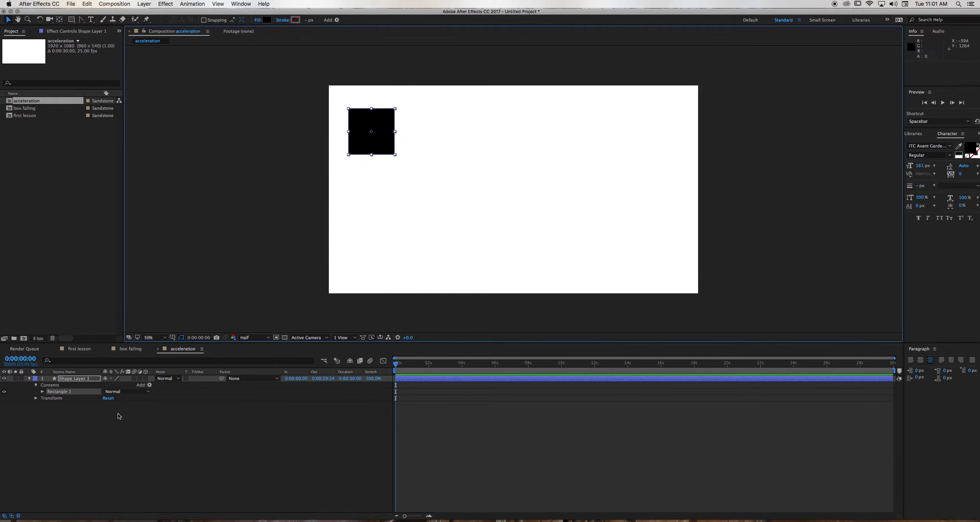
click(87, 399)
click(80, 378)
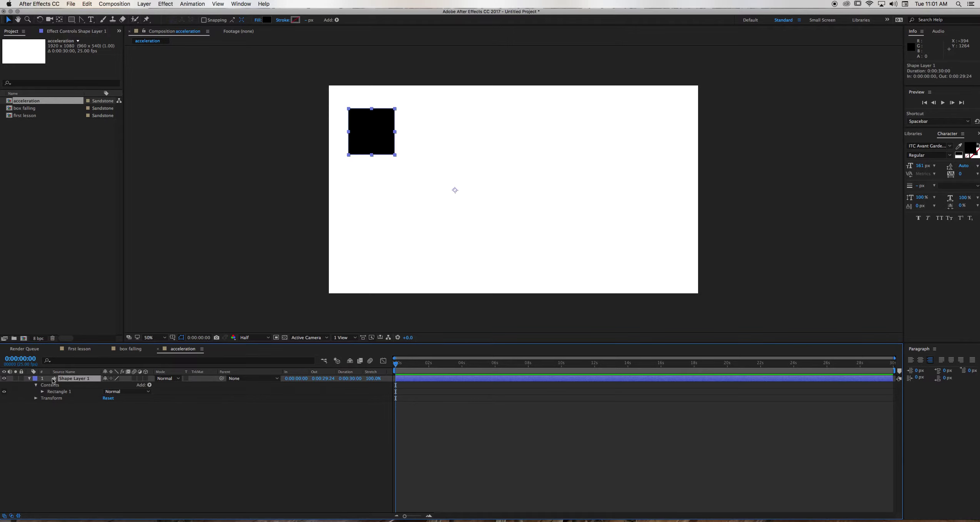
click(30, 379)
- Duplicate the shape layer and place the copy directly below the original square on the canvas
click(87, 4)
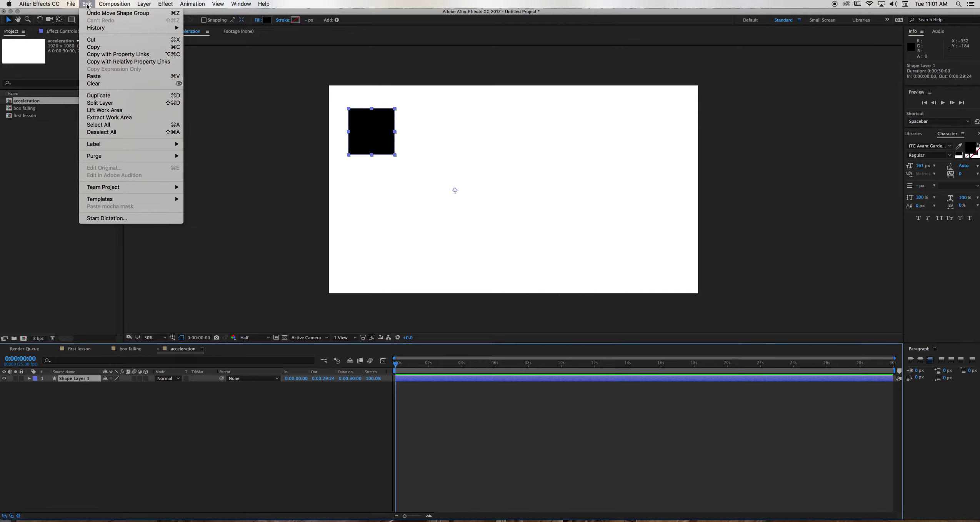
click(113, 98)
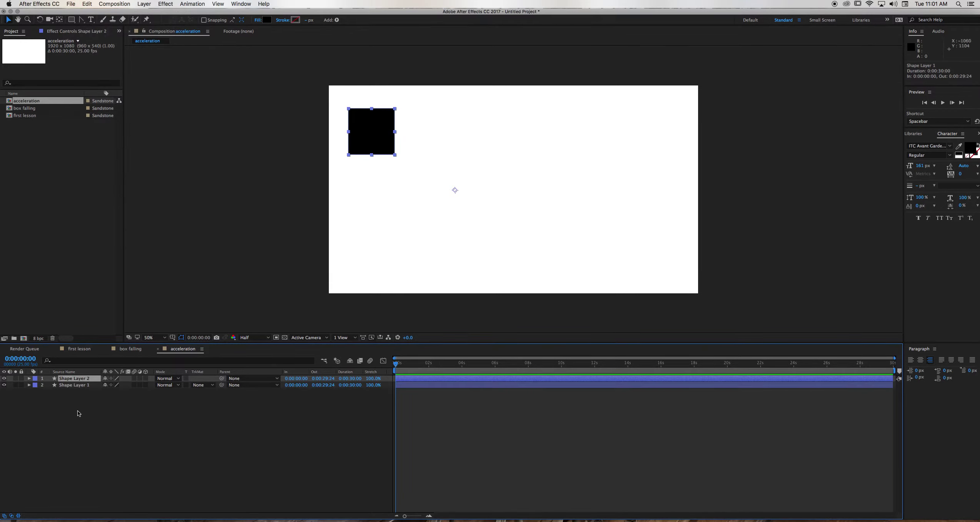
drag(378, 147, 379, 214)
click(71, 380)
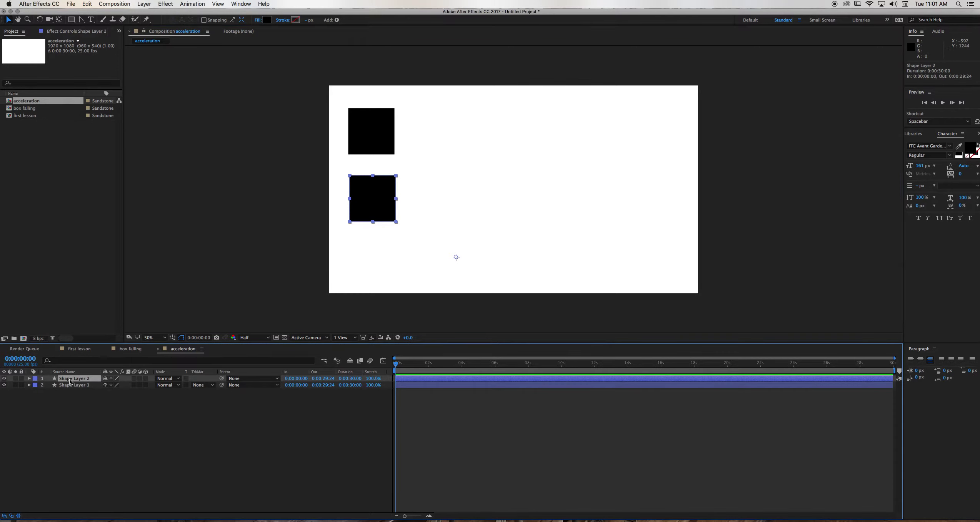
- Centre the anchor points of Shape Layer 2 and Shape Layer 1 on their squares, and deselect the layers
click(60, 21)
key(super+alt+Home)
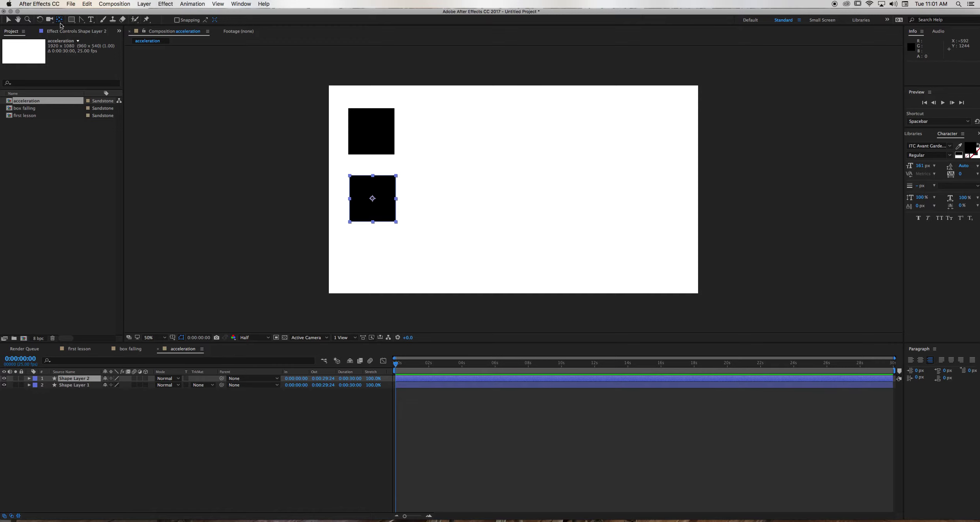
click(75, 385)
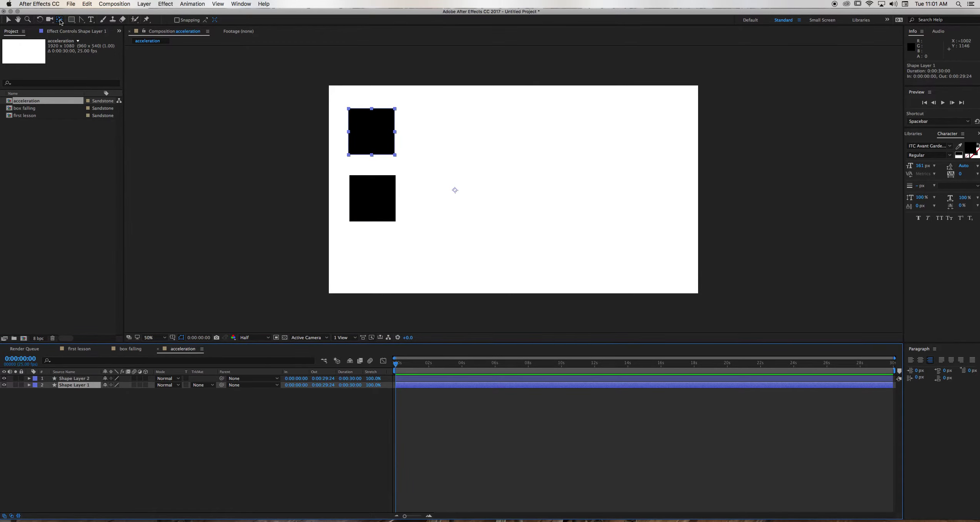
key(super+alt+Home)
click(116, 419)
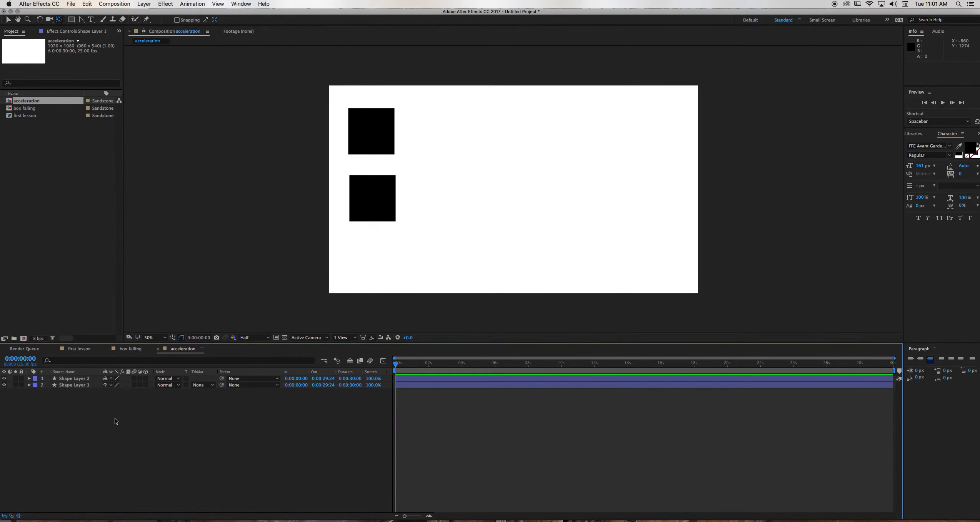
- Move Shape Layer 2 below Shape Layer 1 in the layer stack, and select each layer to check its matching square
click(76, 379)
click(82, 386)
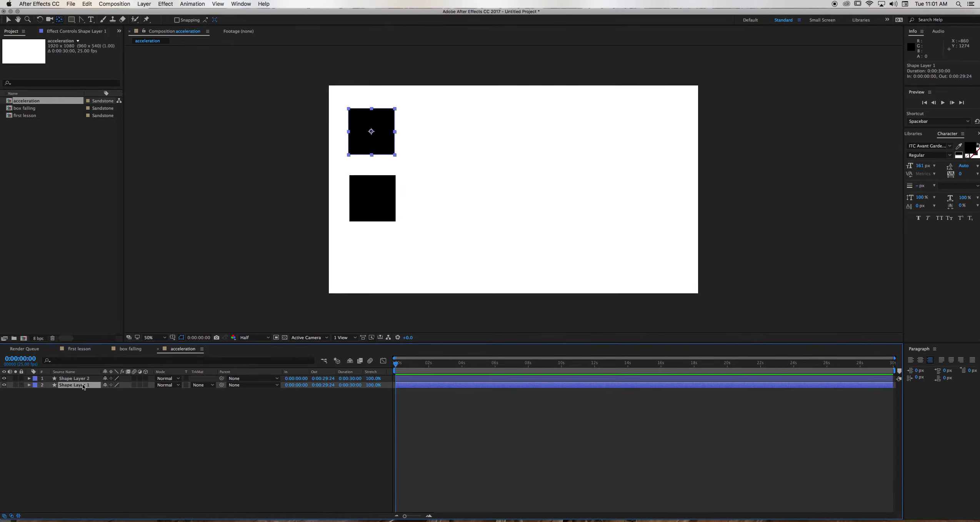
click(83, 378)
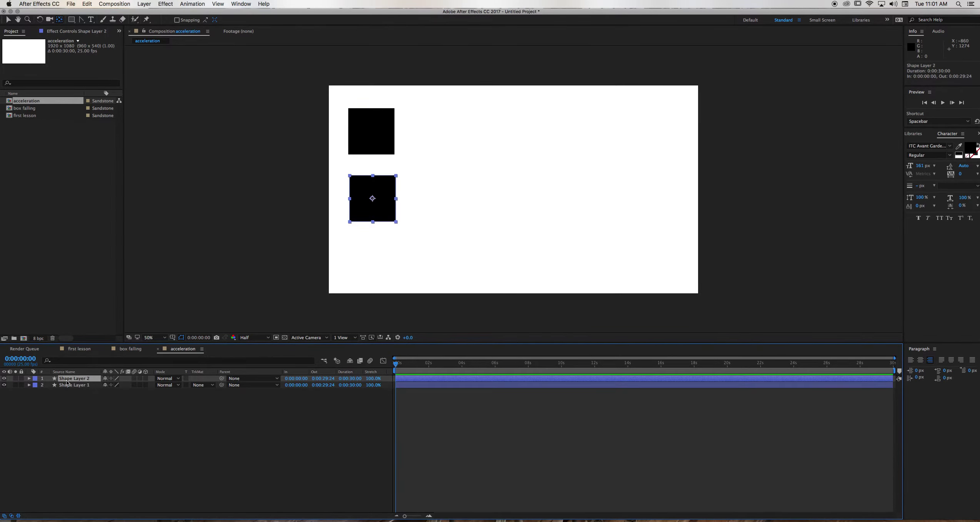
mouse_move(76, 381)
mouse_down()
mouse_move(79, 392)
mouse_move(78, 384)
mouse_up()
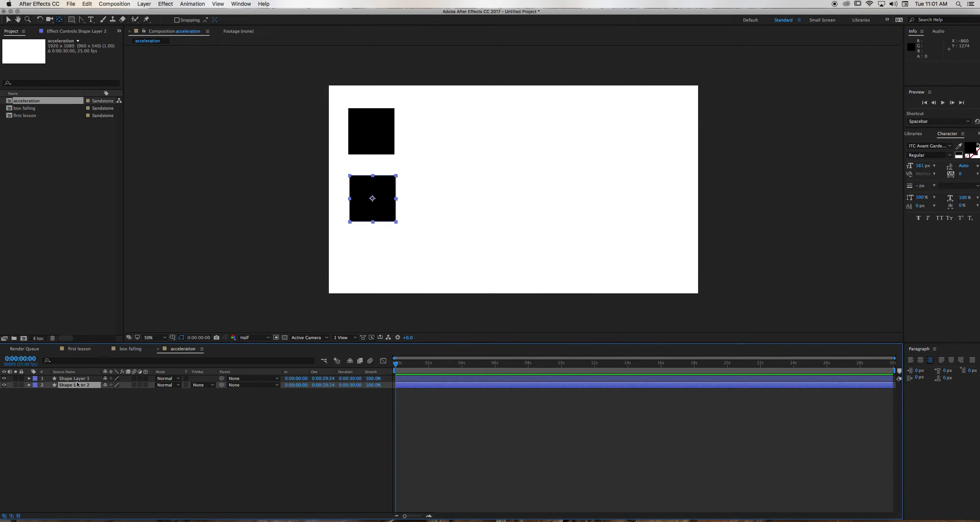
click(82, 379)
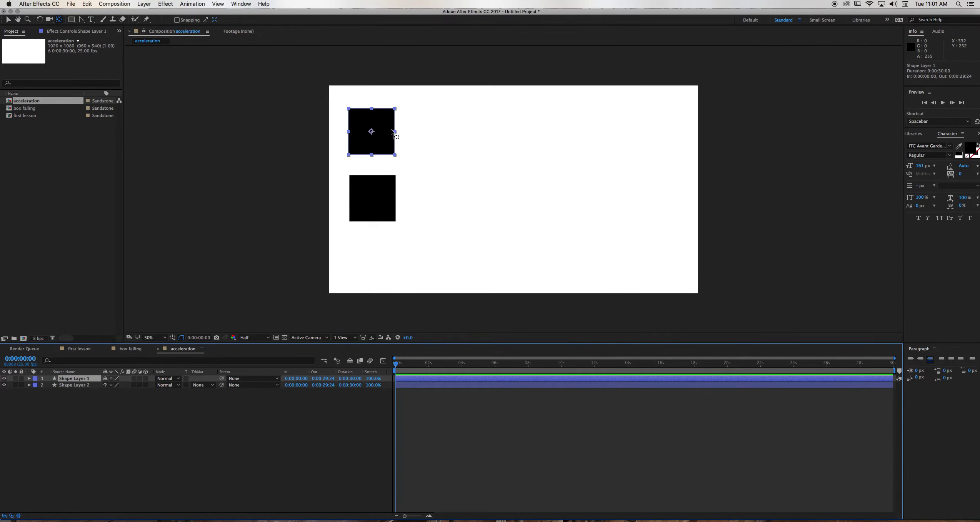
click(77, 385)
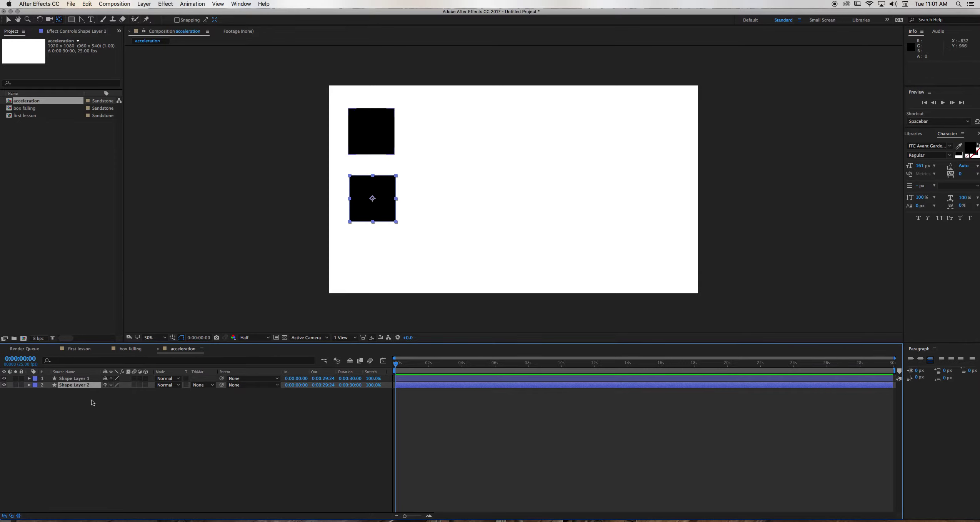
click(81, 378)
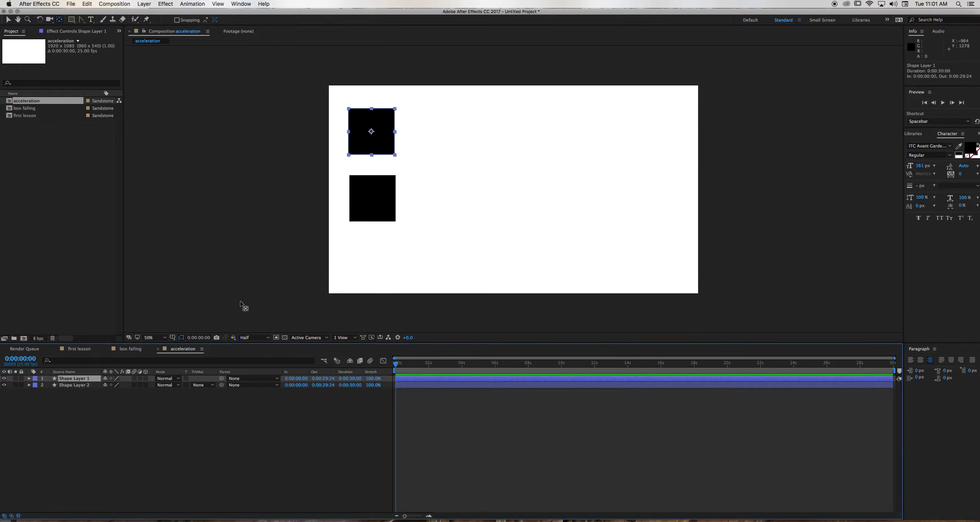
click(74, 386)
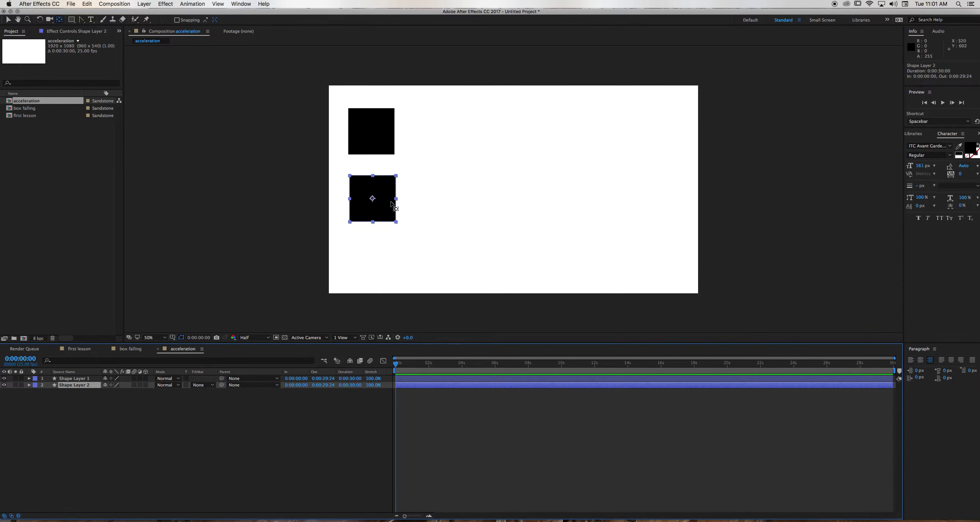
- Keyframe Shape Layer 1's position at 0:00:00:00 and 0:00:01:24, sliding its square horizontally about 1518 px to the canvas's right side, and collapse its properties
click(75, 378)
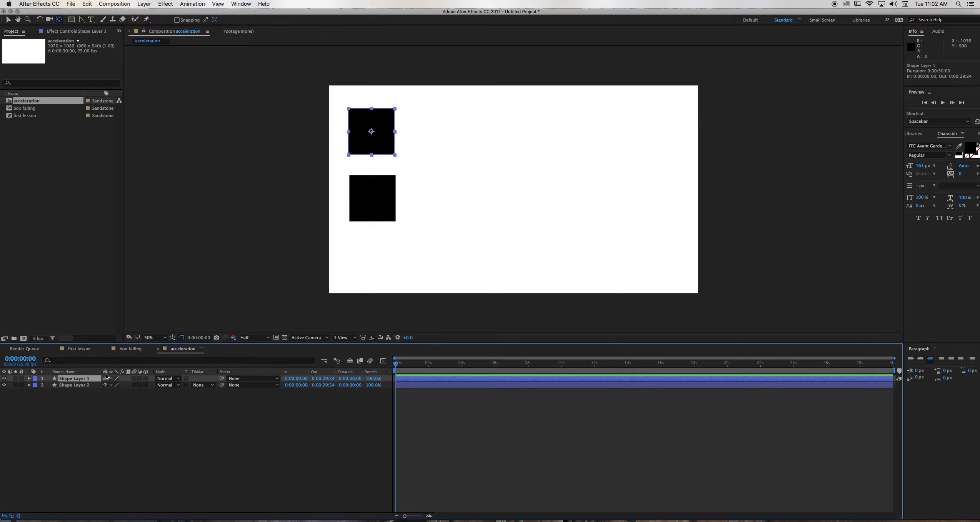
key(p)
click(48, 385)
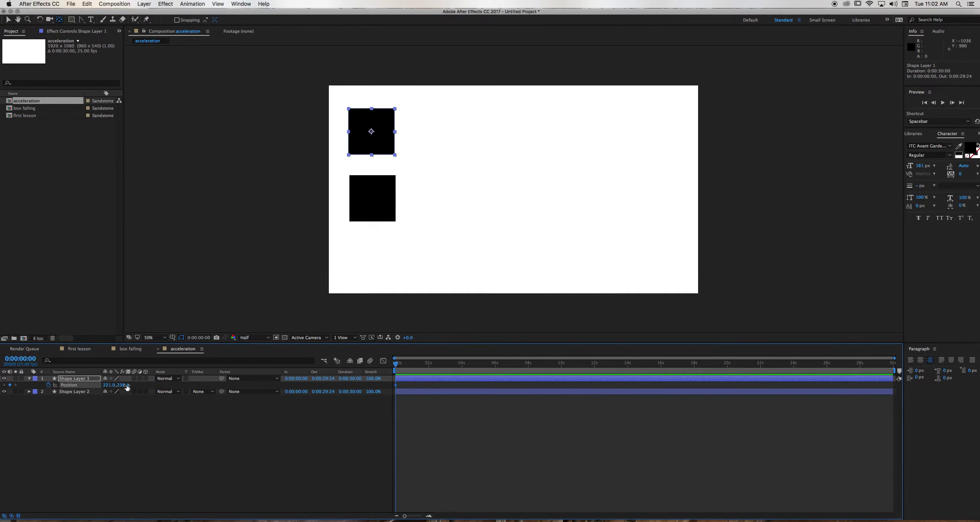
click(428, 364)
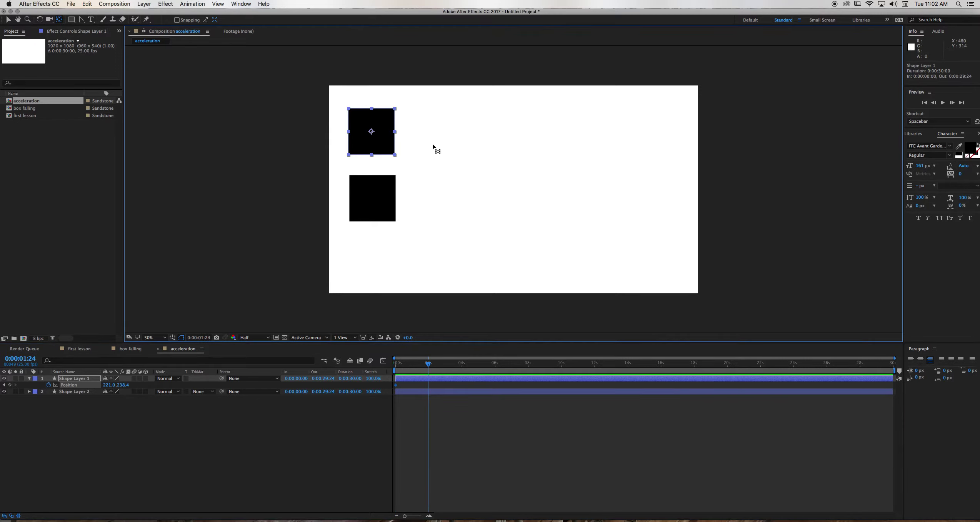
key(v)
drag(396, 147, 592, 153)
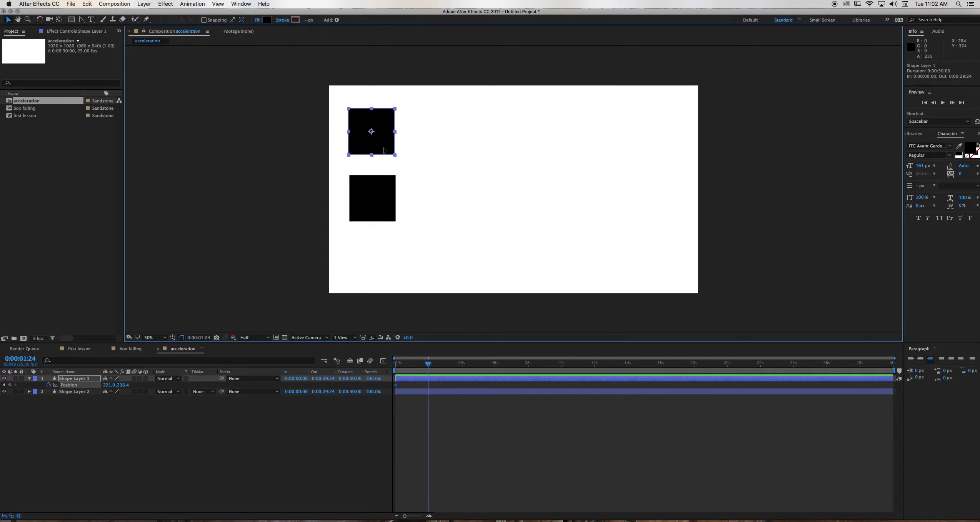
drag(388, 155, 680, 145)
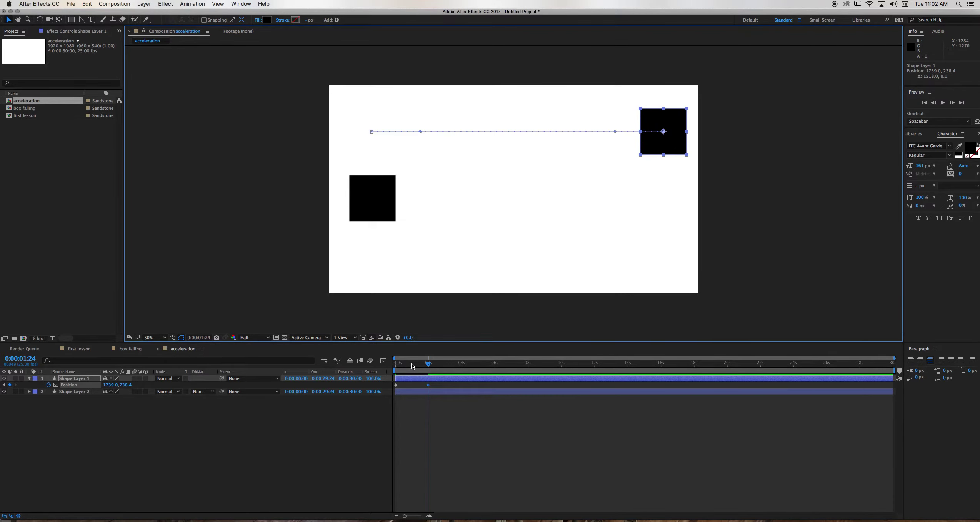
key(Home)
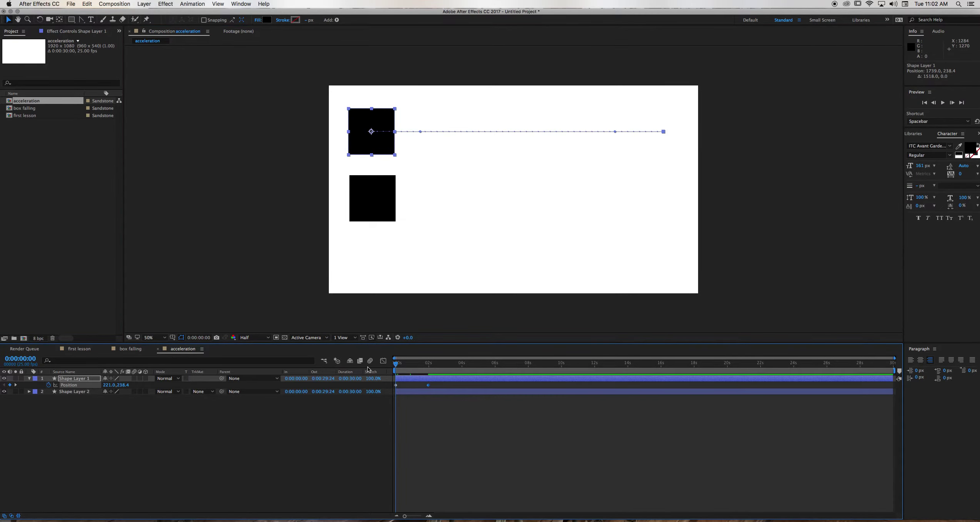
key(u)
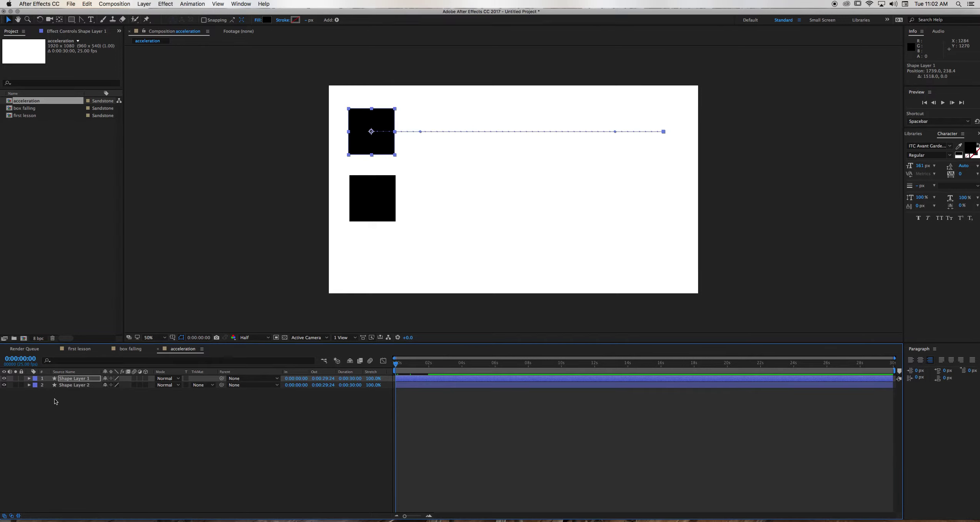
- Keyframe Shape Layer 2's position at 0:00:00:00 and 0:00:01:24, sliding its square about 1516 px right, aligned in time with Shape Layer 1's keyframes
click(86, 386)
key(p)
click(48, 391)
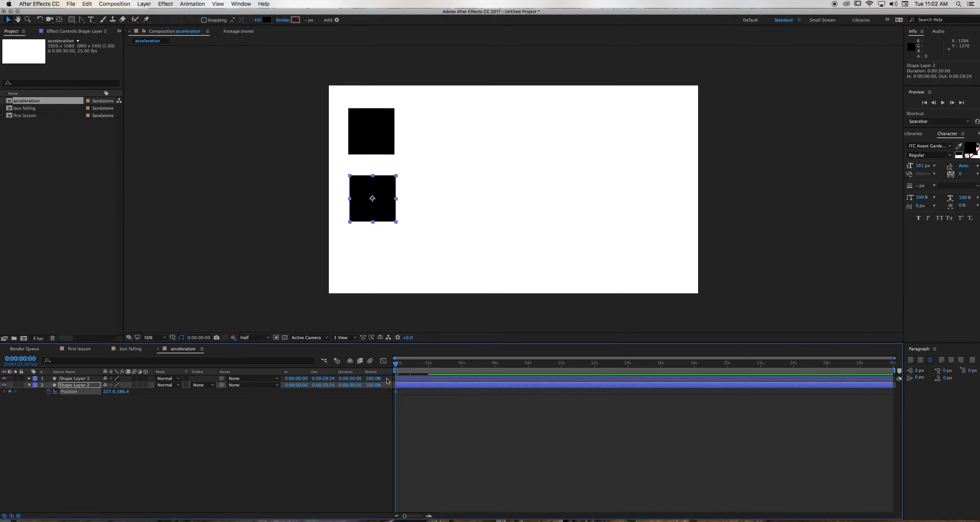
click(29, 379)
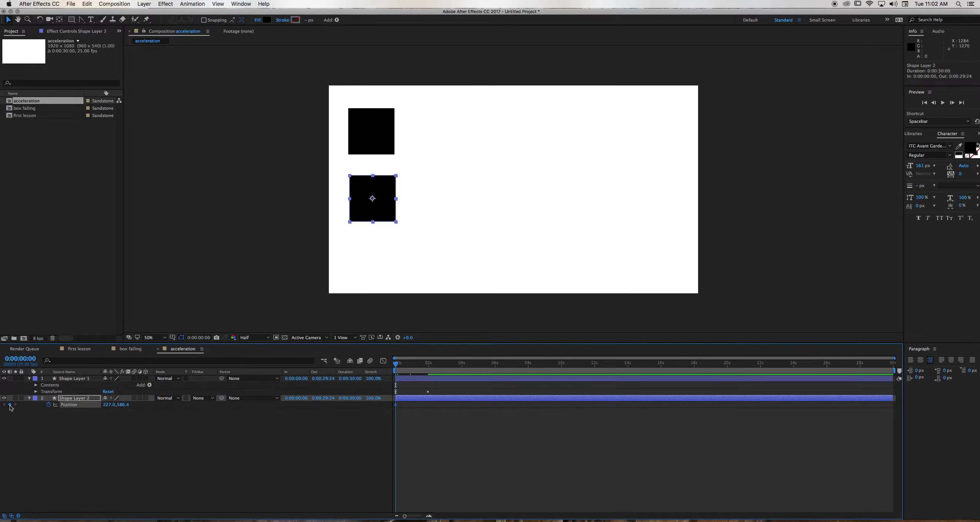
click(36, 391)
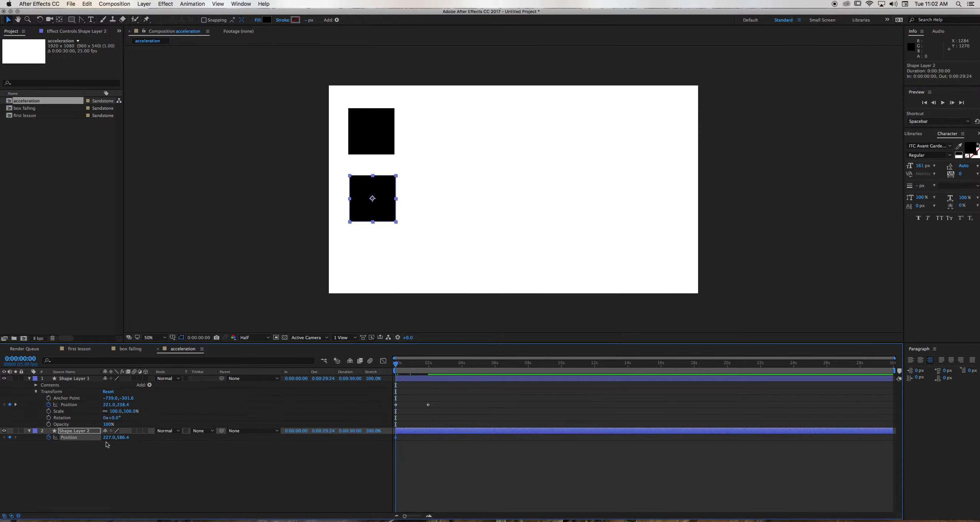
drag(397, 364, 428, 370)
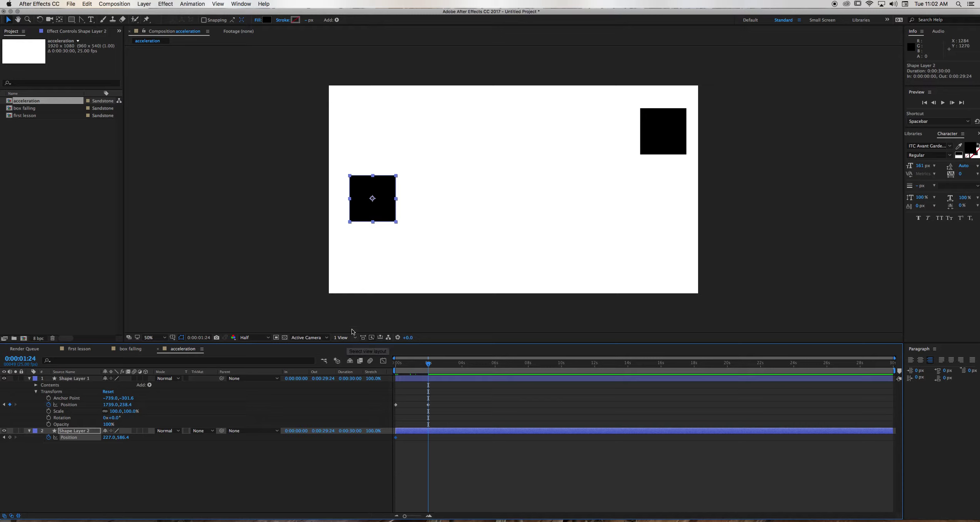
click(388, 213)
drag(388, 213, 680, 211)
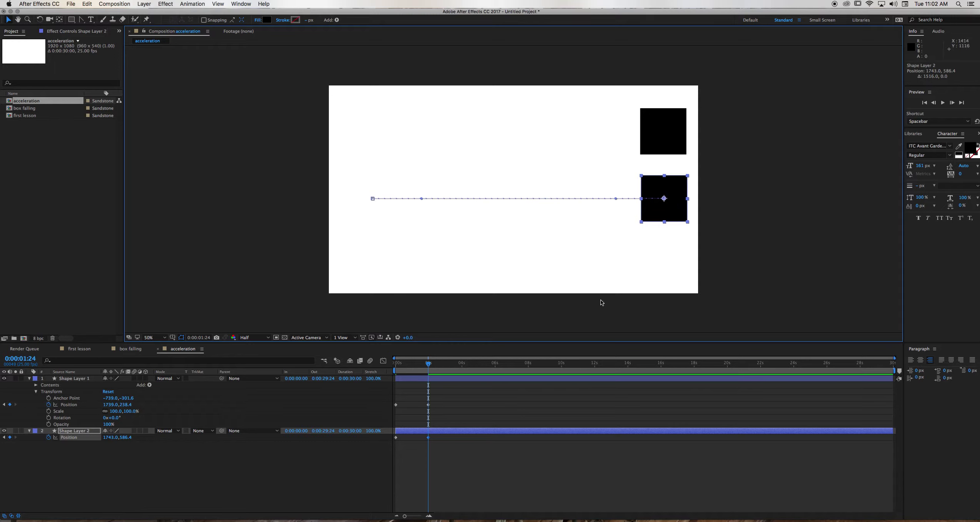
- End the work area at 0:00:03:07 and preview both squares sliding across the canvas
drag(444, 362, 450, 361)
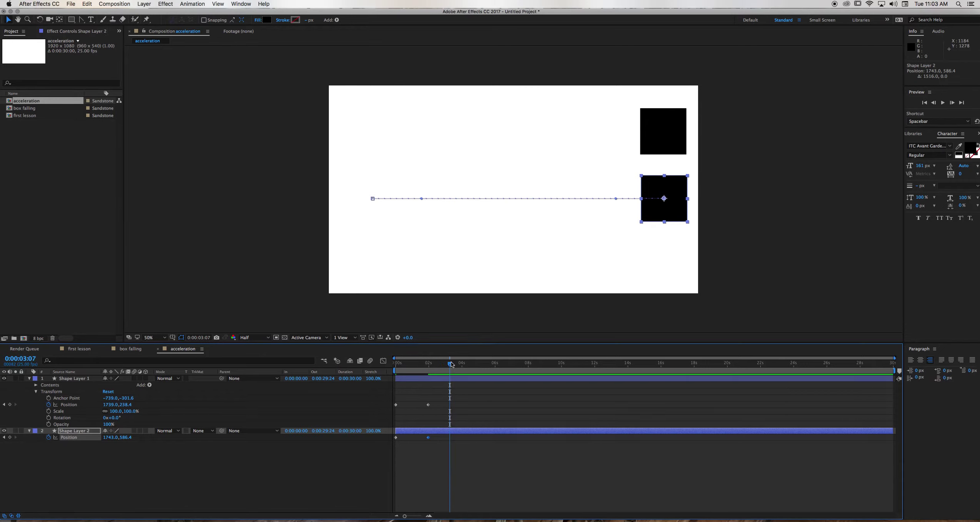
key(n)
key(space)
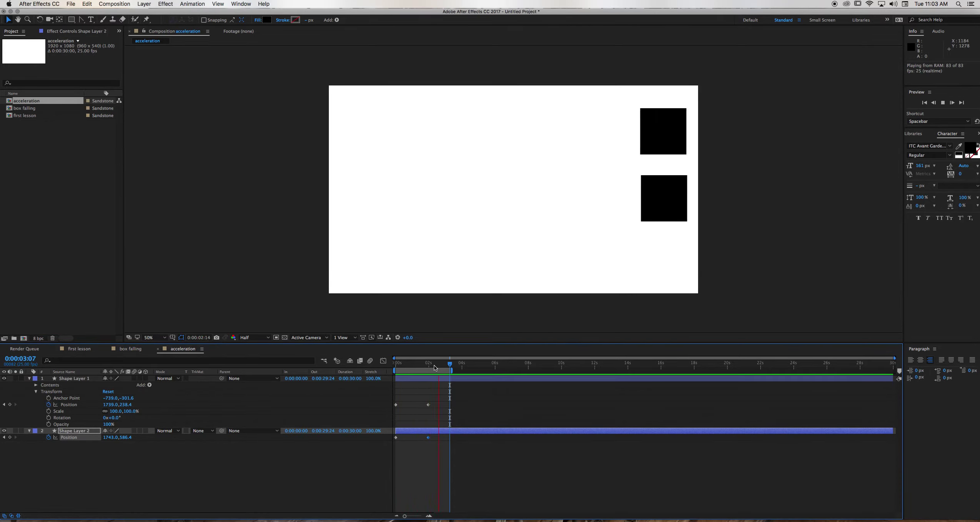
- Scrub and replay the animation from the start to compare the motion of the two squares
click(407, 364)
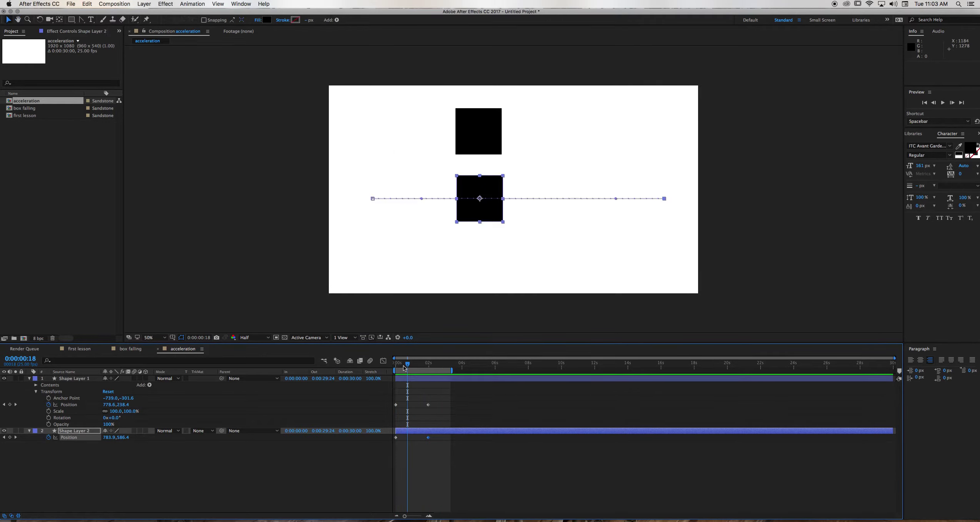
drag(414, 365, 384, 368)
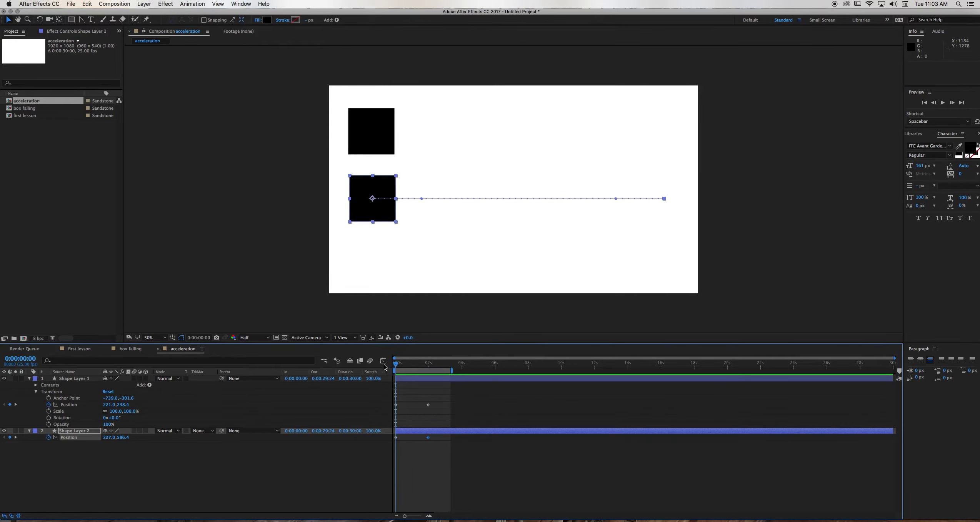
key(space)
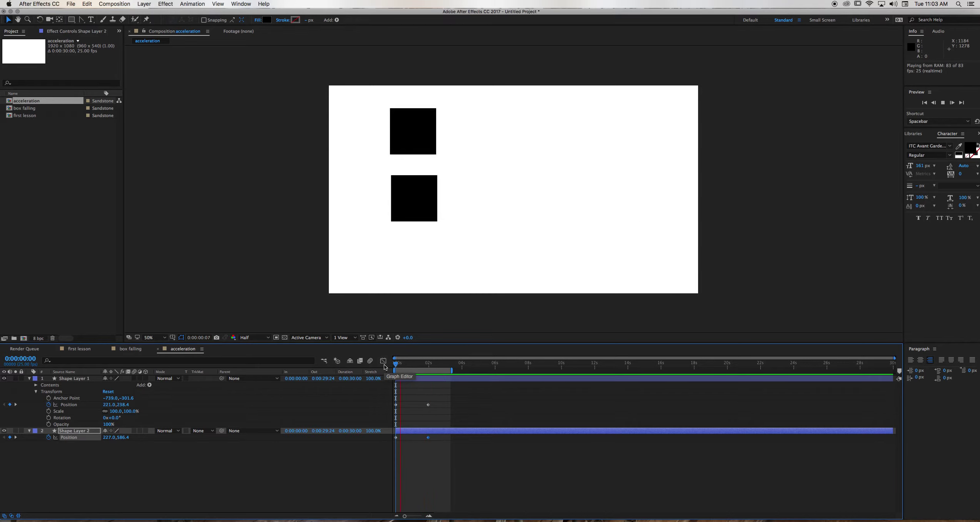
key(space)
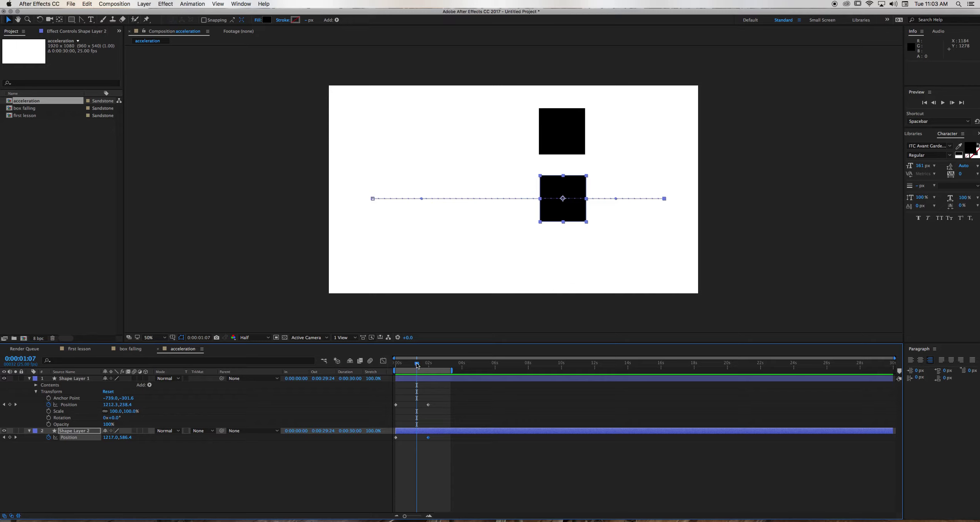
drag(417, 364, 392, 368)
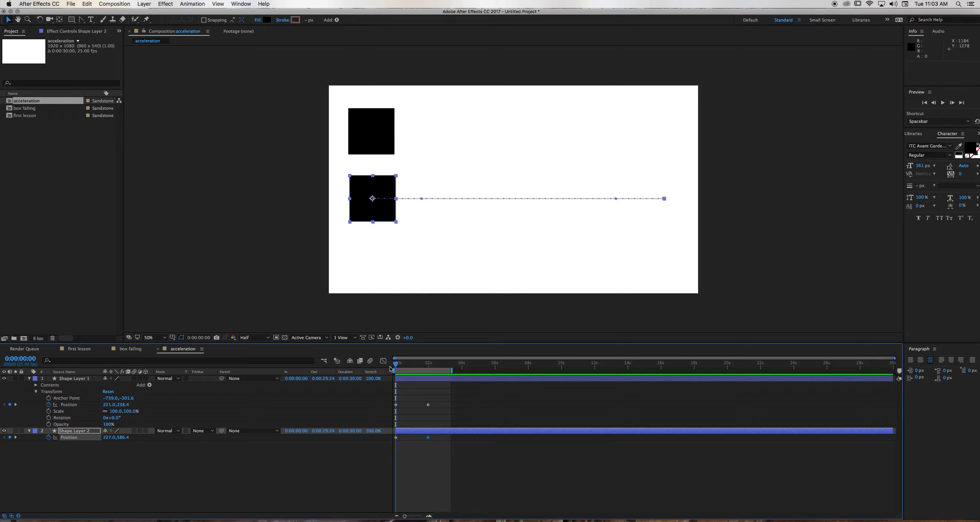
- Apply Easy Ease to both position keyframes of Shape Layer 2
click(423, 460)
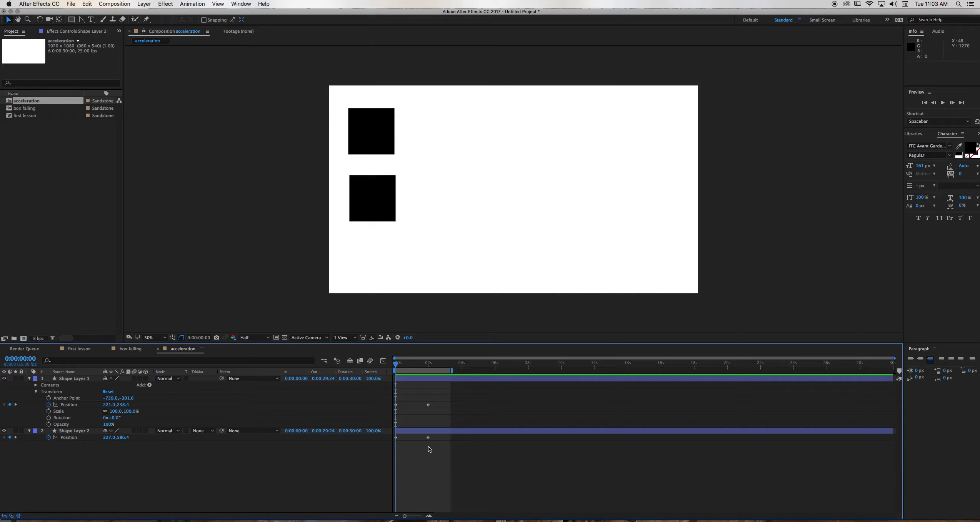
drag(452, 463, 387, 438)
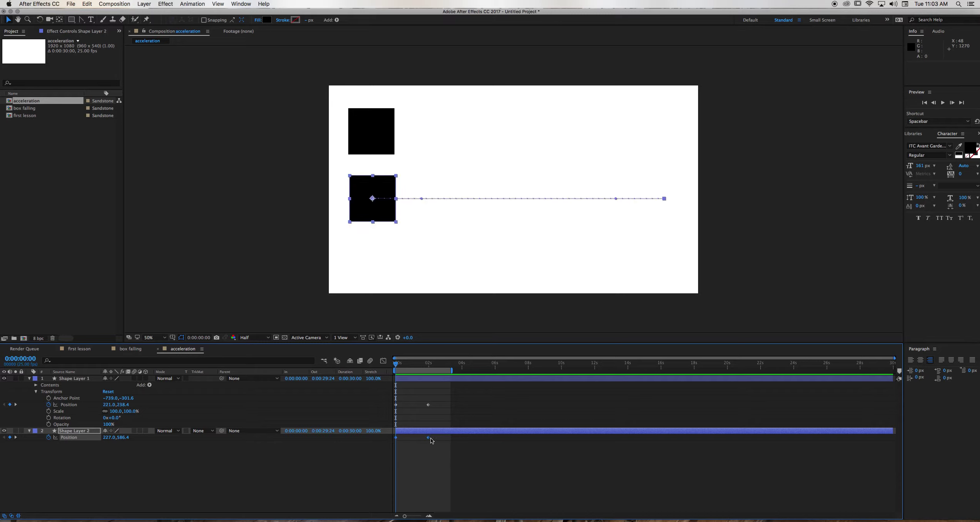
right_click(430, 438)
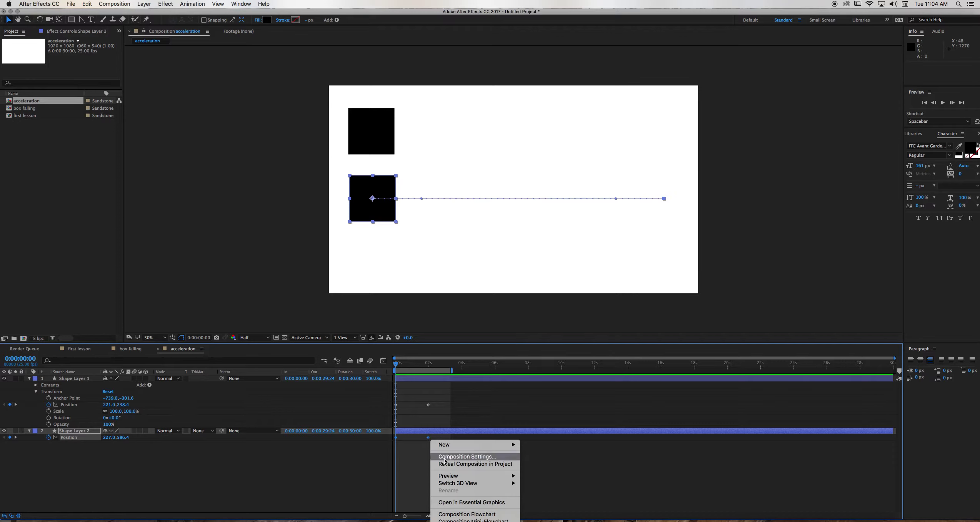
click(423, 442)
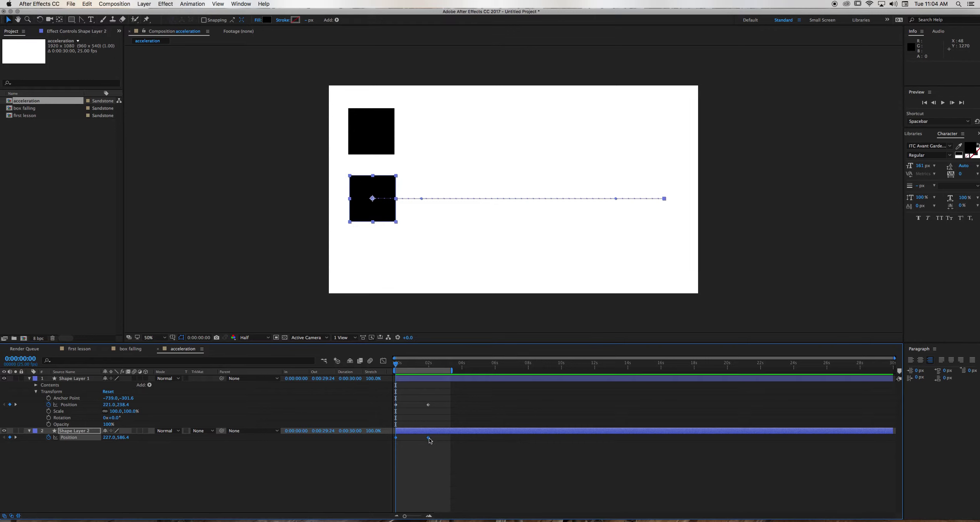
right_click(429, 438)
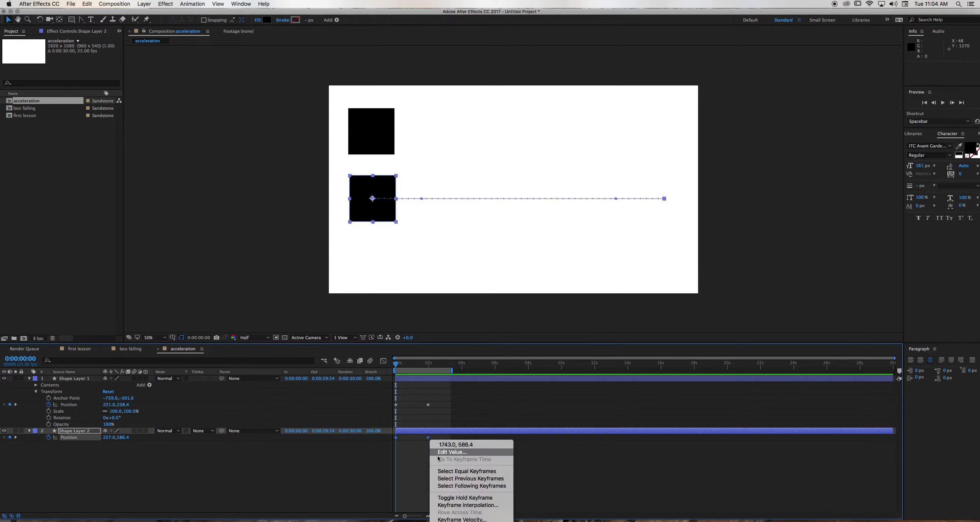
mouse_move(461, 520)
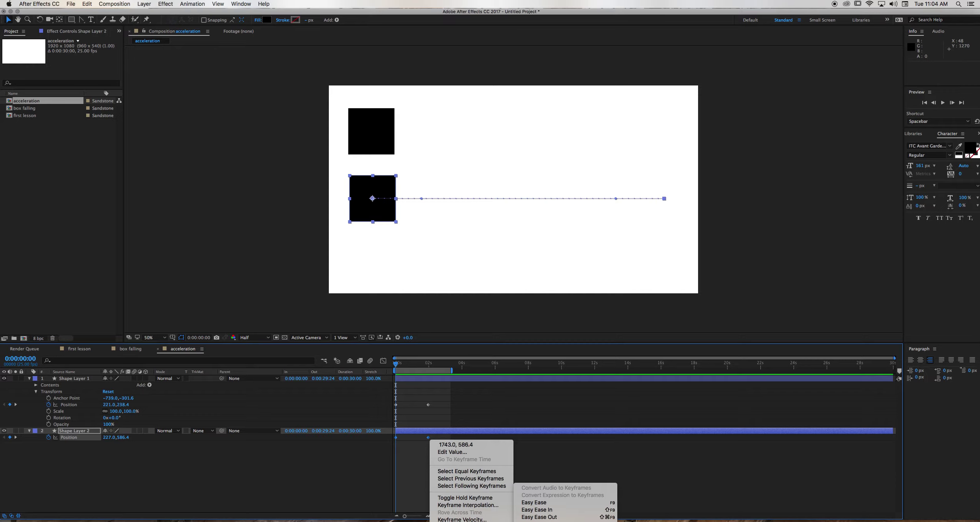
click(537, 503)
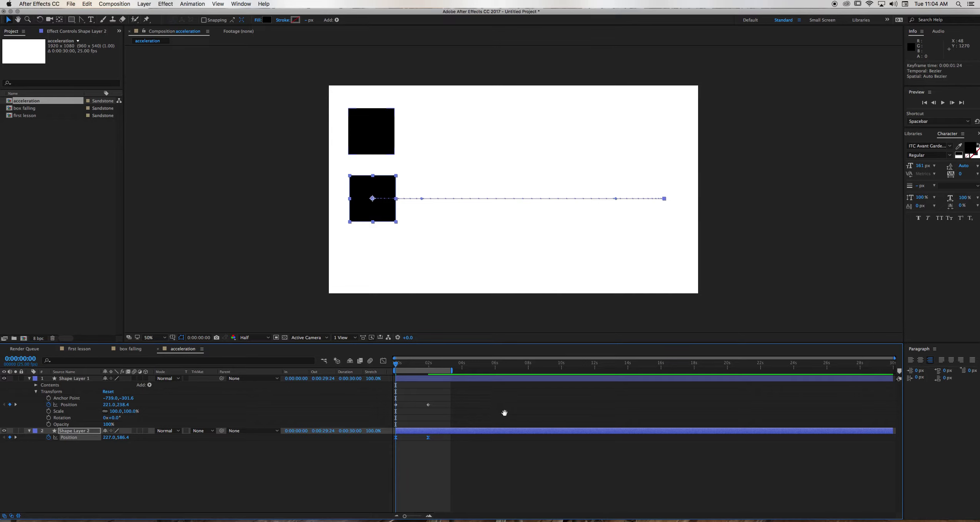
- Preview the eased square against the linear one, and hide Shape Layer 1 to play Shape Layer 2's motion alone
key(space)
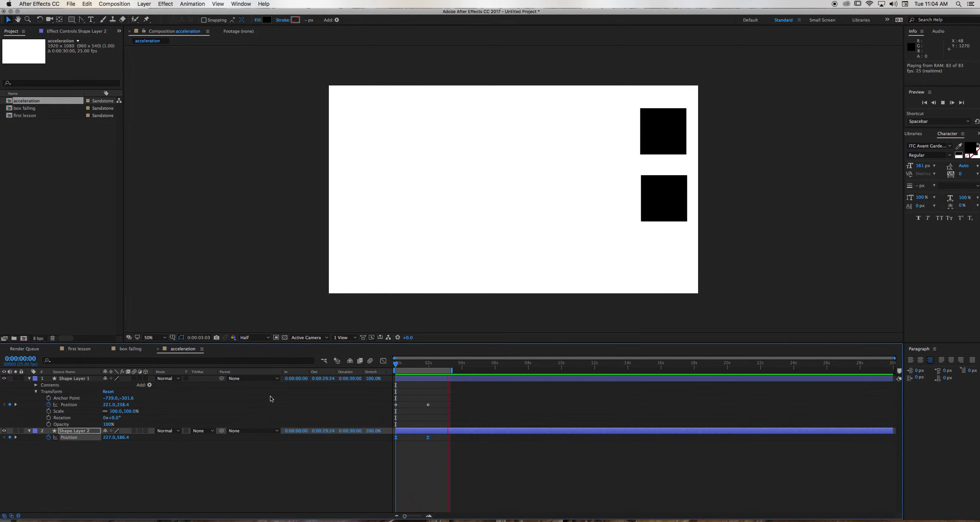
key(space)
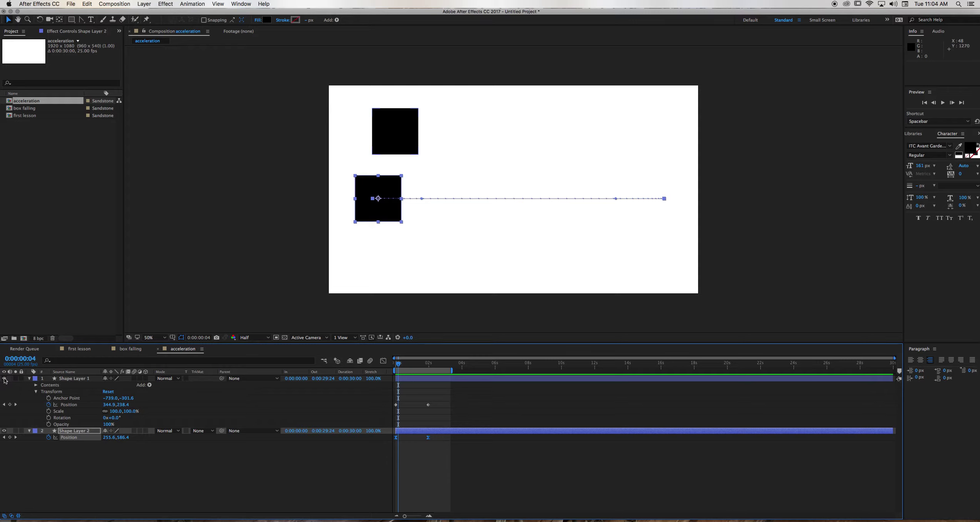
click(4, 379)
key(space)
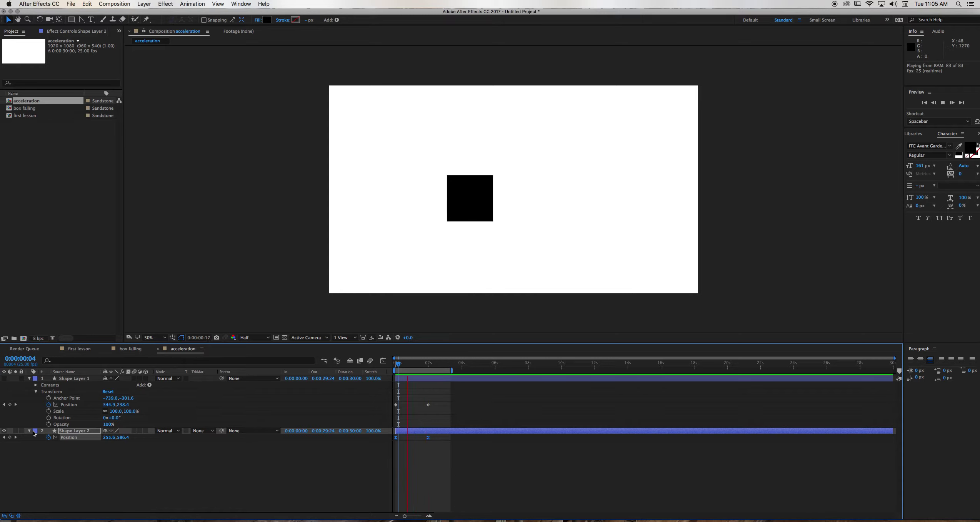
key(space)
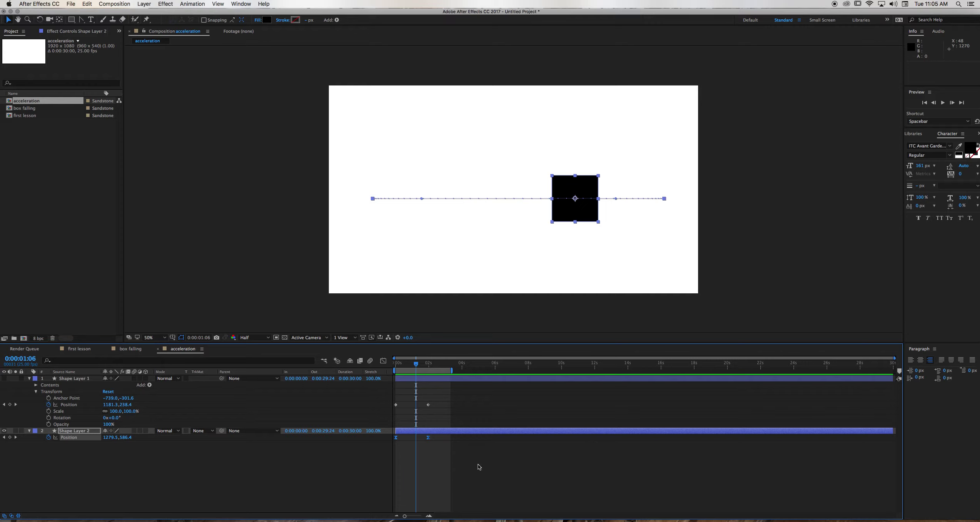
- Delete Shape Layer 2's position keyframes and set a new one at 0:00:00:00 with the square at the canvas's lower left, about 315, 978
drag(450, 468, 392, 433)
key(Delete)
drag(418, 363, 389, 373)
drag(579, 214, 397, 288)
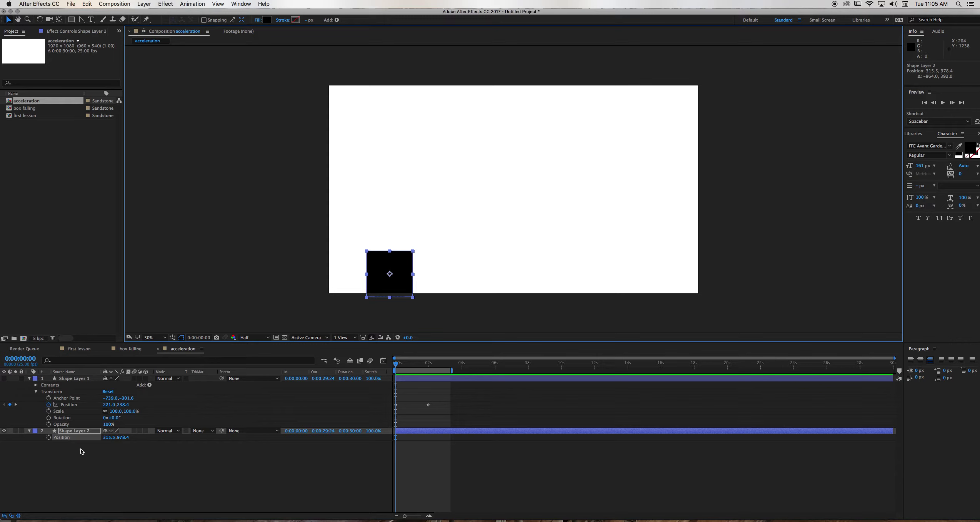
click(48, 437)
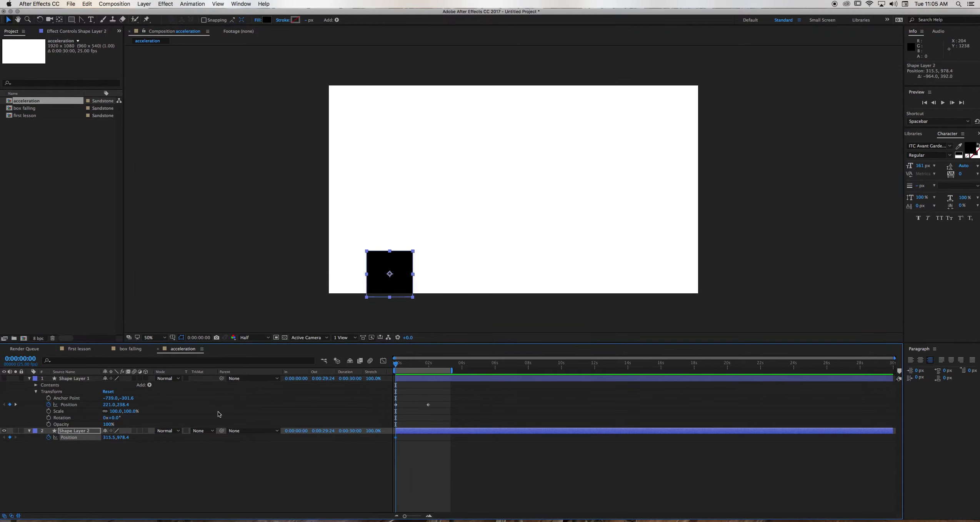
- Keyframe Shape Layer 2 at the canvas's top centre at 0:00:01:24 and lower right at 0:00:03:10, and extend the work area to about 0:00:05:15
click(429, 363)
drag(398, 295, 523, 130)
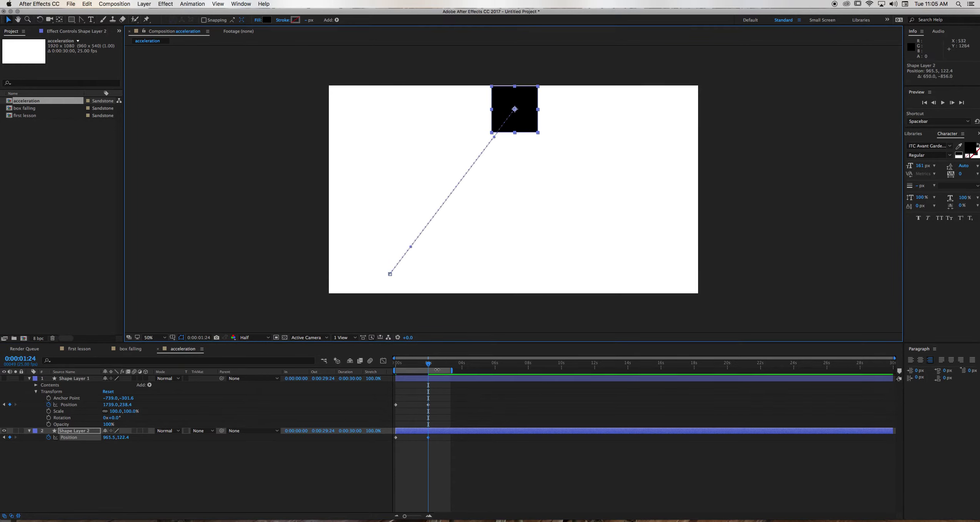
drag(430, 364, 451, 363)
drag(536, 136, 638, 287)
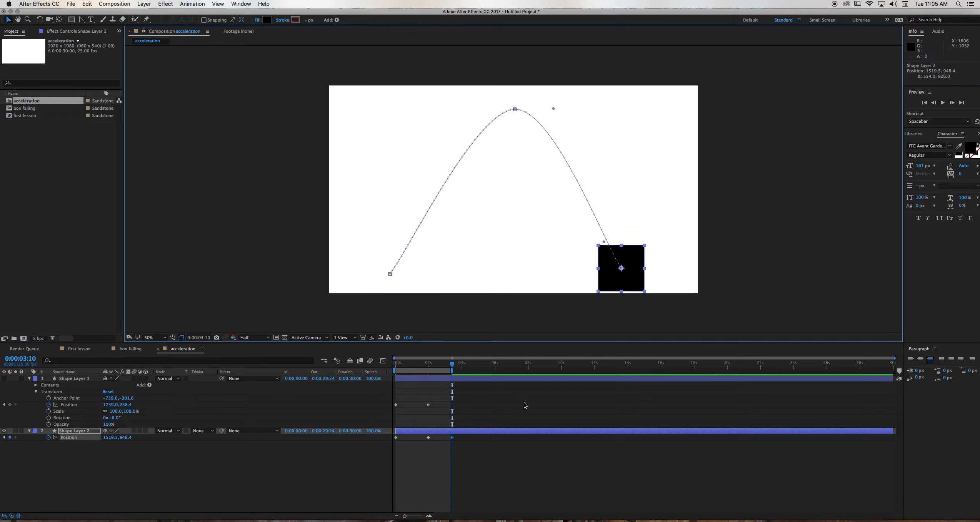
drag(453, 369, 492, 369)
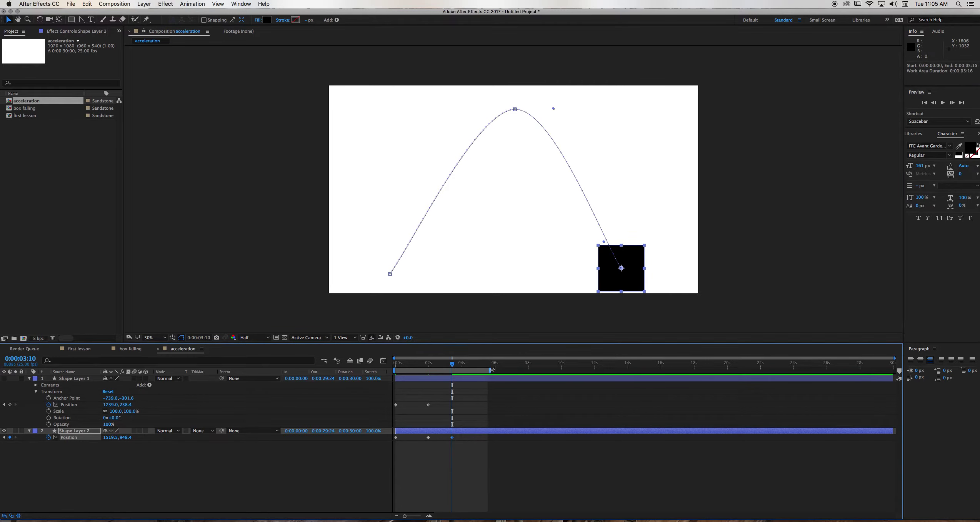
- Preview the arc motion and shift Shape Layer 2's middle position keyframe to 0:00:01:21
key(space)
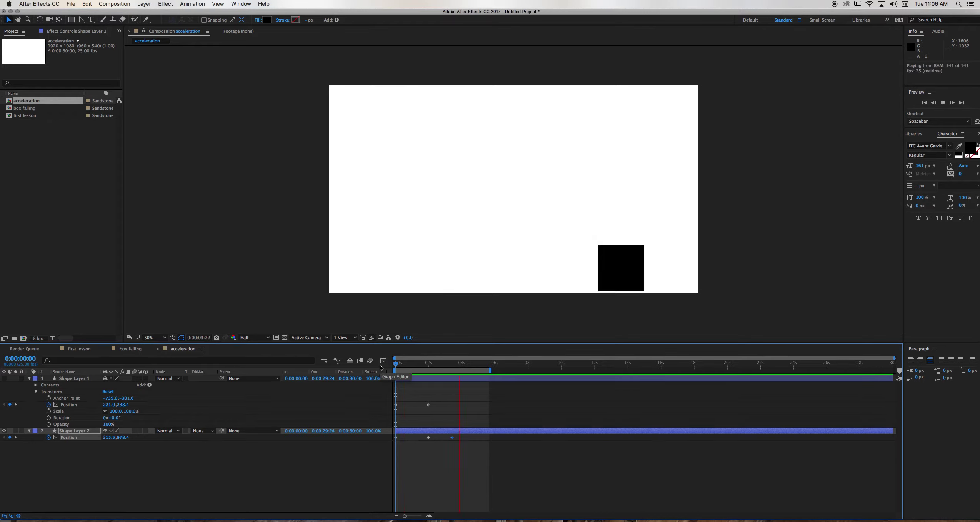
click(428, 438)
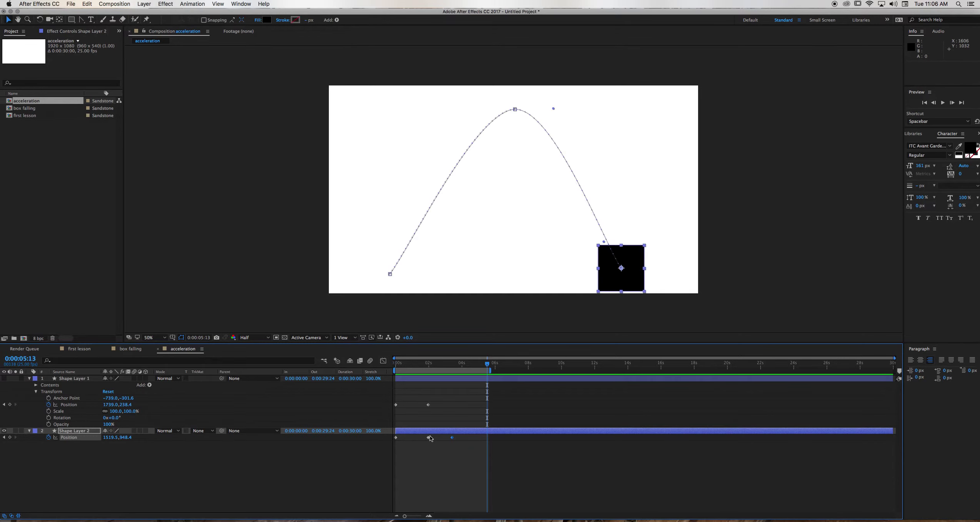
drag(429, 438, 427, 438)
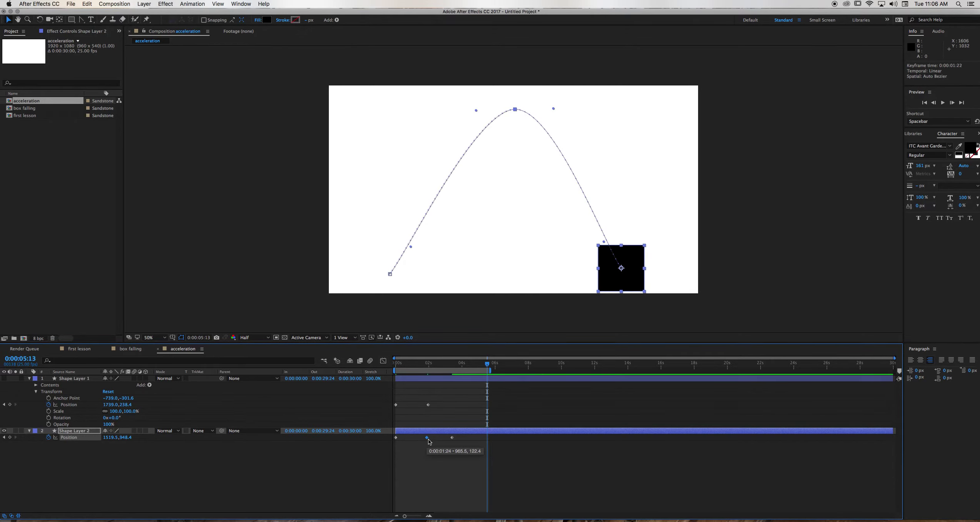
click(423, 459)
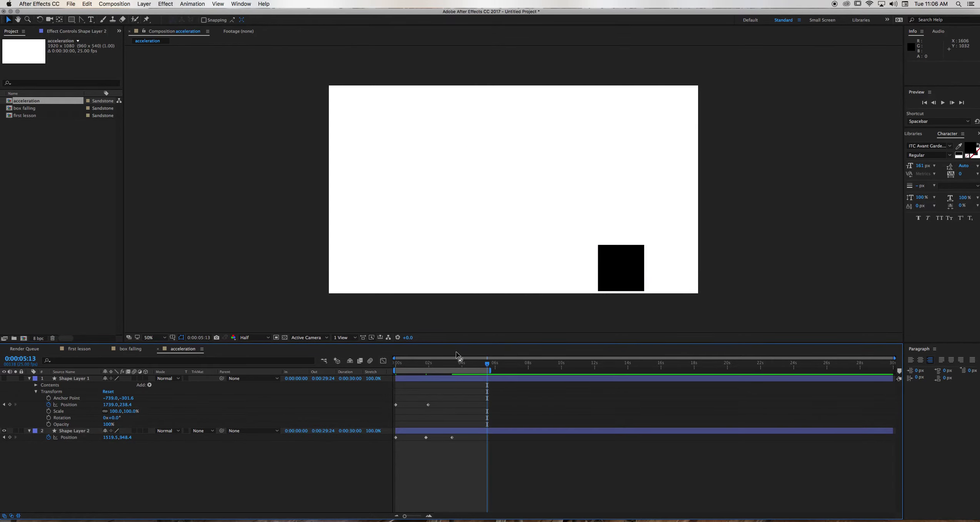
- Return to 0:00:00:00 and try Easy Ease on all three position keyframes of Shape Layer 2
click(443, 366)
drag(442, 368, 395, 366)
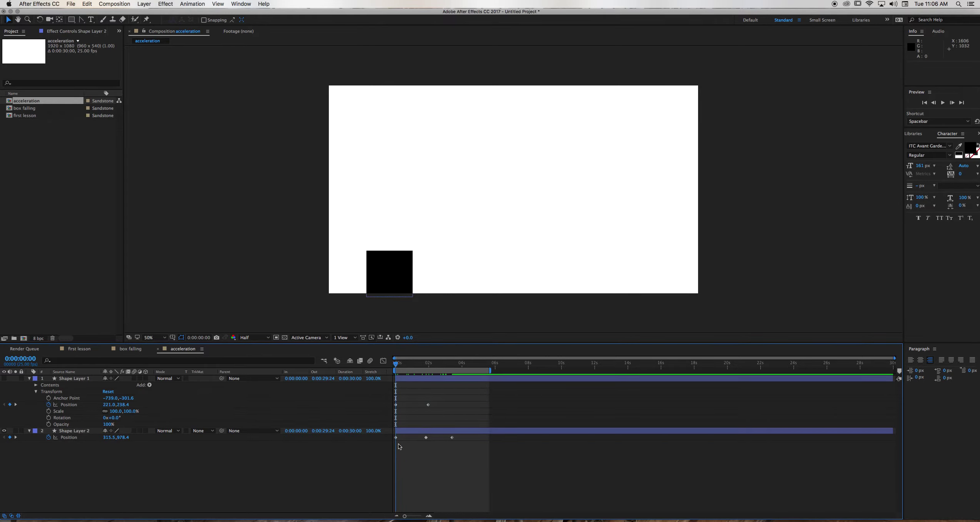
mouse_move(396, 437)
drag(466, 461, 395, 439)
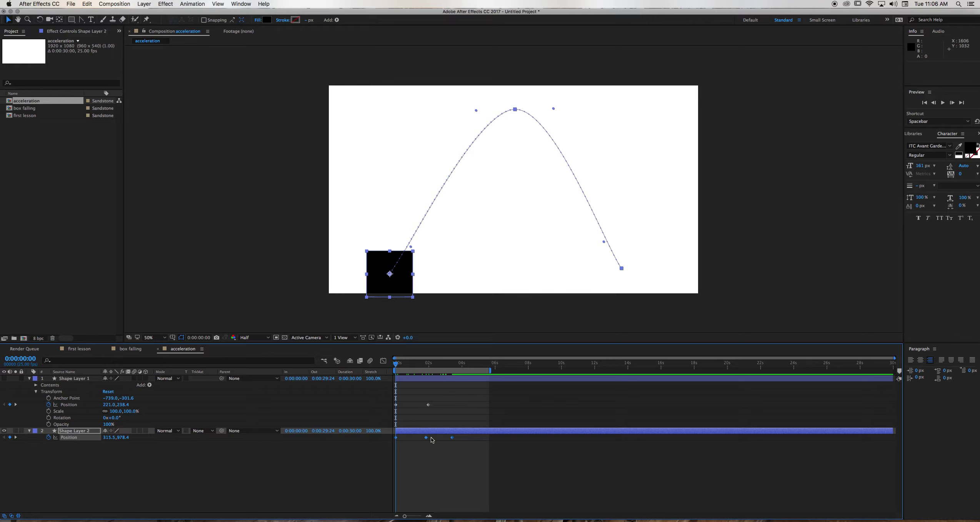
right_click(426, 437)
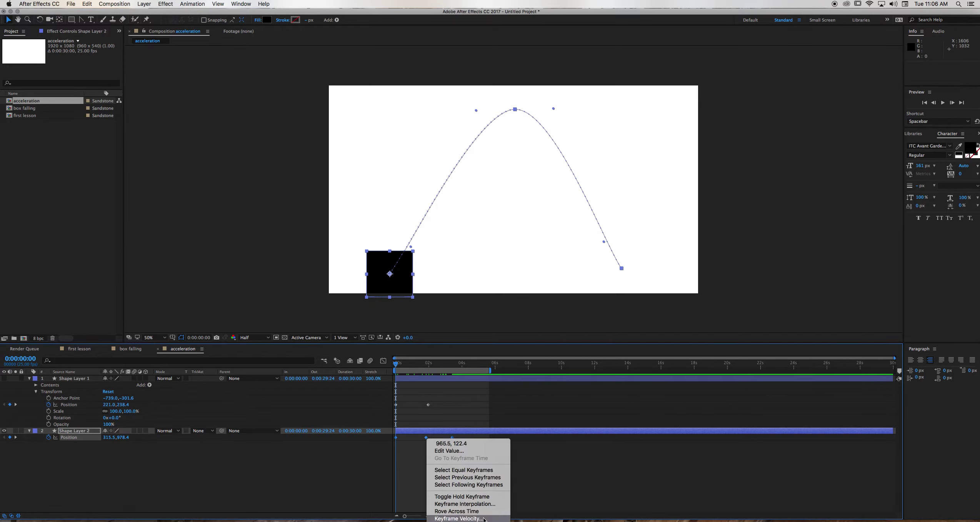
mouse_move(461, 521)
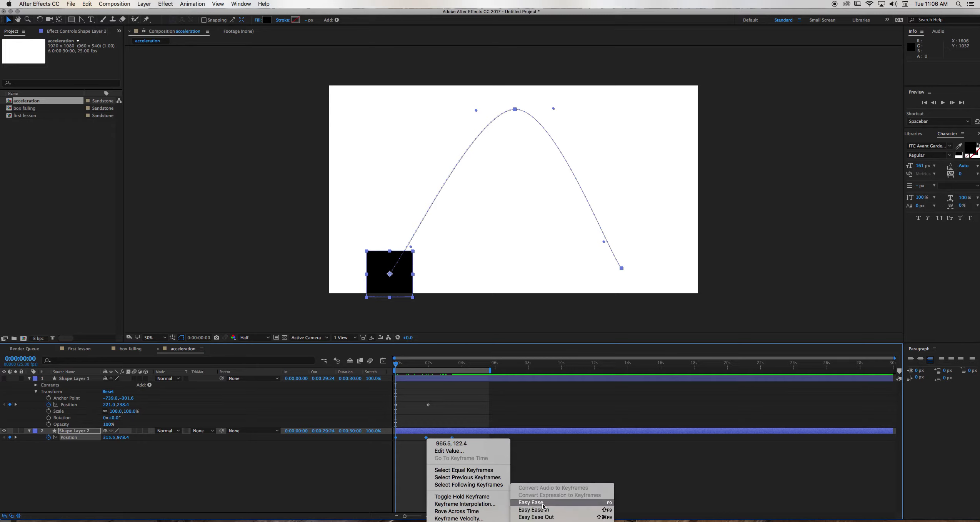
click(544, 503)
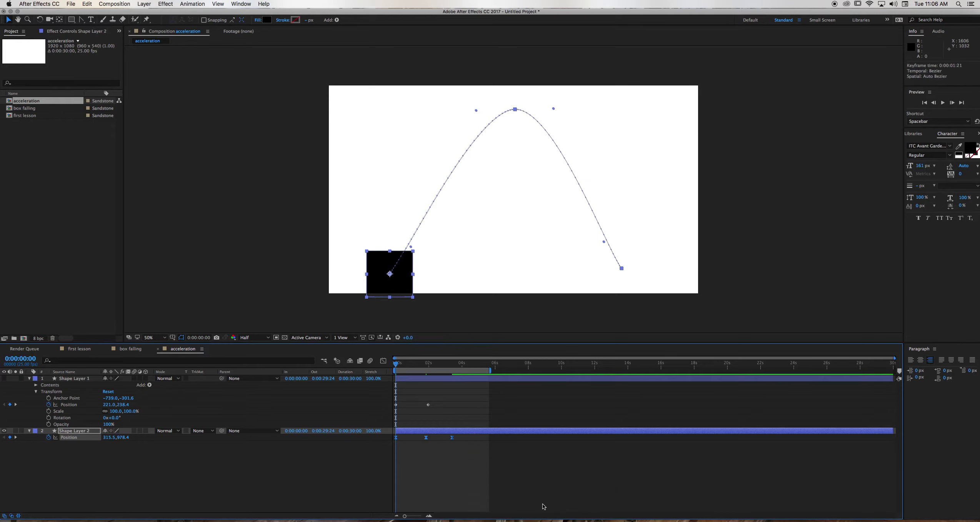
- Preview the motion with all three keyframes eased, and undo the Easy Ease
key(space)
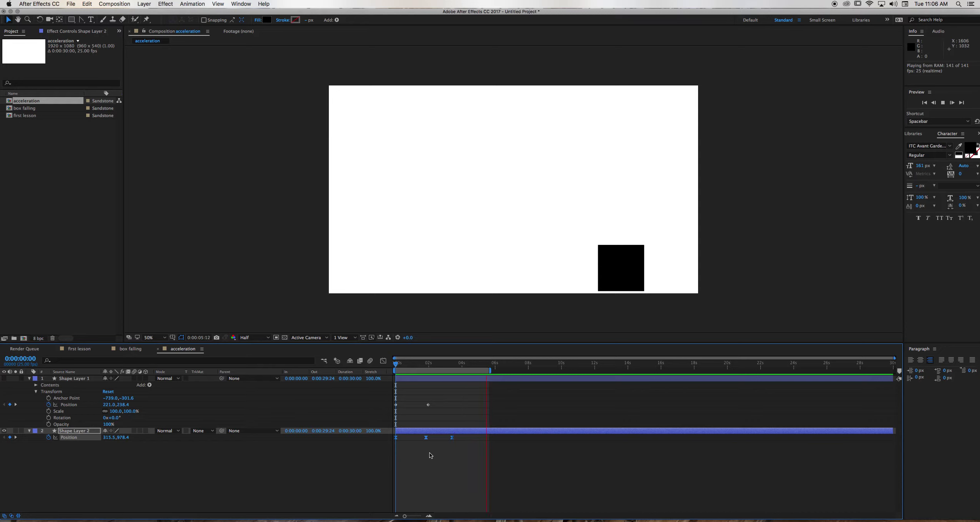
key(space)
key(super+z)
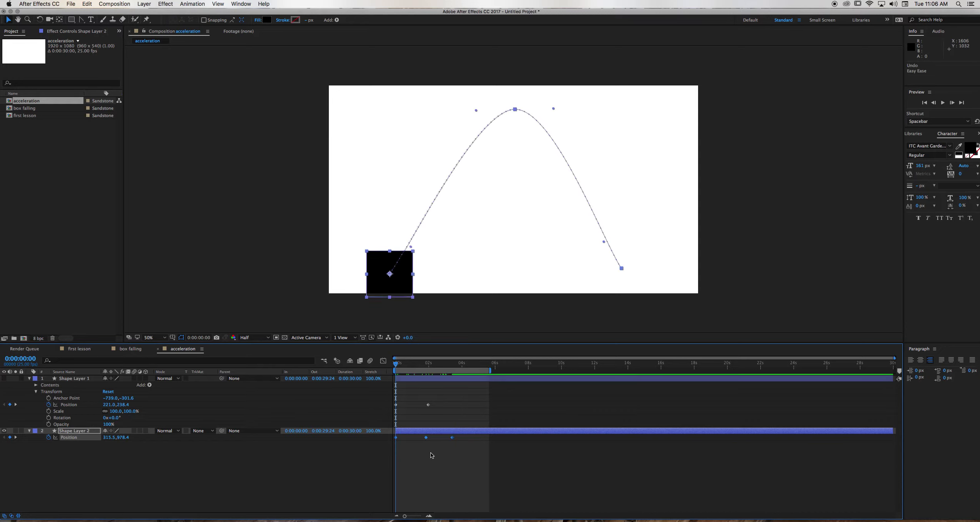
- Apply Easy Ease only to Shape Layer 2's middle position keyframe and preview the motion
click(430, 454)
drag(427, 442, 431, 437)
right_click(426, 439)
mouse_move(461, 520)
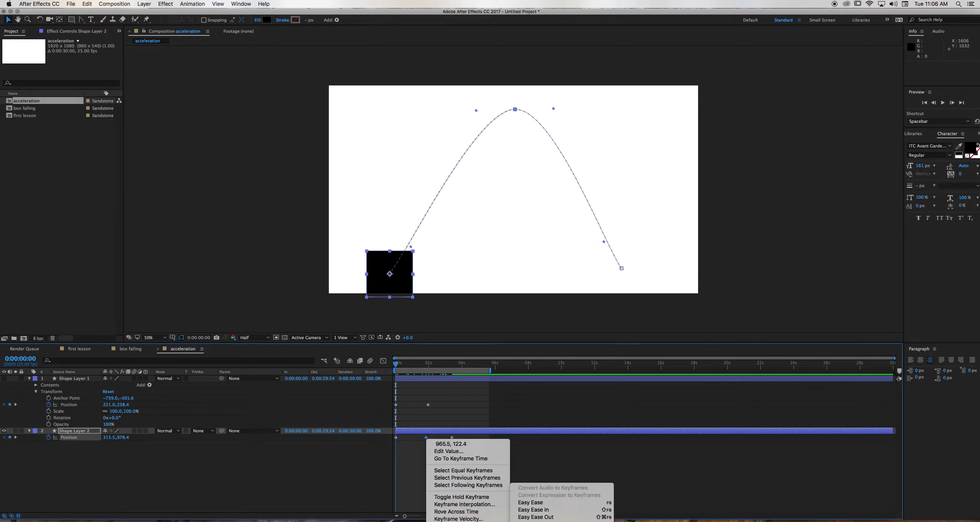
click(531, 502)
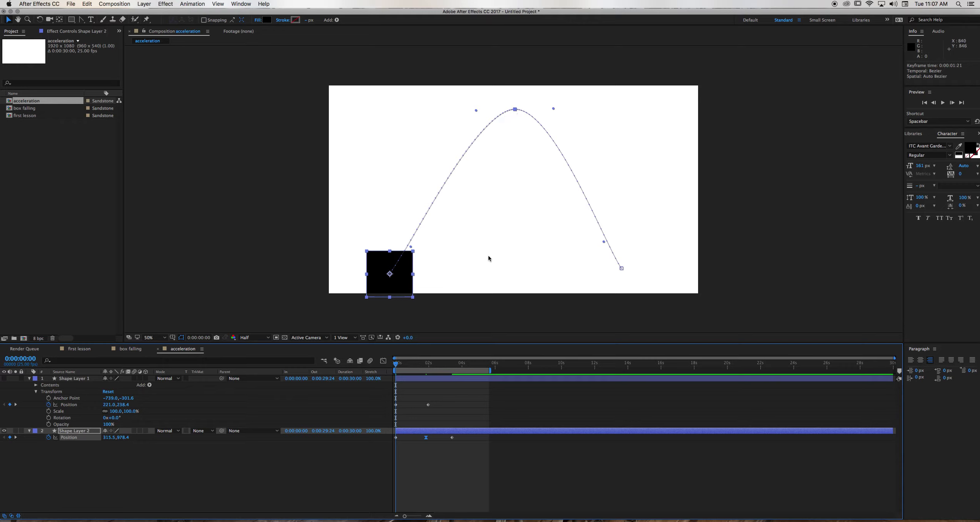
key(space)
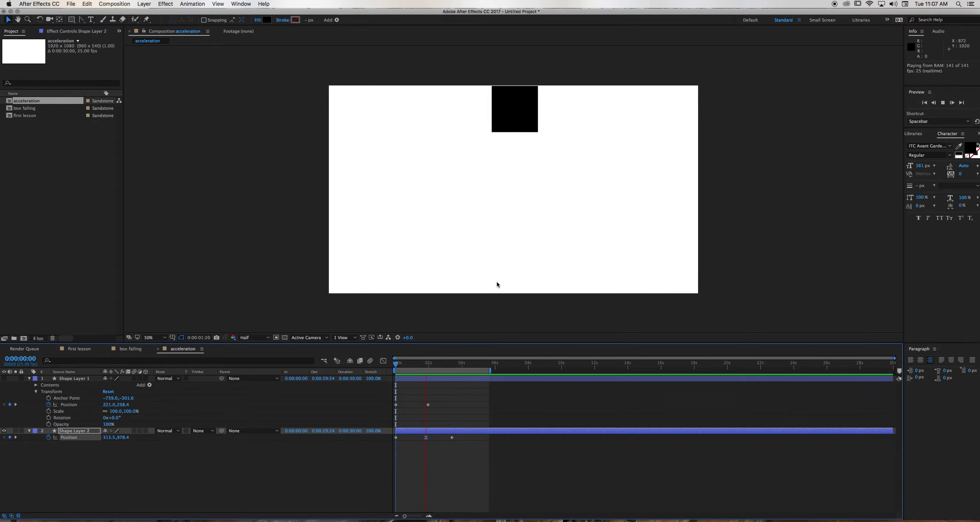
key(space)
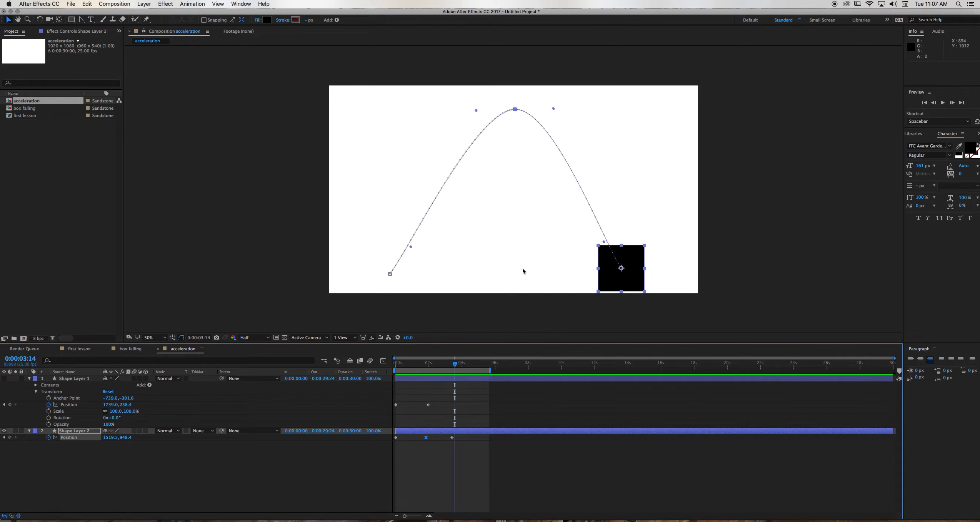
- Try moving the square from the end of its motion path at 0:00:03:14, and undo the move
click(515, 110)
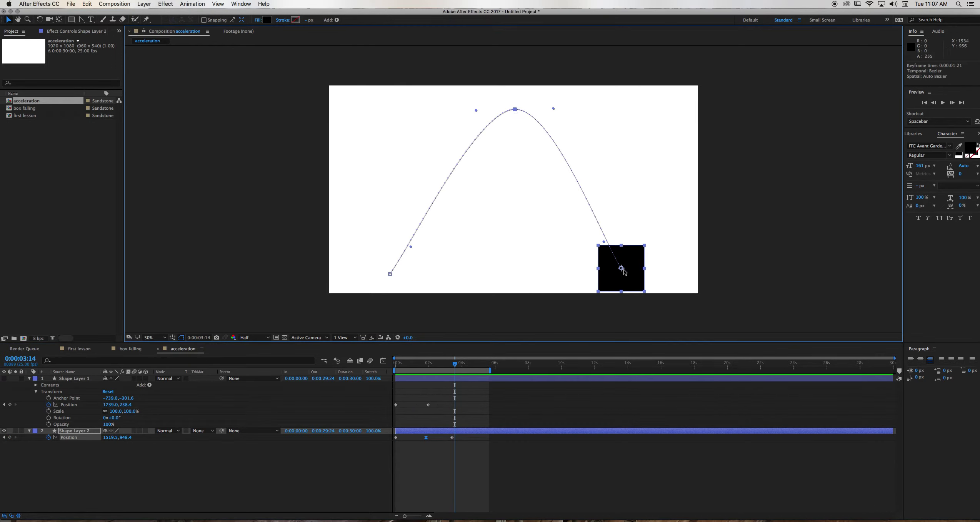
drag(622, 269, 600, 272)
key(super+z)
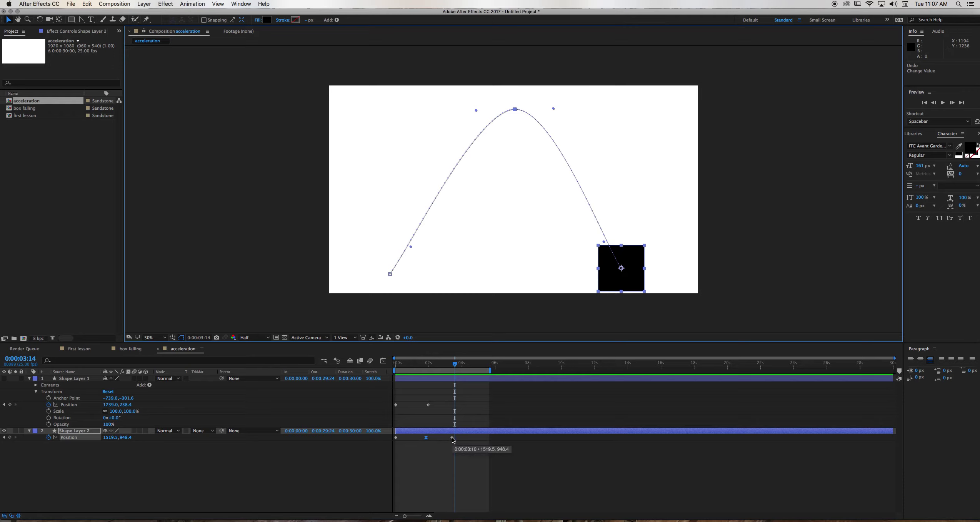
- Move the square to about 607, 754 at 0:00:03:12, and remove the extra position keyframe beside the last one
click(5, 437)
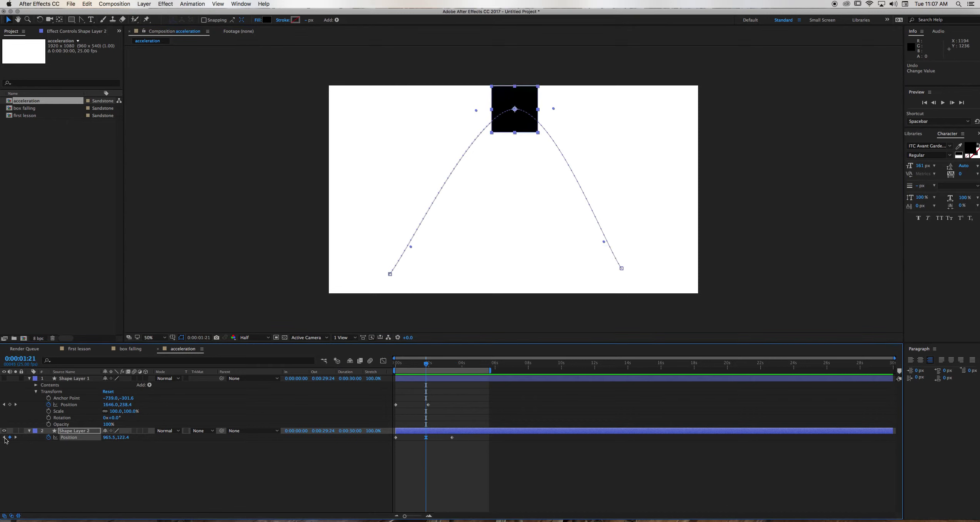
click(5, 438)
click(17, 439)
click(17, 440)
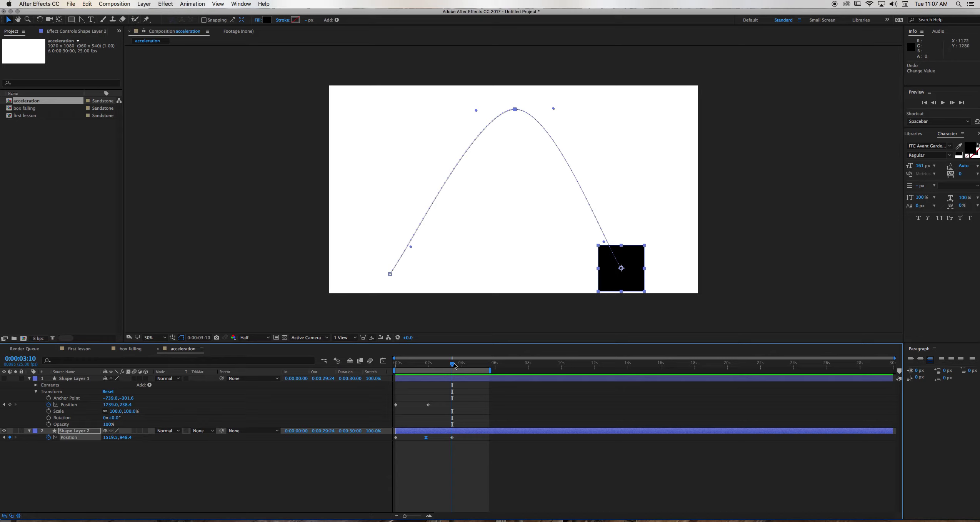
drag(454, 364, 453, 364)
click(454, 364)
drag(644, 286, 490, 251)
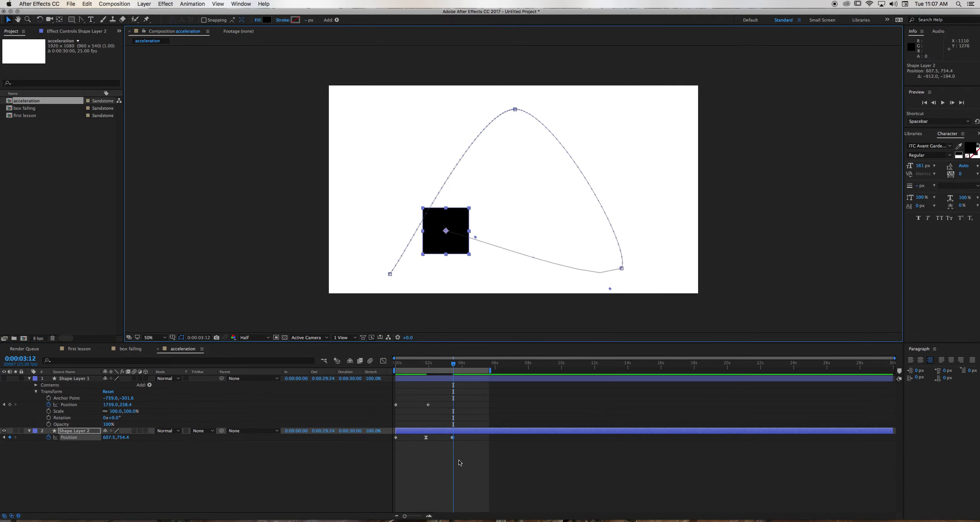
mouse_move(406, 517)
mouse_down()
mouse_move(421, 516)
mouse_move(406, 517)
mouse_up()
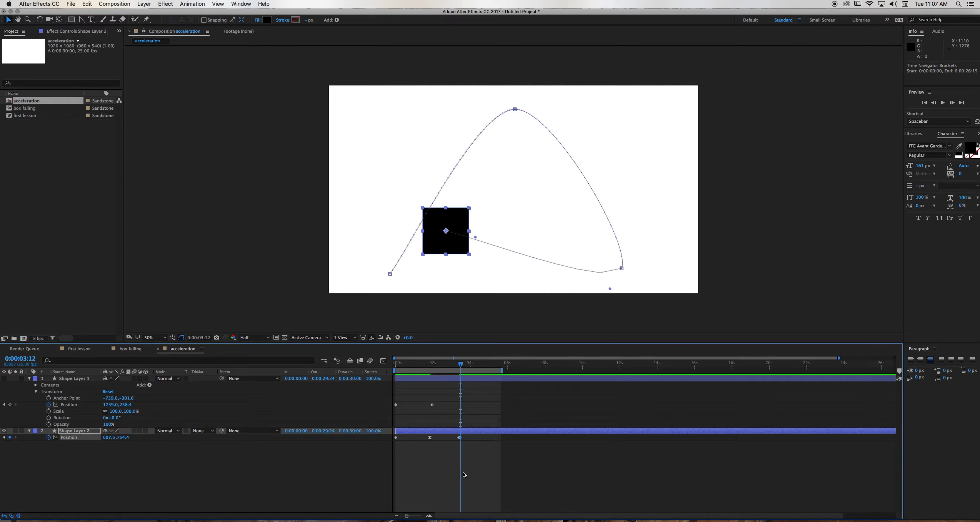
click(9, 437)
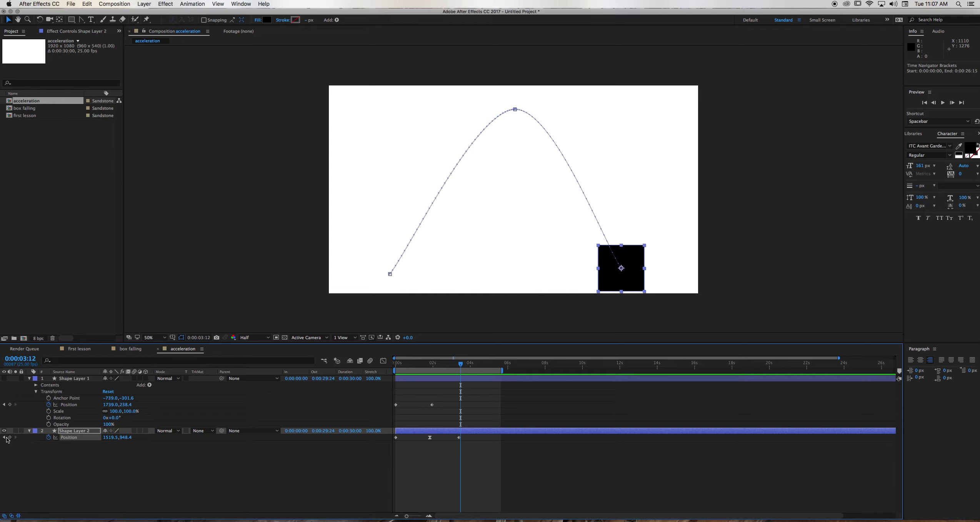
- Narrow the arc by moving the 0:00:03:10 keyframe to about 845, 982 and the path's peak to about 599, 126
click(4, 438)
drag(622, 270, 492, 275)
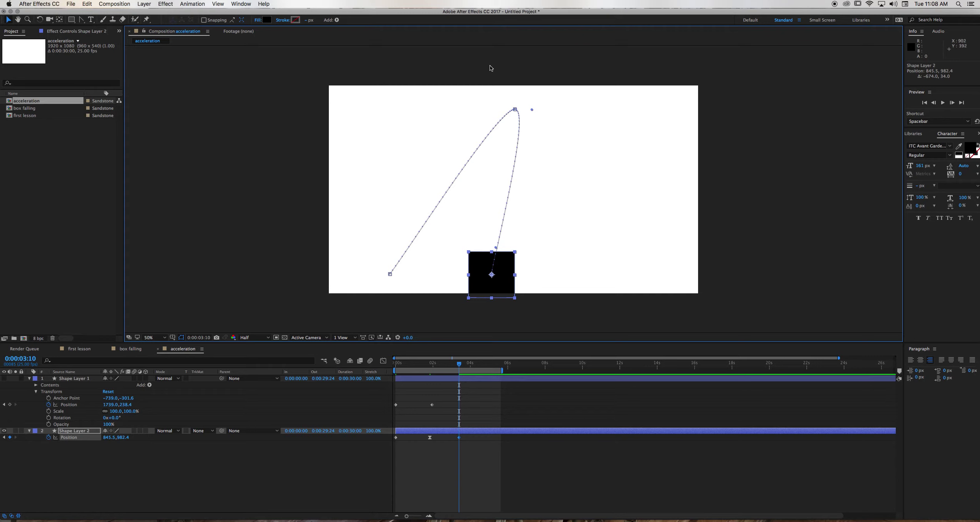
drag(515, 110, 400, 110)
- Convert the first and last points of Shape Layer 2's motion path to linear spatial points with the Convert Vertex tool
click(390, 275)
click(82, 20)
click(391, 274)
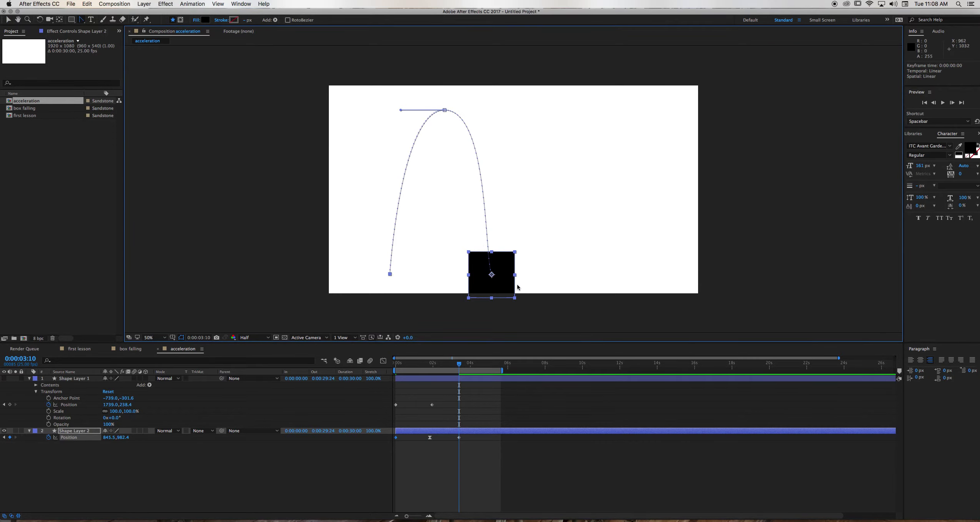
click(492, 274)
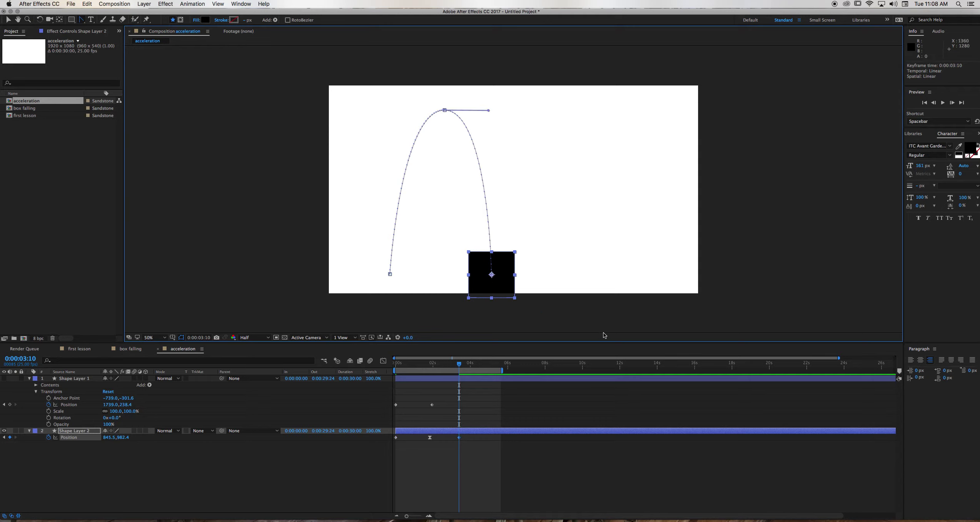
- Preview Shape Layer 2's narrowed arc motion from 0:00:00:00
key(Home)
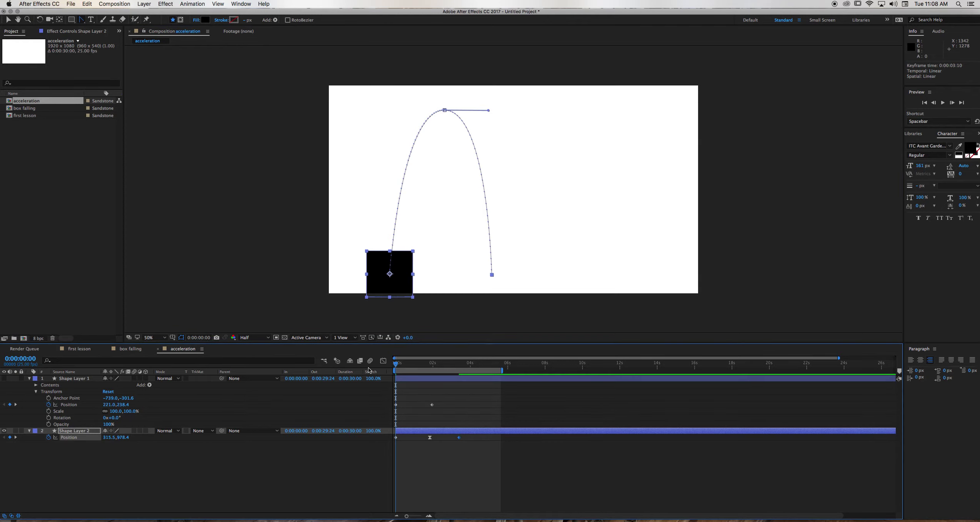
key(space)
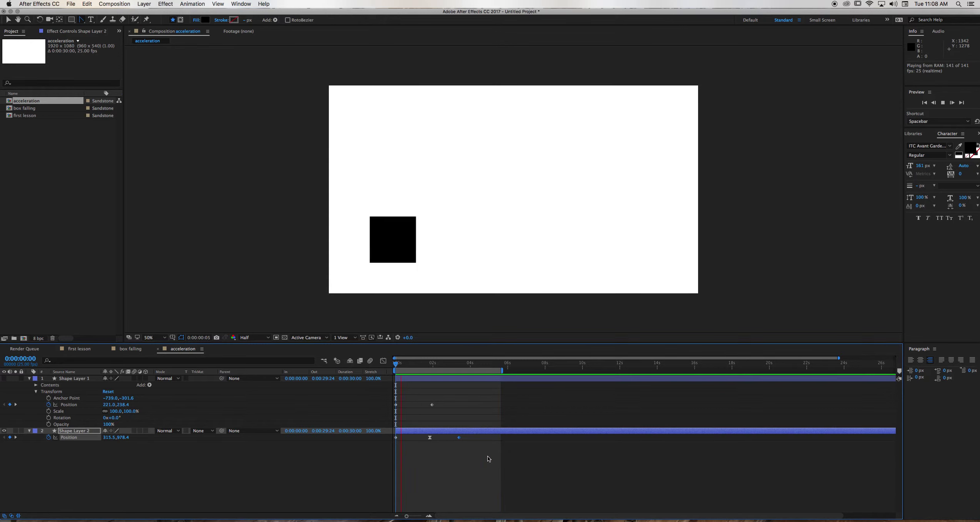
key(space)
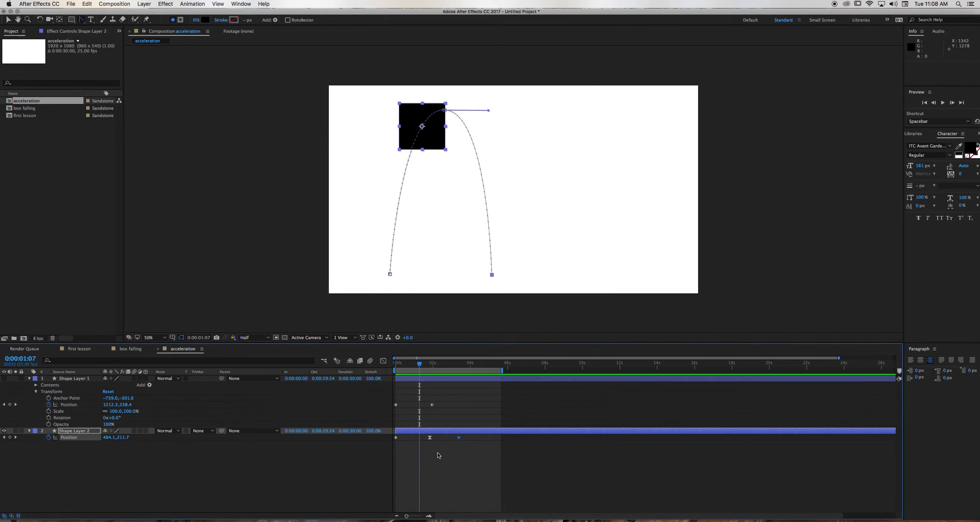
- Reapply Easy Ease to Shape Layer 2's middle position keyframe at 0:00:01:21
click(430, 438)
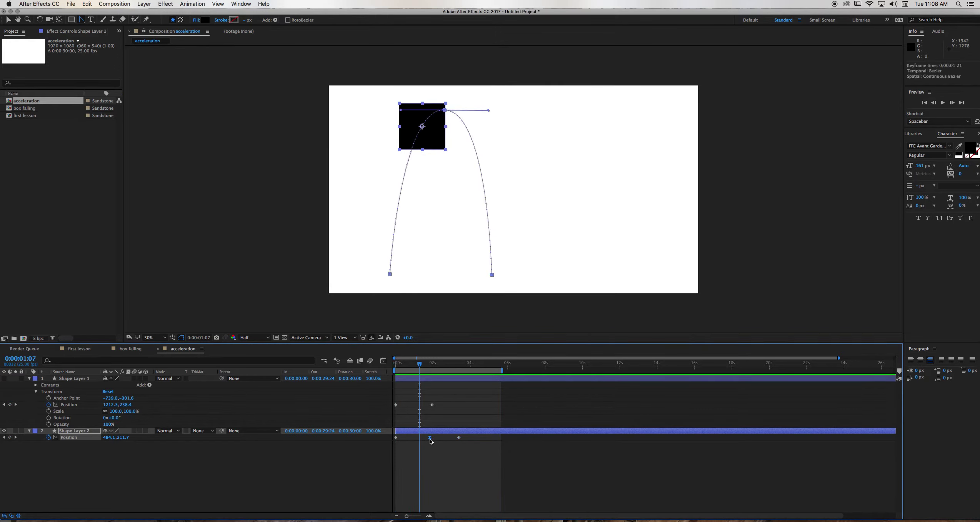
right_click(430, 438)
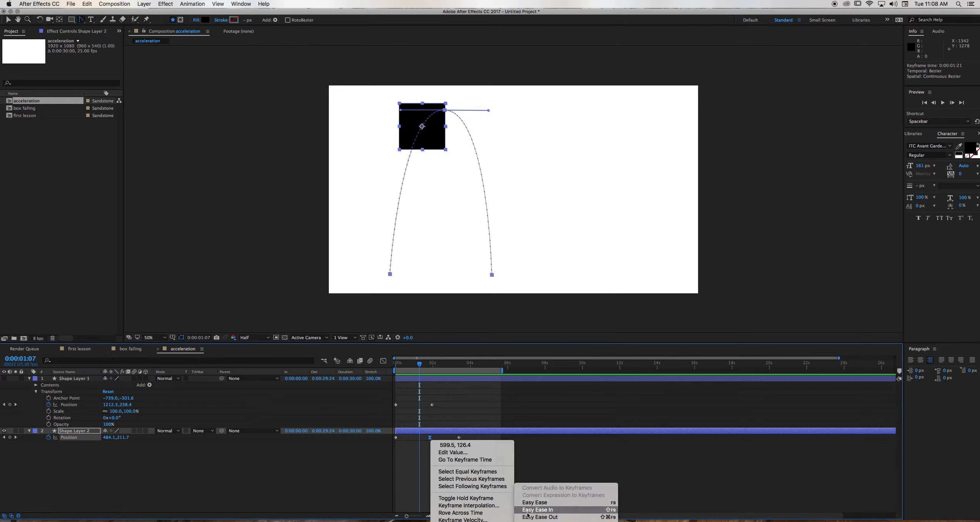
click(538, 503)
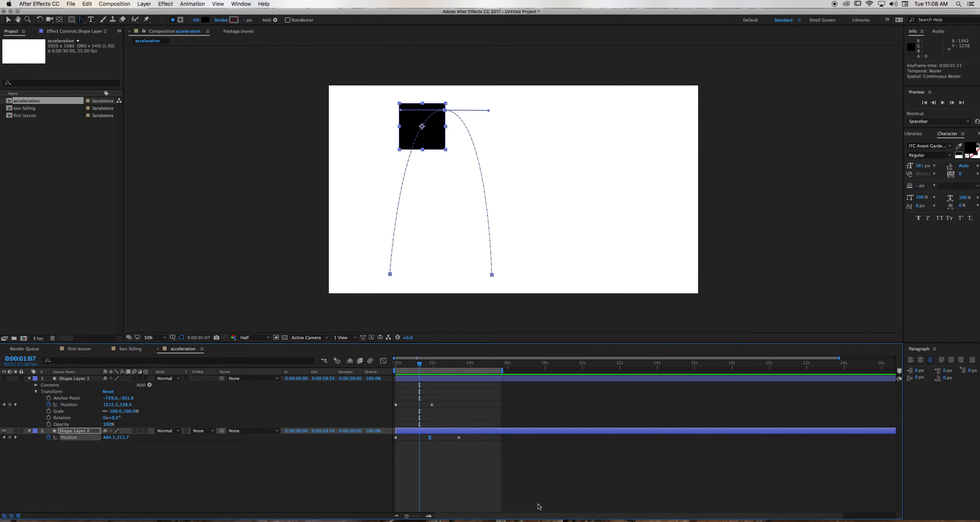
- Toggle the middle position keyframe through Auto Bezier to linear temporal interpolation, and preview the motion from the start
super+click(430, 437)
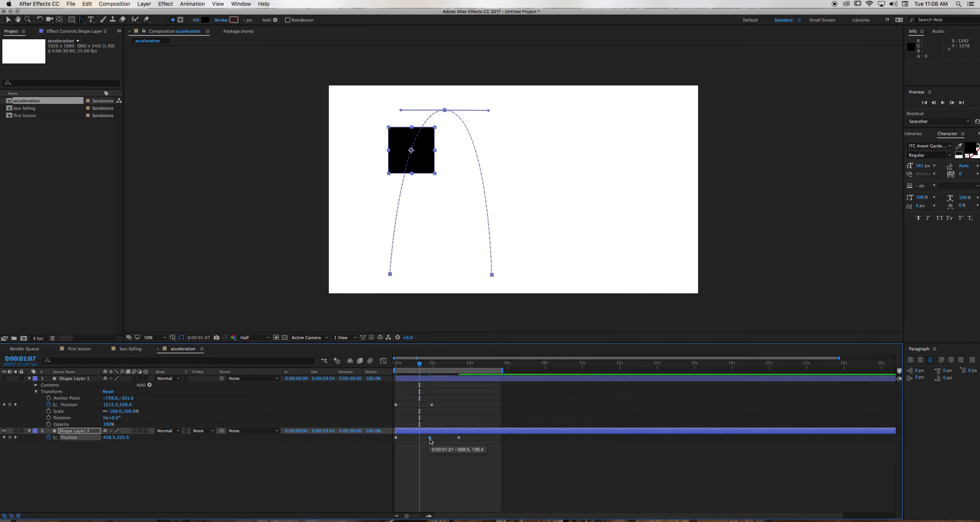
click(430, 438)
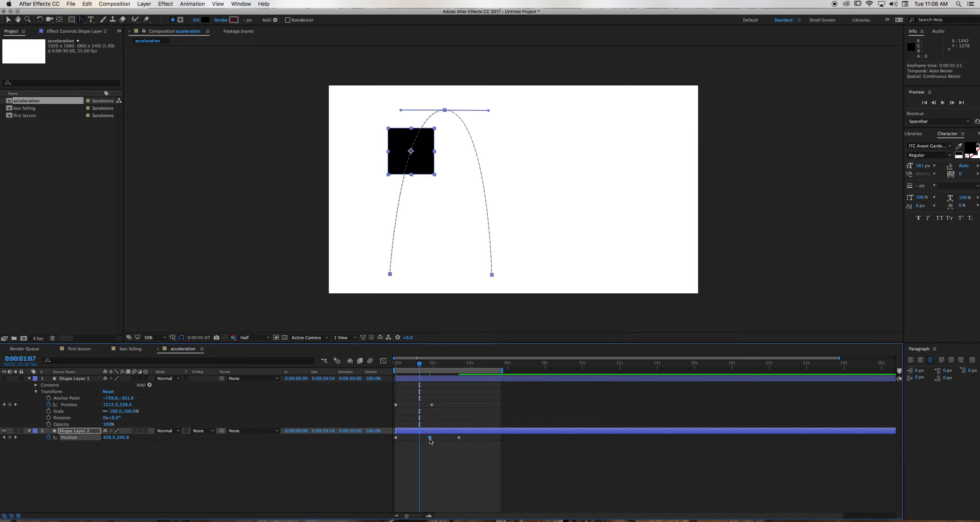
super+click(430, 438)
super+click(430, 437)
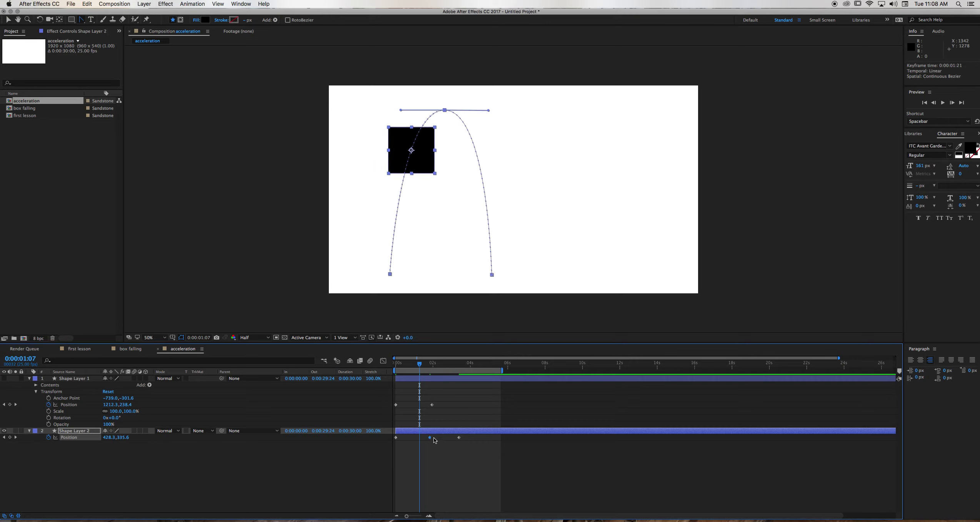
drag(421, 364, 379, 372)
key(space)
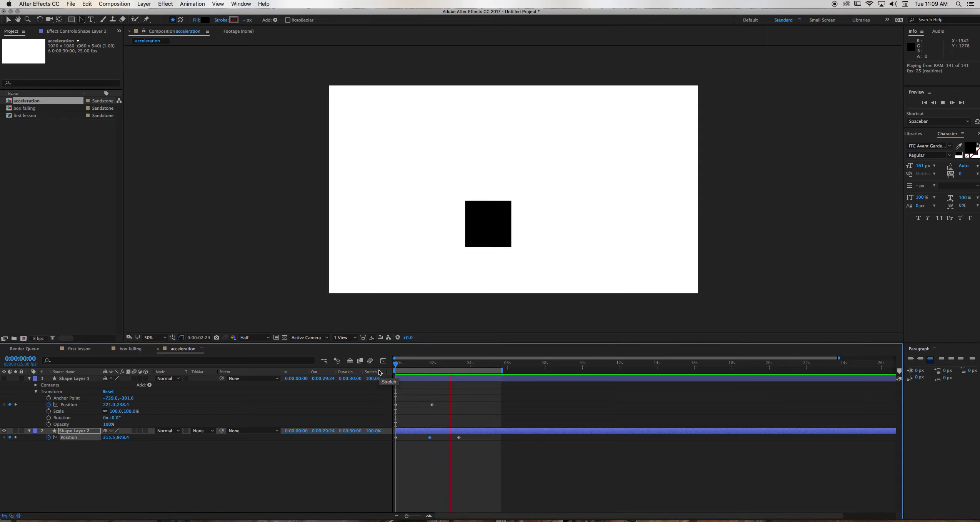
- Stop the preview, move to 0:00:01:21, and show Shape Layer 2's Position curves in the Graph Editor, fitted to its keyframes
key(space)
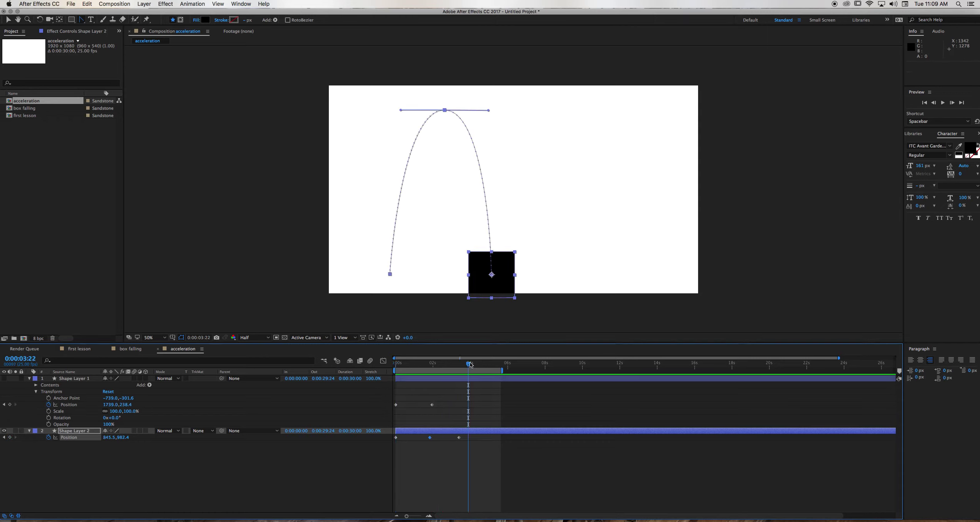
drag(470, 363, 430, 373)
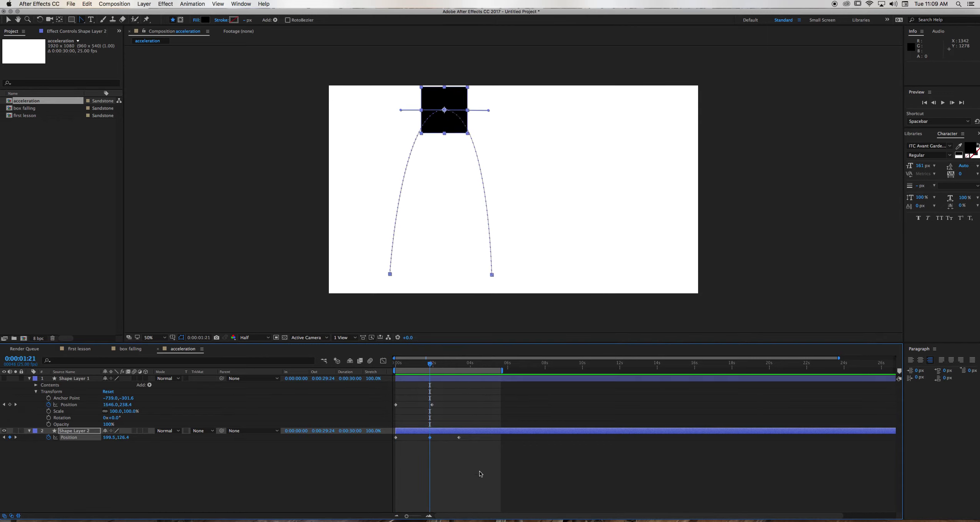
drag(486, 479, 392, 437)
click(384, 361)
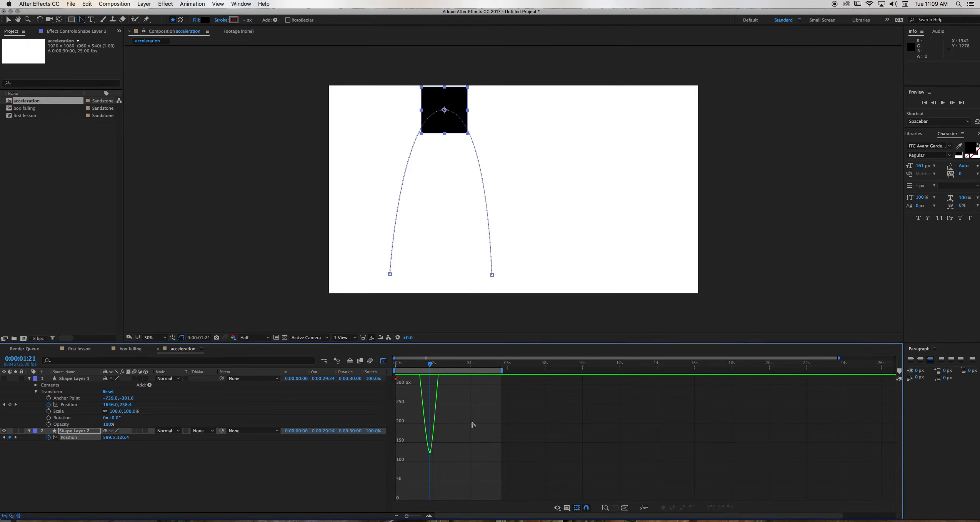
scroll(453, 457, up, 2)
scroll(453, 457, down, 8)
scroll(453, 457, up, 20)
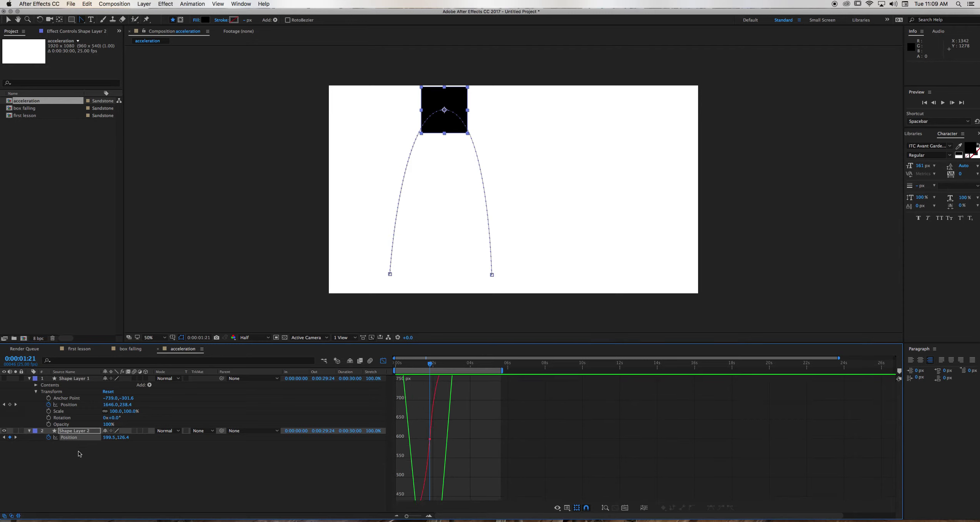
click(71, 438)
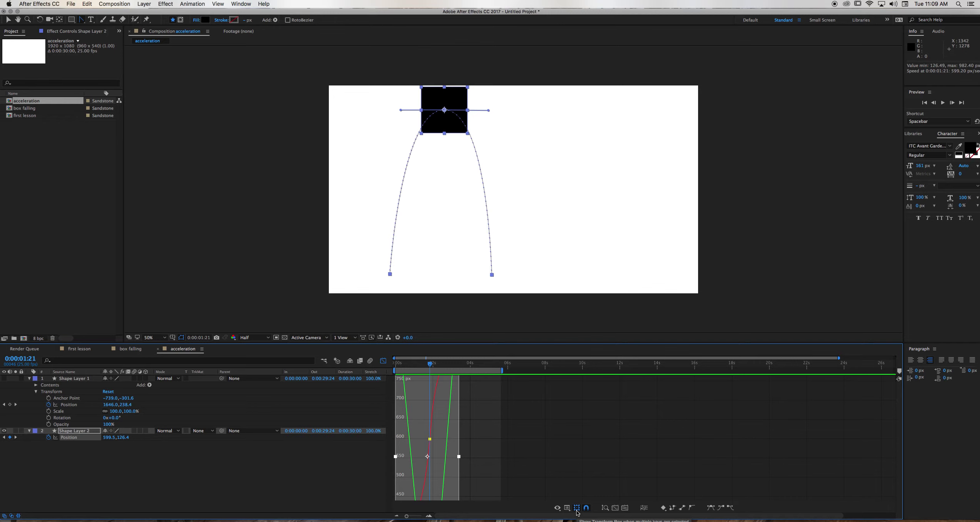
click(615, 508)
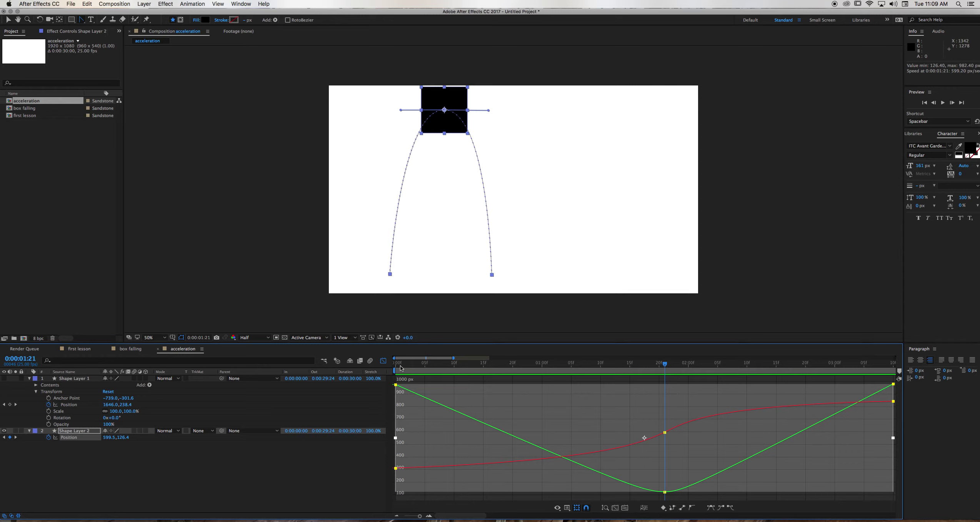
- Scrub and preview Shape Layer 2's motion from 0:00:00:00 against its X and Y position curves
click(402, 366)
drag(402, 366, 513, 382)
key(space)
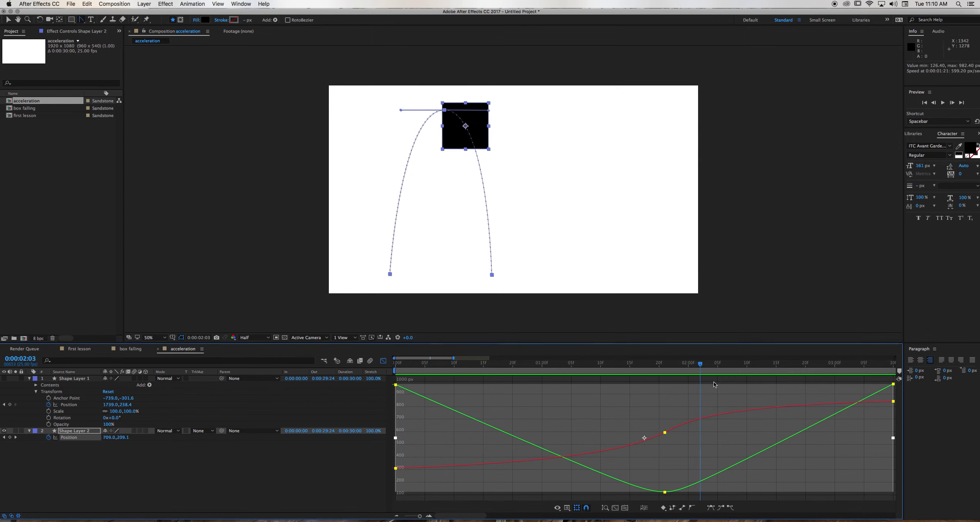
drag(781, 385, 358, 403)
key(space)
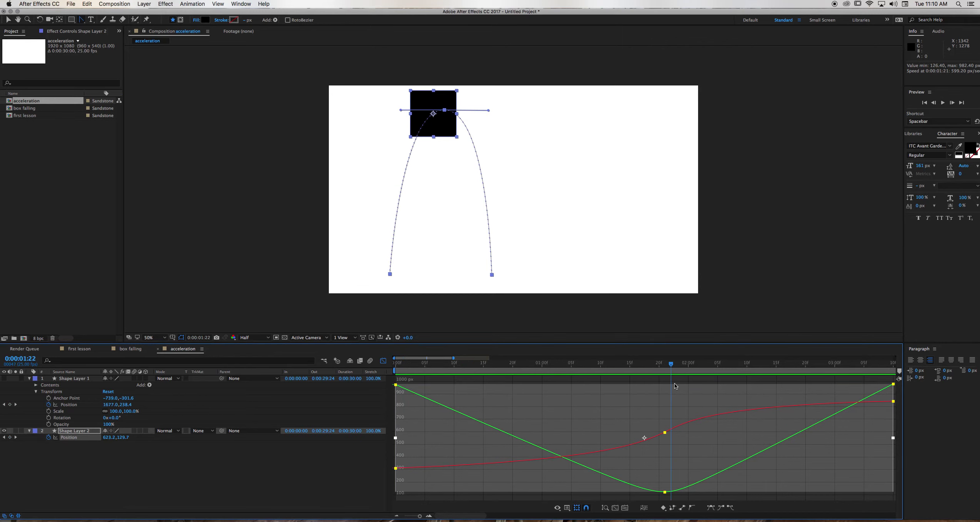
key(space)
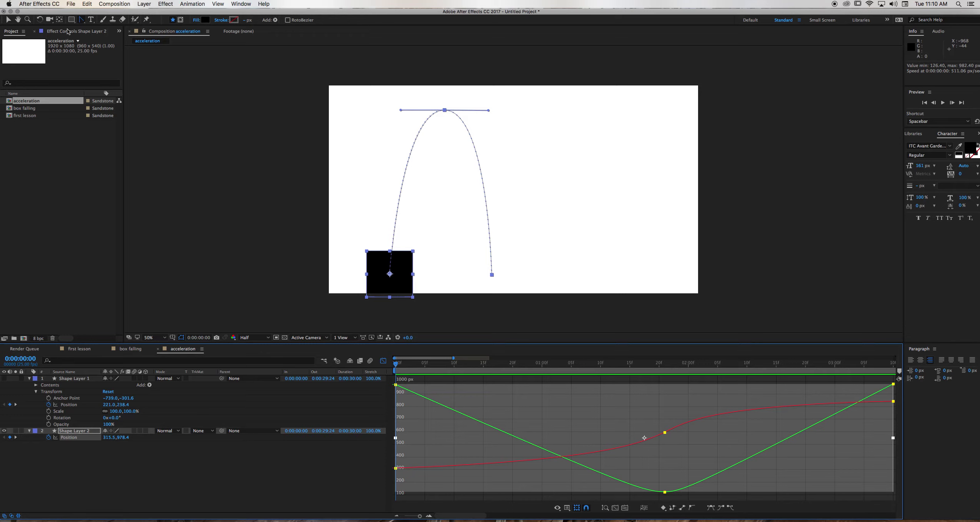
- Separate Shape Layer 2's Position into individual X Position and Y Position dimensions
drag(82, 21, 129, 46)
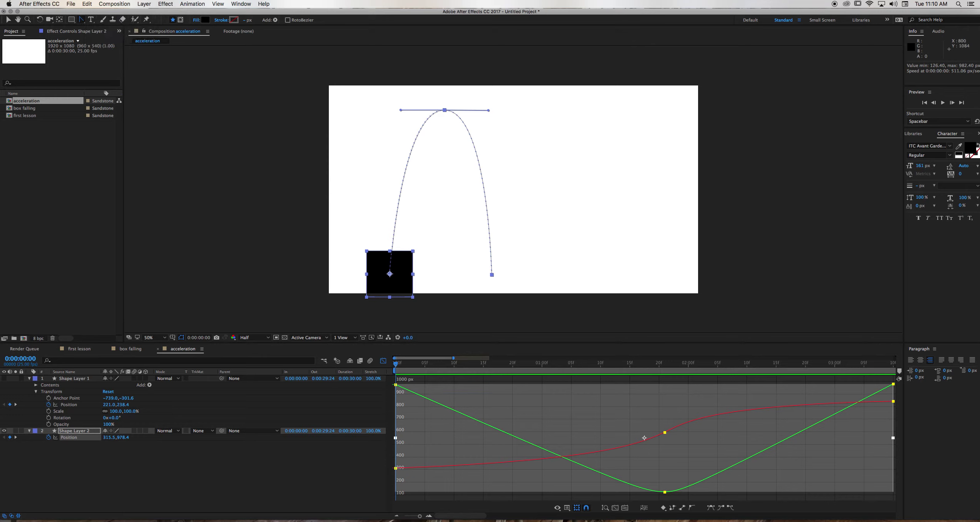
click(400, 385)
mouse_move(397, 388)
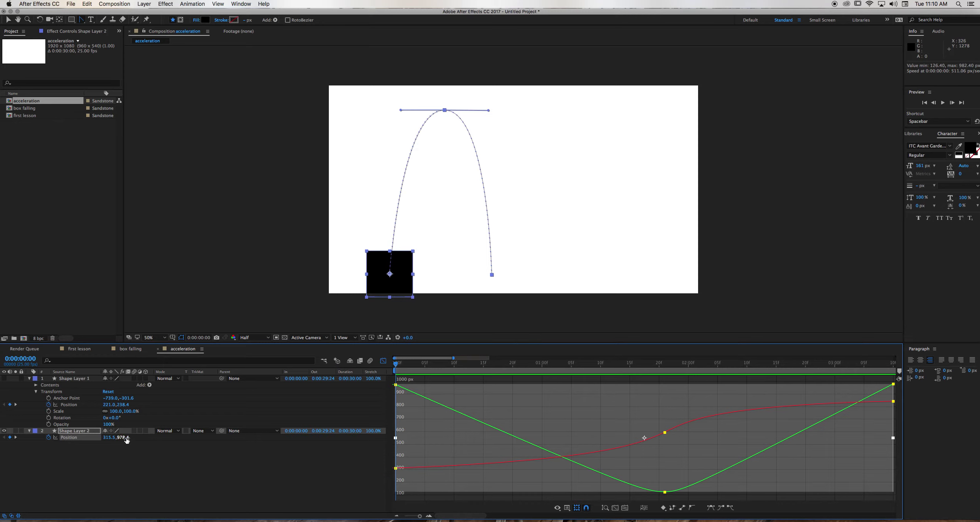
right_click(72, 440)
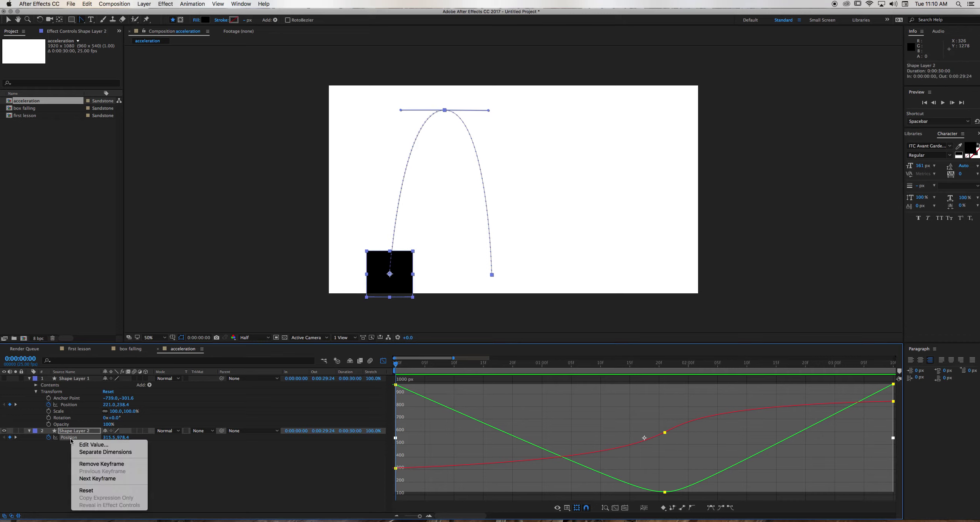
click(100, 453)
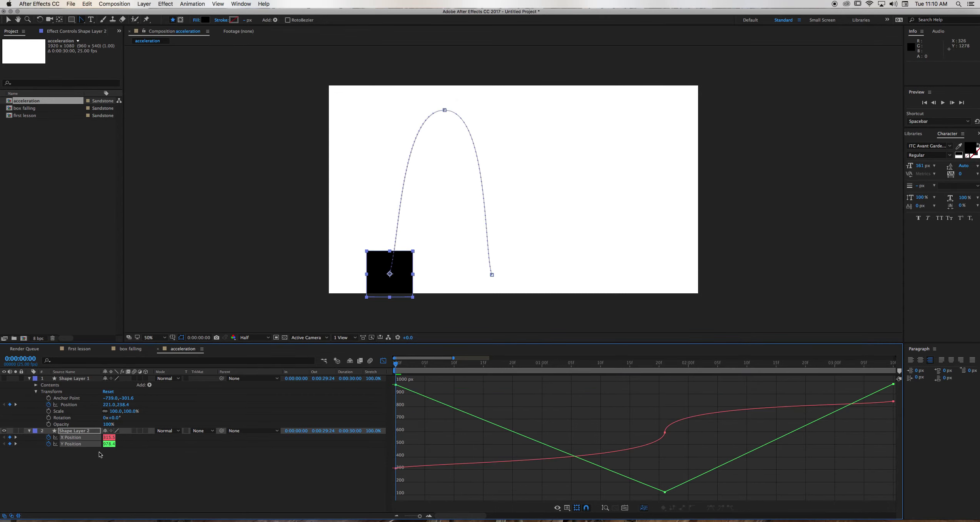
- Inspect the separate Y and X curves, and try changing the interpolation of the X Position keyframe at 0:00:01:21
click(72, 444)
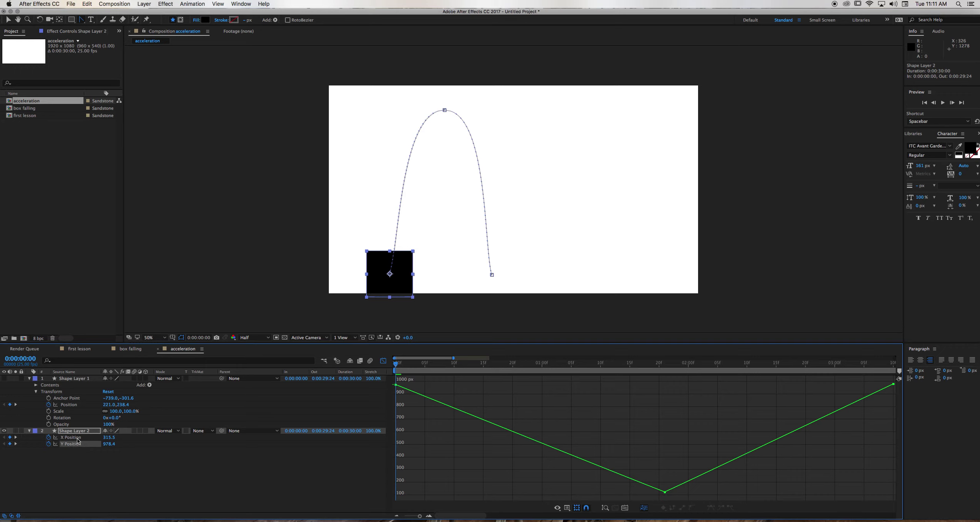
click(77, 438)
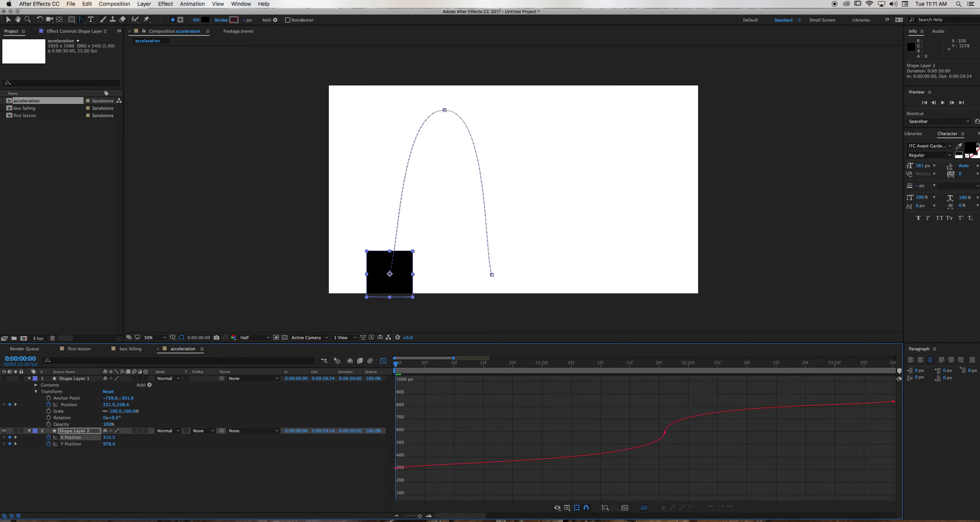
mouse_move(667, 435)
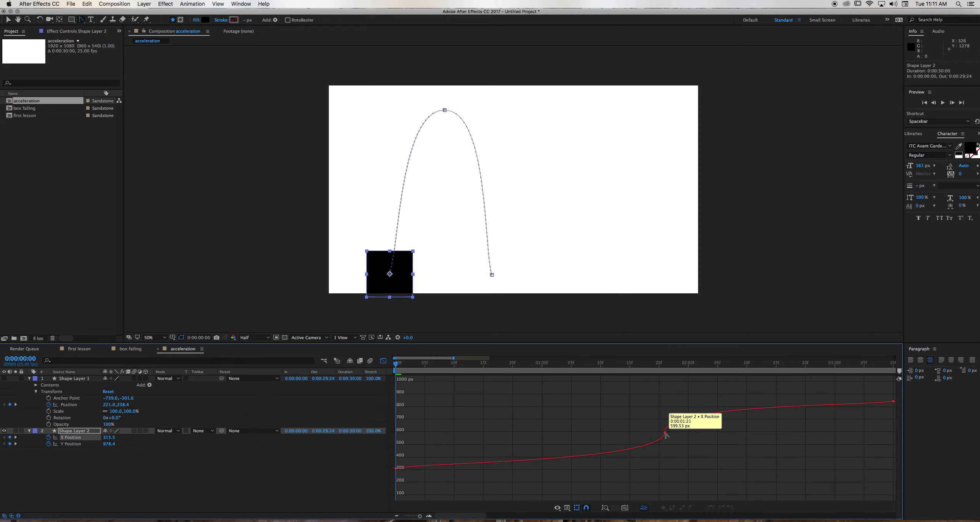
super+click(666, 433)
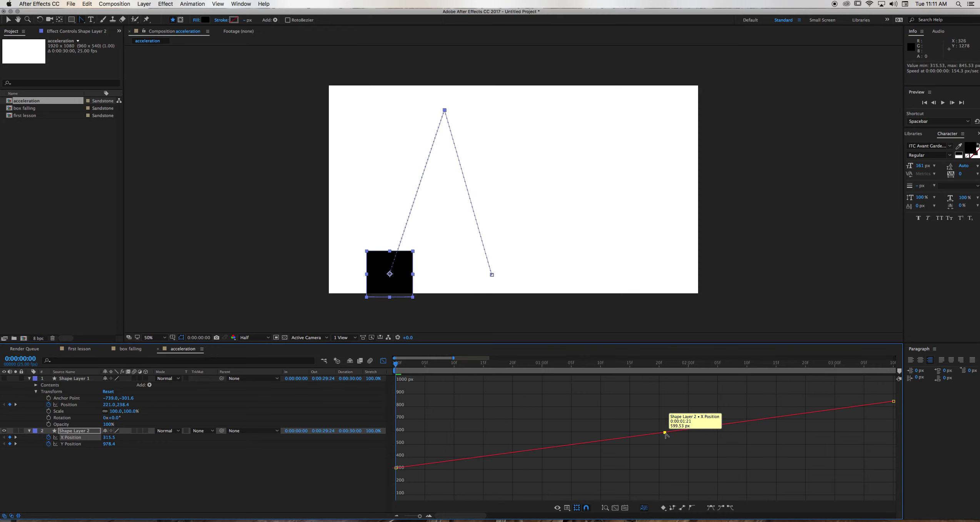
super+click(666, 433)
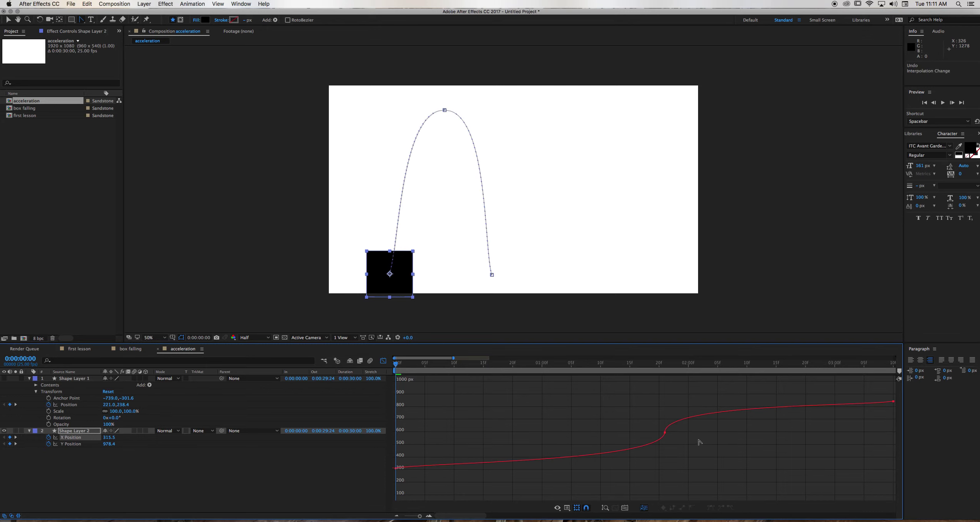
- Curve both halves of the Y Position graph by pulling Bezier handles from its first and last keyframes
click(74, 444)
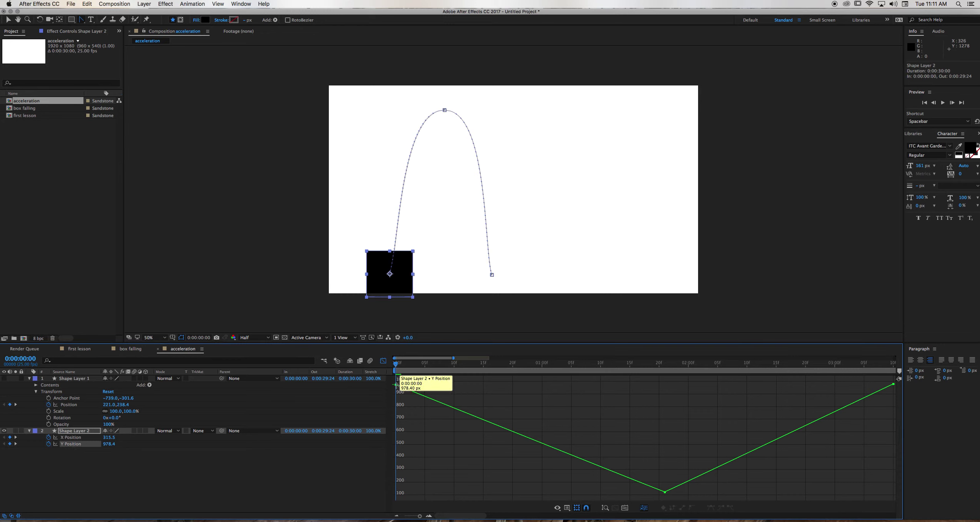
drag(397, 385, 450, 456)
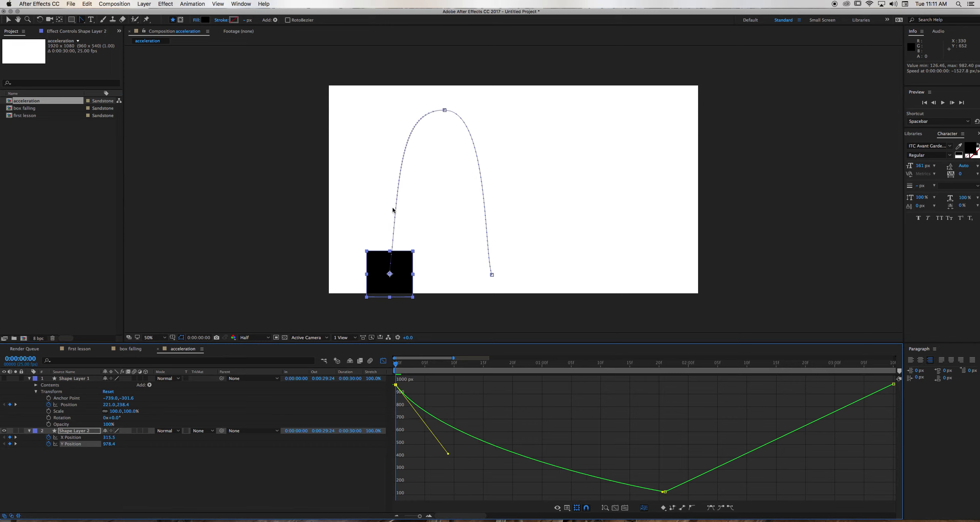
click(893, 385)
drag(855, 402, 895, 454)
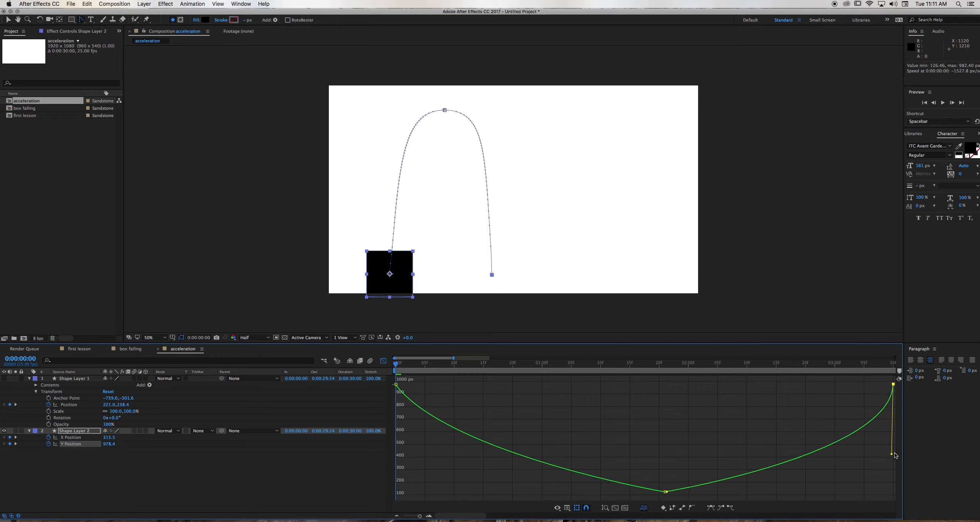
- Extend short horizontal Bezier handles on both sides of the Y Position keyframe at 0:00:01:21
click(665, 492)
drag(677, 491, 696, 491)
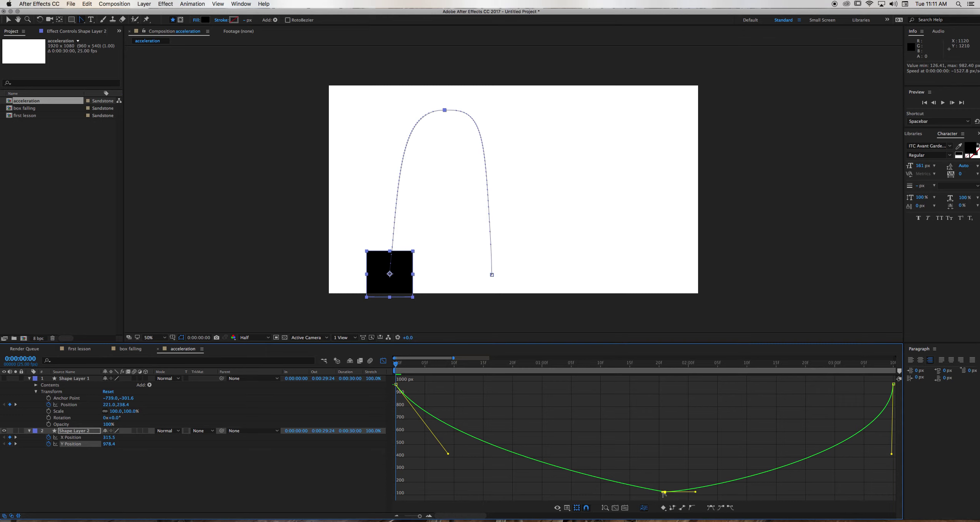
mouse_move(662, 493)
mouse_down()
mouse_move(620, 494)
mouse_move(643, 494)
mouse_up()
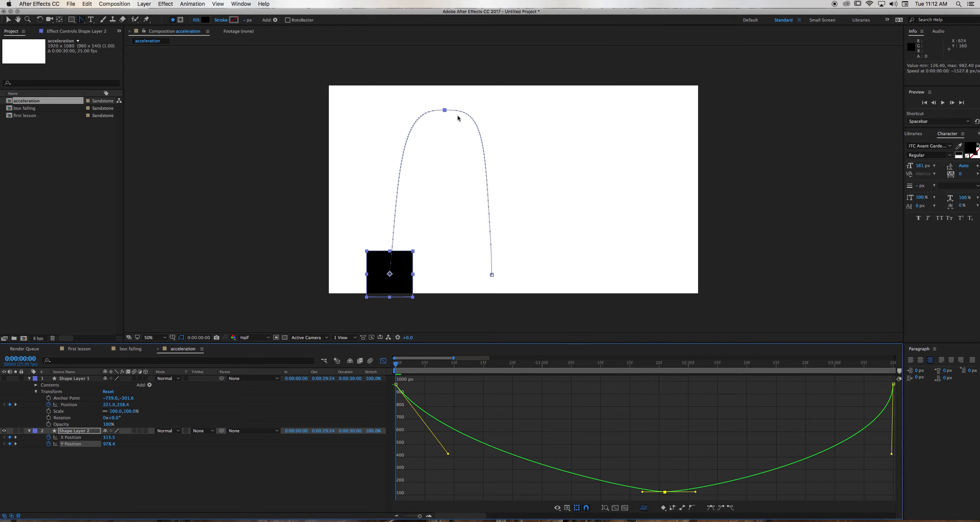
- Convert the X Position keyframe at 0:00:01:21 to Auto Bezier for steady horizontal motion
click(69, 438)
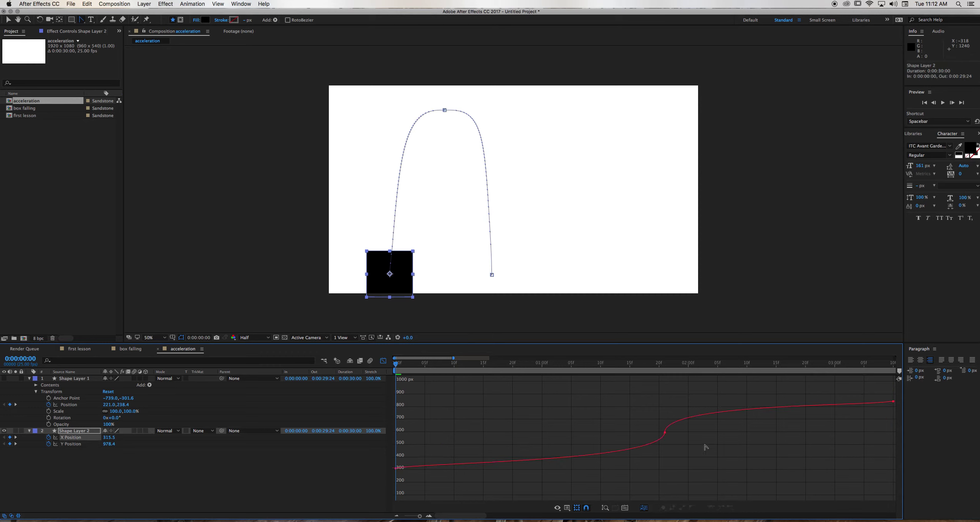
mouse_move(666, 433)
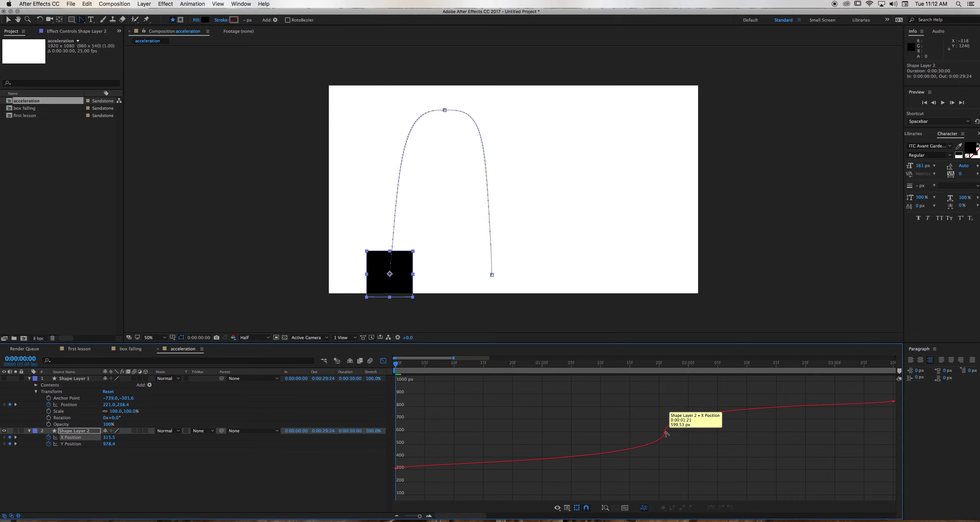
super+click(666, 433)
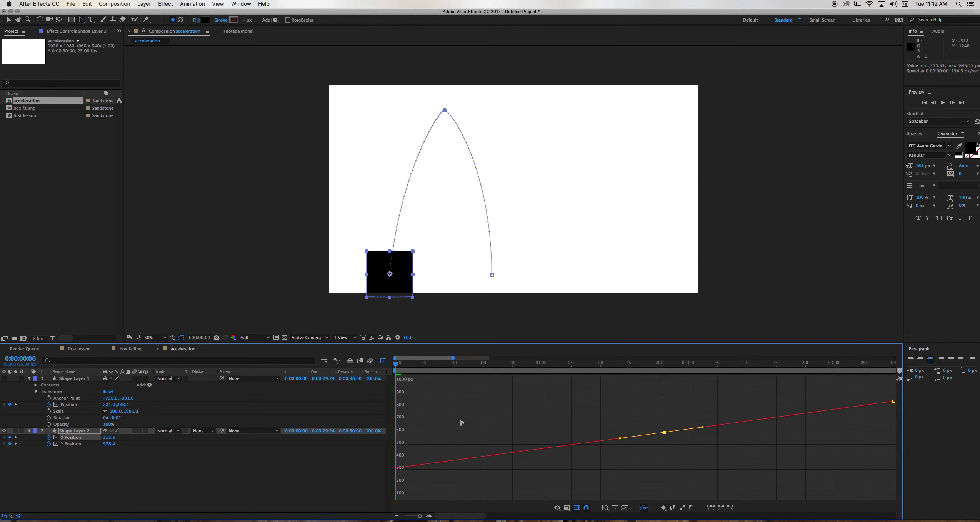
- Display the Y Position curve and preview Shape Layer 2's reshaped arc motion
click(72, 444)
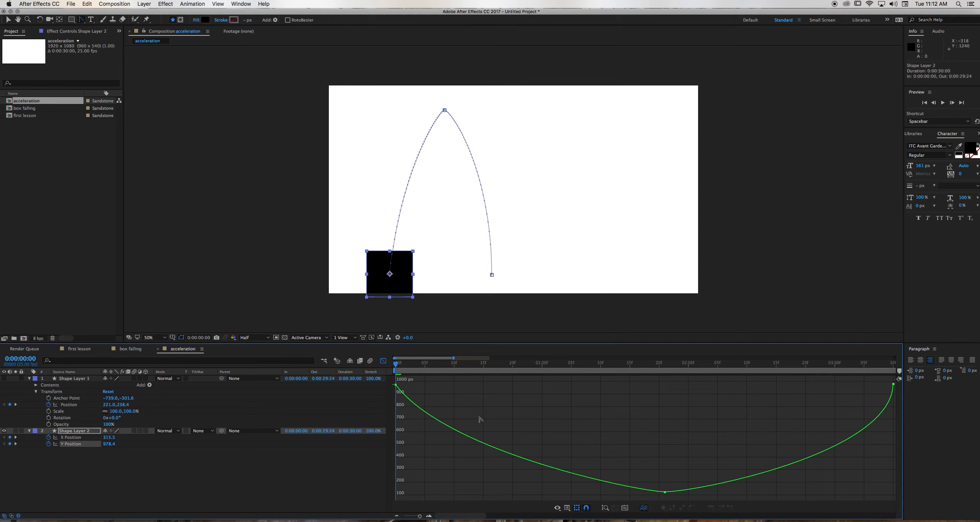
key(space)
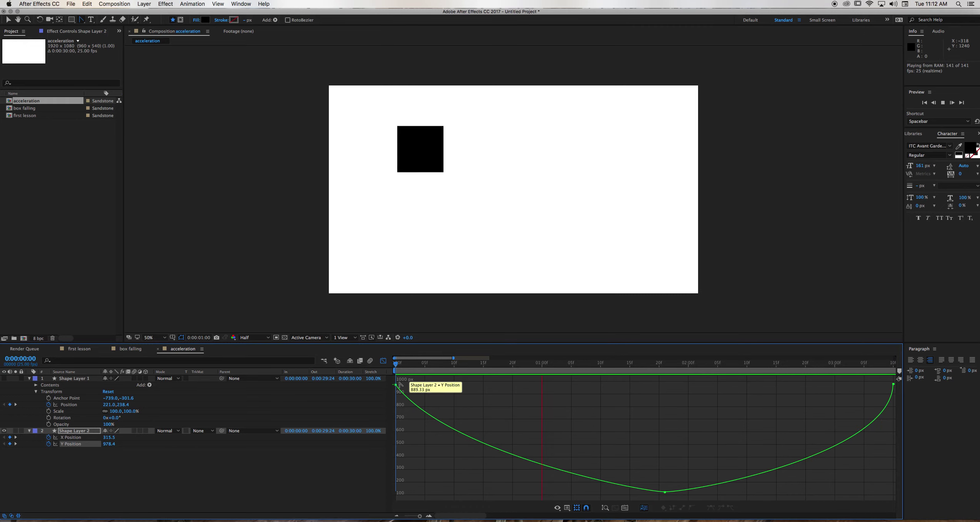
key(space)
- Close the Graph Editor and proportionally compress all of Shape Layer 2's X and Y Position keyframes to about 1.4 seconds
click(383, 361)
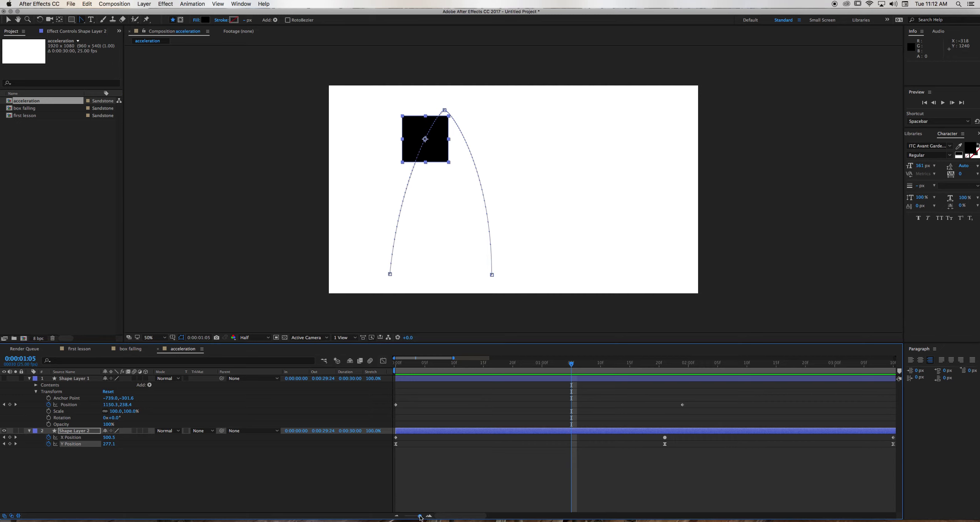
drag(420, 515, 417, 517)
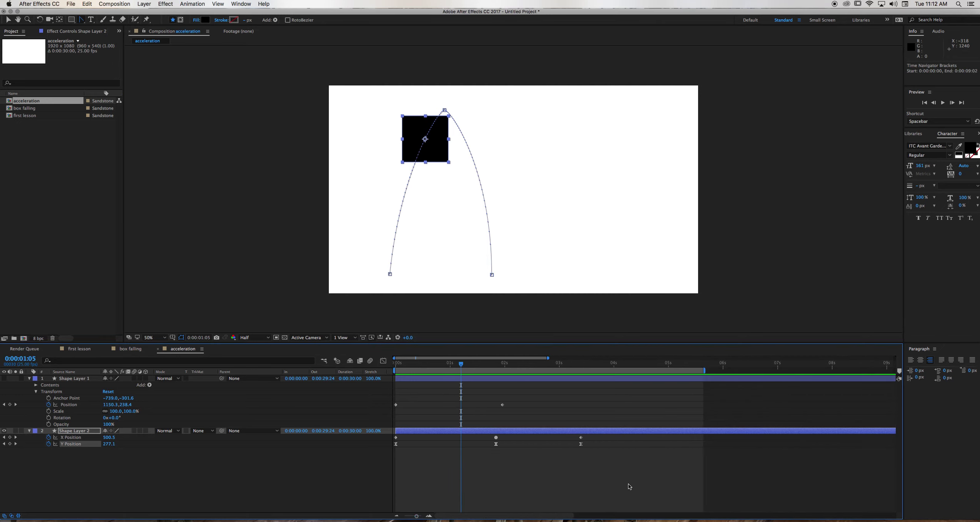
drag(642, 490, 390, 437)
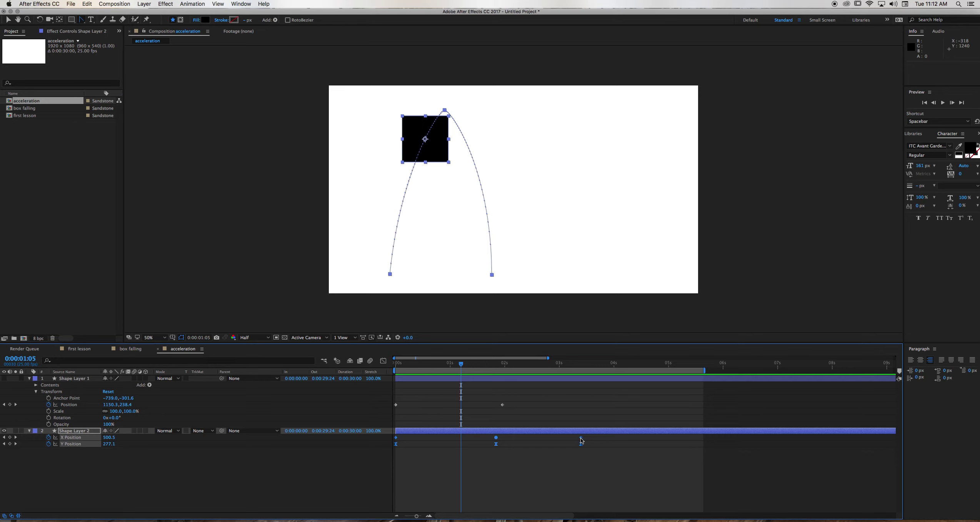
drag(581, 438, 473, 442)
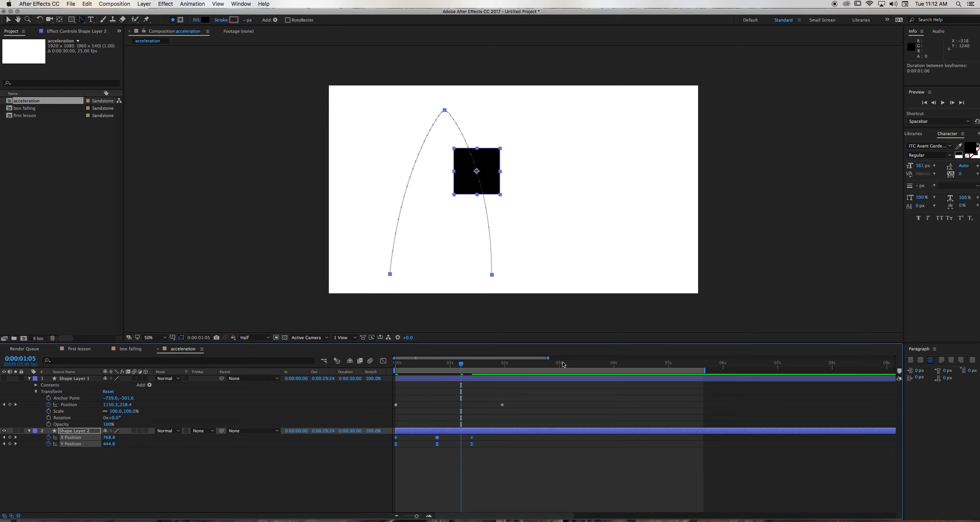
- End the work area at 0:00:02:16 and preview Shape Layer 2's faster arc motion
click(540, 365)
key(space)
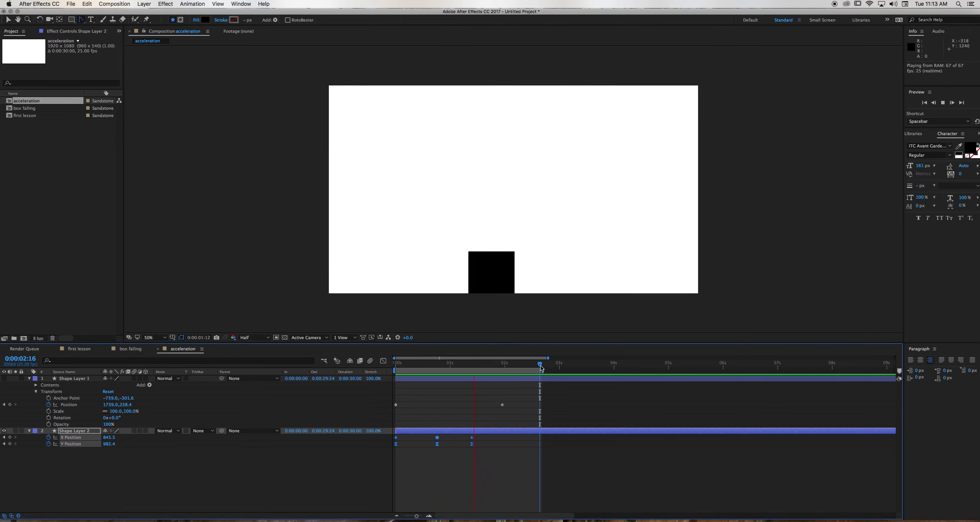
key(space)
- Move to 0:00:00:12 and try to convert the motion path's peak point with the Convert Vertex tool
drag(402, 366, 422, 361)
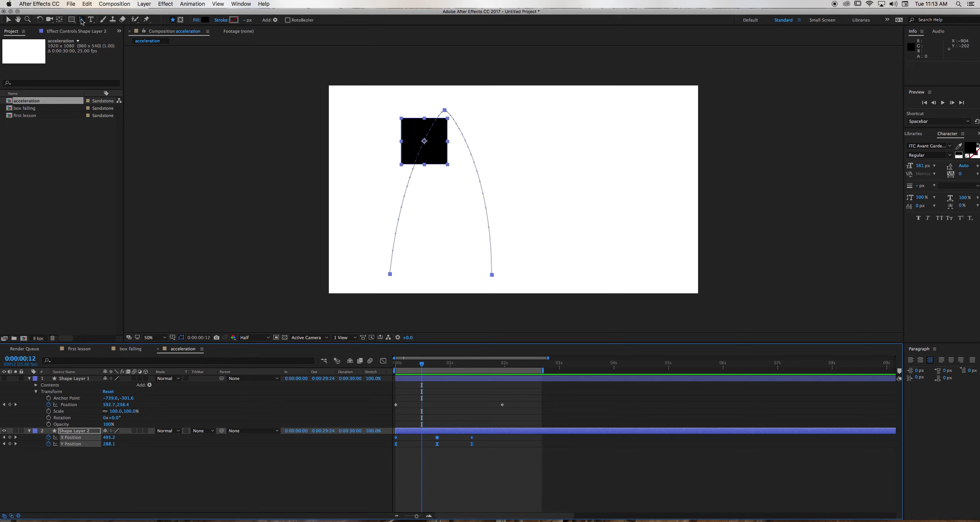
click(444, 111)
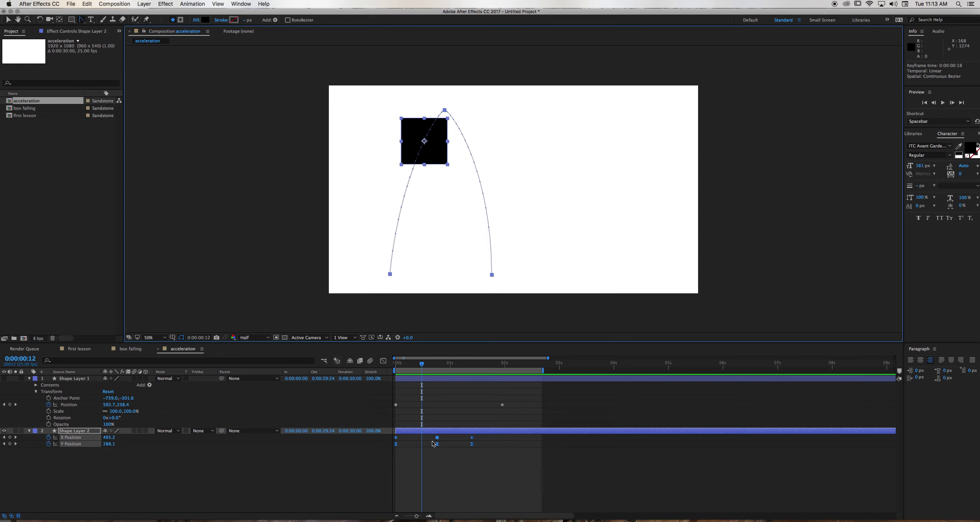
- Delete Shape Layer 2's middle X Position keyframe and scrub back to the start of the composition
click(447, 440)
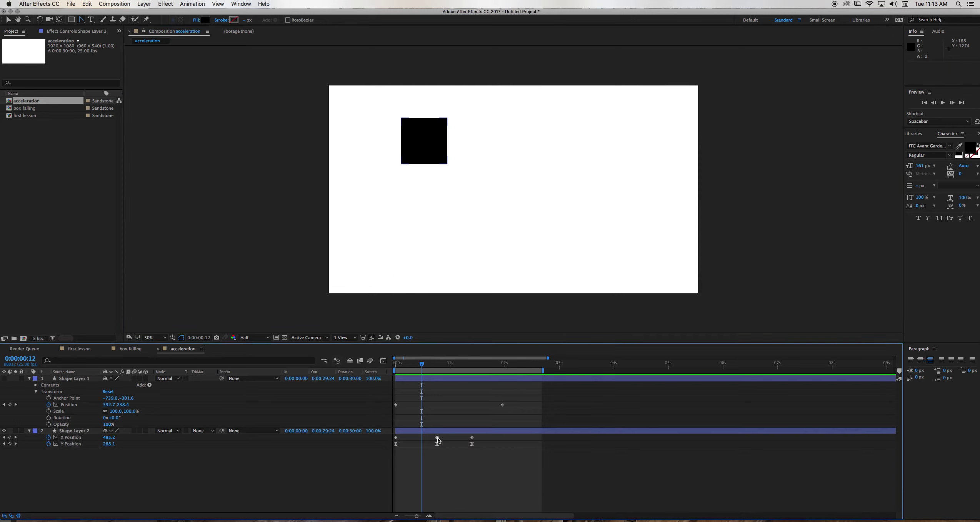
click(437, 437)
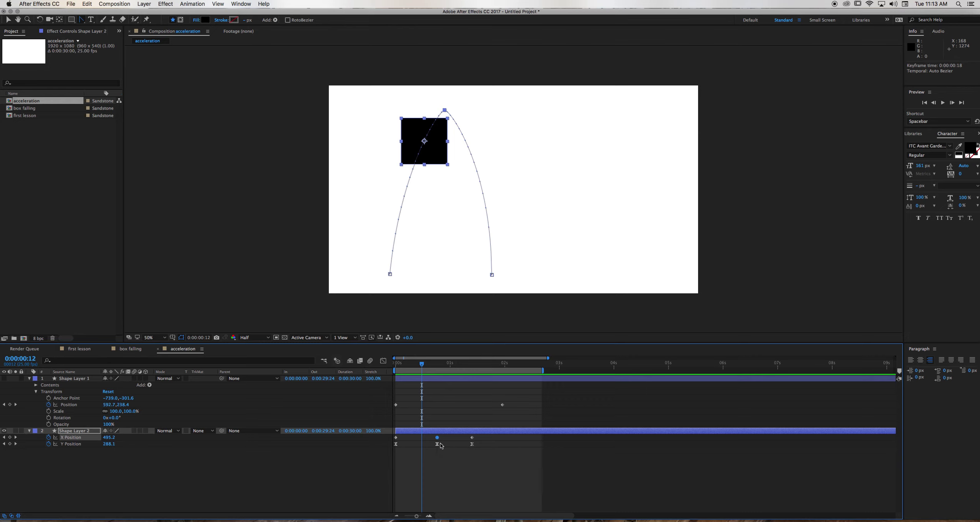
key(Delete)
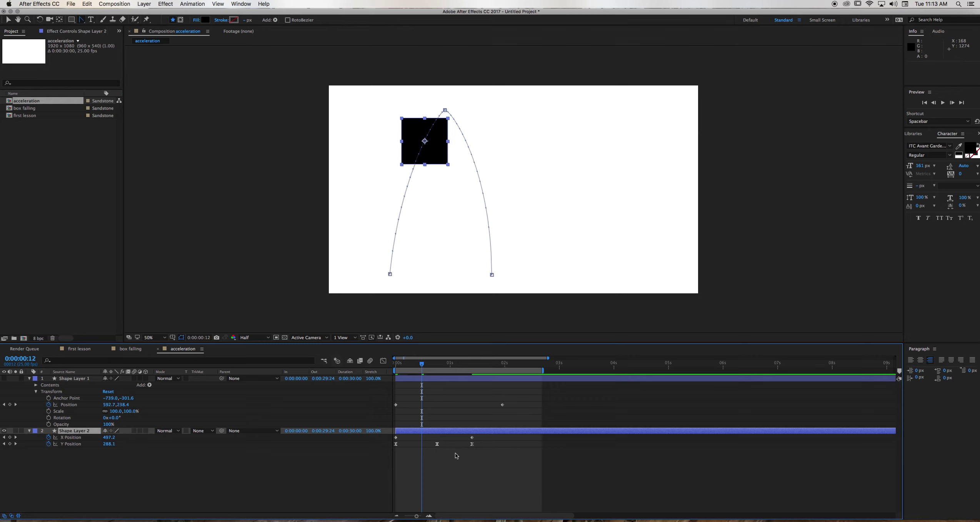
drag(426, 365, 397, 366)
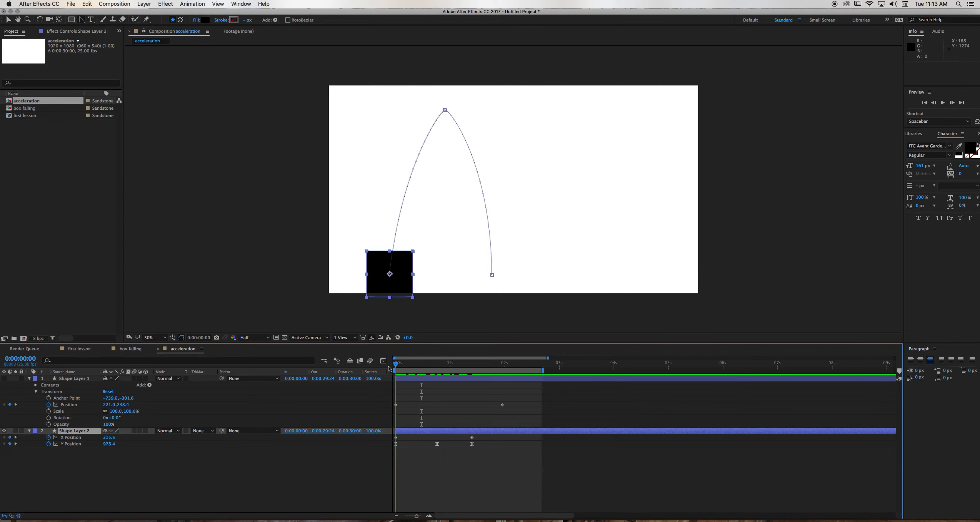
- In the Graph Editor, lengthen the handles of Shape Layer 2's middle Y Position keyframe to round the arc's peak, and preview the motion
click(445, 111)
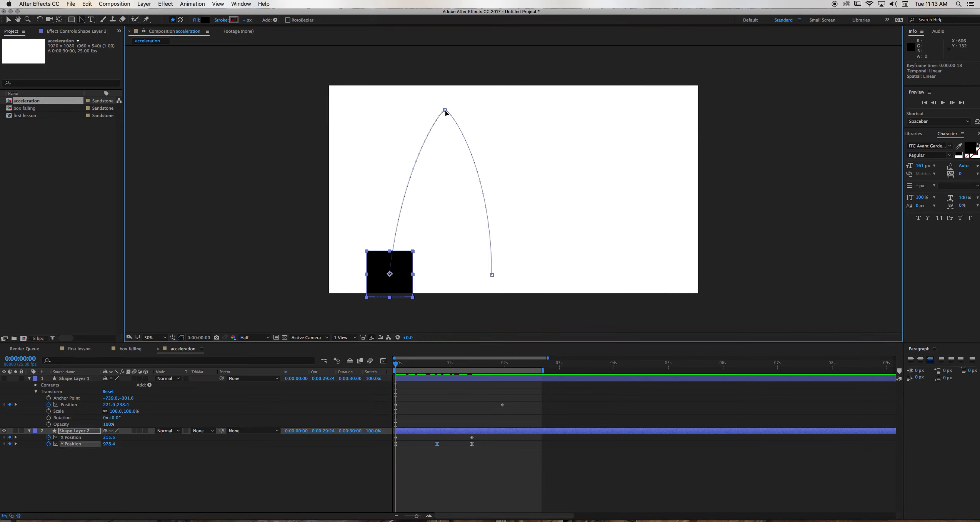
drag(440, 363, 437, 363)
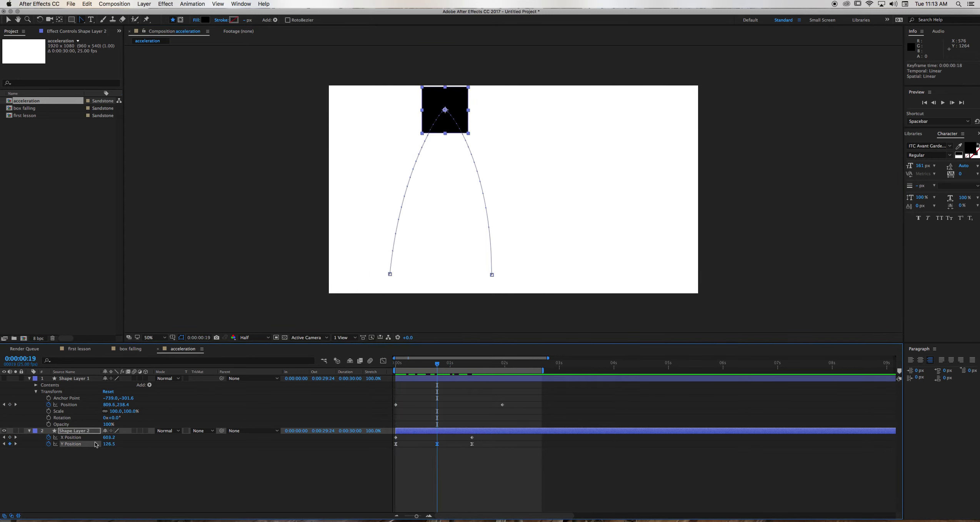
click(383, 361)
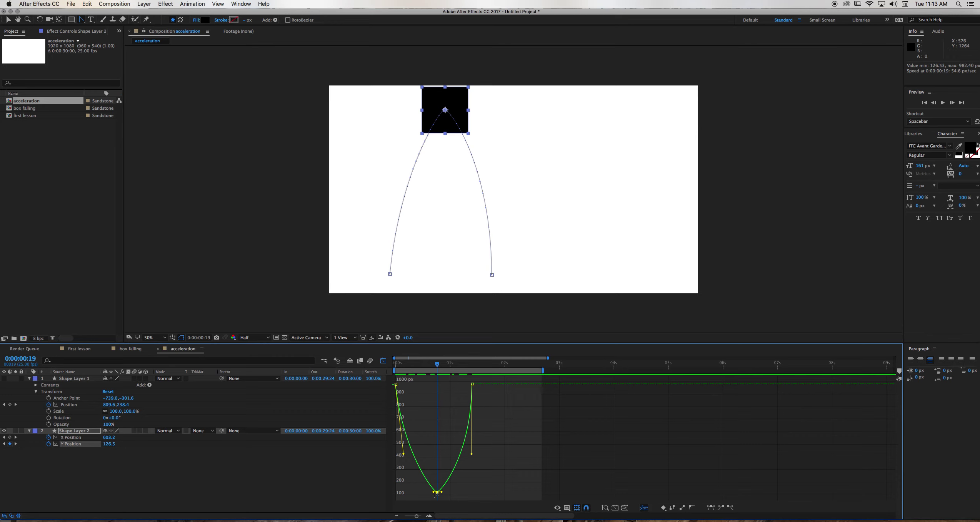
mouse_move(434, 492)
mouse_down()
mouse_move(416, 465)
mouse_move(422, 493)
mouse_move(447, 493)
mouse_move(460, 464)
mouse_move(456, 494)
mouse_move(421, 494)
mouse_move(415, 475)
mouse_move(418, 492)
mouse_up()
key(space)
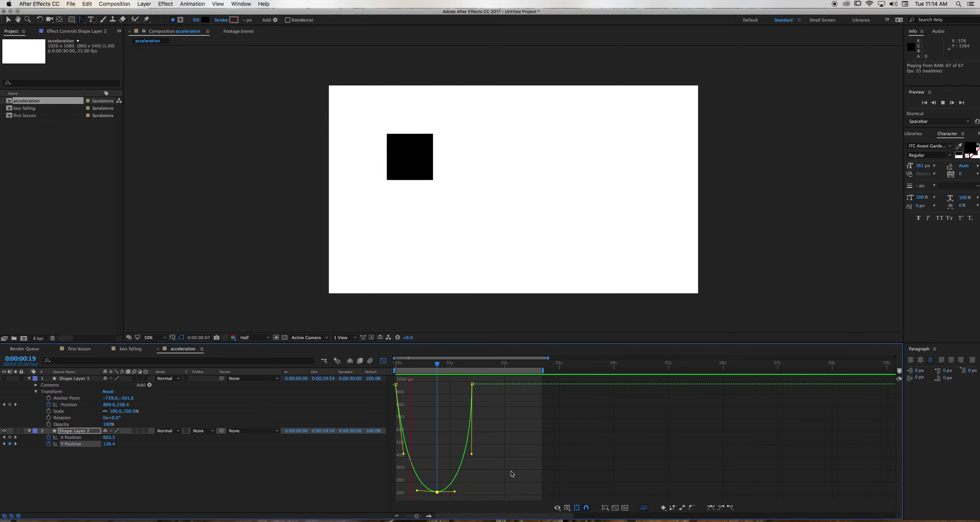
key(space)
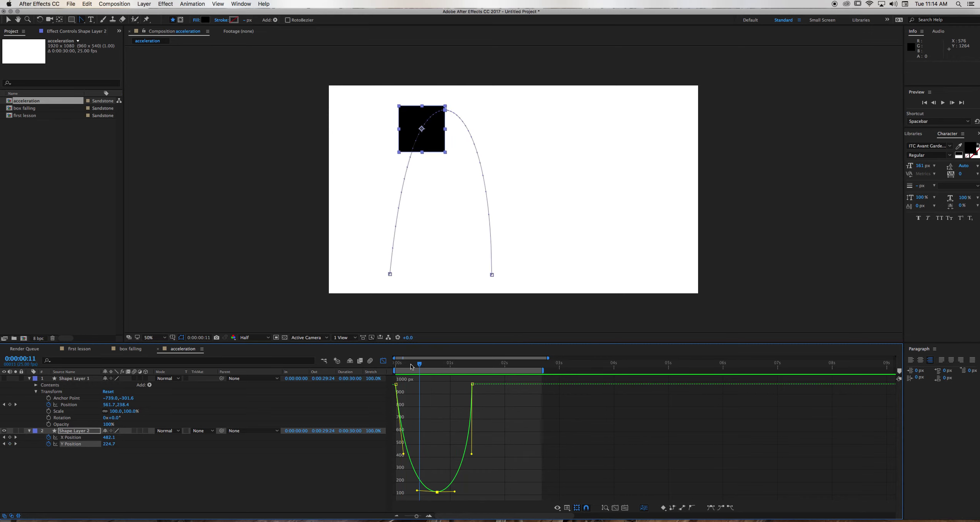
drag(421, 362, 438, 352)
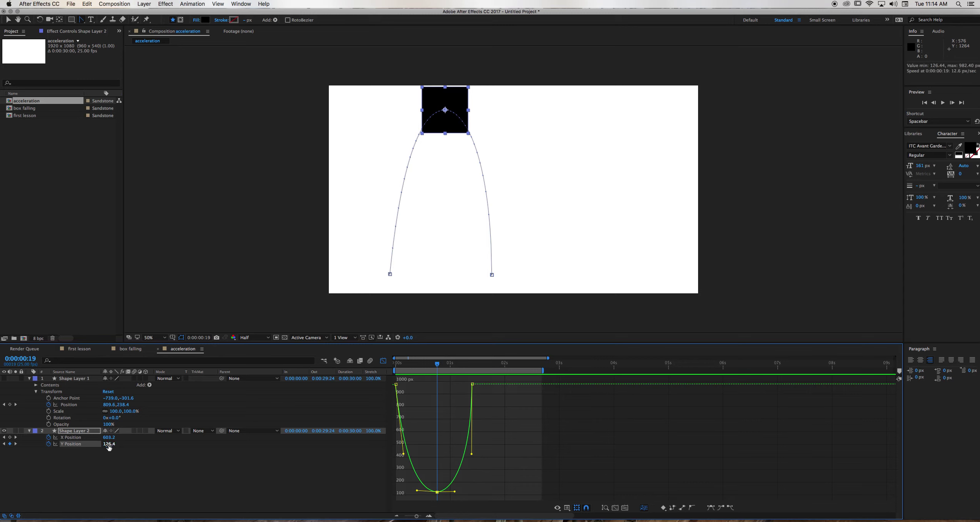
- Show Shape Layer 2's Rotation alongside its position properties, close the Graph Editor, and add a Rotation keyframe at 0:00:00:00
click(78, 431)
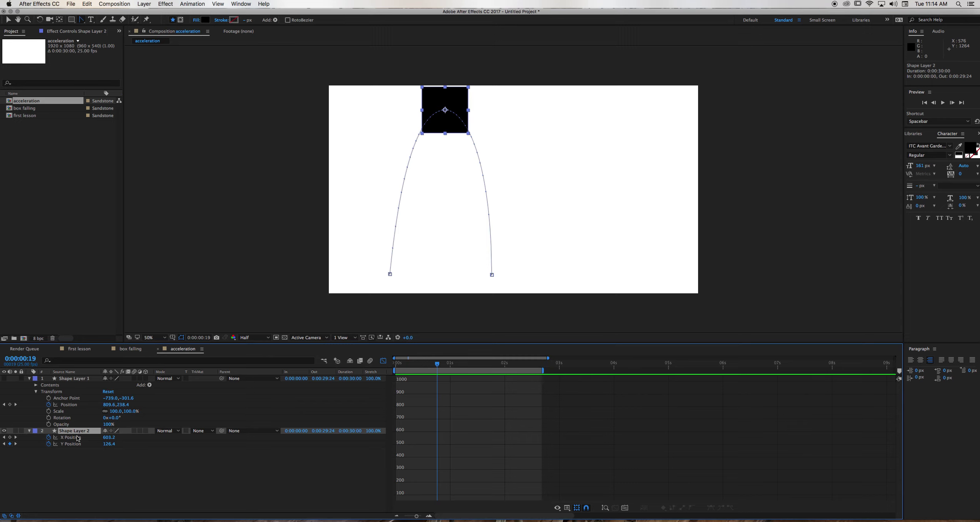
key(shift+r)
click(383, 361)
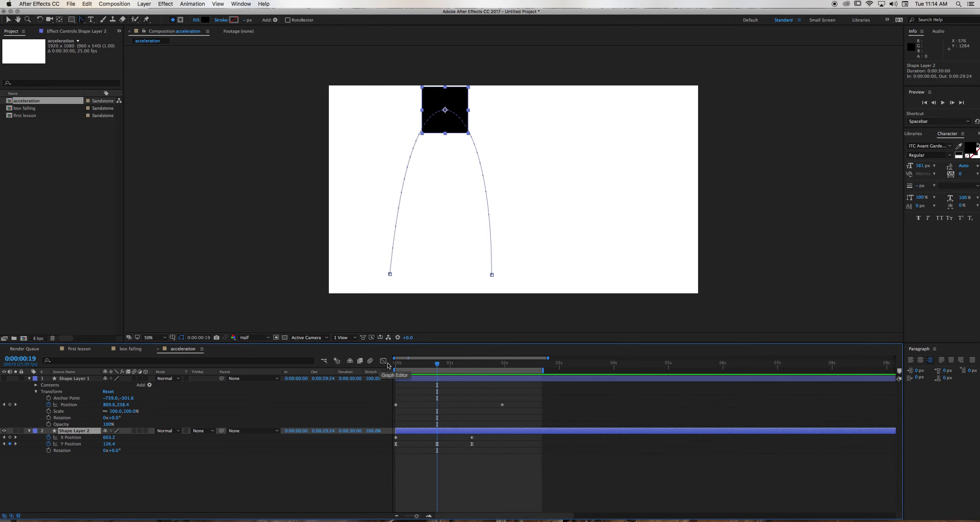
drag(436, 365, 381, 373)
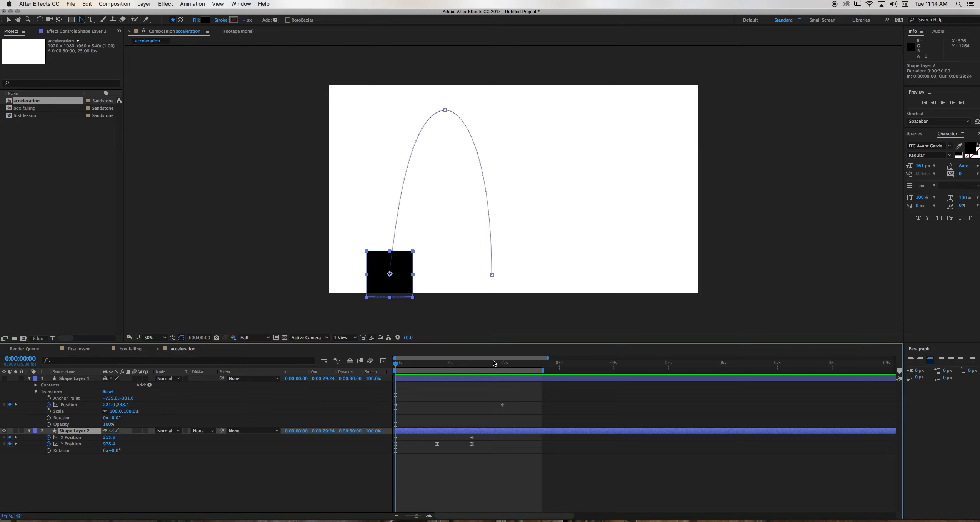
drag(396, 364, 392, 364)
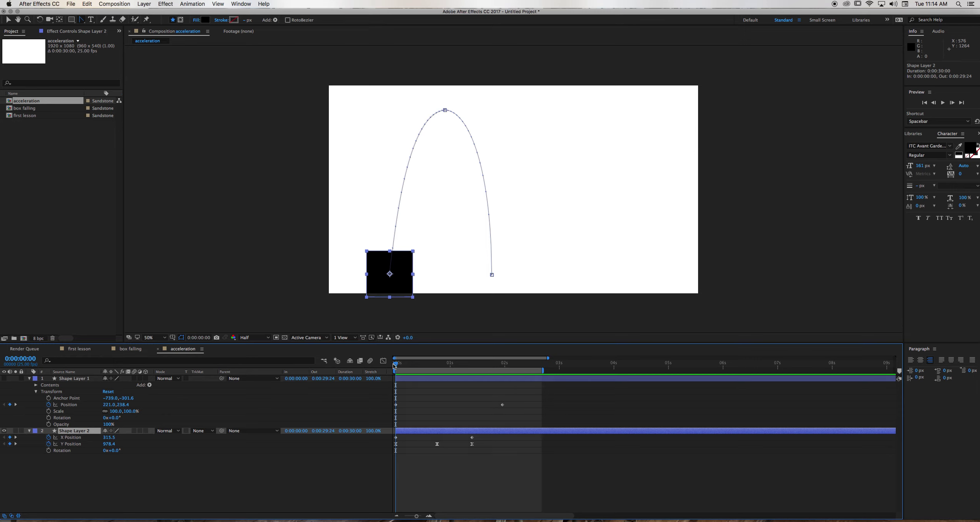
click(48, 450)
- Set Shape Layer 2's Rotation to -35° at 0:00:00:18 and scrub through the first part of the arc
drag(396, 364, 435, 356)
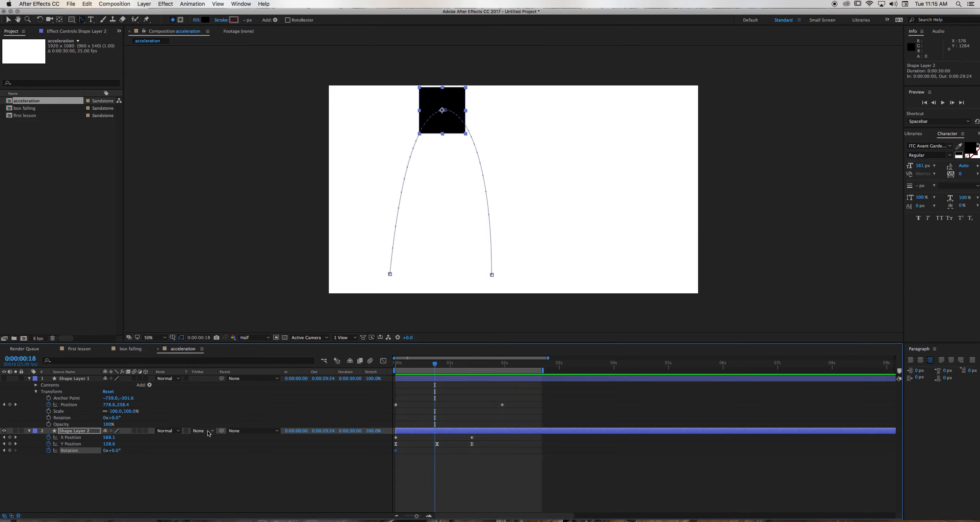
drag(117, 450, 102, 450)
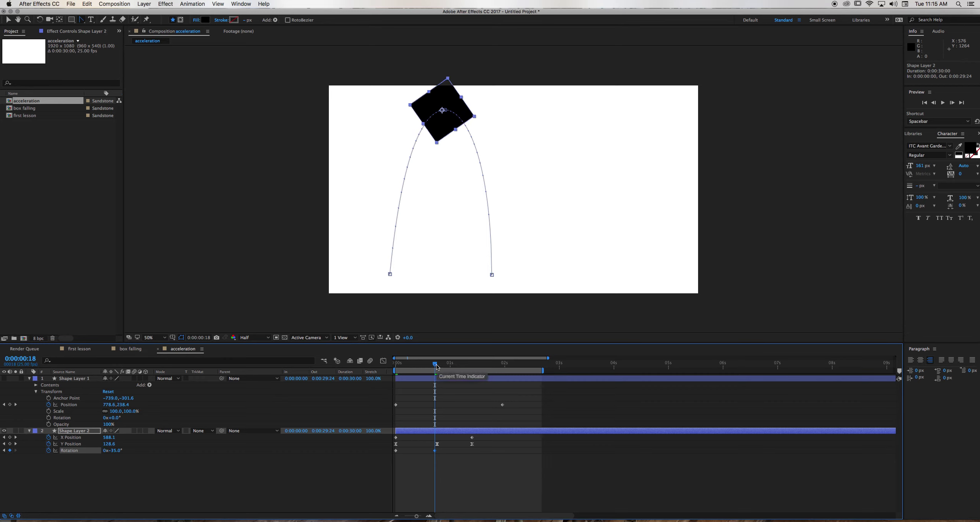
drag(437, 364, 386, 377)
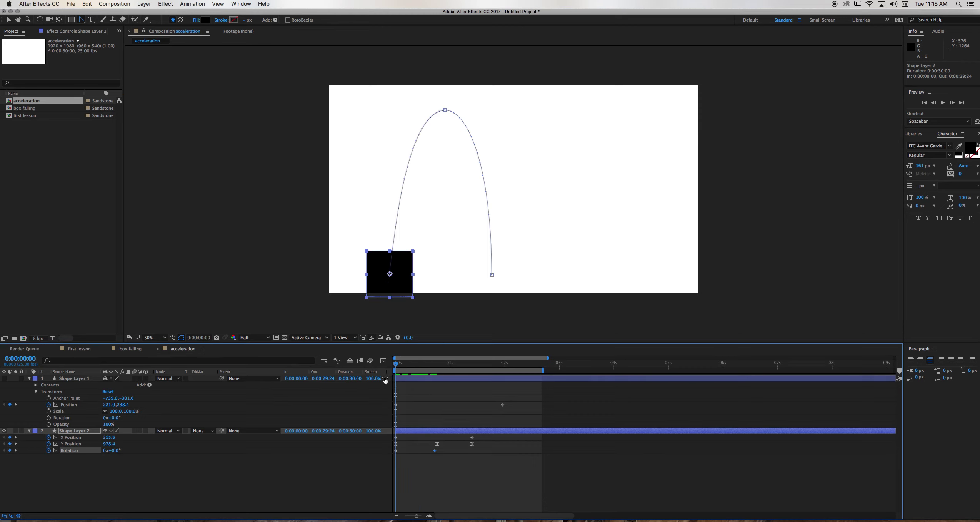
mouse_move(397, 364)
mouse_down()
mouse_move(465, 351)
mouse_move(389, 372)
mouse_up()
- Hold Shape Layer 2's Rotation at -35° with a keyframe at 0:00:01:07, set it to -1° at 0:00:01:11, and preview
drag(381, 374, 464, 370)
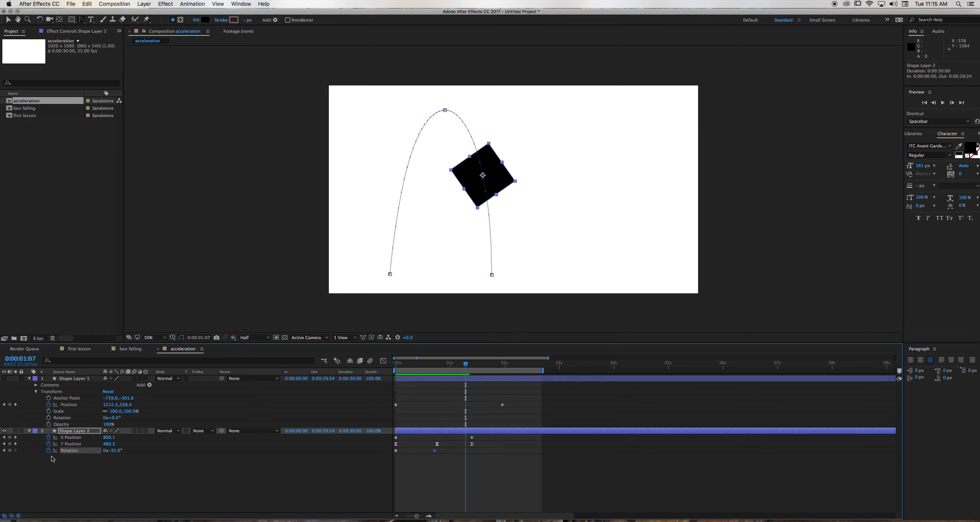
click(9, 451)
drag(468, 368, 474, 366)
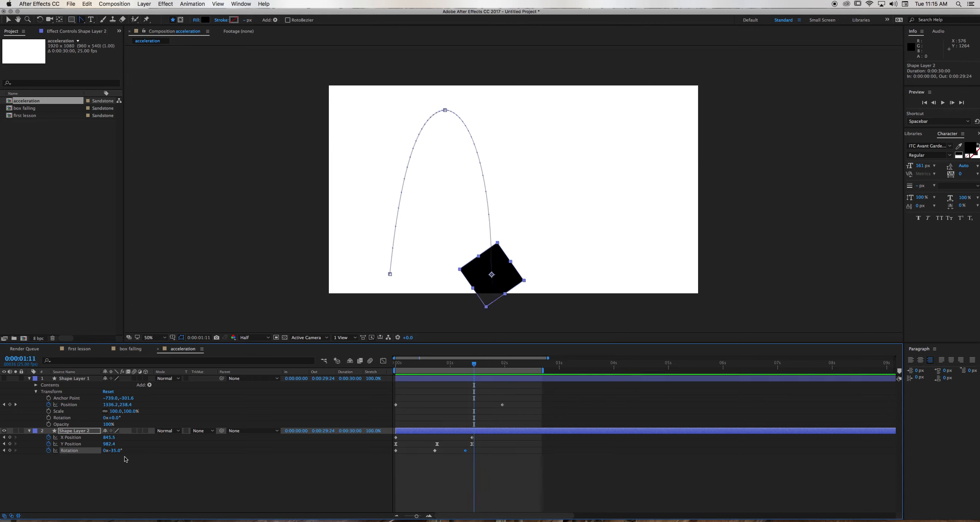
drag(109, 450, 125, 447)
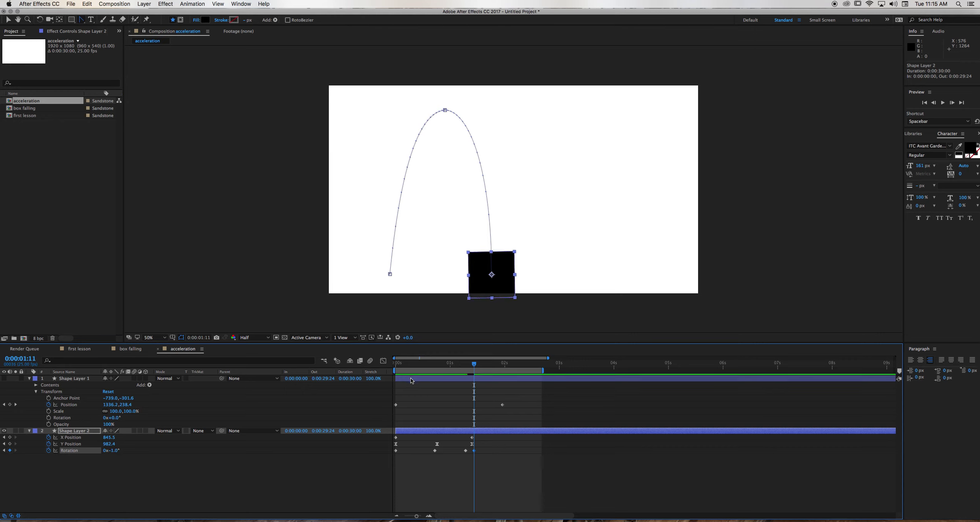
key(space)
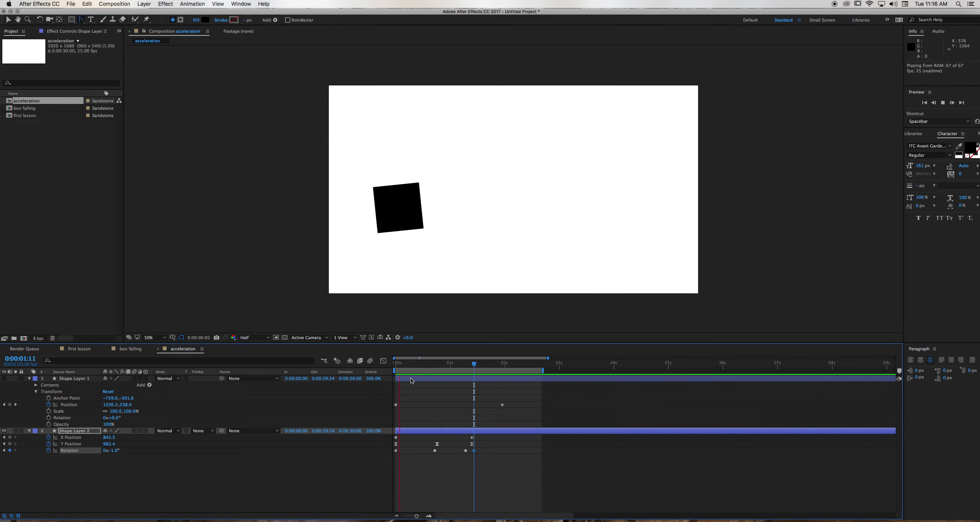
key(space)
- Shift all of Shape Layer 2's X Position, Y Position and Rotation keyframes together so they begin at 0:00:00:10
click(532, 363)
drag(533, 363, 395, 363)
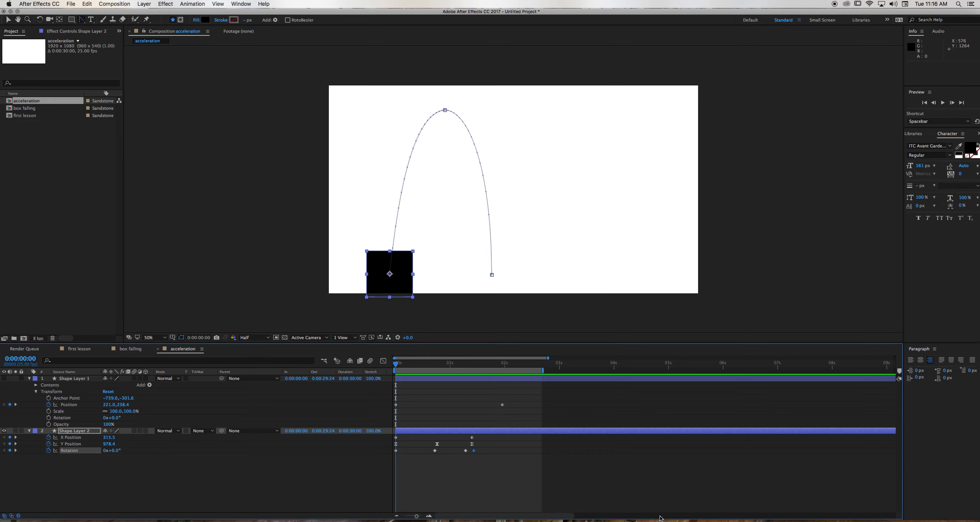
drag(522, 485, 383, 429)
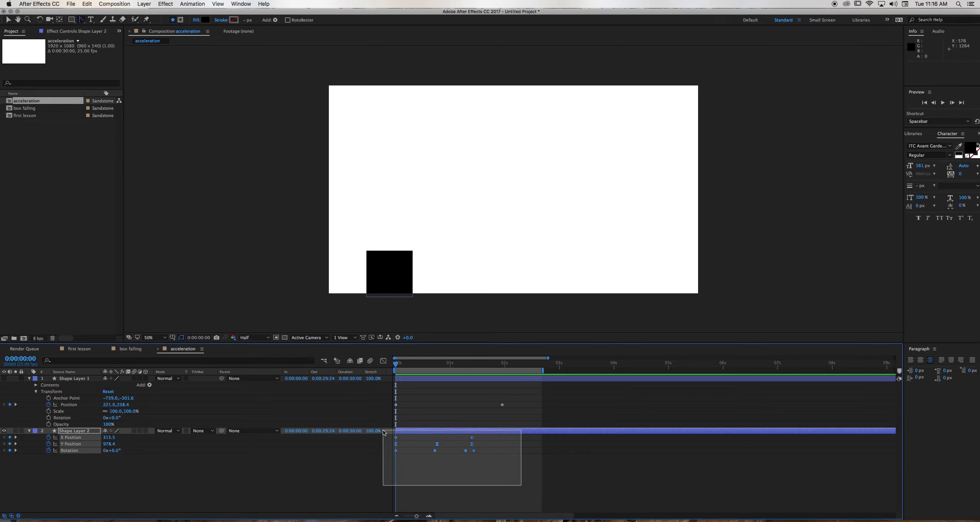
drag(473, 438, 494, 438)
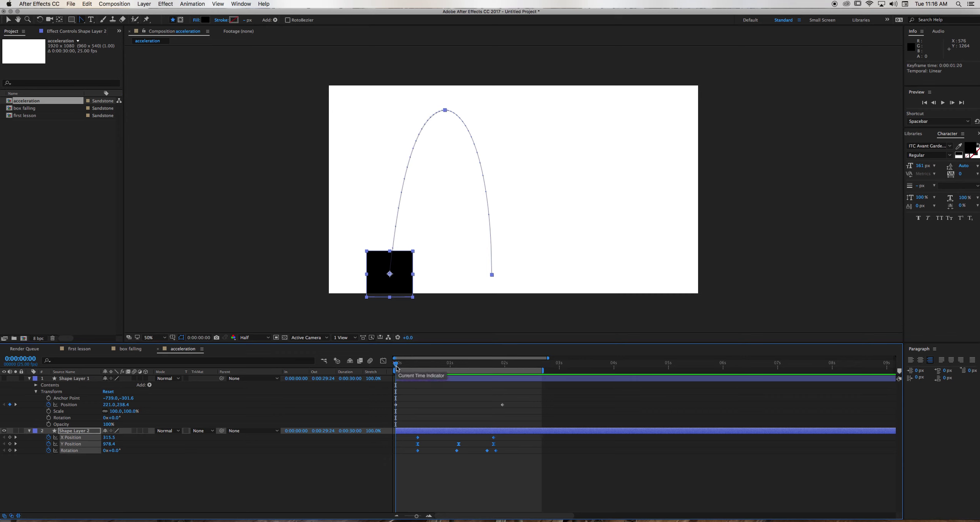
- Show Shape Layer 2's Scale with its other animated properties and add a 100% Scale keyframe at 0:00:00:00
click(76, 431)
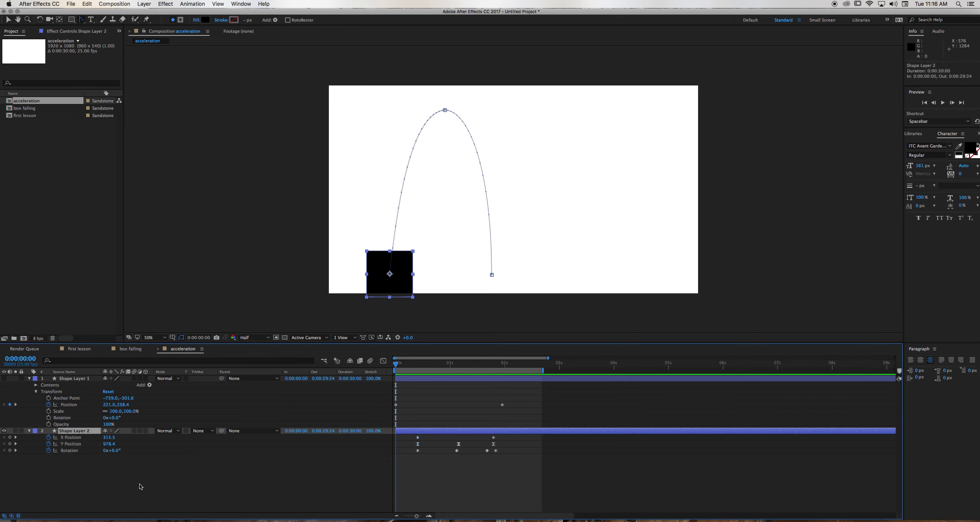
key(shift+s)
click(48, 450)
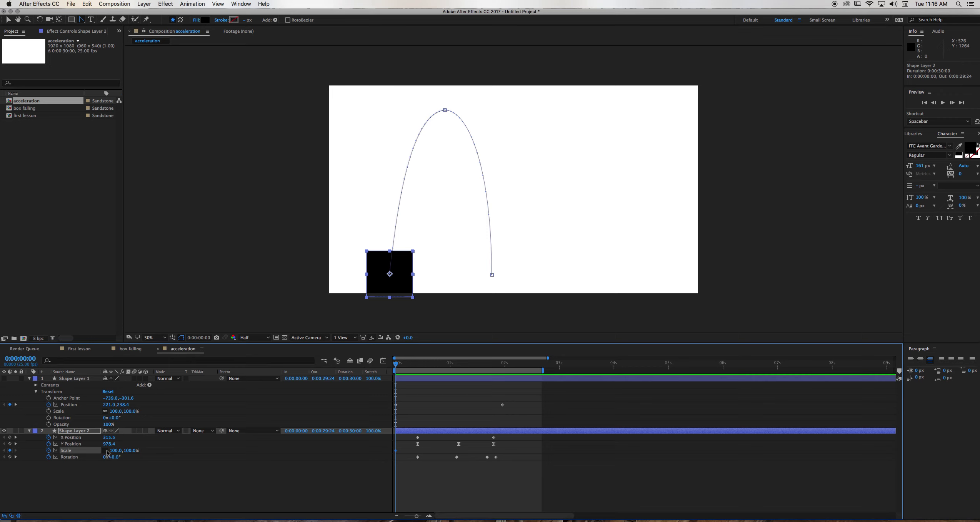
- Squash Shape Layer 2 non-proportionally to a Scale of 100, 72% at 0:00:00:04
click(401, 365)
drag(401, 366, 405, 366)
drag(127, 451, 120, 450)
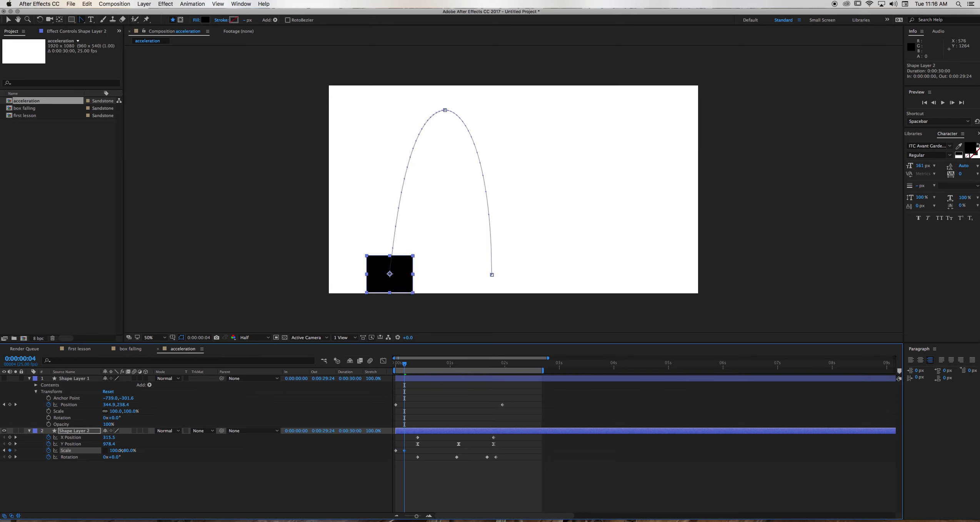
drag(121, 450, 115, 450)
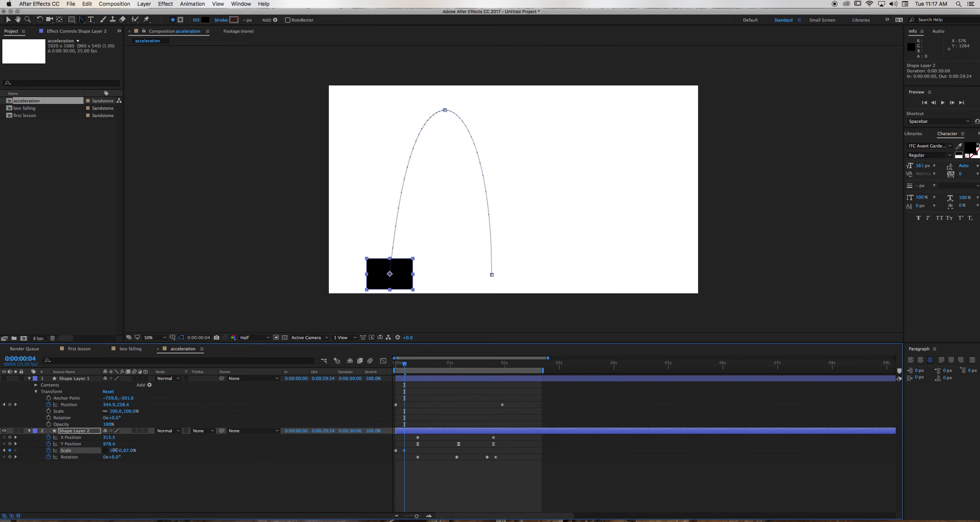
drag(116, 450, 116, 451)
- Hold the squashed Scale with a keyframe at 0:00:00:10 and stretch Shape Layer 2 to 100, 151% at 0:00:00:14
drag(405, 366, 419, 364)
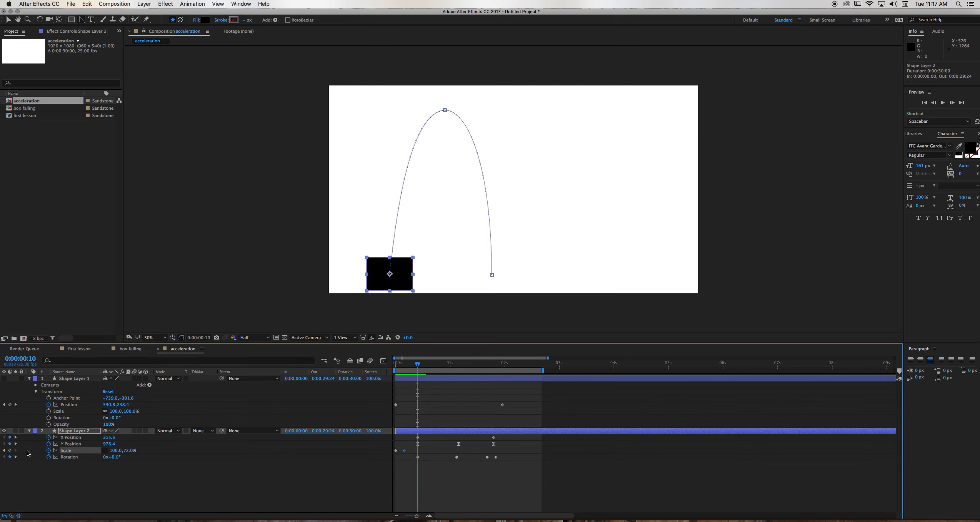
click(10, 450)
drag(420, 366, 426, 365)
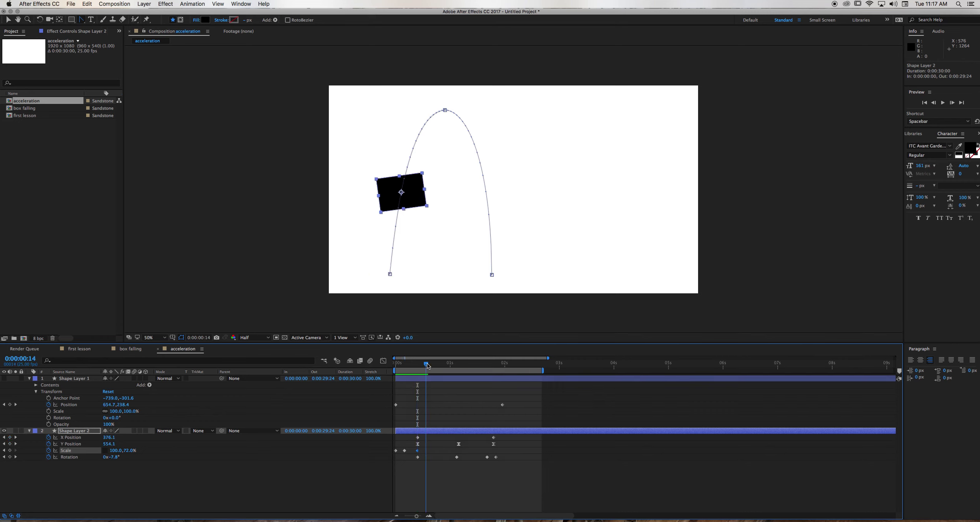
drag(126, 451, 153, 446)
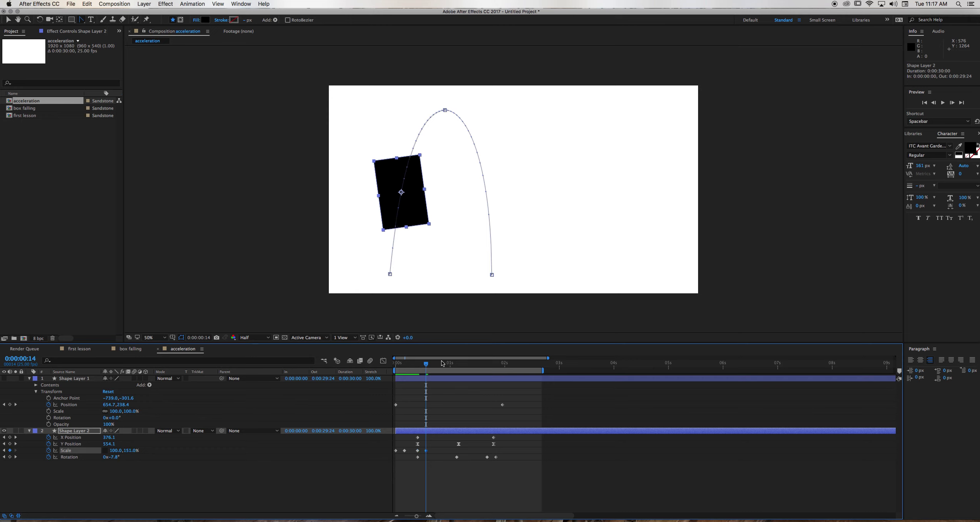
- Hold the stretched Scale with a keyframe at 0:00:01:19, squash it to 100, 65% at 0:00:01:21, and preview from the start
drag(427, 365, 492, 365)
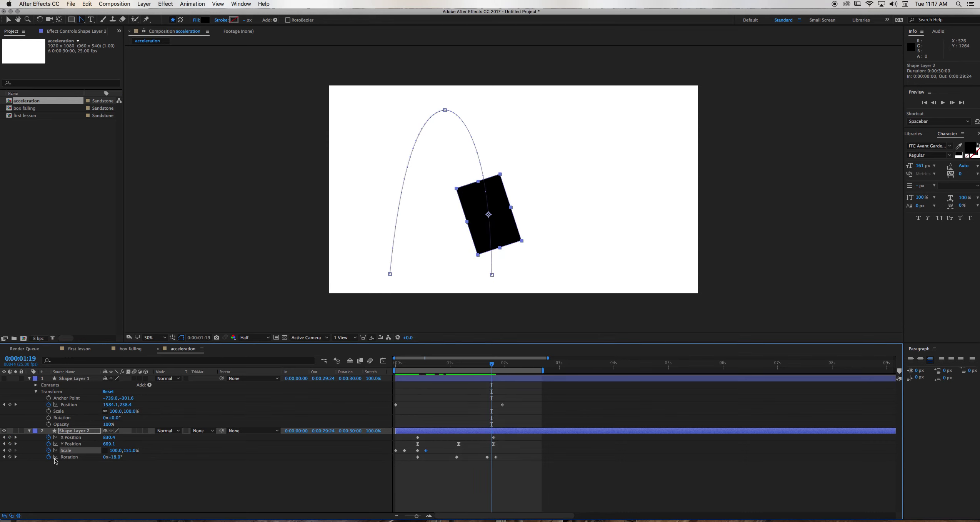
click(9, 450)
drag(494, 365, 498, 364)
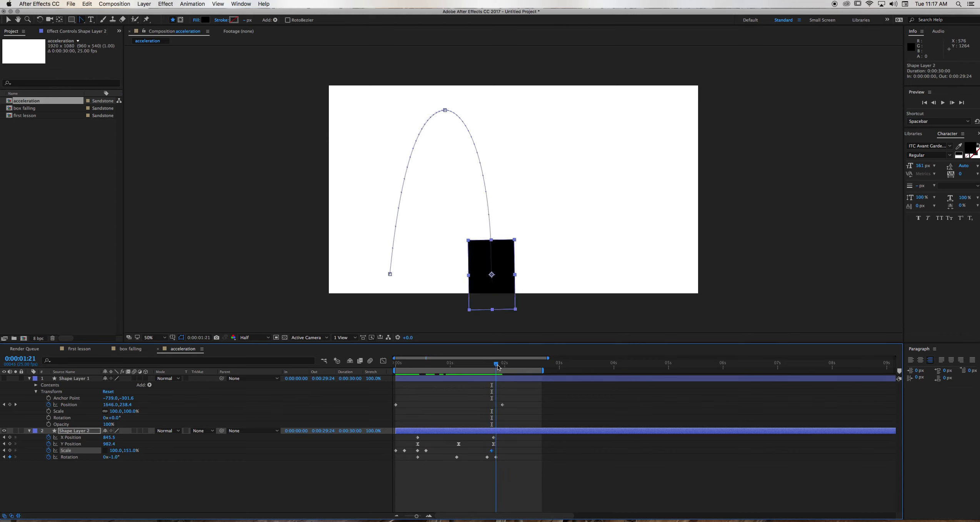
drag(130, 450, 103, 459)
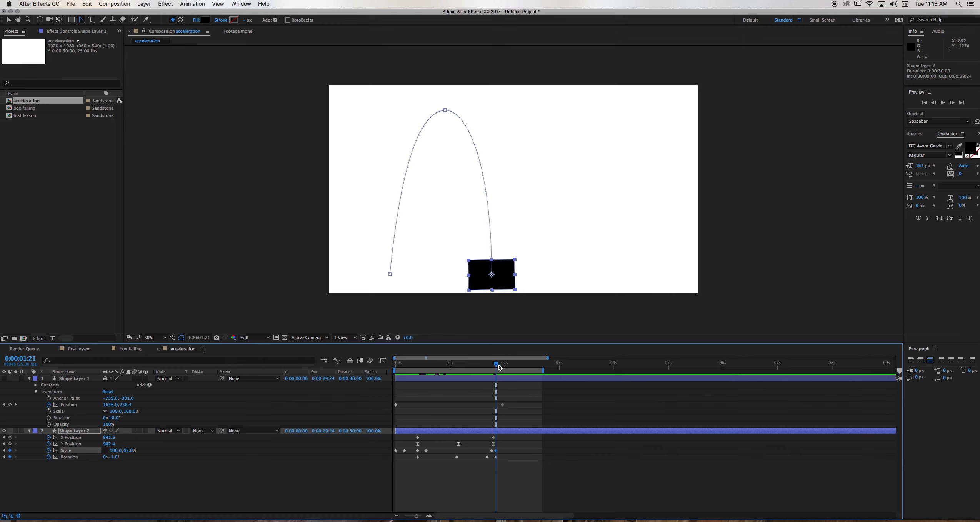
drag(498, 363, 353, 364)
key(space)
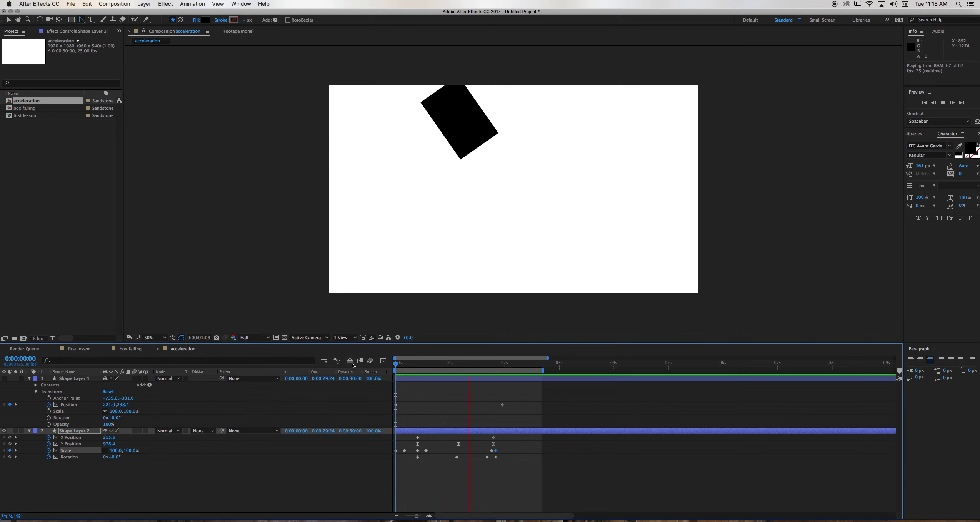
key(space)
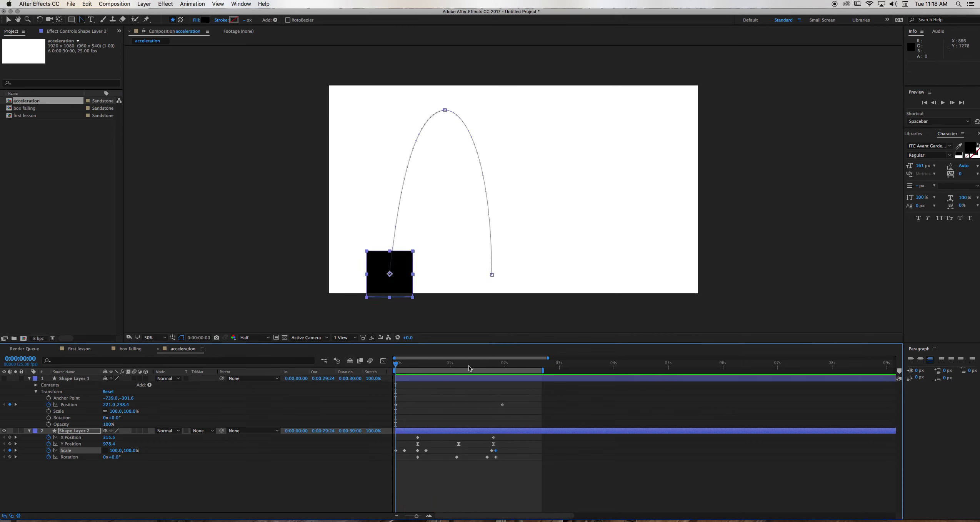
drag(461, 364, 384, 363)
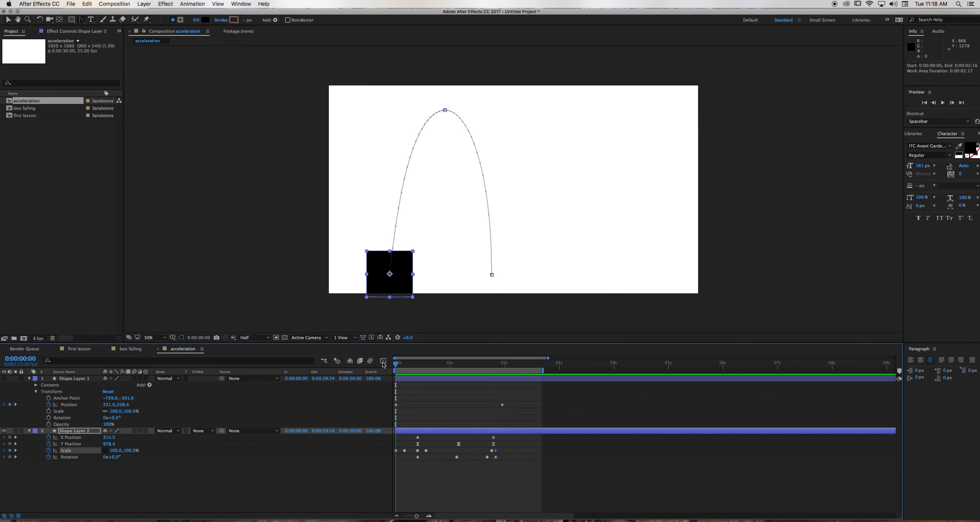
click(9, 437)
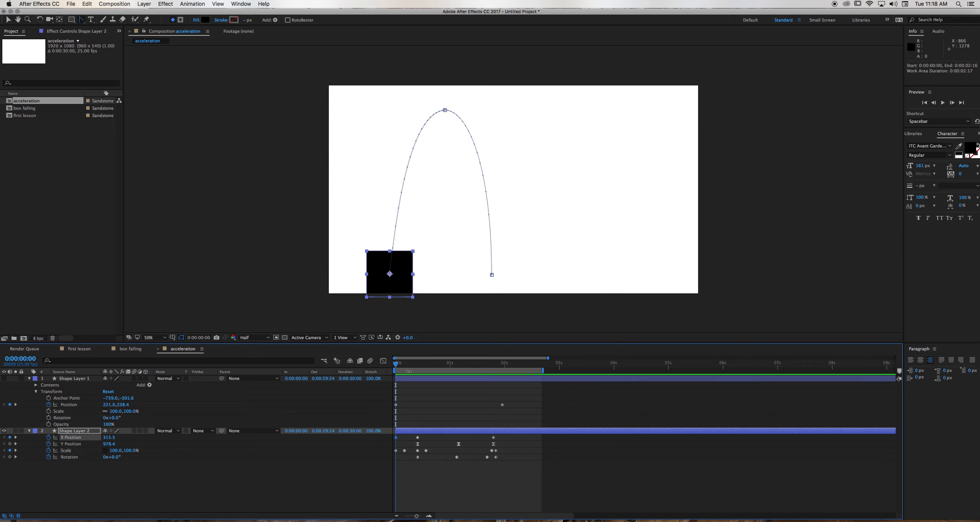
drag(396, 364, 408, 364)
click(10, 437)
- Add a Y Position keyframe for Shape Layer 2 at 0:00:00:00 and lower the box to Y 1005.4 at 0:00:00:05
click(10, 444)
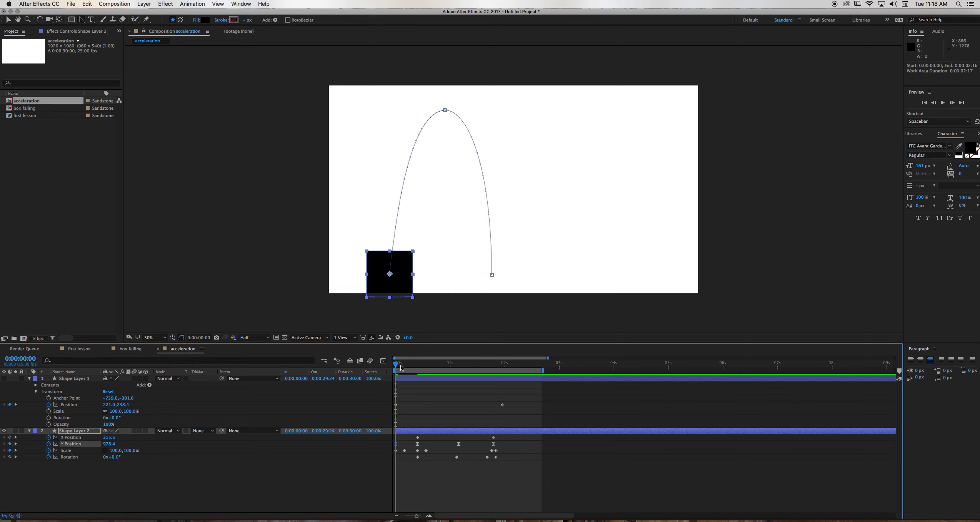
drag(395, 363, 405, 363)
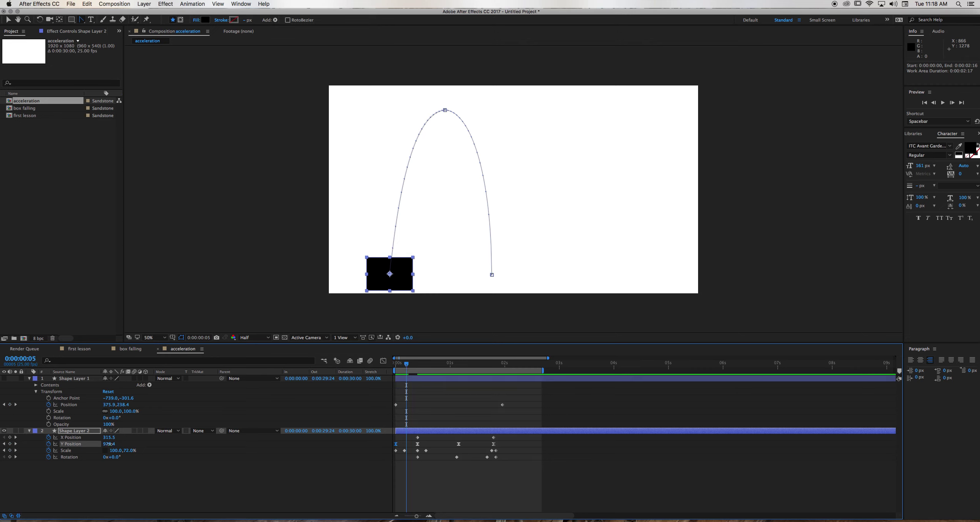
drag(109, 444, 120, 444)
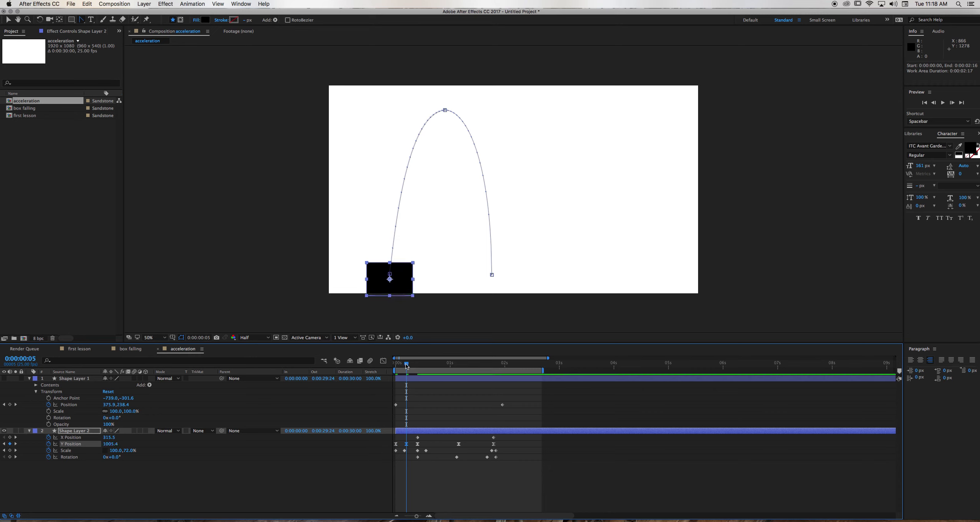
- Lower Shape Layer 2's landing by setting Y Position to 1013.4 at 0:00:01:21, and preview the animation
drag(406, 368, 495, 383)
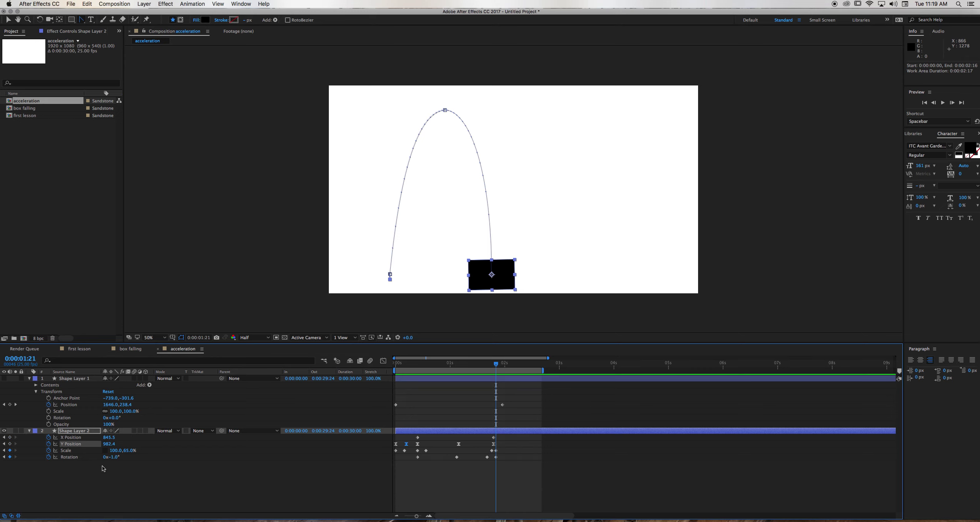
drag(107, 443, 119, 444)
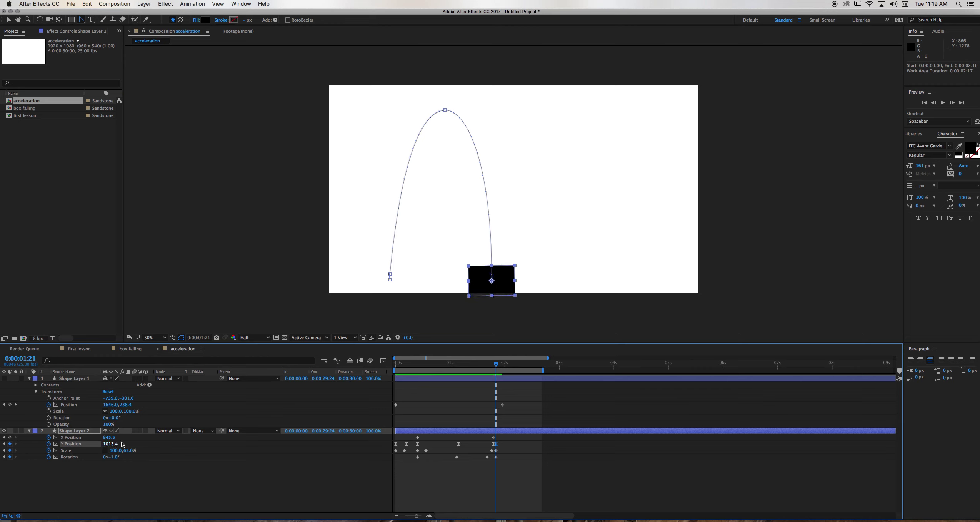
key(space)
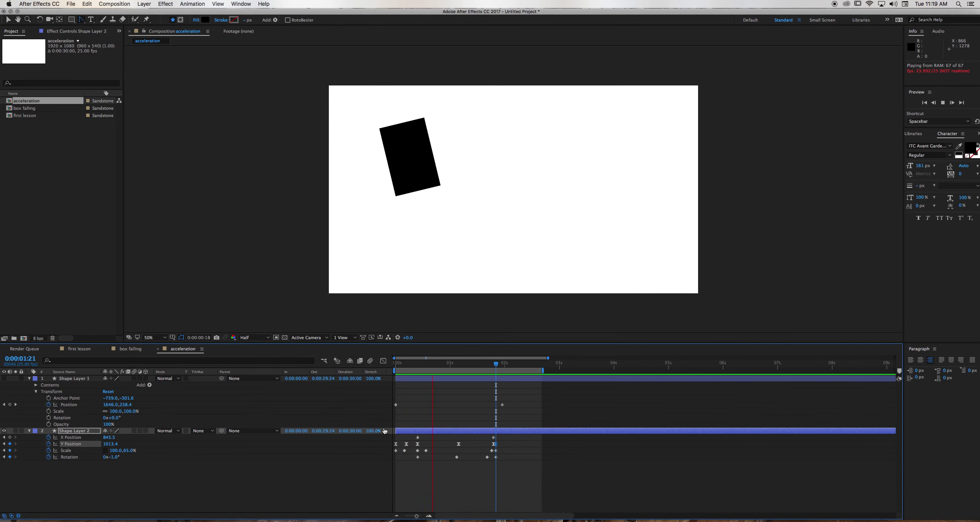
- Switch to Chrome and open the Unitec Moodle site, moodle.unitec.ac.nz
key(super+Tab)
click(219, 64)
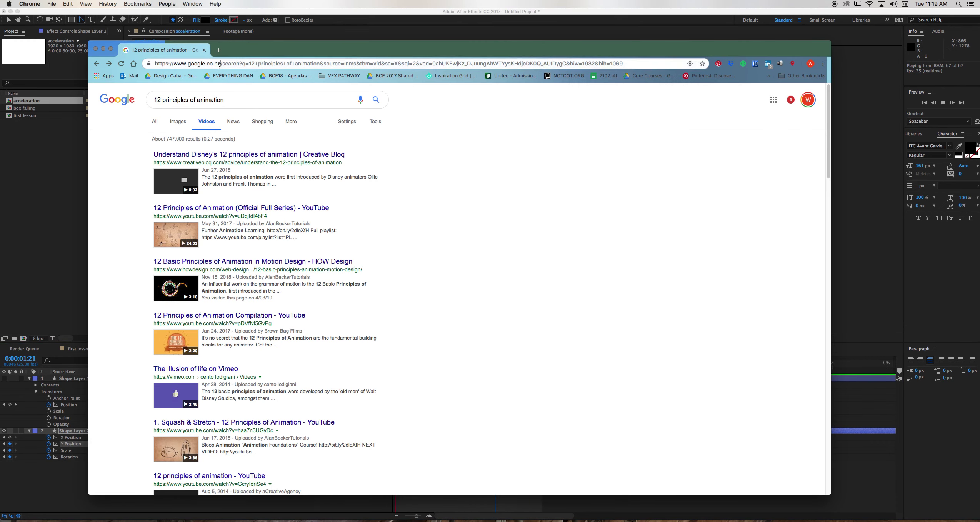
text(moodle)
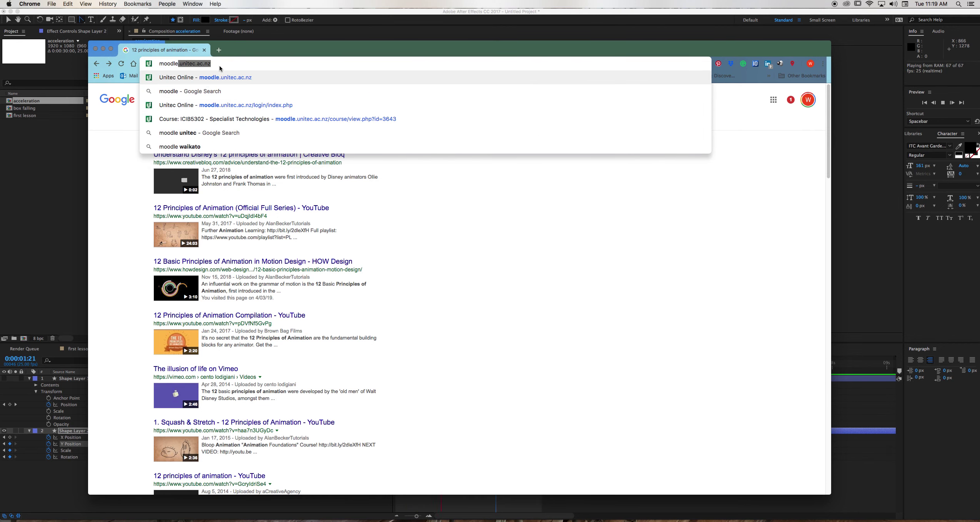
key(Return)
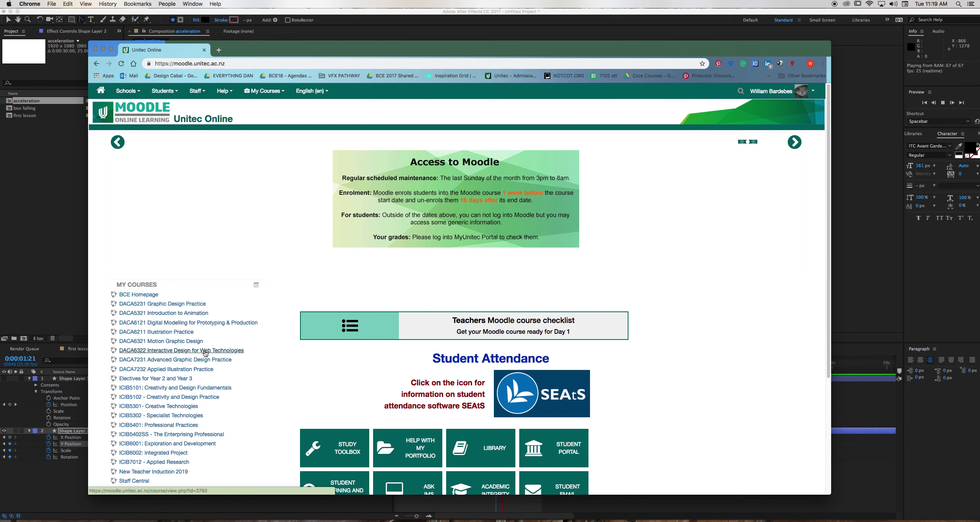
- Open Session 1 of the DACA6321 Motion Graphic Design course and read the Week 1 homework's Black Box Exercise brief
click(186, 341)
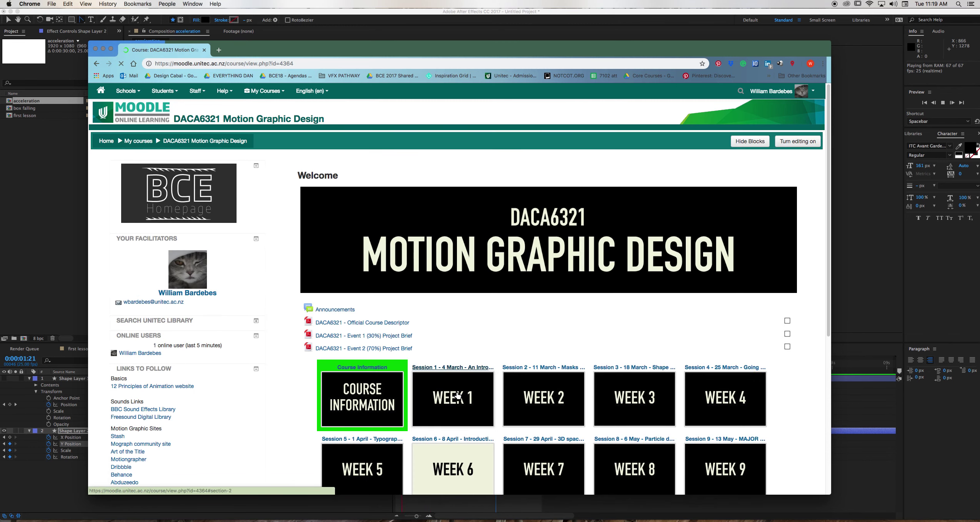
click(454, 391)
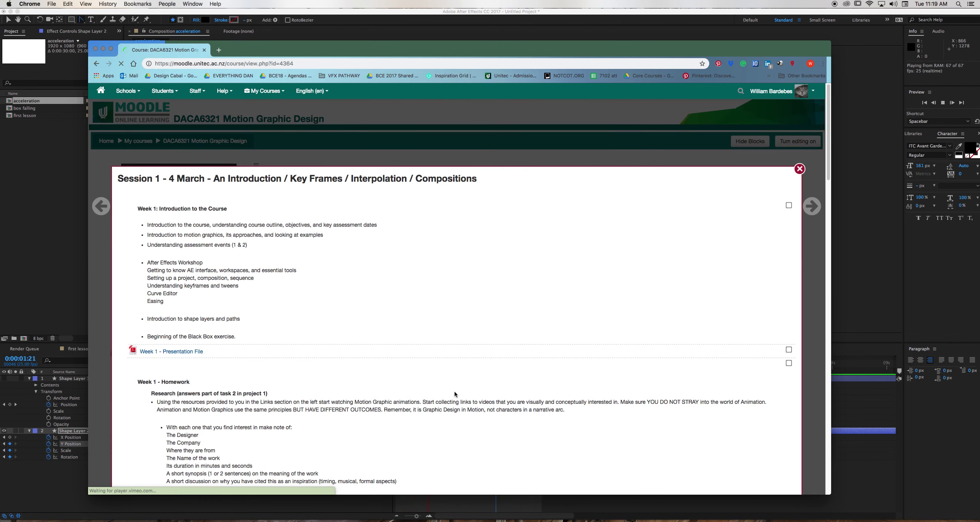
scroll(453, 391, down, 7)
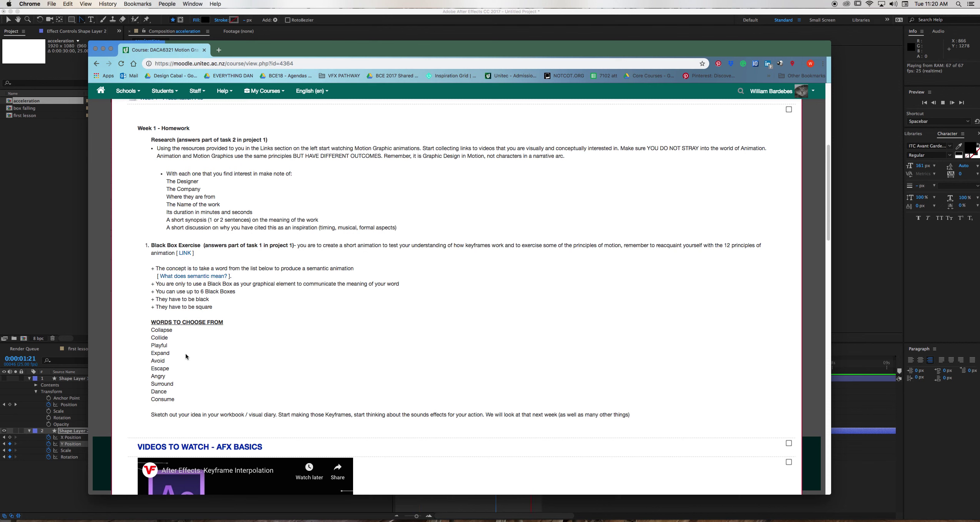
double_click(317, 268)
click(314, 294)
- Look through the Session 1 videos on AFX basics and motion graphic examples, down to the Muybridge image section
scroll(364, 399, down, 6)
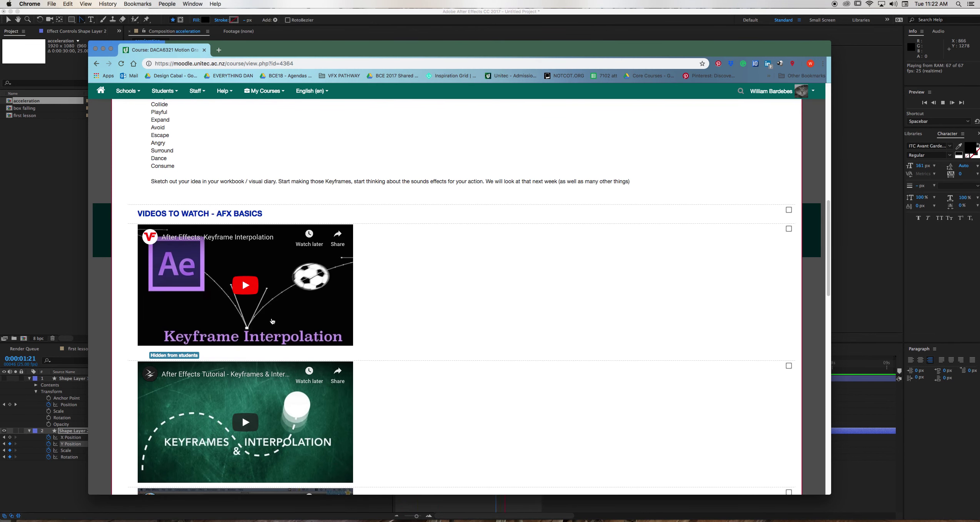
scroll(304, 369, down, 1)
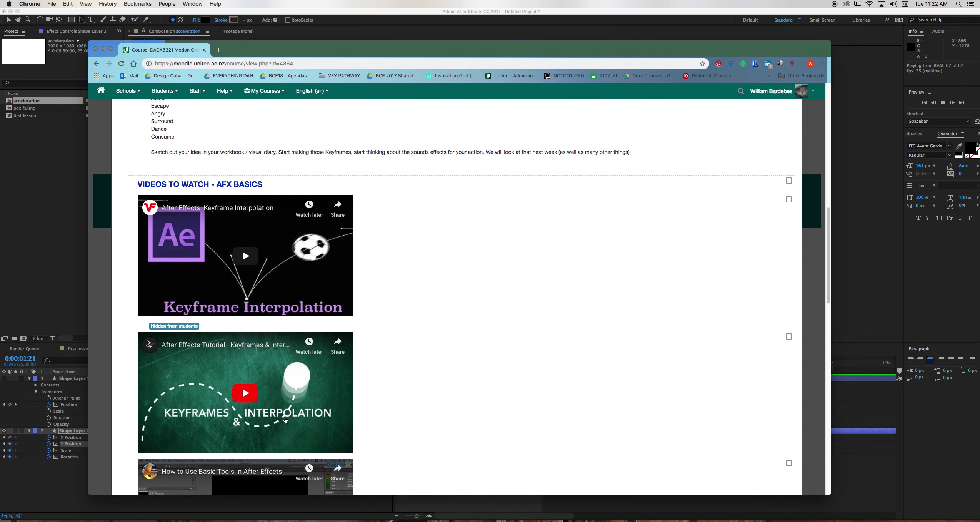
scroll(286, 421, down, 2)
scroll(253, 427, down, 4)
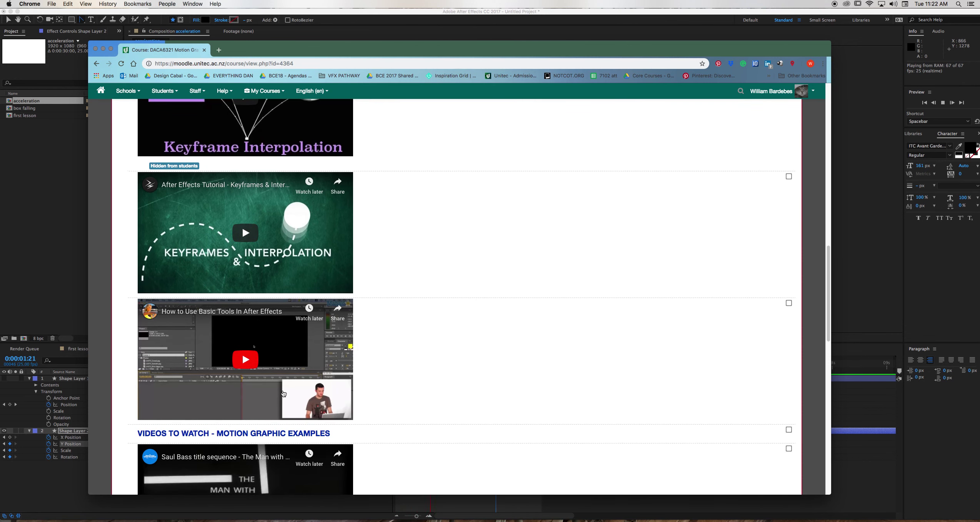
scroll(282, 392, down, 2)
scroll(357, 424, down, 5)
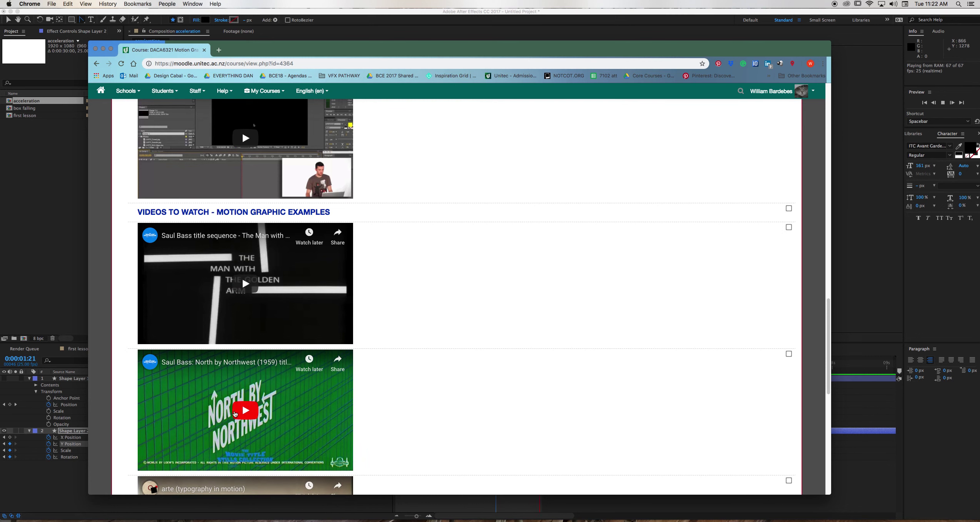
scroll(346, 408, down, 9)
scroll(344, 401, down, 2)
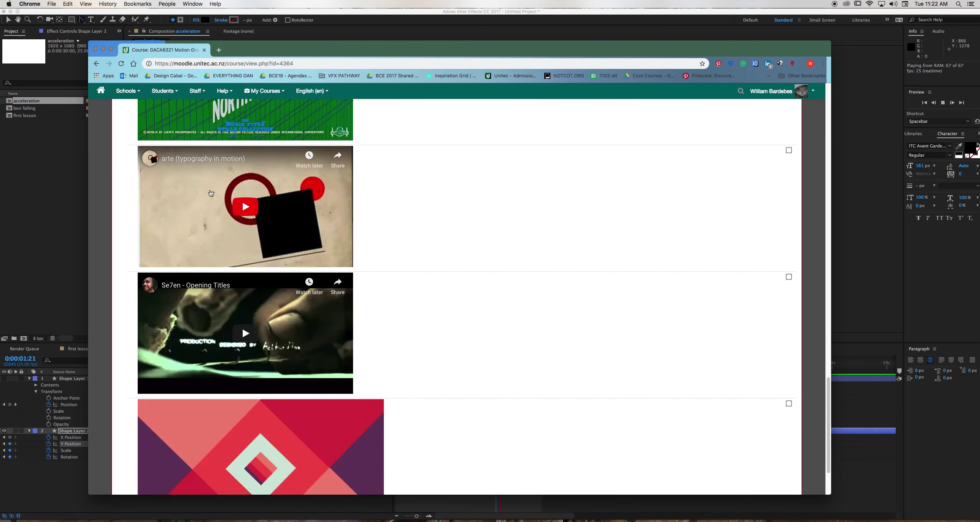
scroll(257, 342, down, 3)
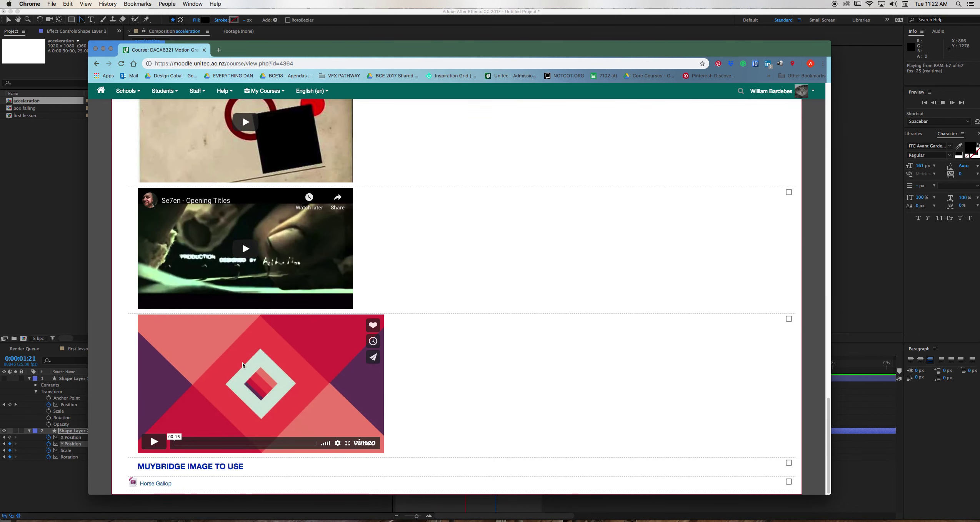